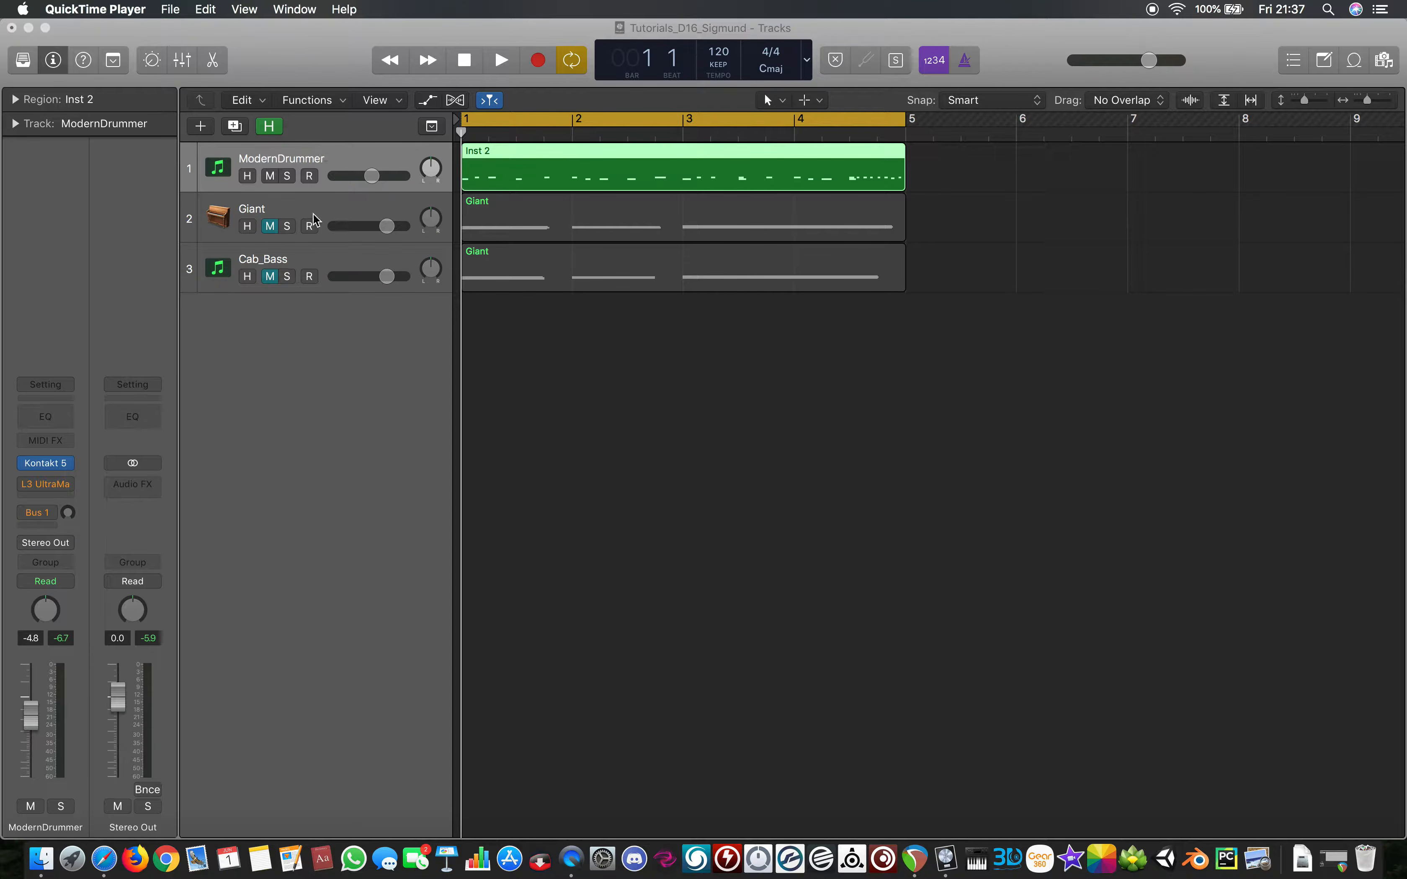
Select the ModernDrummer track and play through its four-bar loop
left_click(331, 162)
key("space")
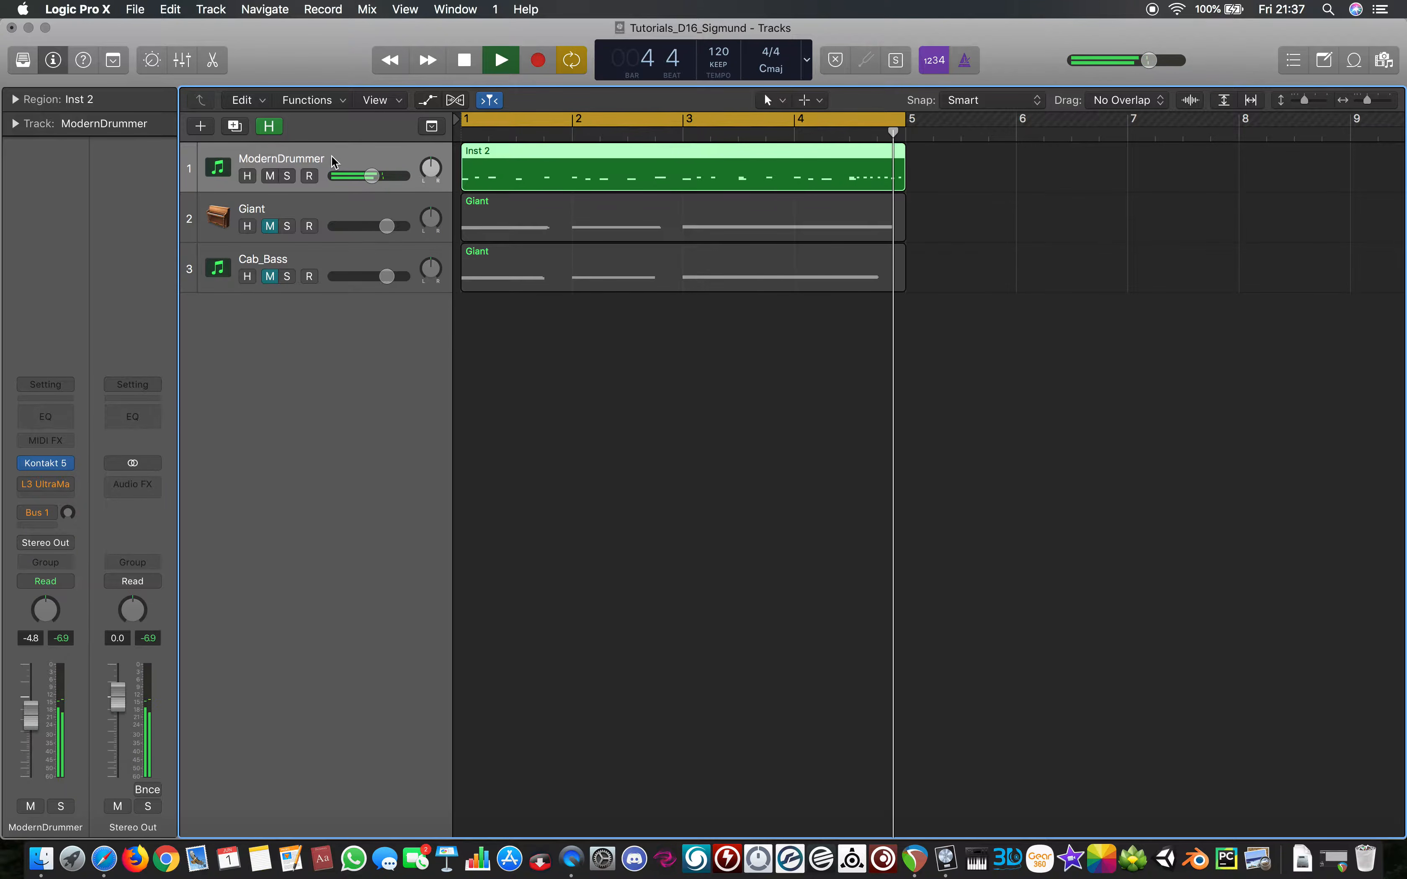
key("space")
Mute ModernDrummer, unmute and select the Giant track, and listen to its loop alone
left_click(269, 178)
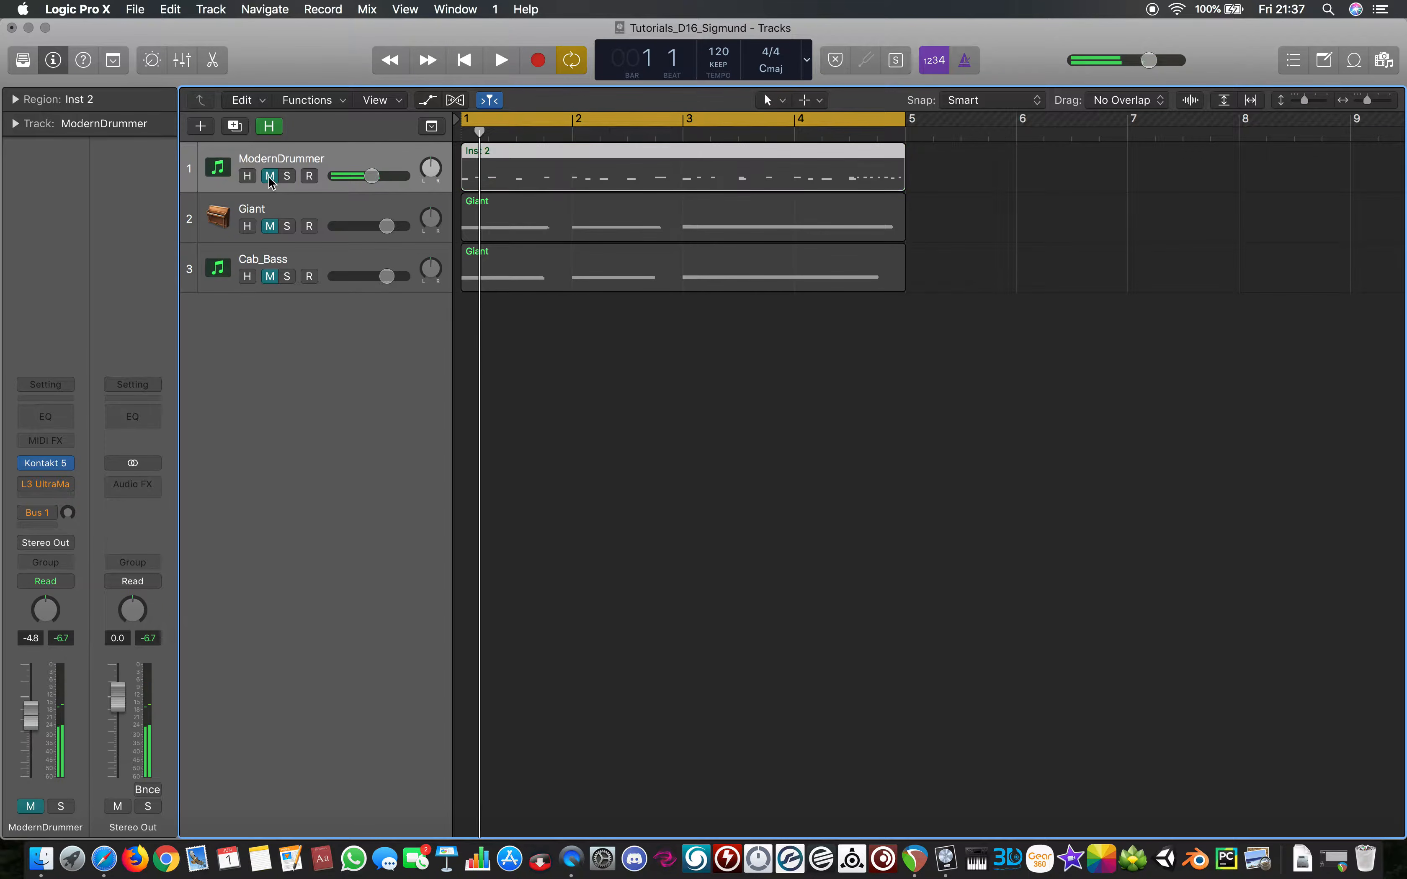
left_click(271, 227)
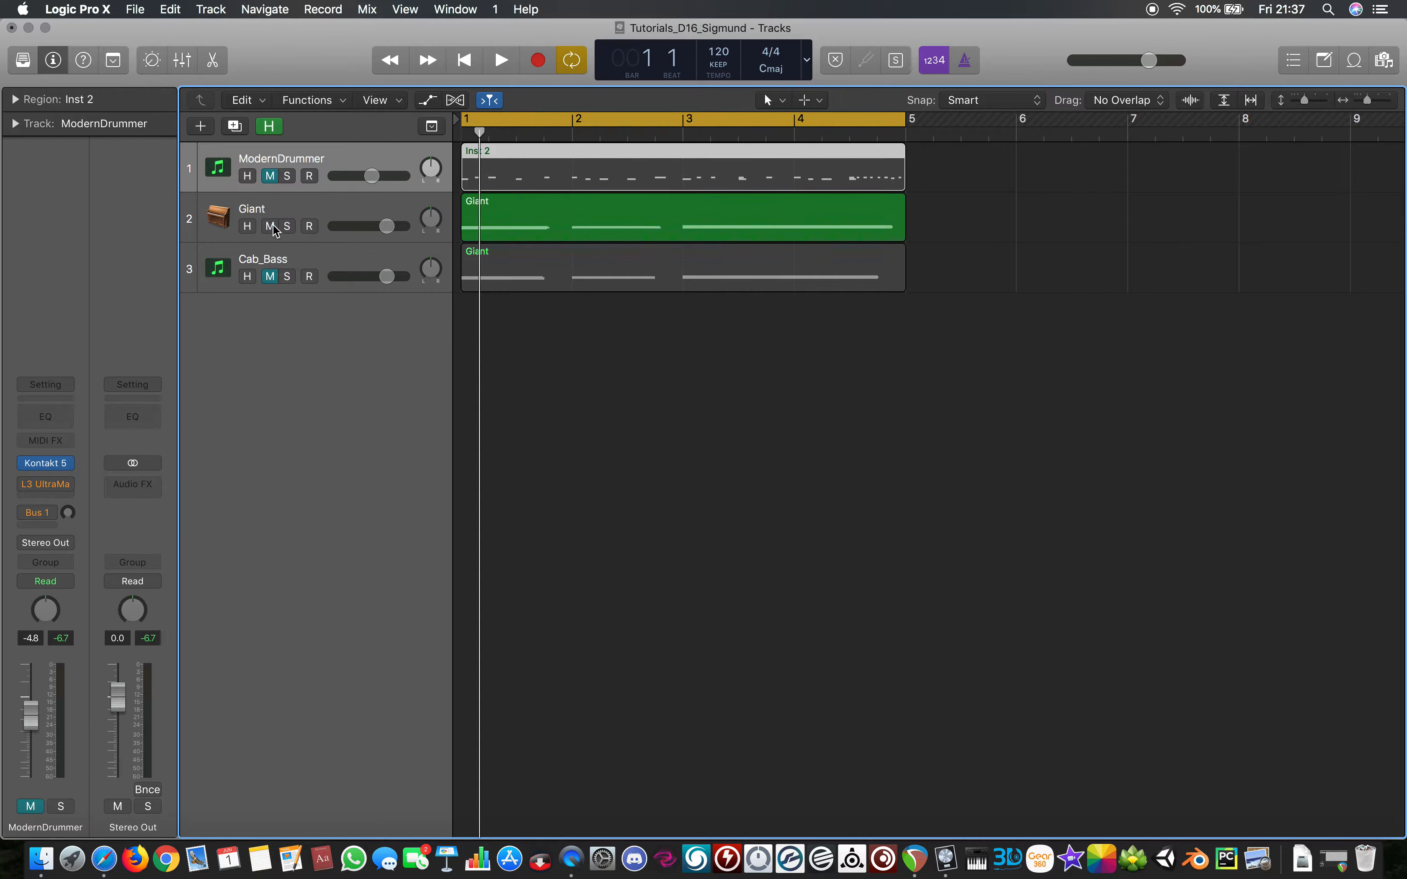
left_click(319, 207)
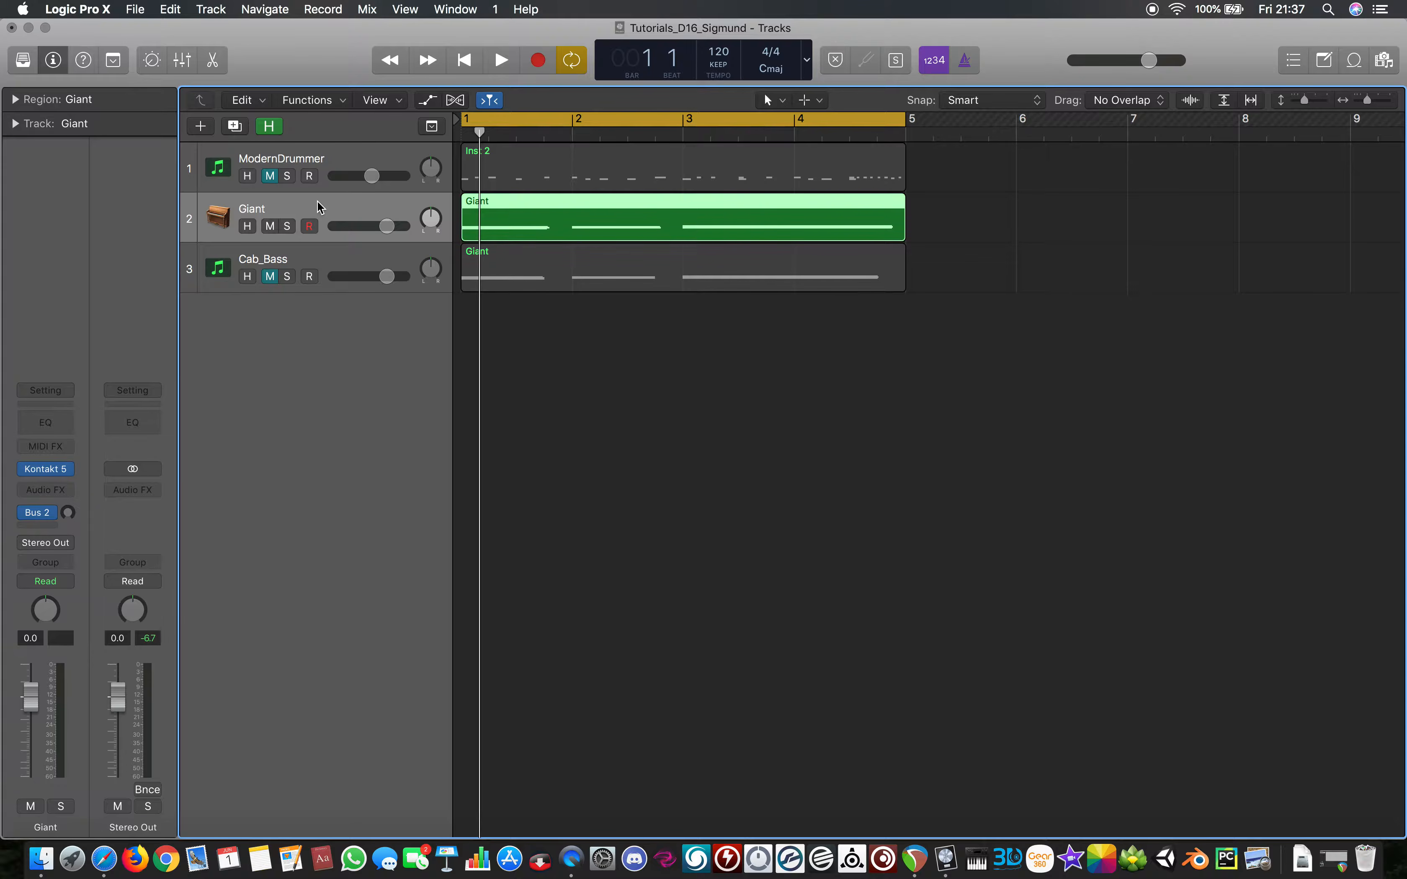
key("space")
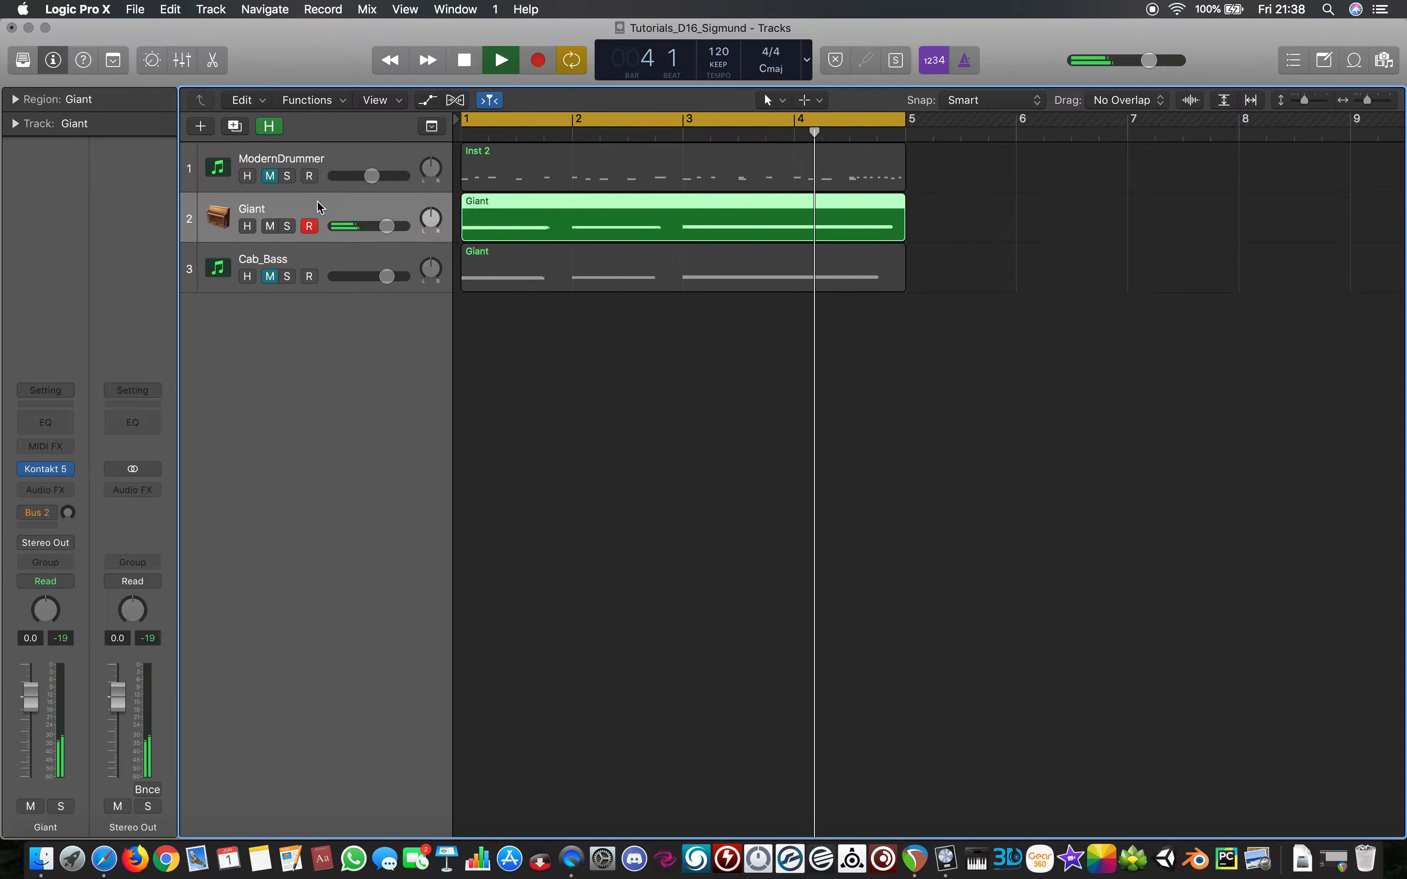
key("space")
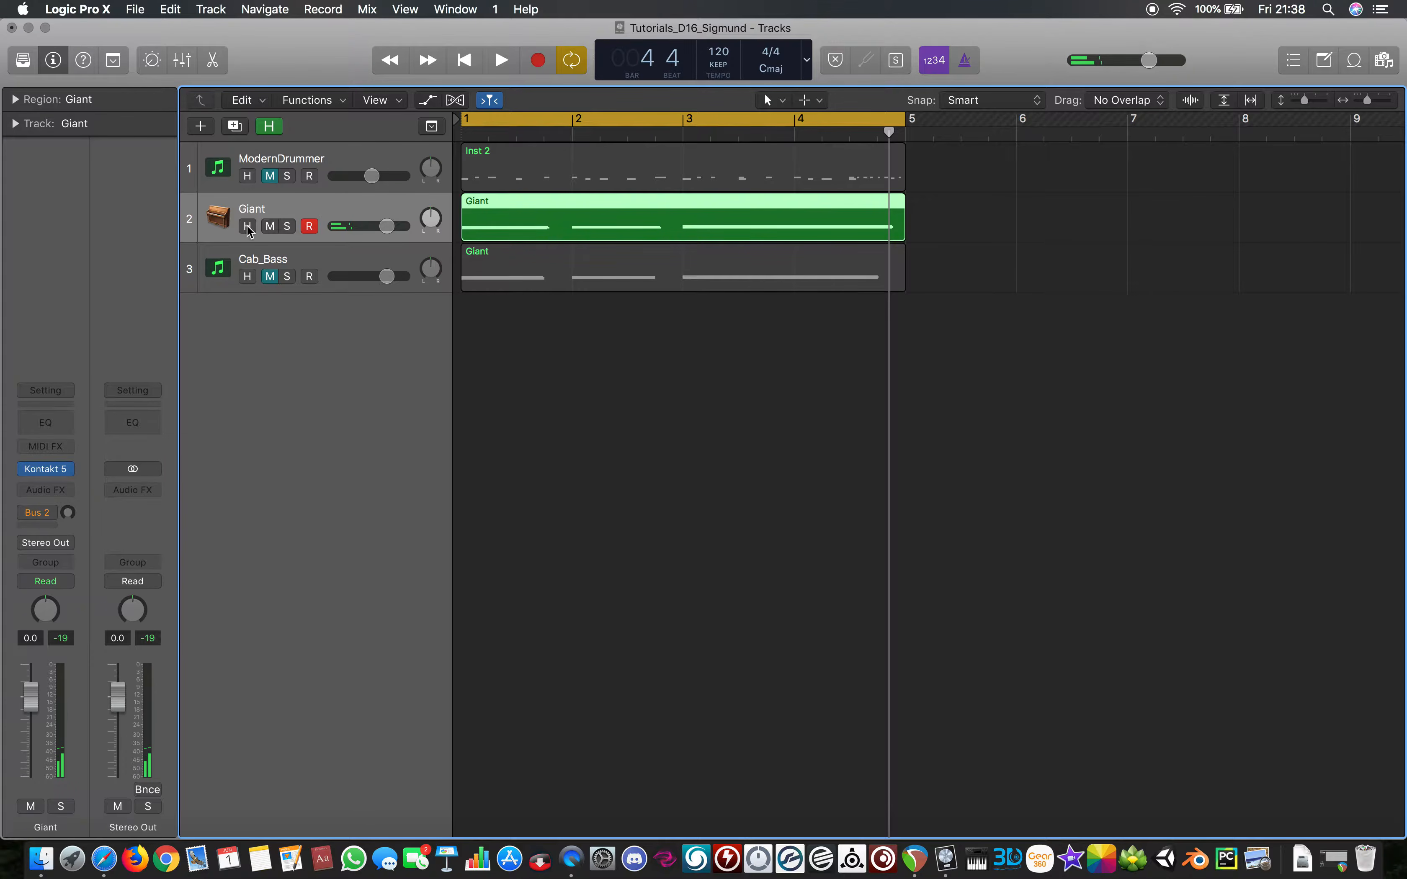
Mute Giant, unmute and select the Cab_Bass track, and listen to its loop alone
left_click(270, 226)
left_click(272, 277)
left_click(310, 251)
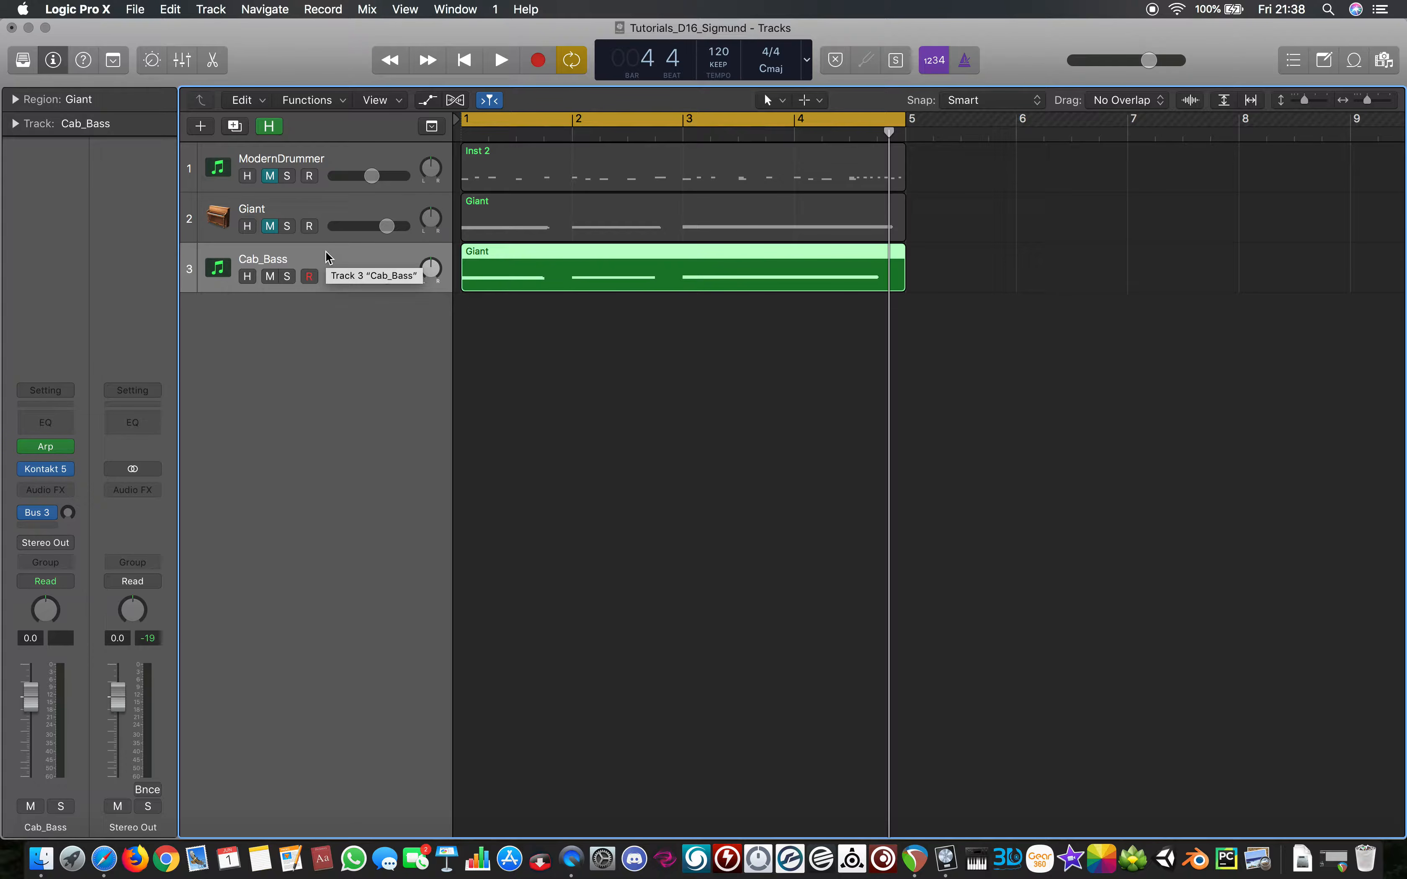
key("space")
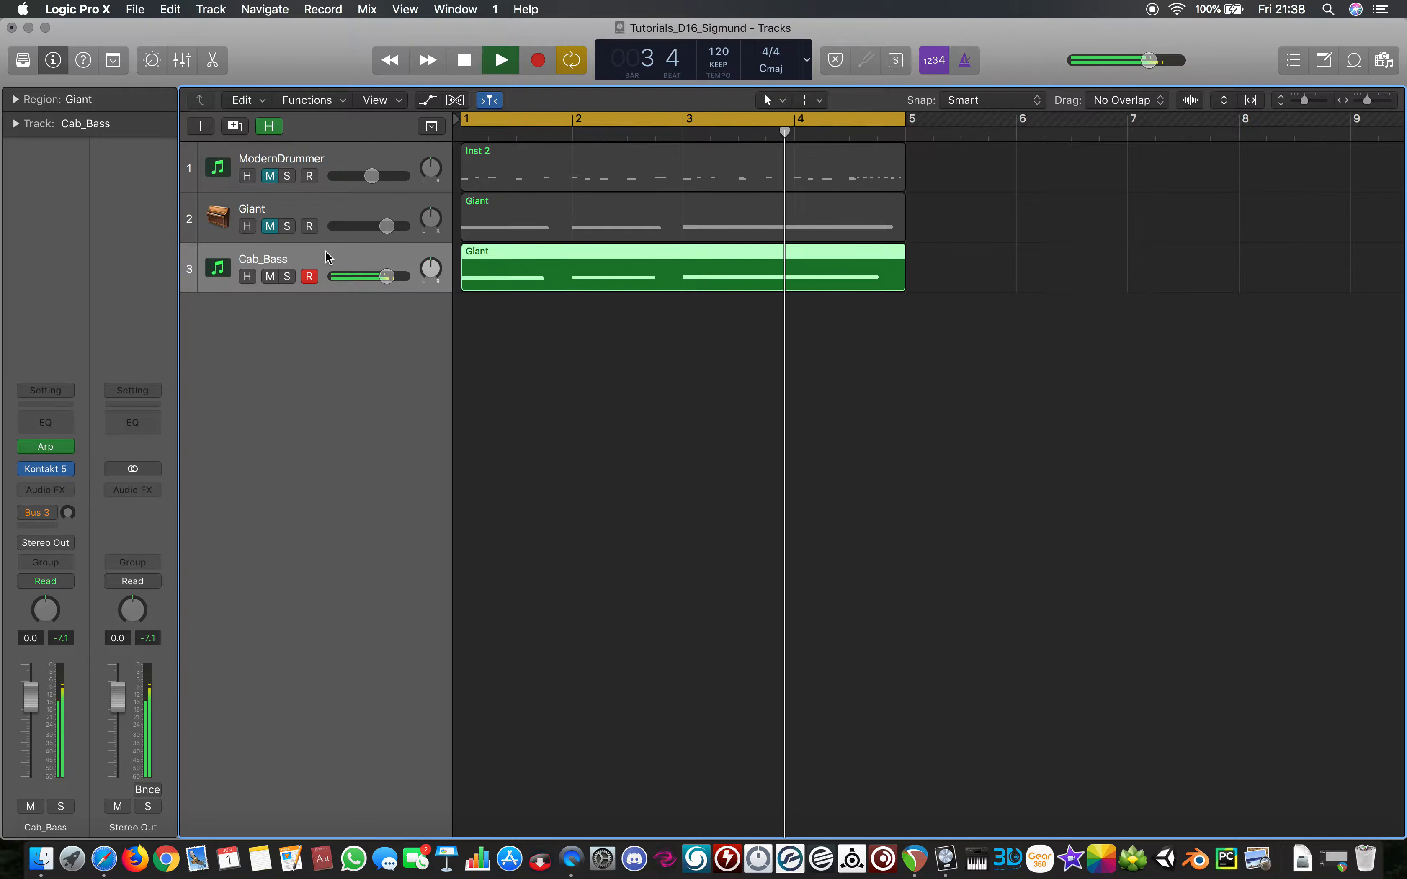
key("space")
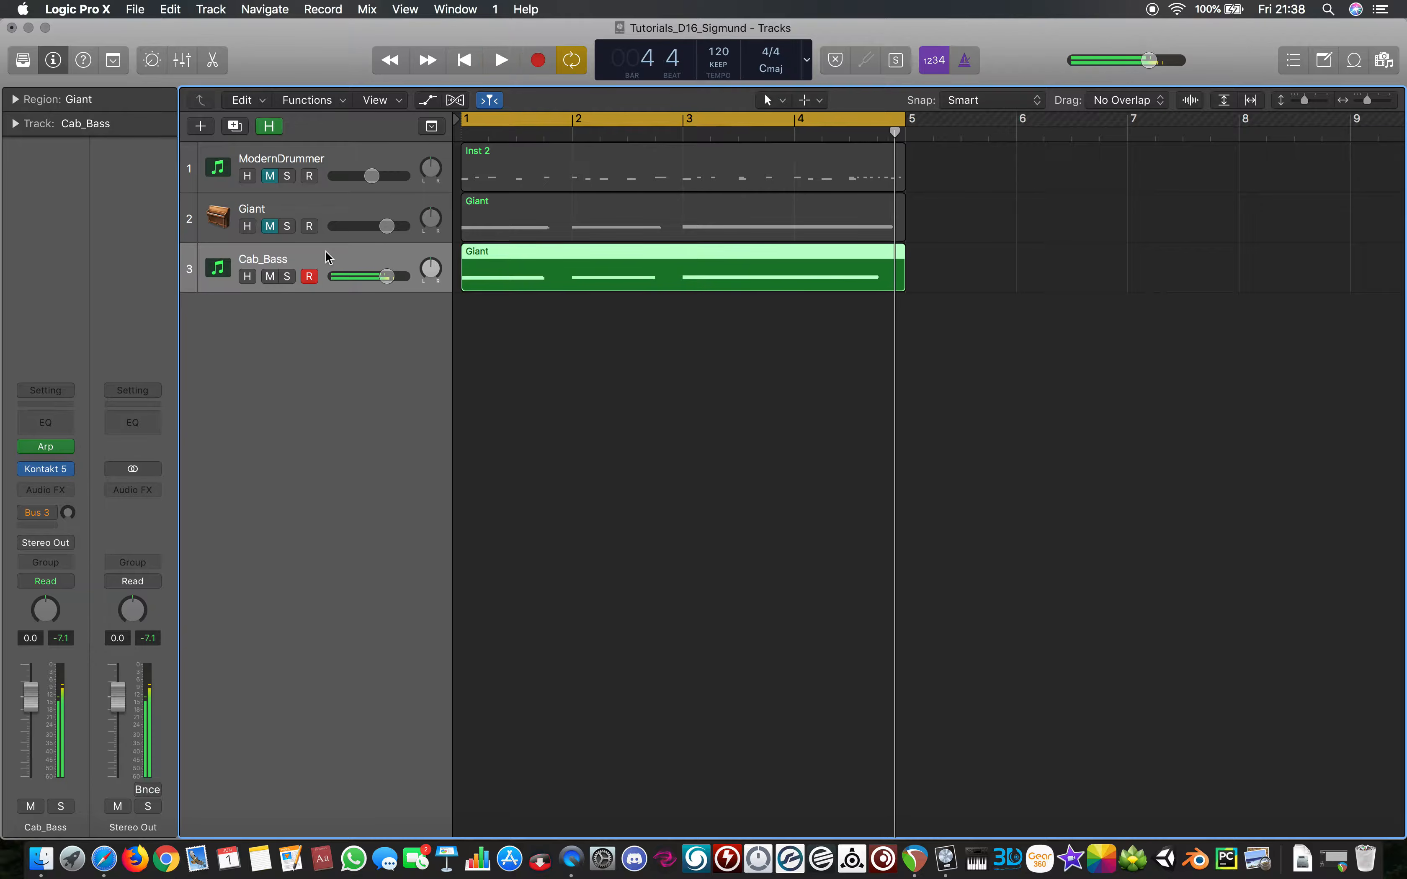
Unmute Giant and ModernDrummer and play all three tracks together
left_click(270, 226)
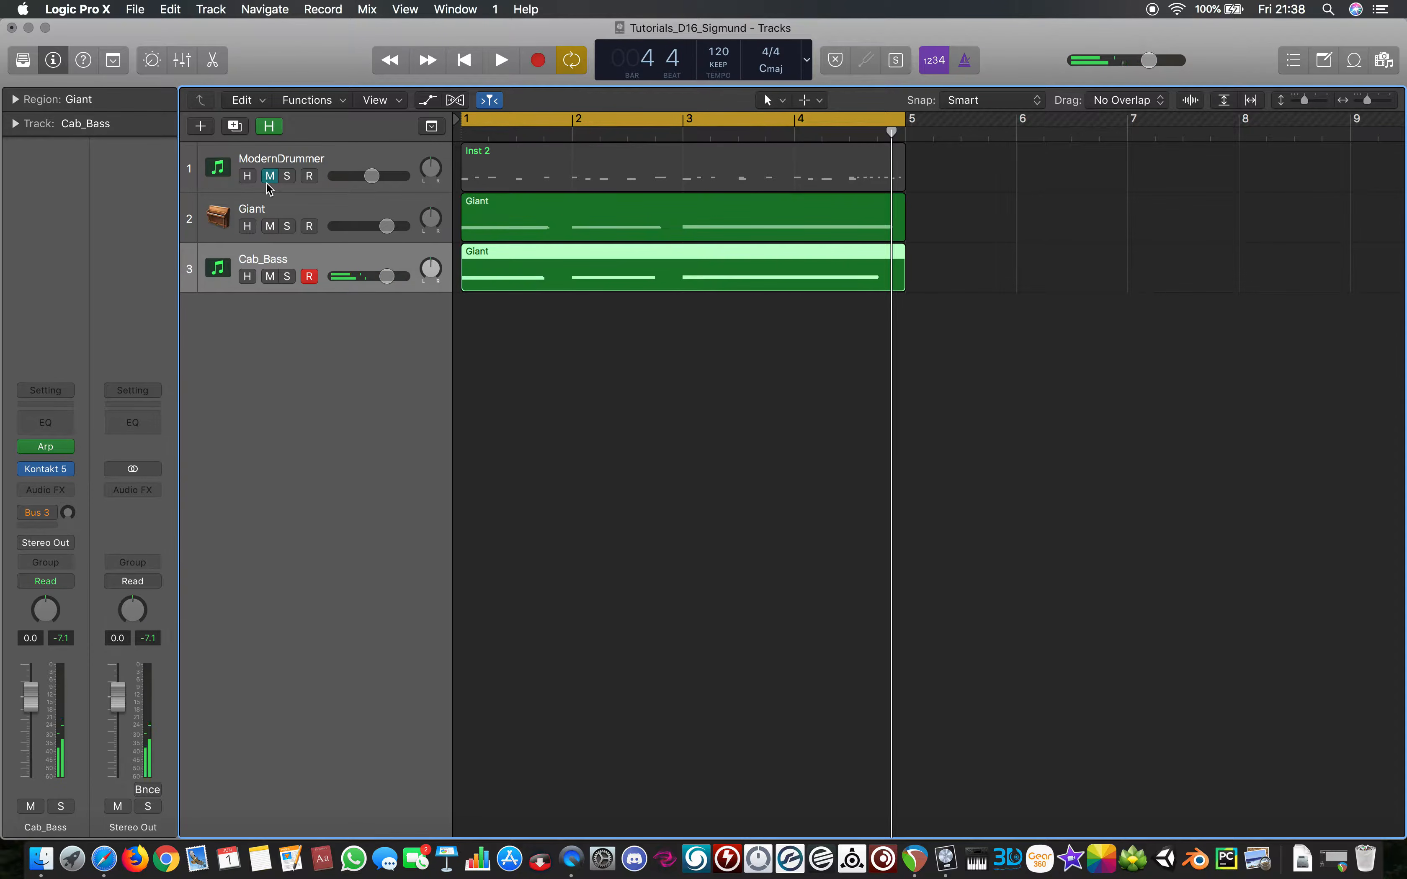
left_click(269, 178)
key("space")
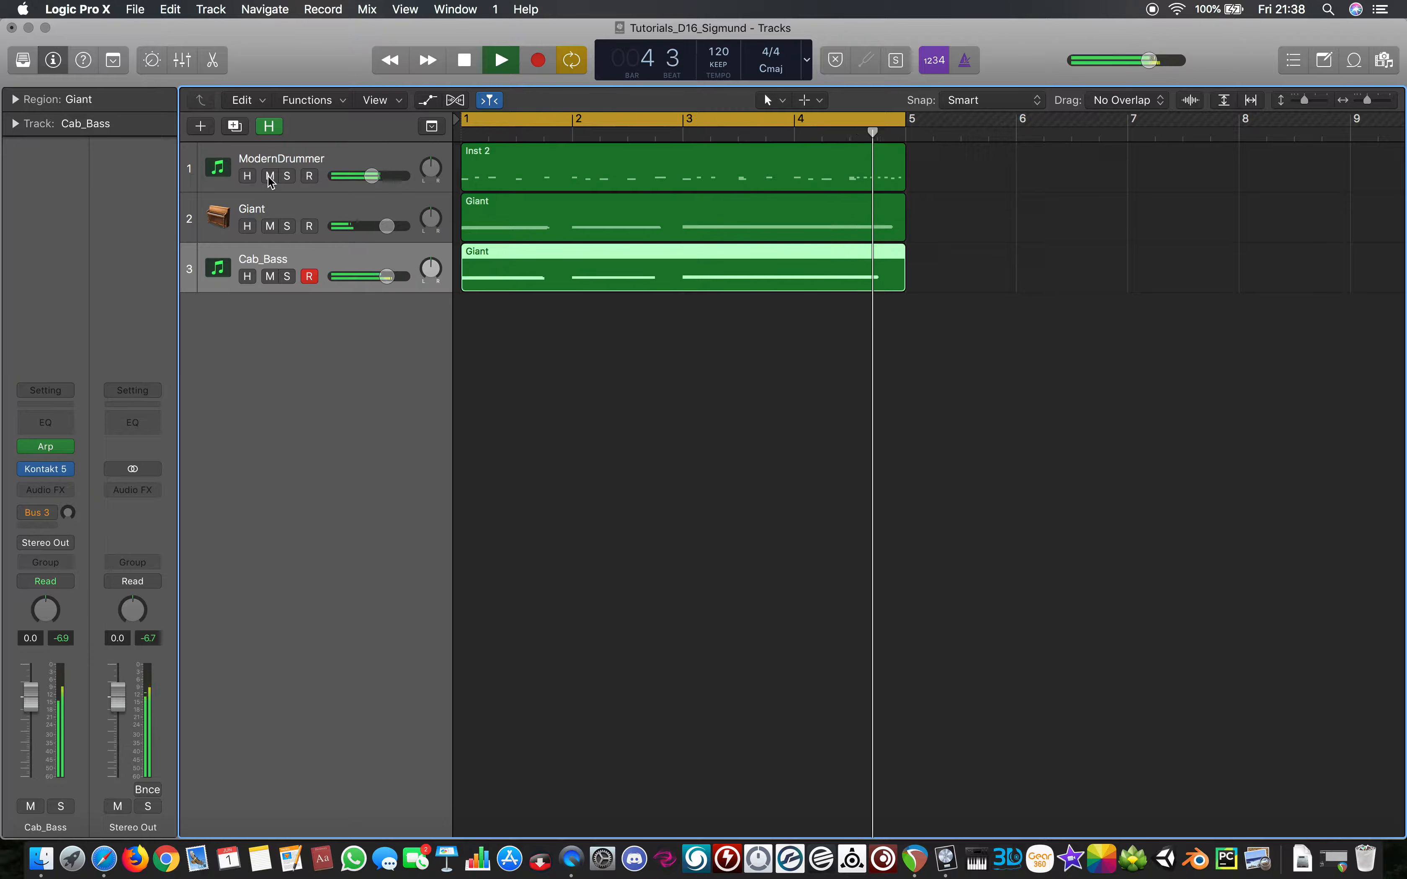
key("space")
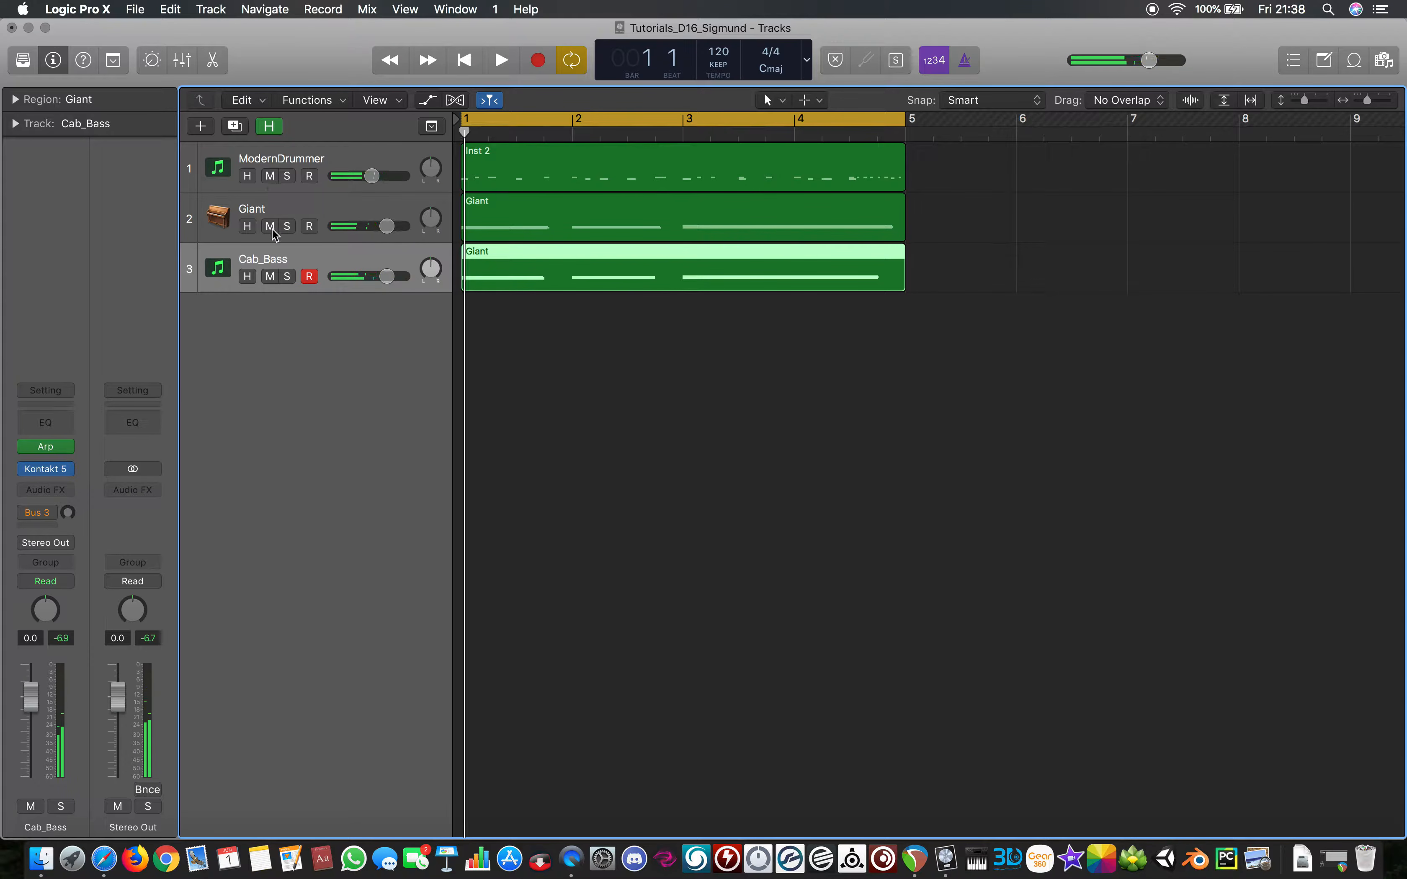
Mute Giant and Cab_Bass, and set the Bus 1 send level on the ModernDrummer track to 0.0
left_click_drag(269, 226, 270, 276)
left_click(335, 156)
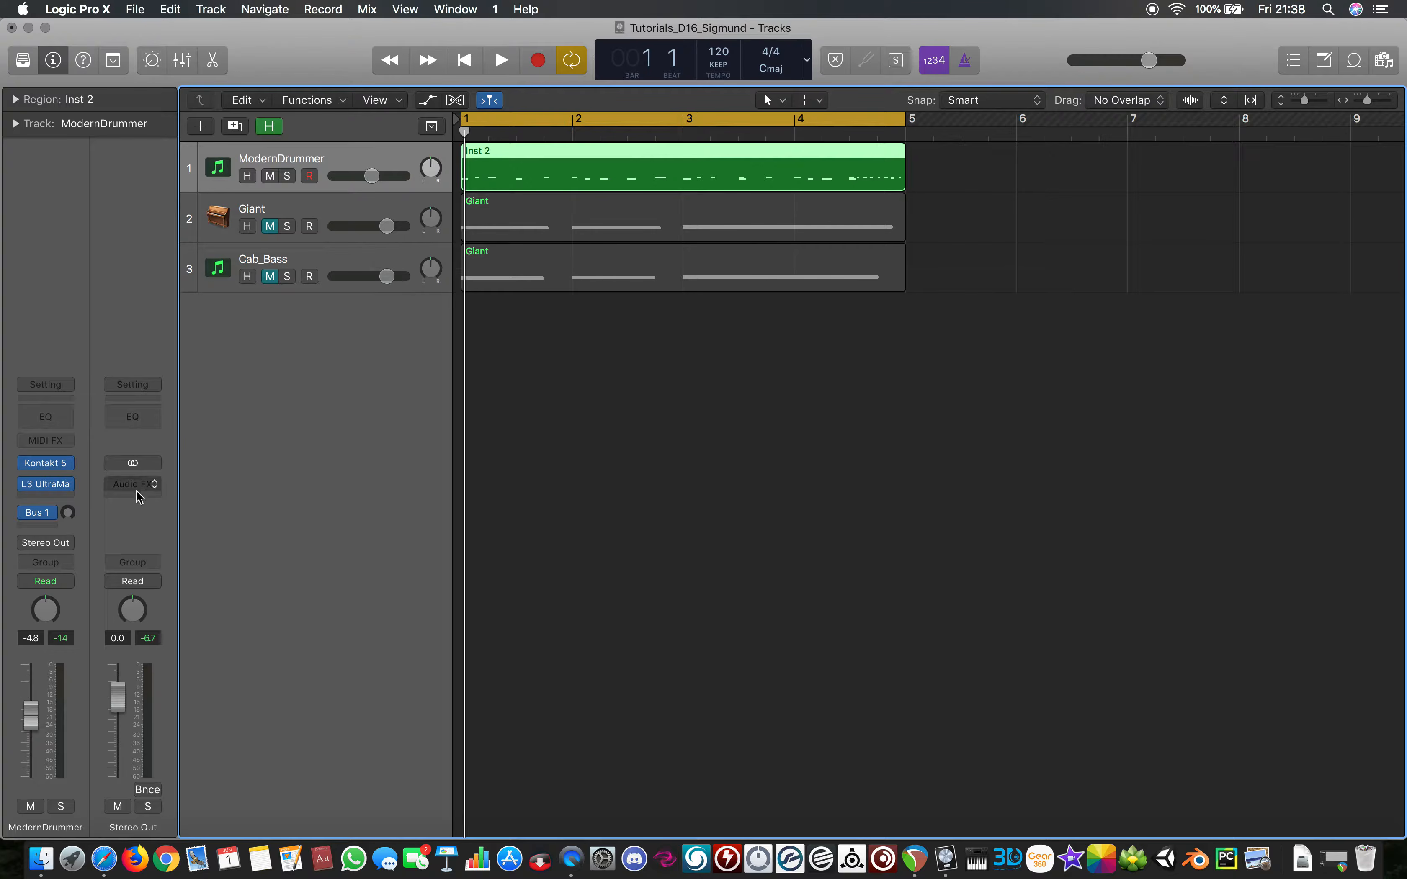
mouse_move(49, 517)
left_click(68, 513, "alt")
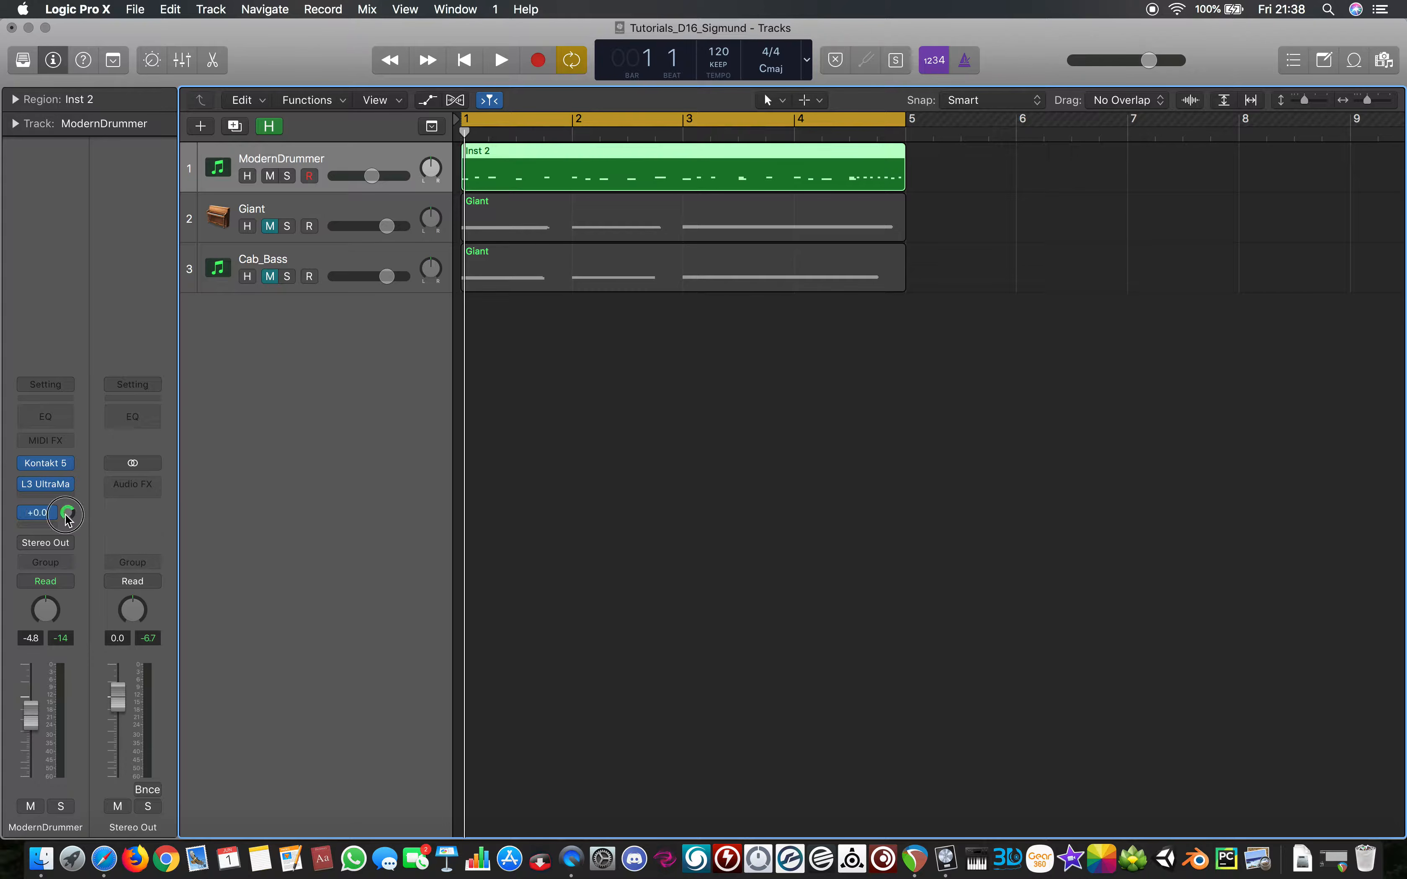
Insert the D16 Group Sigmund plug-in in stereo on the Stereo Out channel and move its window clear of the ModernDrummer track
left_click(150, 485)
mouse_move(228, 794)
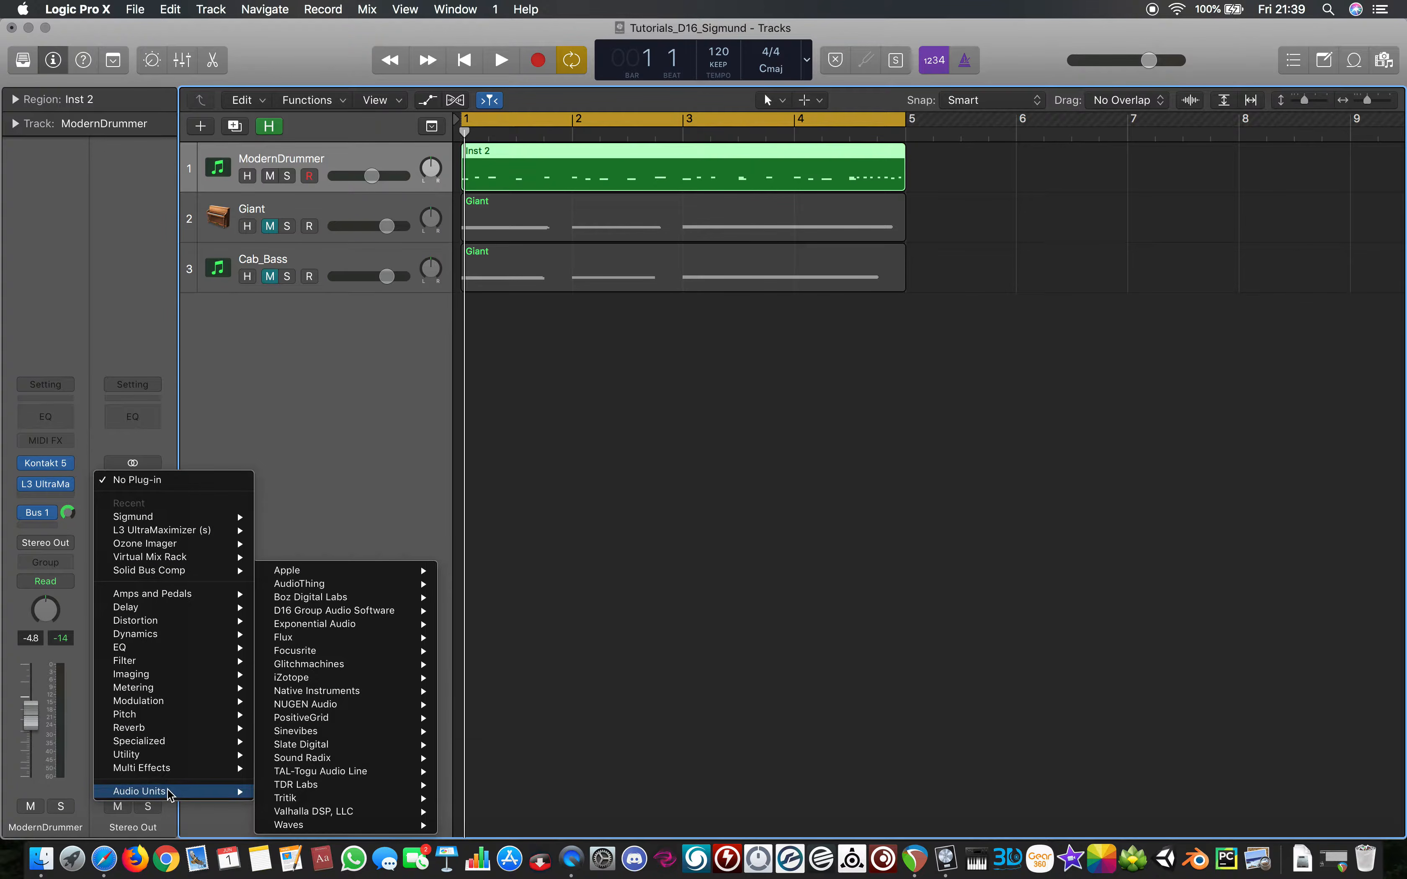
mouse_move(342, 616)
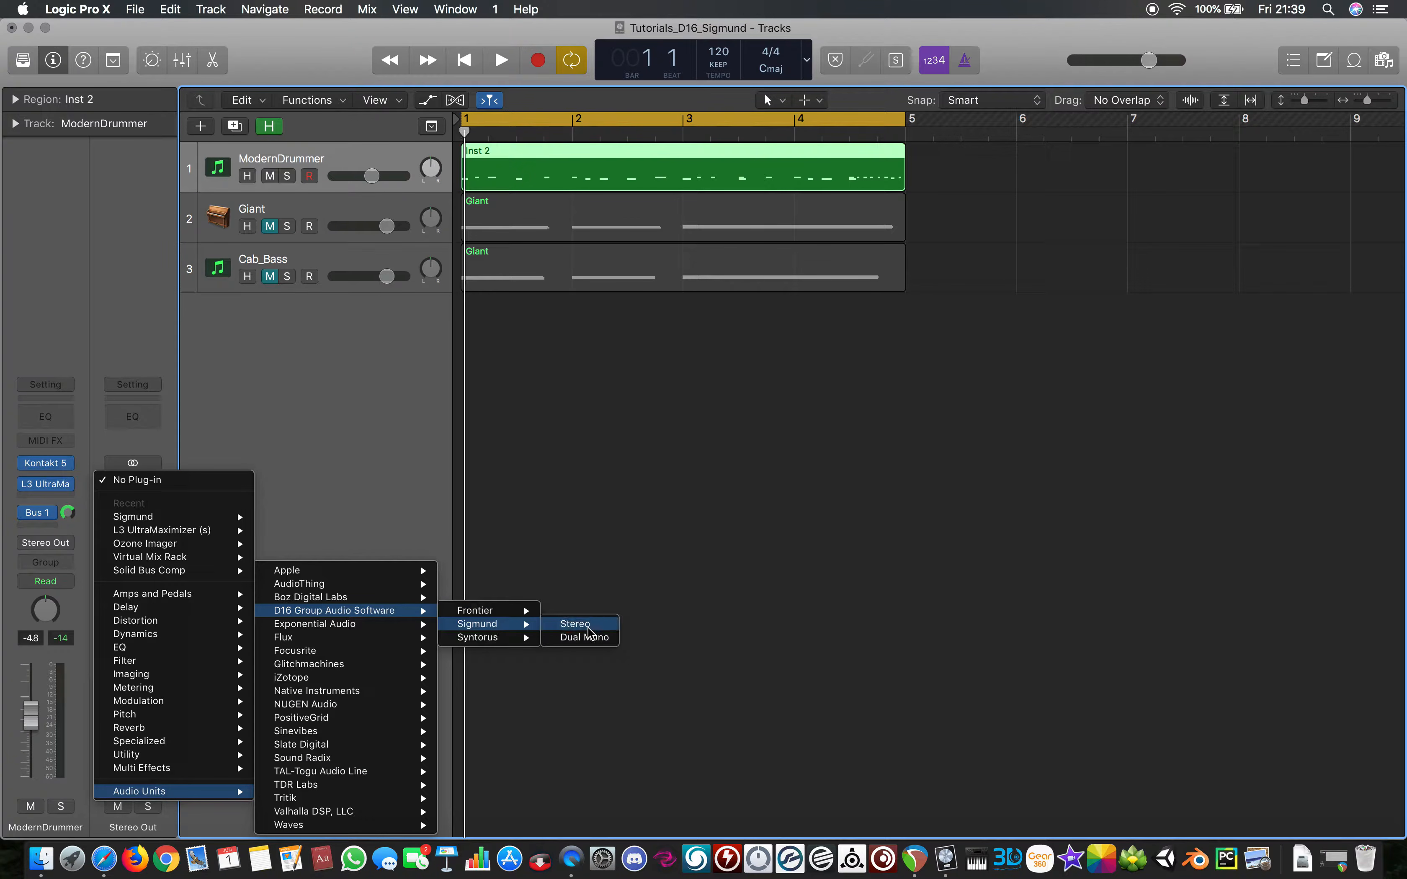
left_click(588, 626)
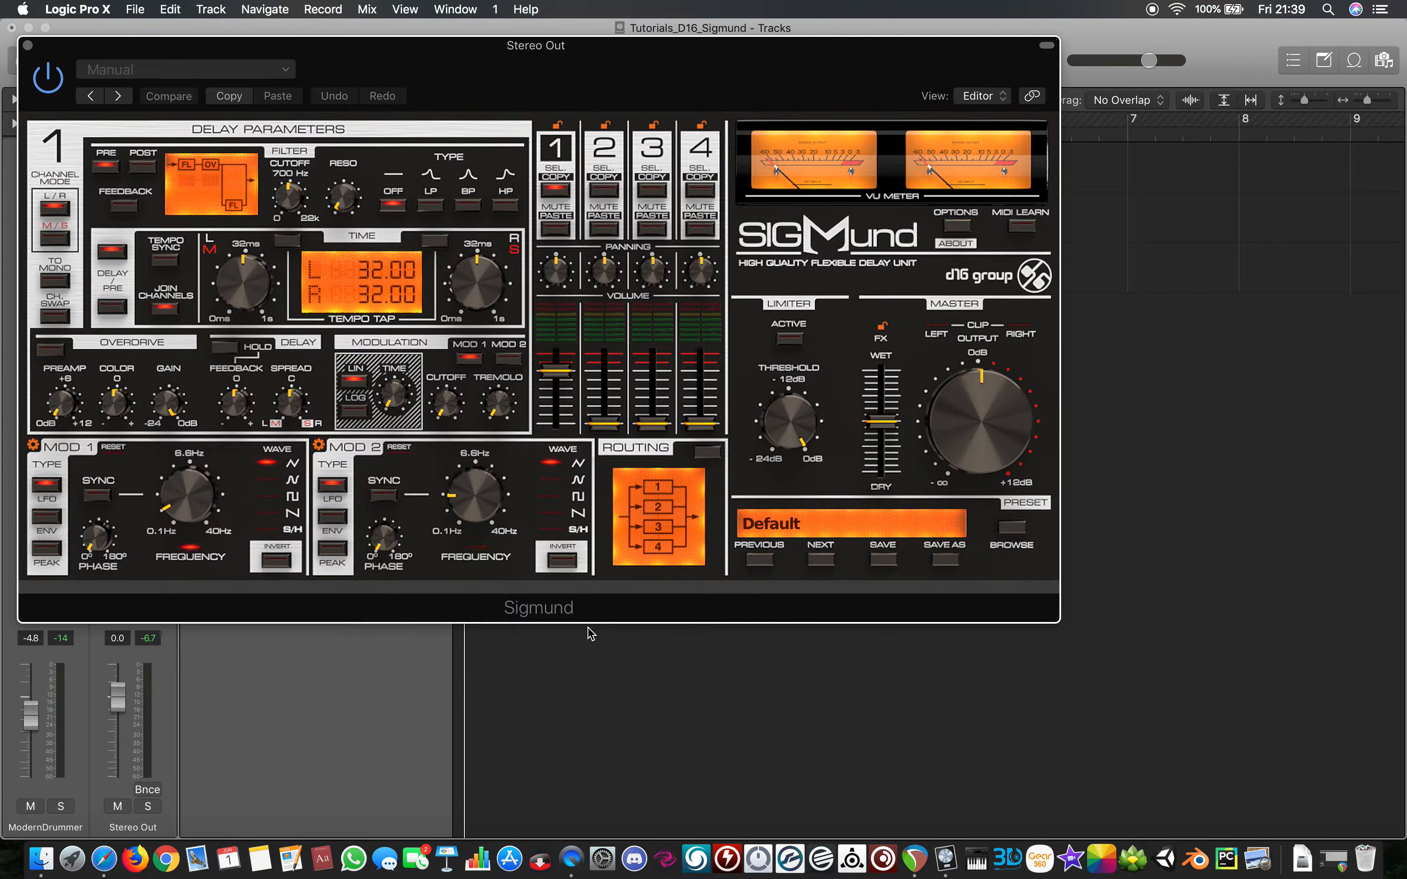
left_click_drag(581, 57, 753, 224)
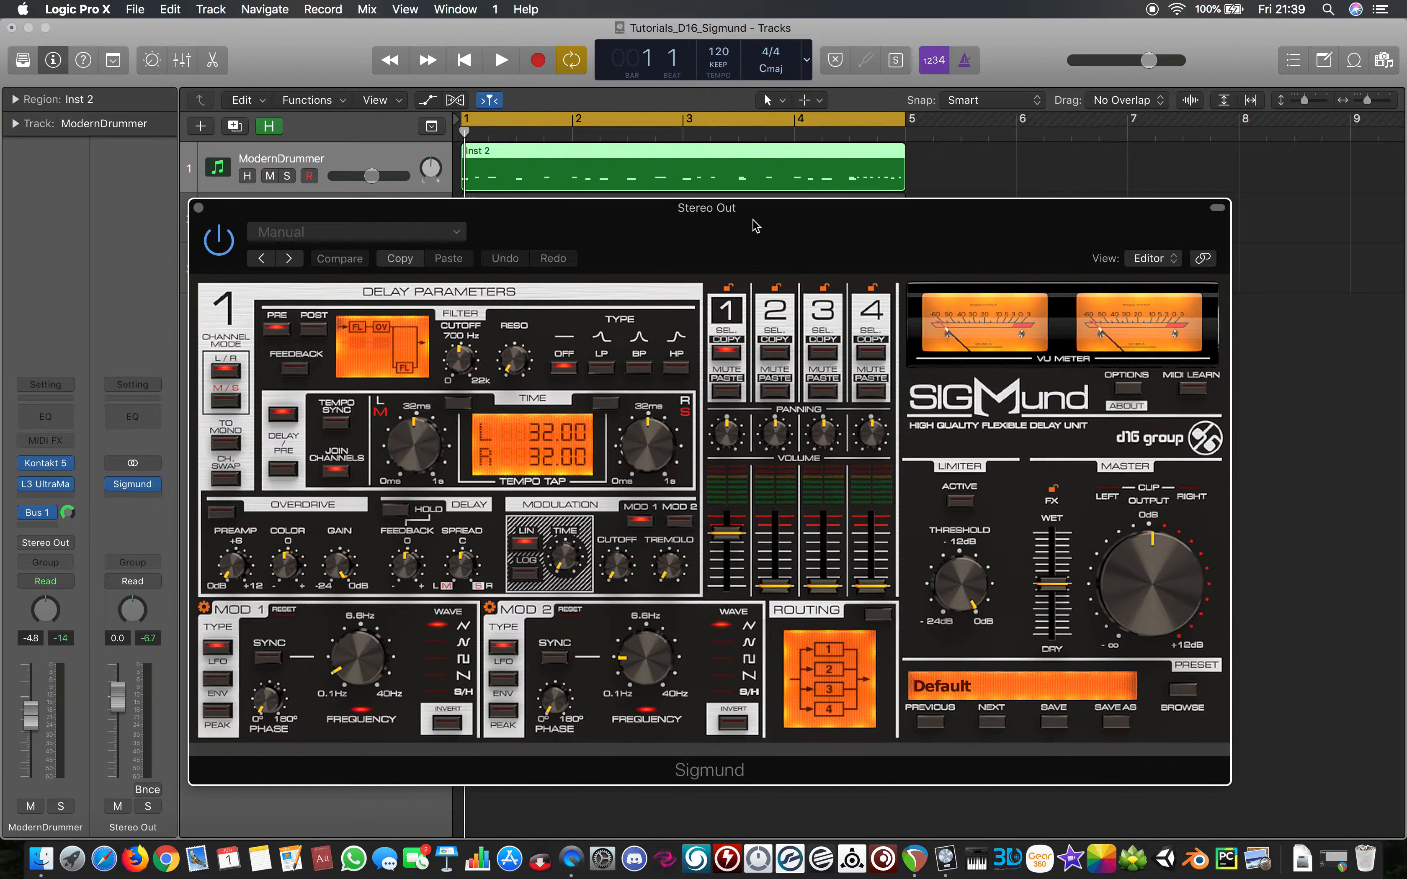
left_click_drag(756, 226, 754, 222)
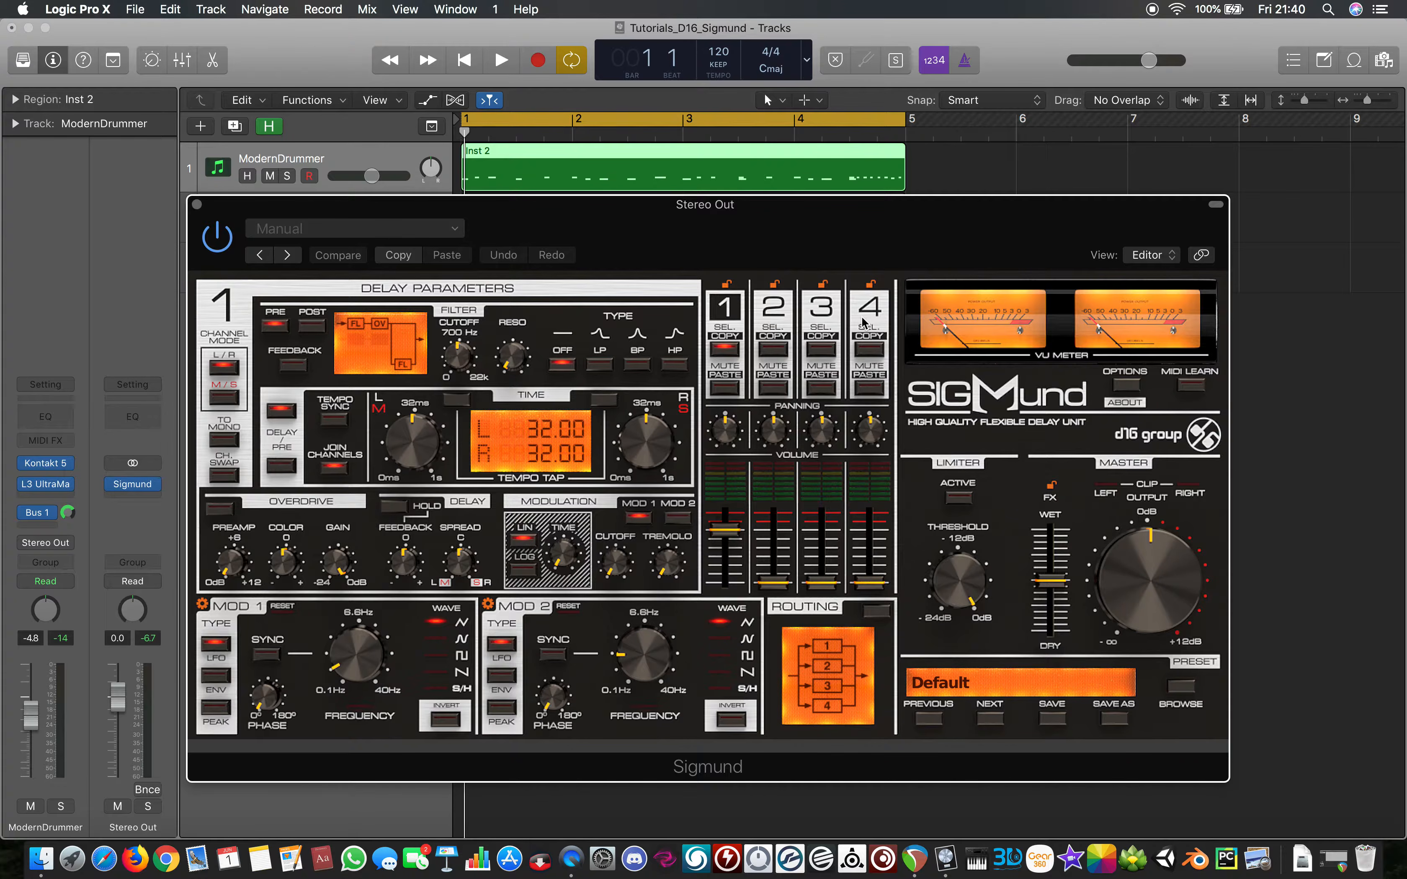
Examine delay line 1's volume and panning controls, and view the parameters of the other delay lines before returning to line 1
mouse_move(725, 529)
left_mouse_down()
mouse_move(714, 632)
mouse_move(720, 528)
left_mouse_up()
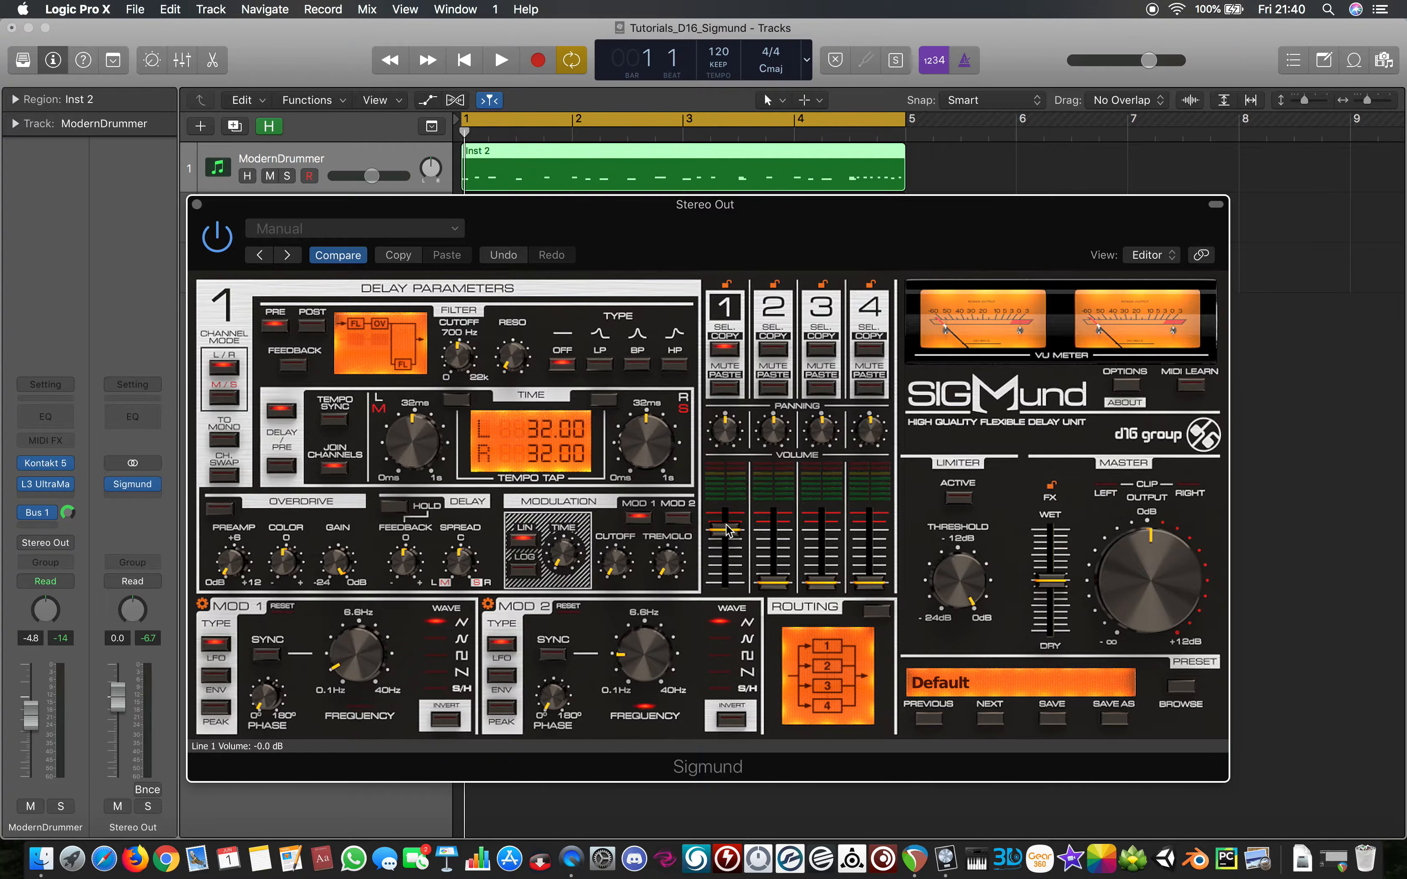
mouse_move(721, 442)
left_mouse_down()
mouse_move(725, 422)
mouse_move(742, 432)
mouse_move(756, 603)
mouse_move(741, 247)
mouse_move(745, 591)
mouse_move(727, 439)
left_mouse_up()
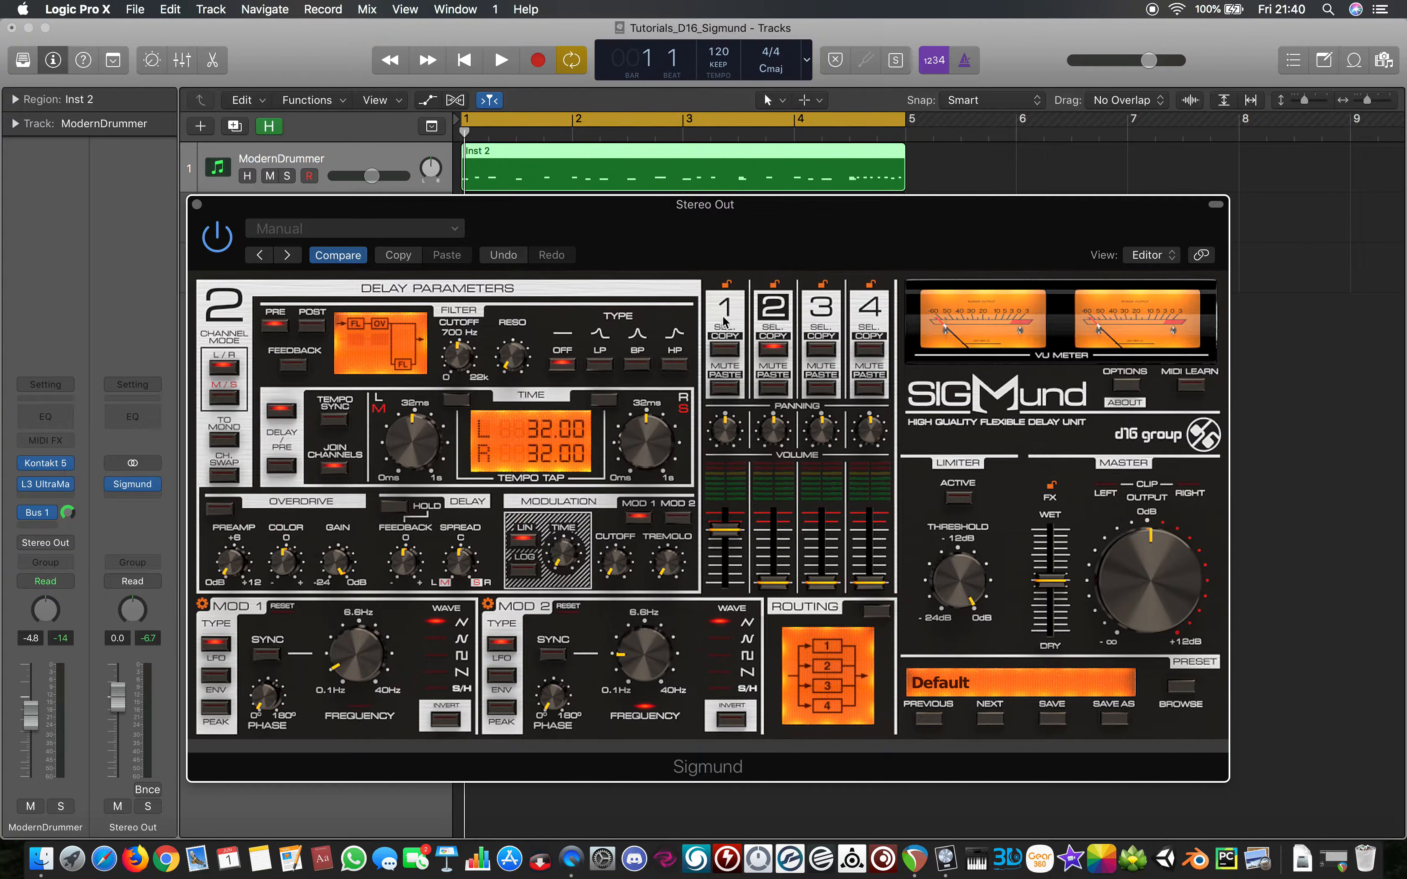
left_click(773, 349)
left_click(820, 350)
left_click(876, 350)
left_click(773, 349)
left_click(725, 349)
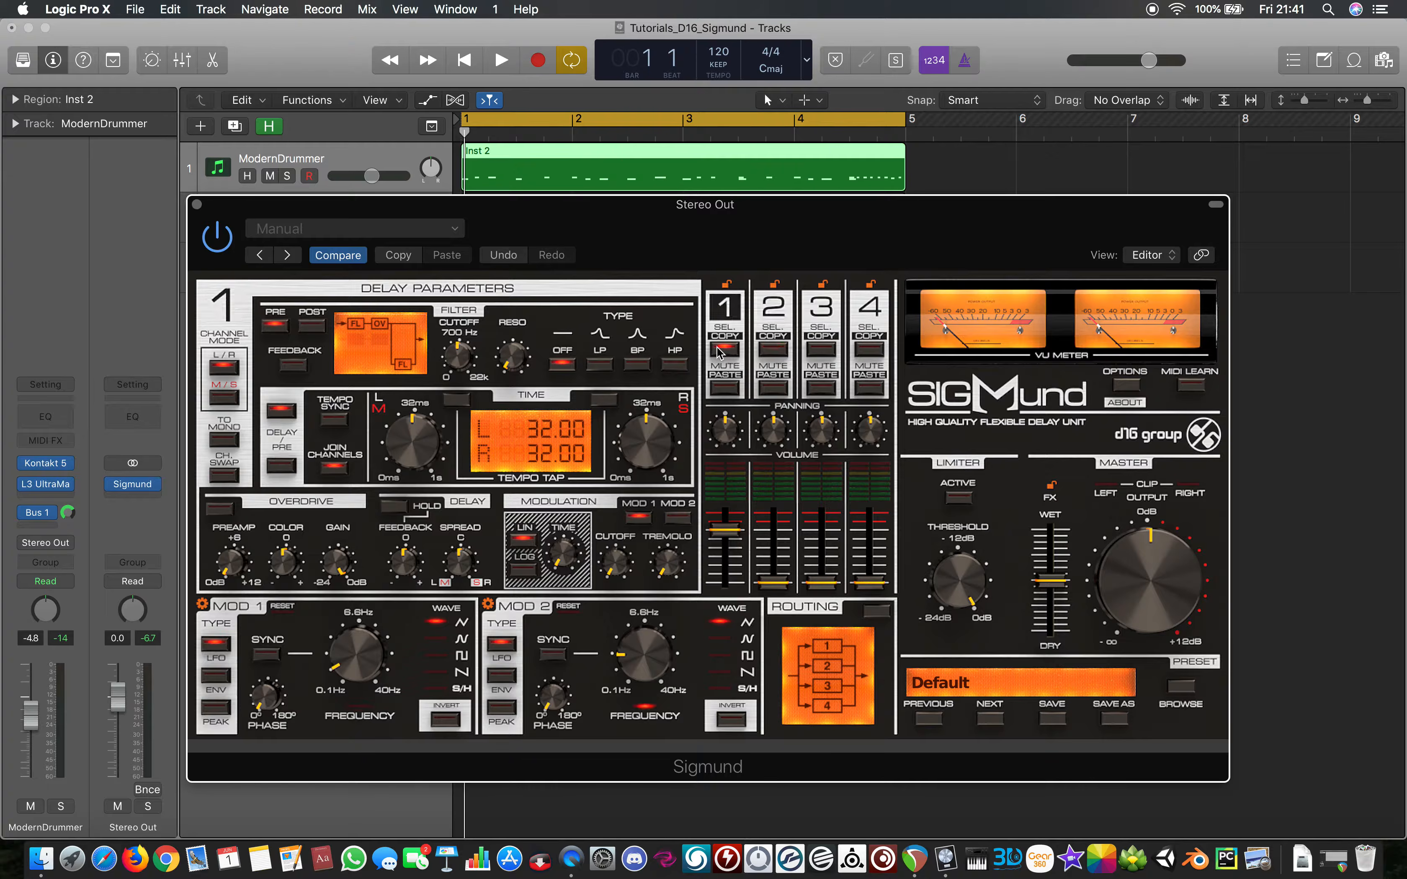
Go through the headers of the four delay lines, trying line 2's lock and line 1's mute
left_click(773, 306)
left_click(821, 307)
left_click(869, 307)
left_click(733, 306)
left_click(773, 285)
left_click(774, 285)
left_click(728, 393)
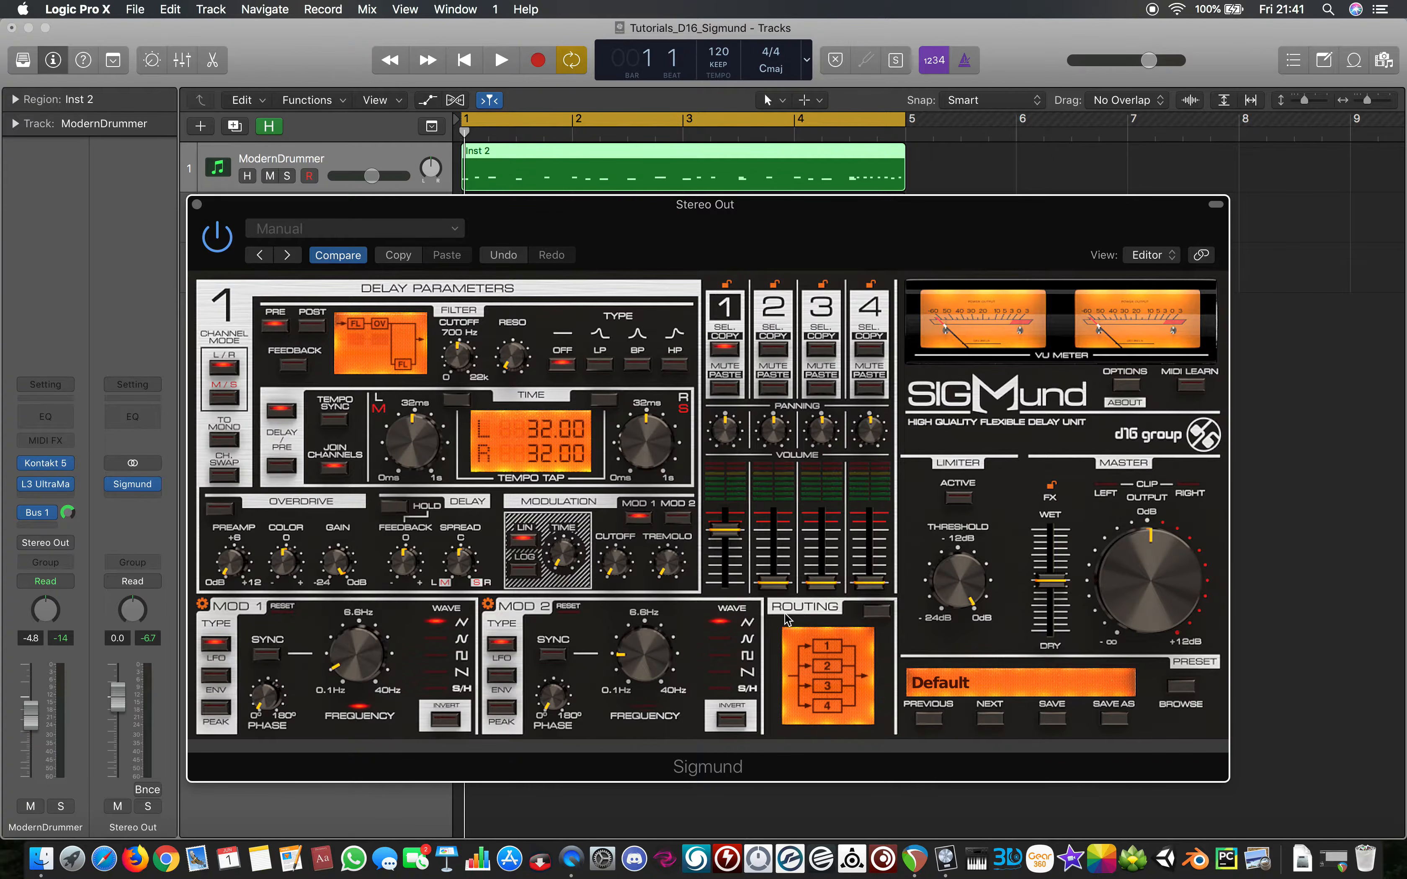
Examine the available routing modes for the delay lines, keeping Parallel
left_click(881, 620)
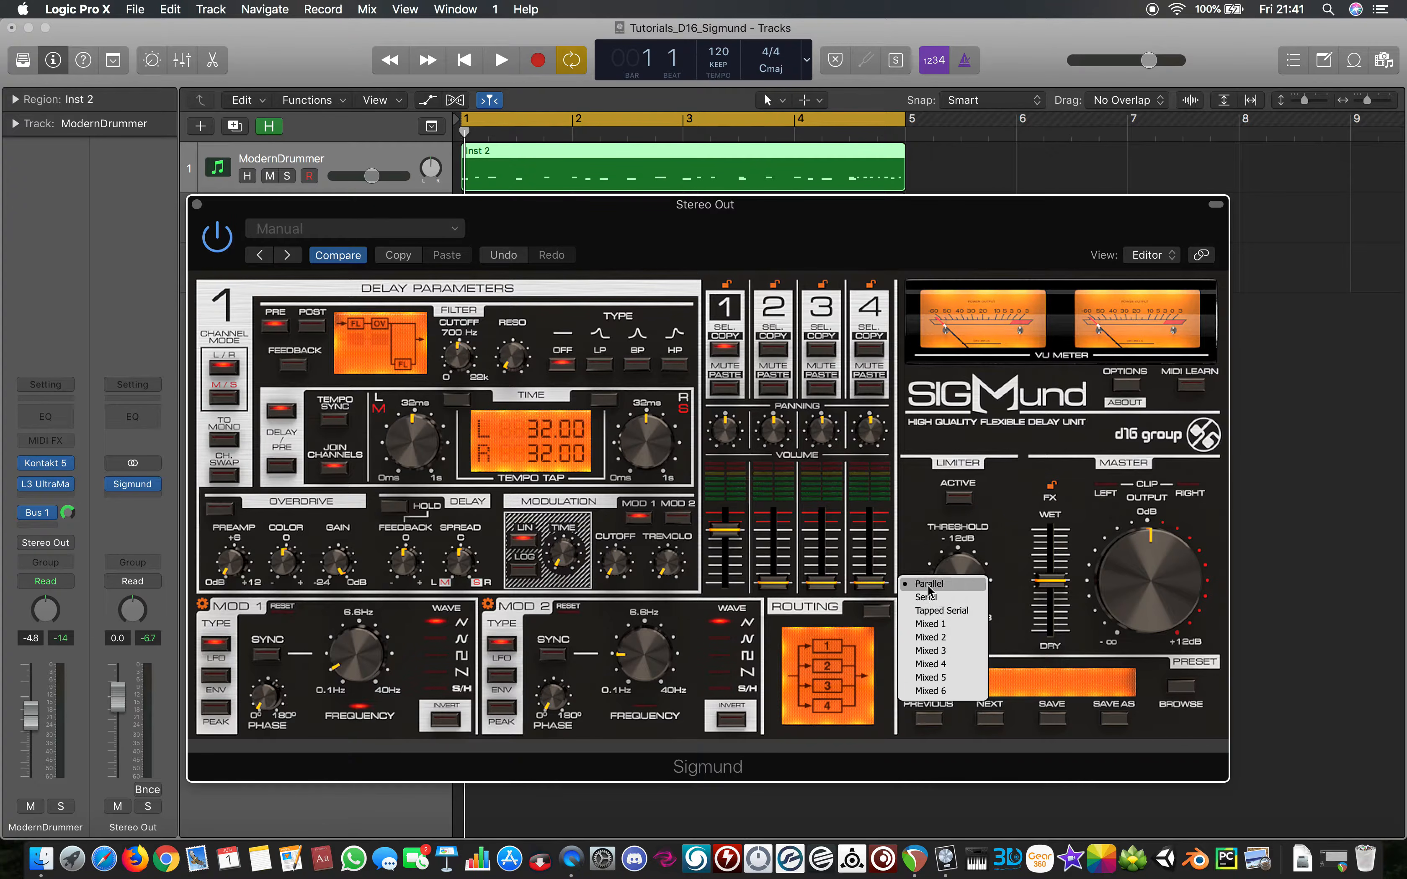
left_click(883, 642)
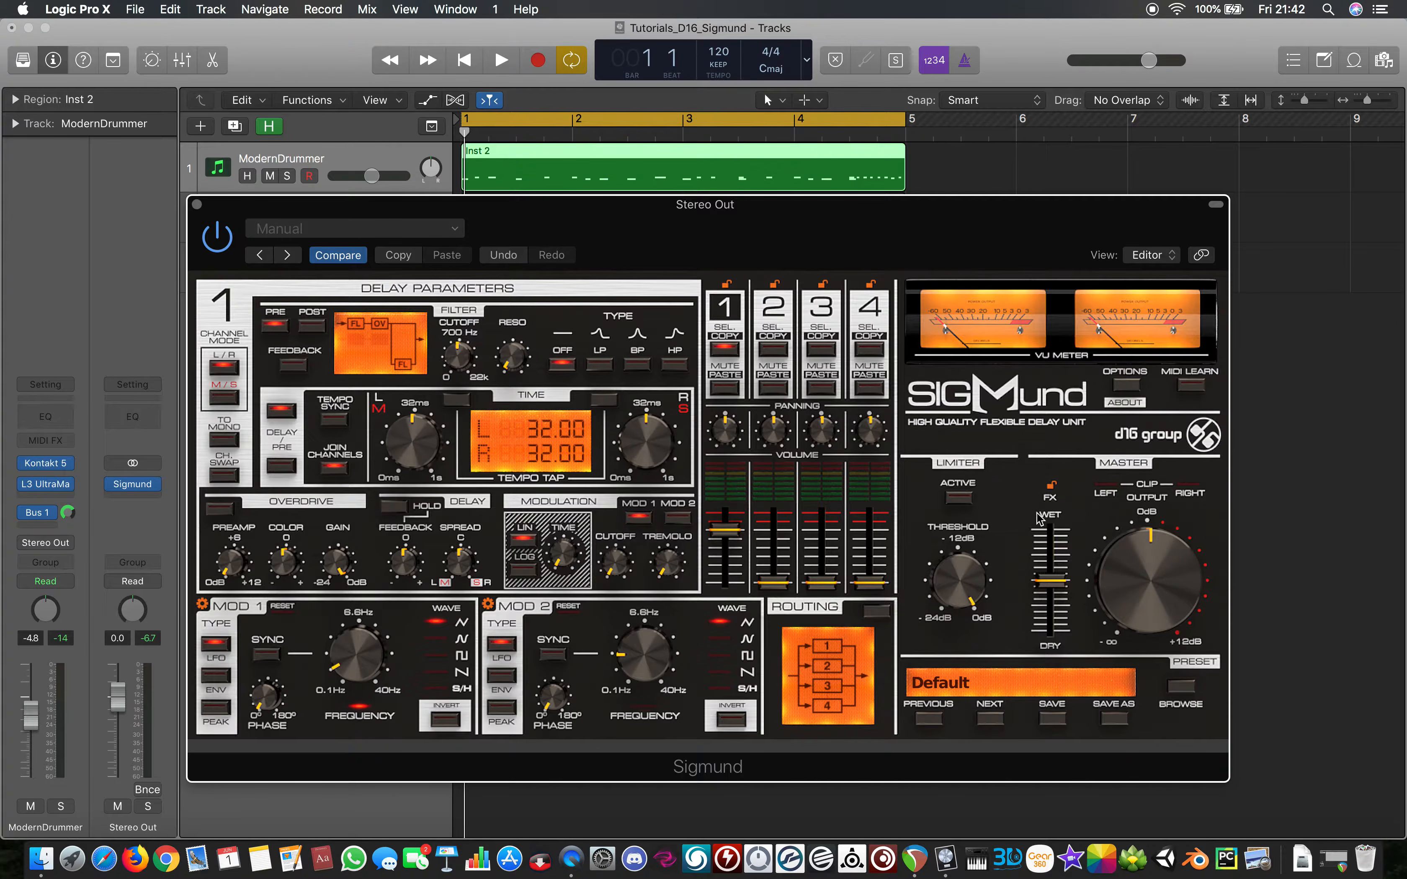
Browse Sigmund's General Purpose presets, including the Filter, Dynamics, Distortion and Chorus folders, and close the preset browser without loading one
mouse_move(805, 226)
left_mouse_down()
mouse_move(854, 244)
mouse_move(823, 226)
left_mouse_up()
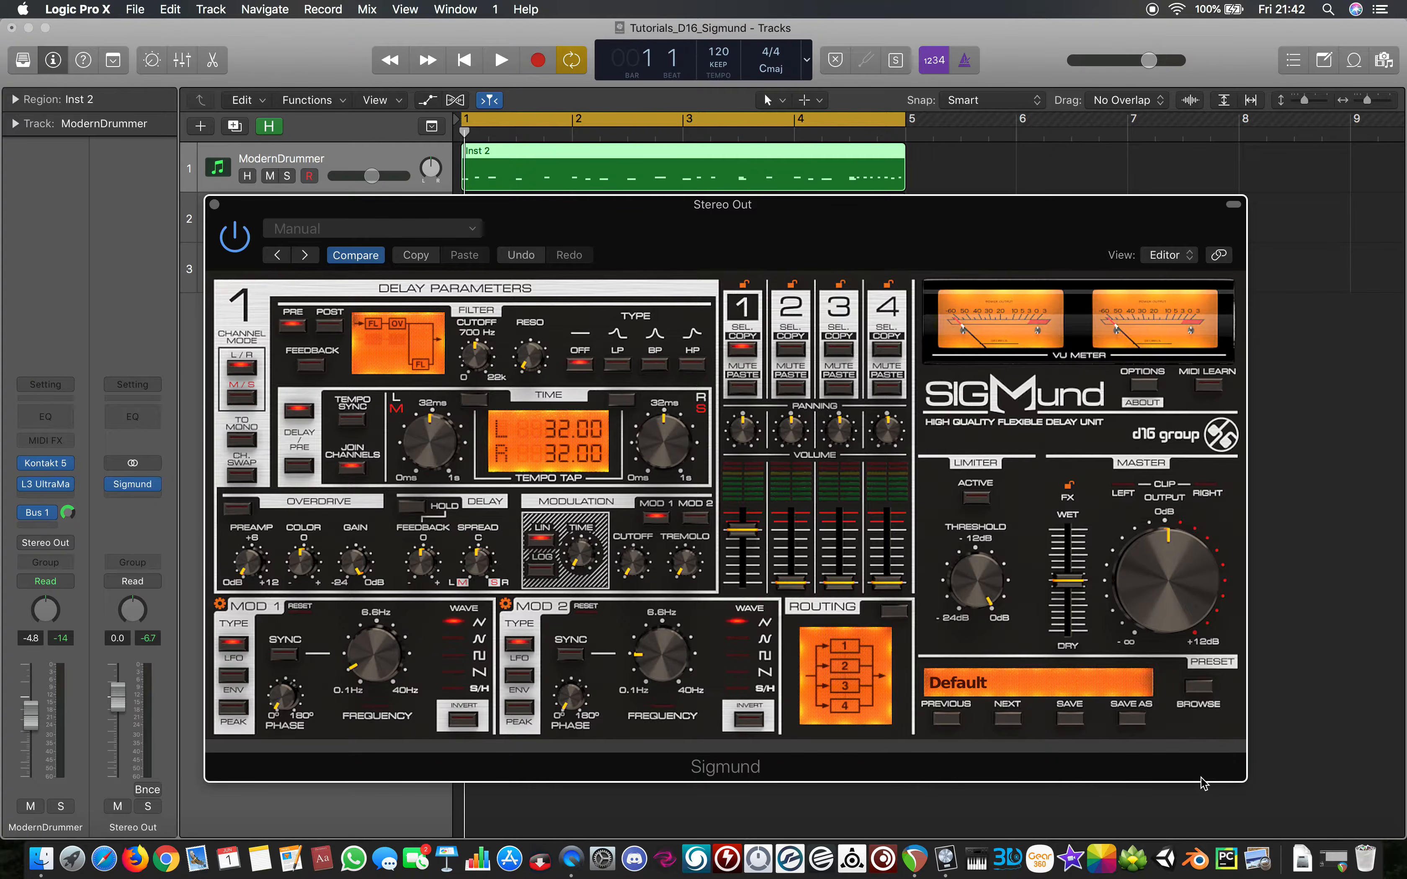
left_click(1199, 688)
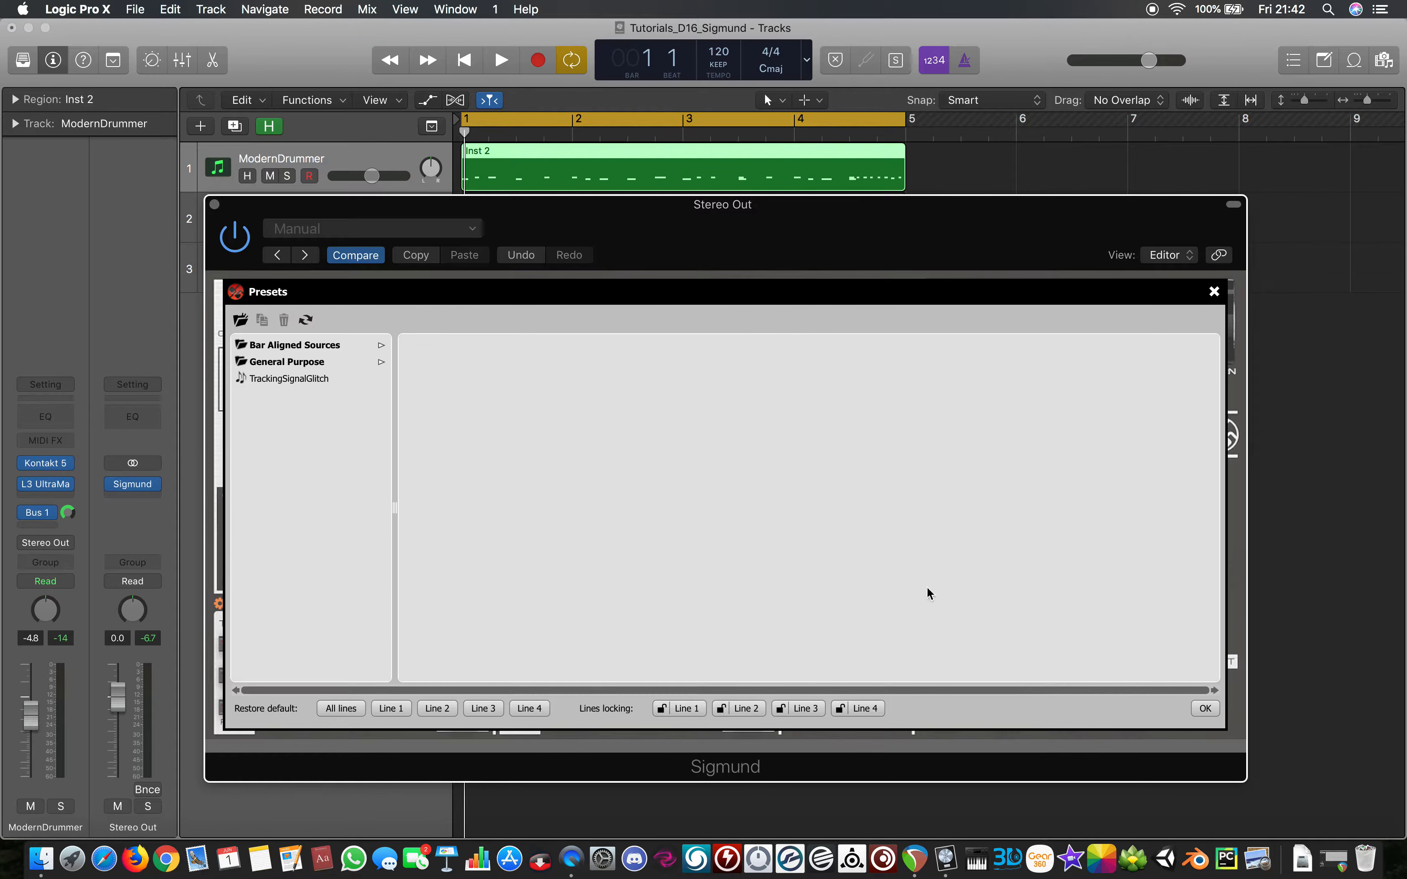
left_click(289, 363)
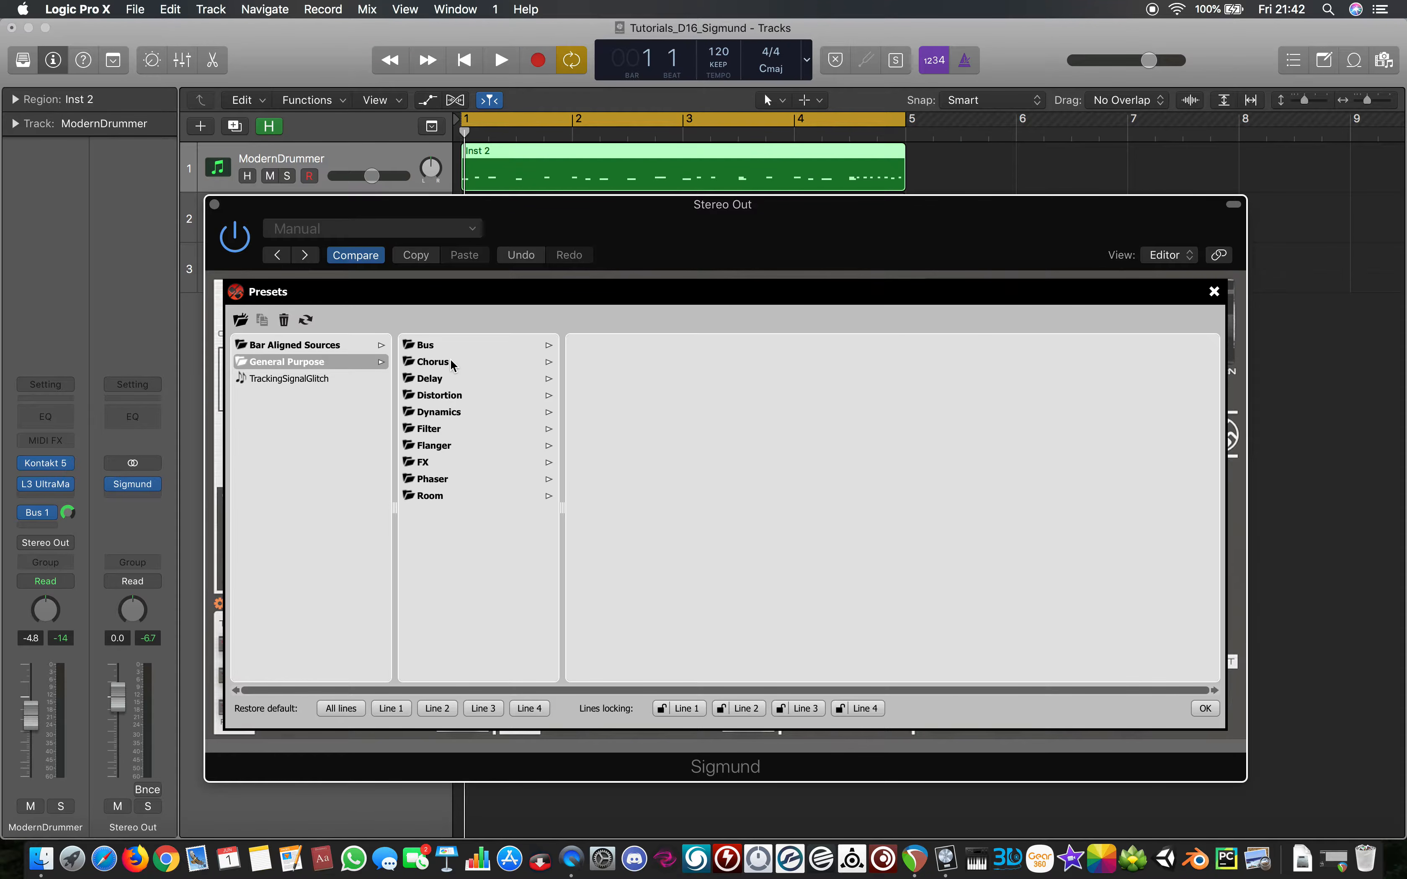
left_click(446, 430)
left_click(441, 413)
left_click(441, 393)
left_click(432, 361)
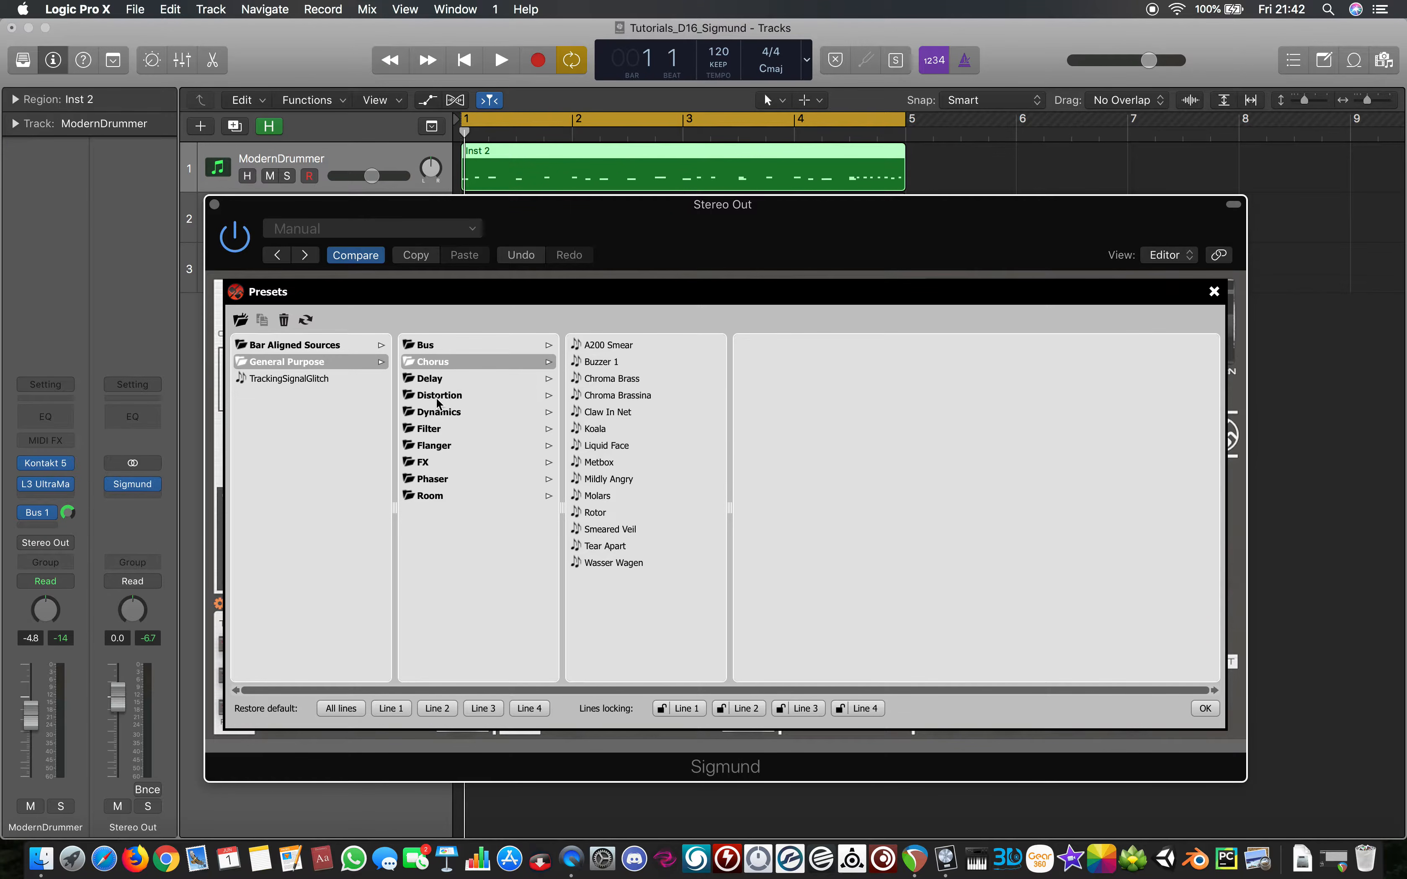
left_click(438, 398)
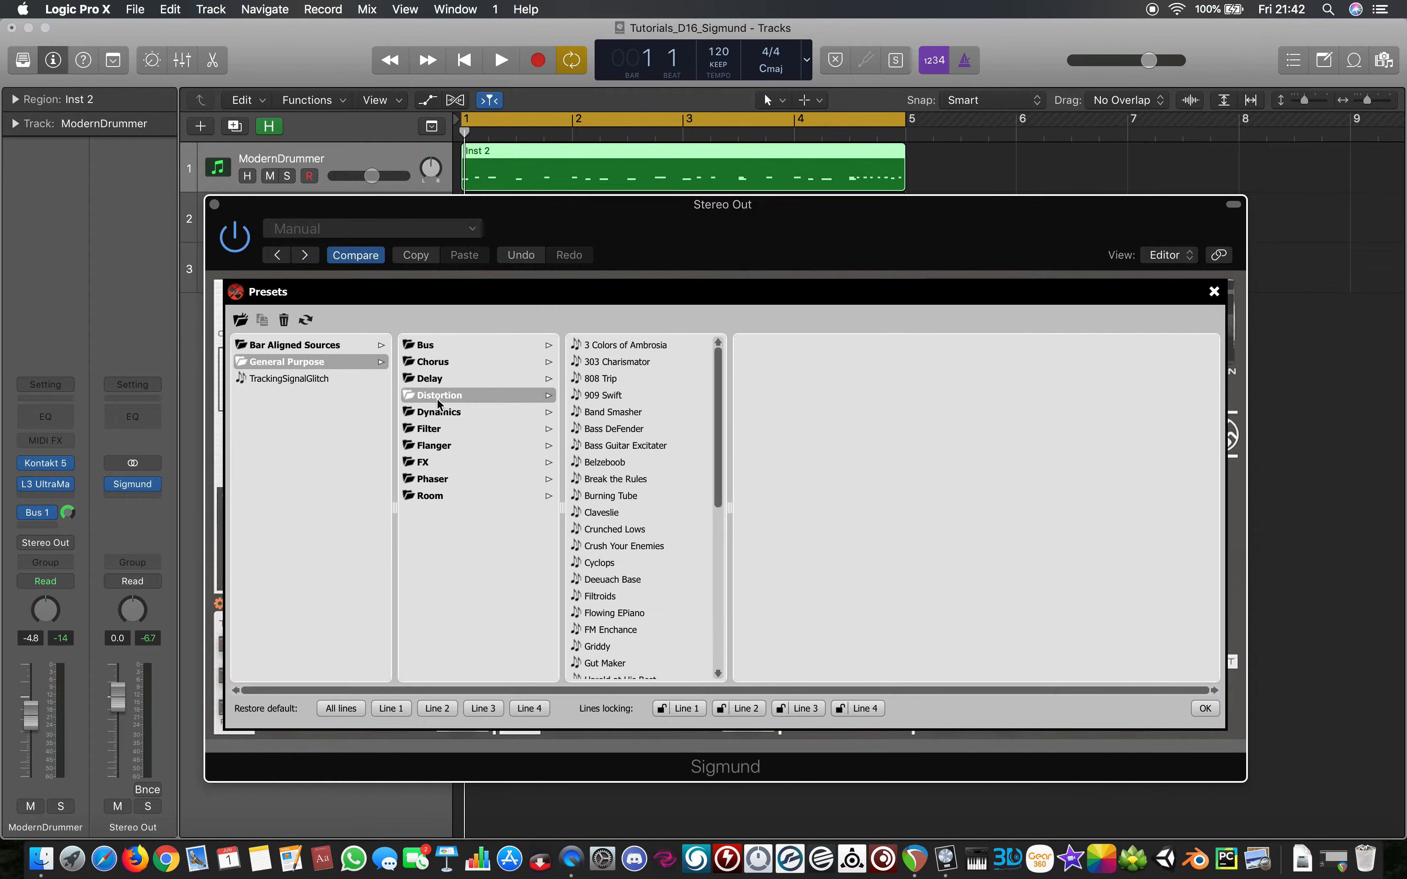
left_click(1215, 293)
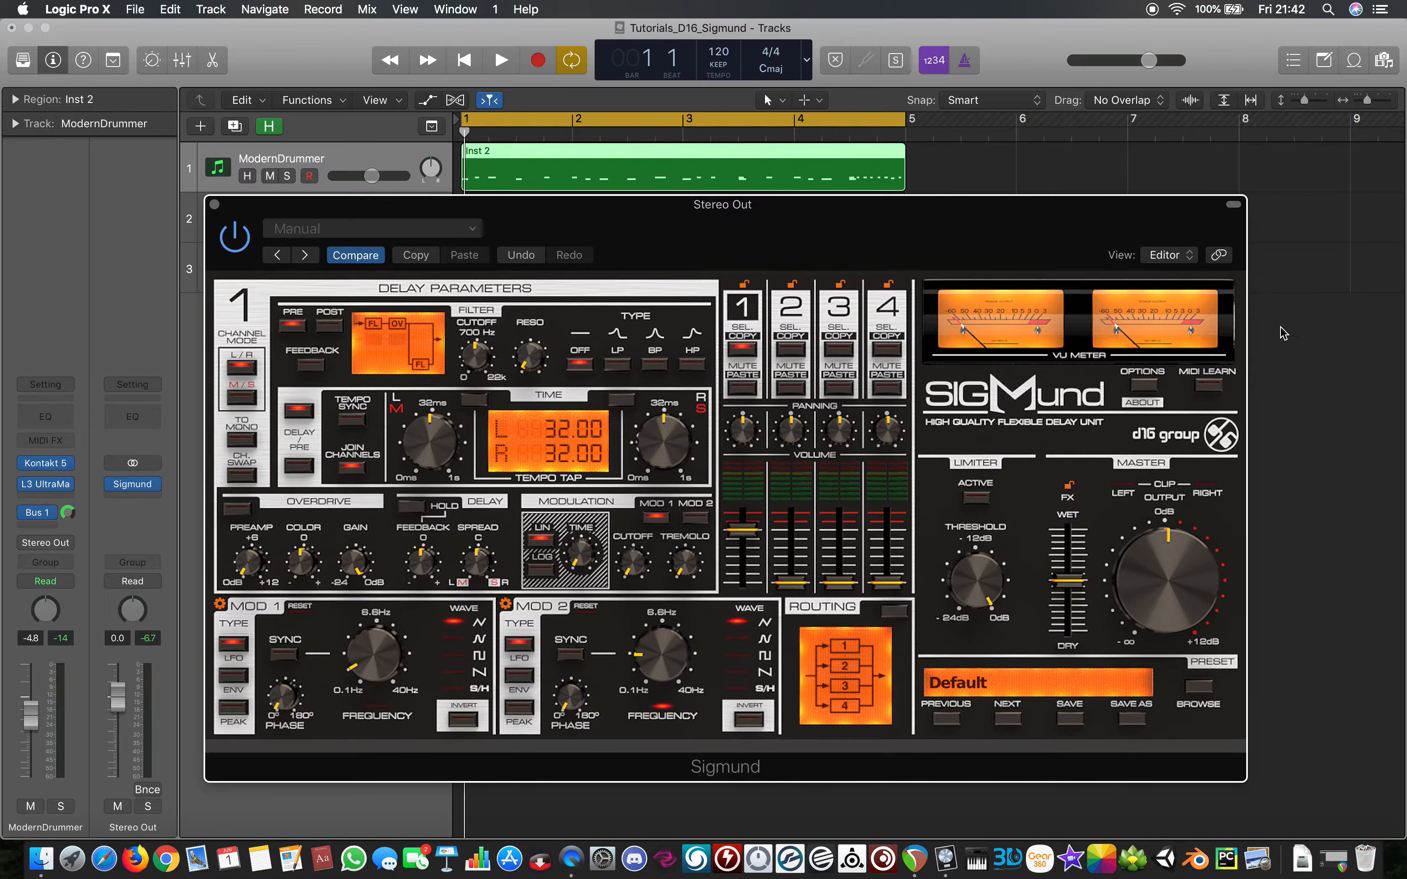
left_click_drag(1242, 82, 1177, 37)
double_click(1346, 237)
double_click(1178, 39)
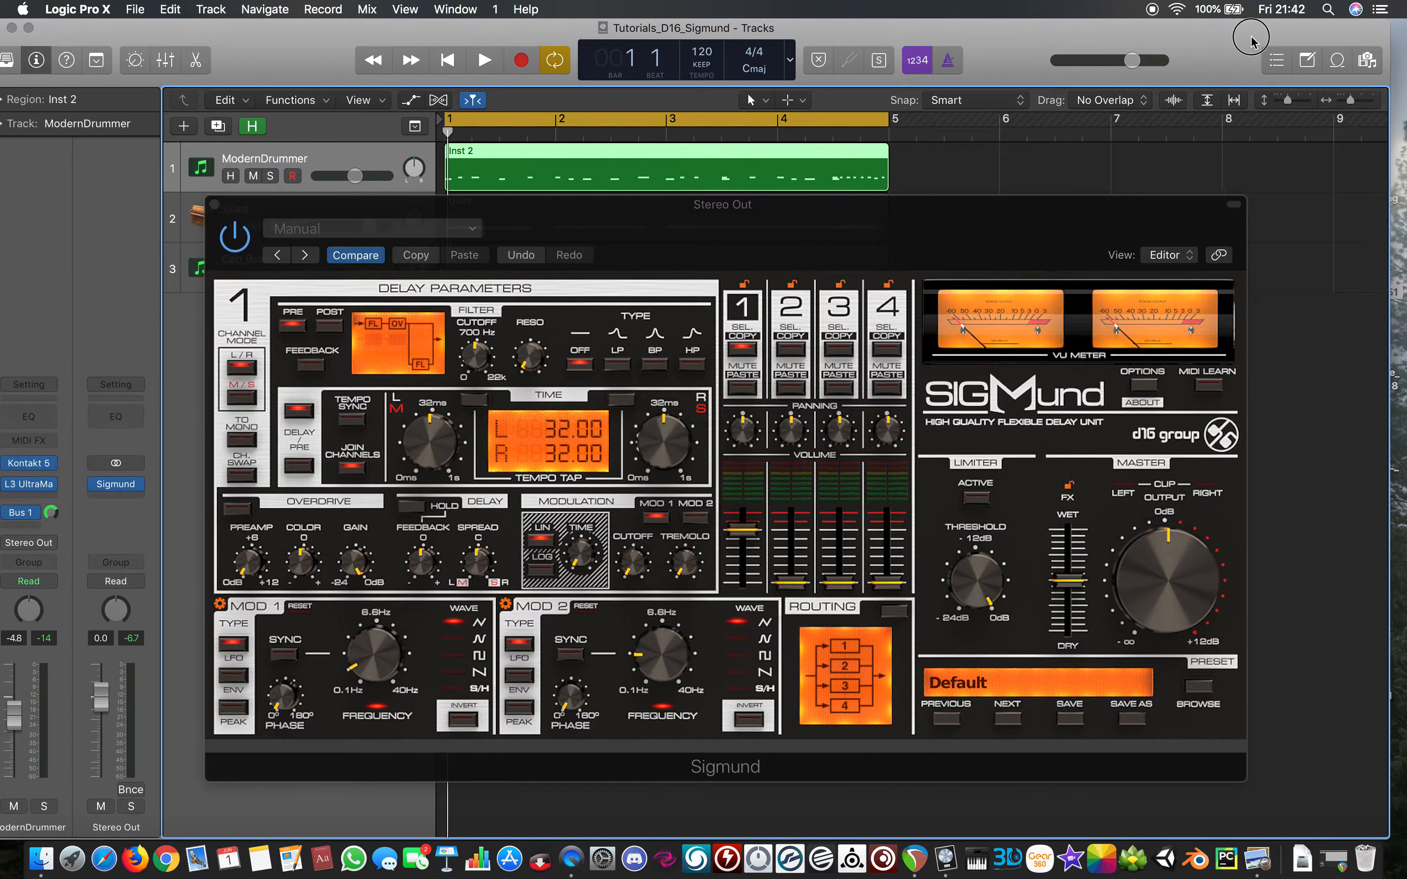
left_click(40, 860)
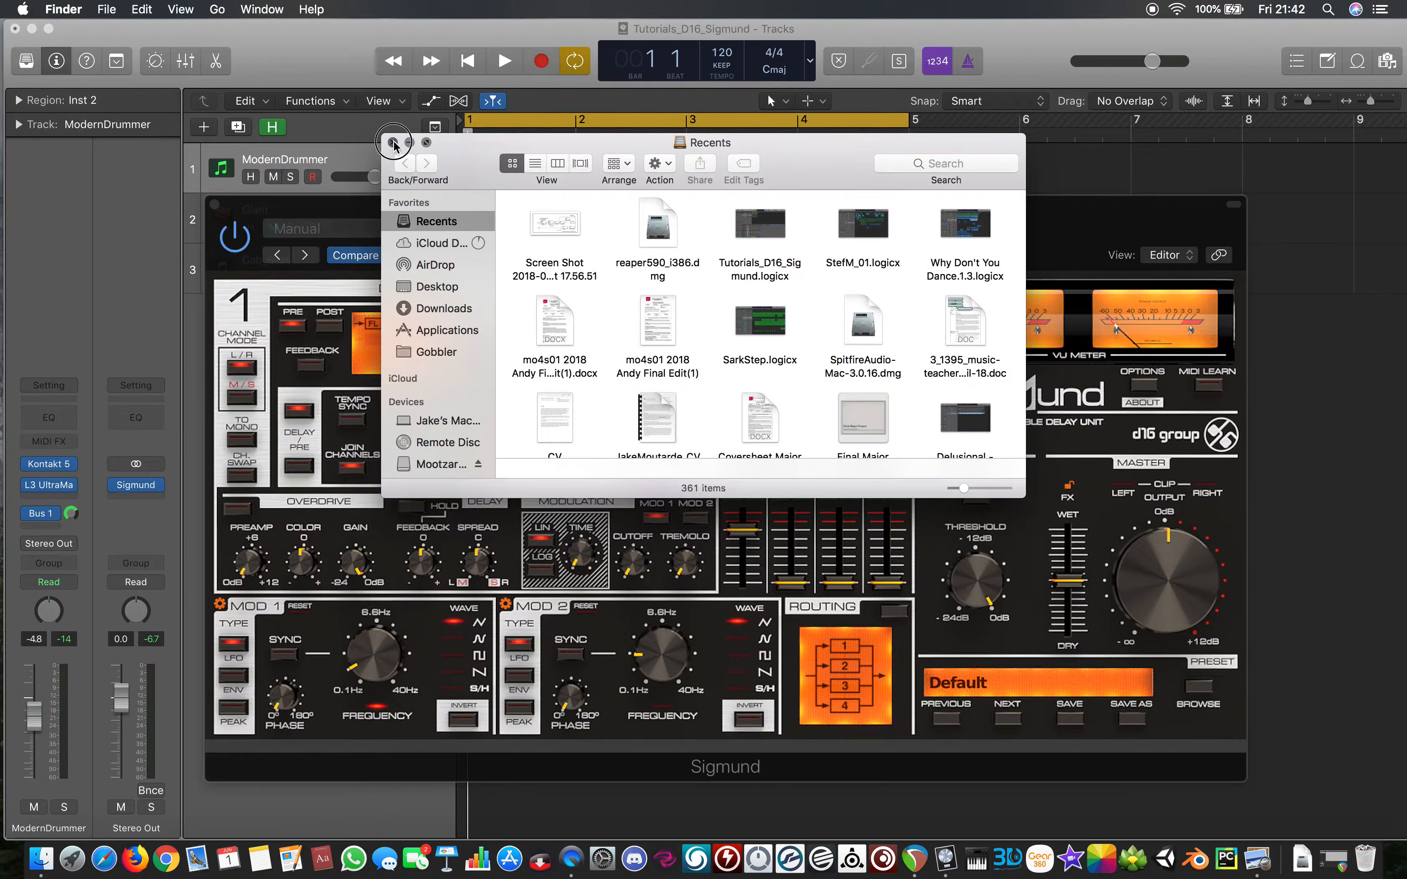
left_click(392, 142)
Switch to Preview and show the signal flow diagram of a single delay line in full screen
left_click(1257, 860)
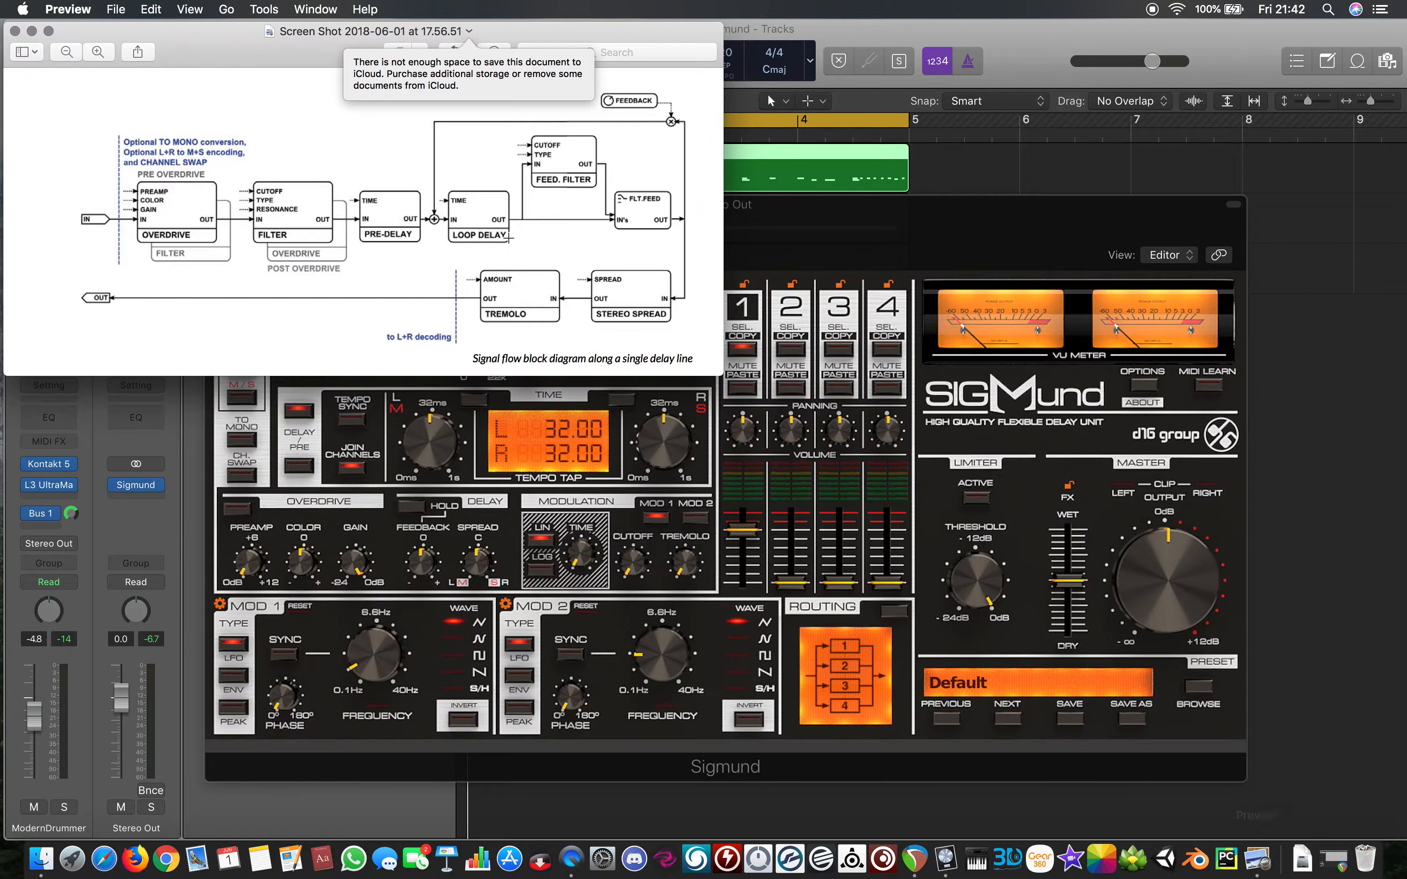
left_click(49, 31)
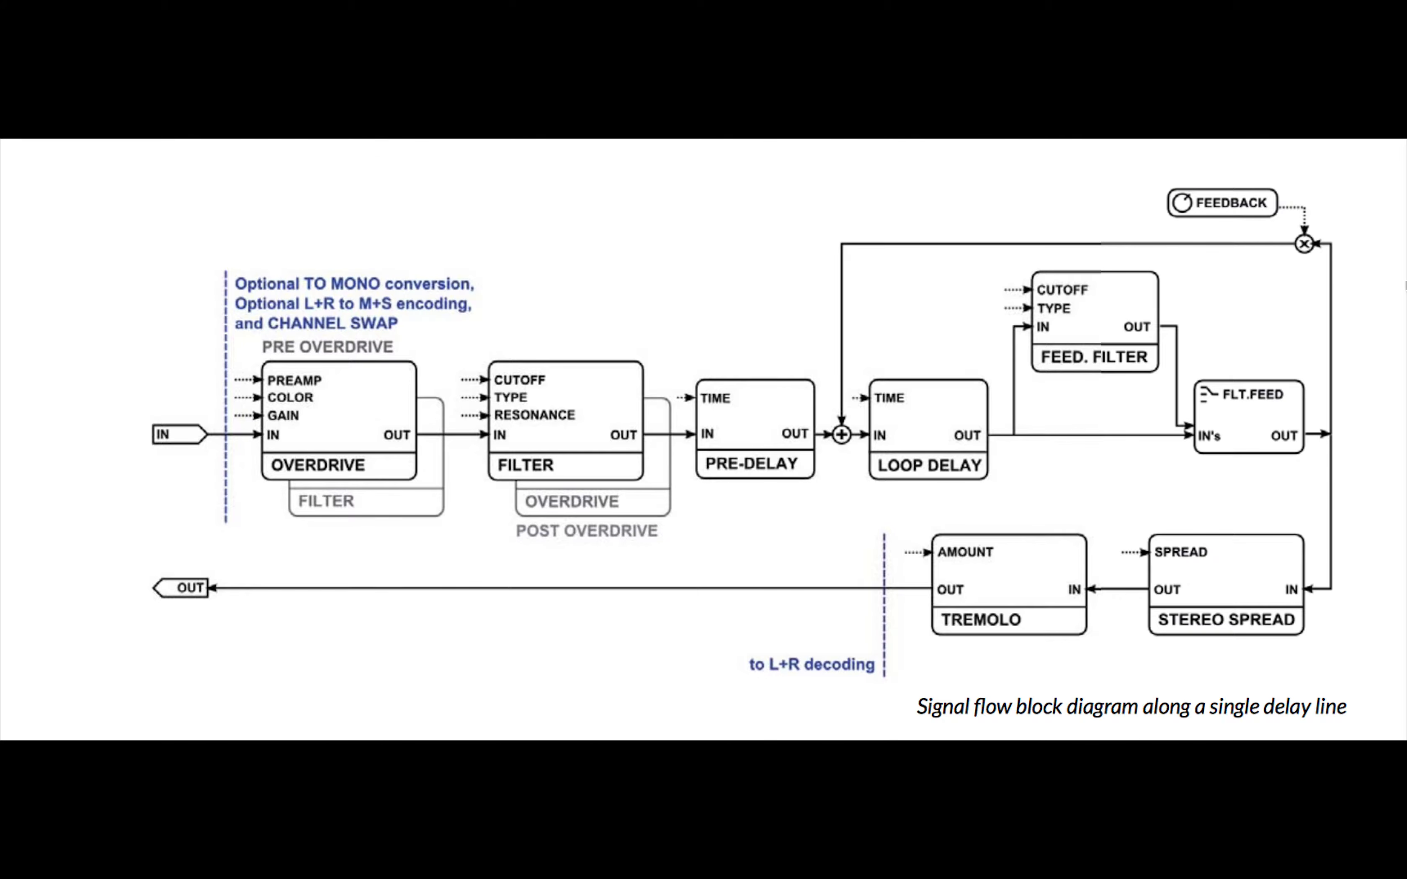
Leave the signal flow diagram and return to Logic Pro X with the Sigmund window in front
mouse_move(41, 5)
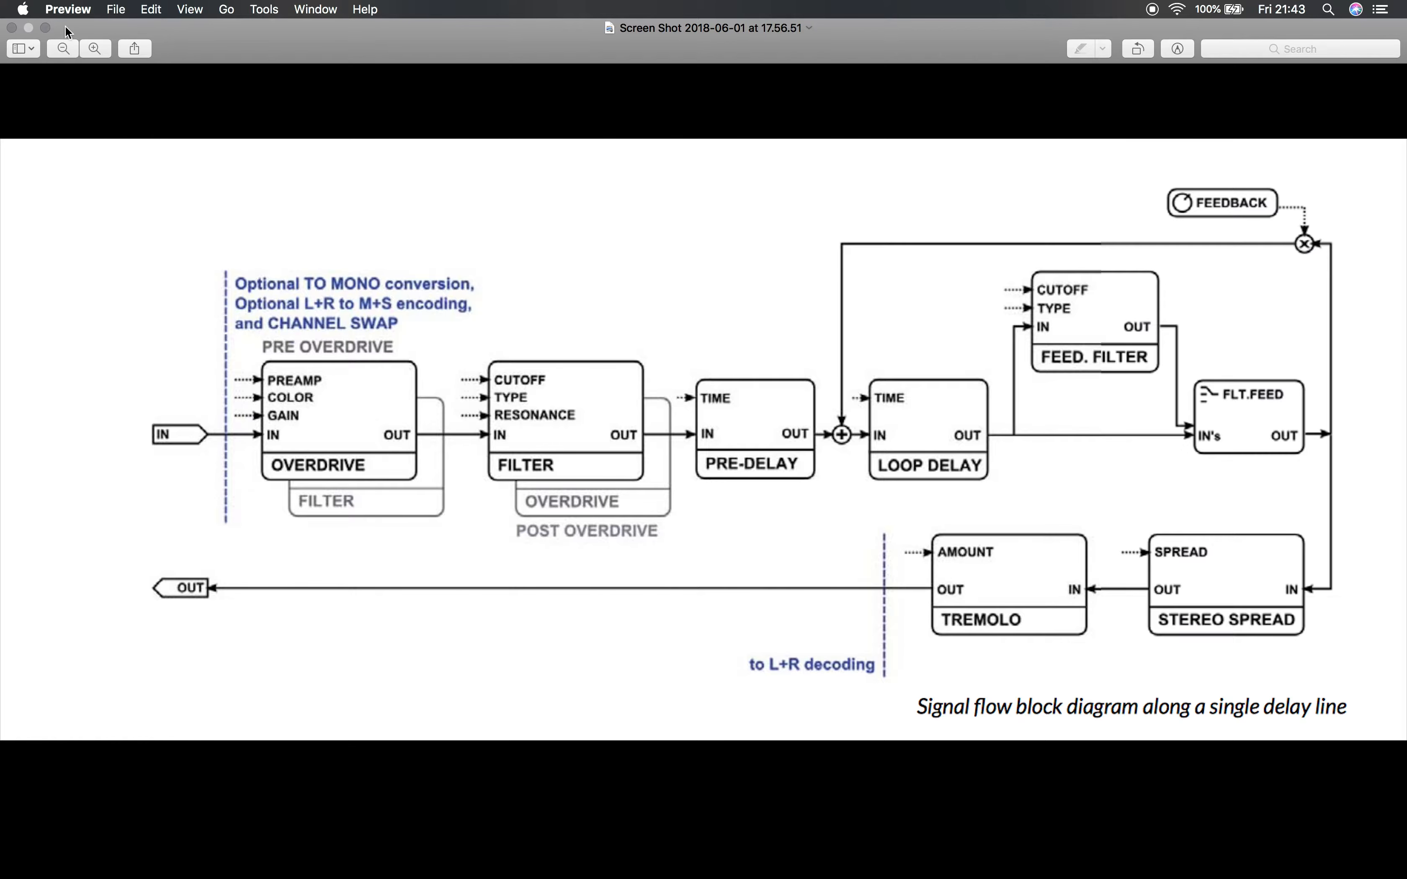
left_click(12, 28)
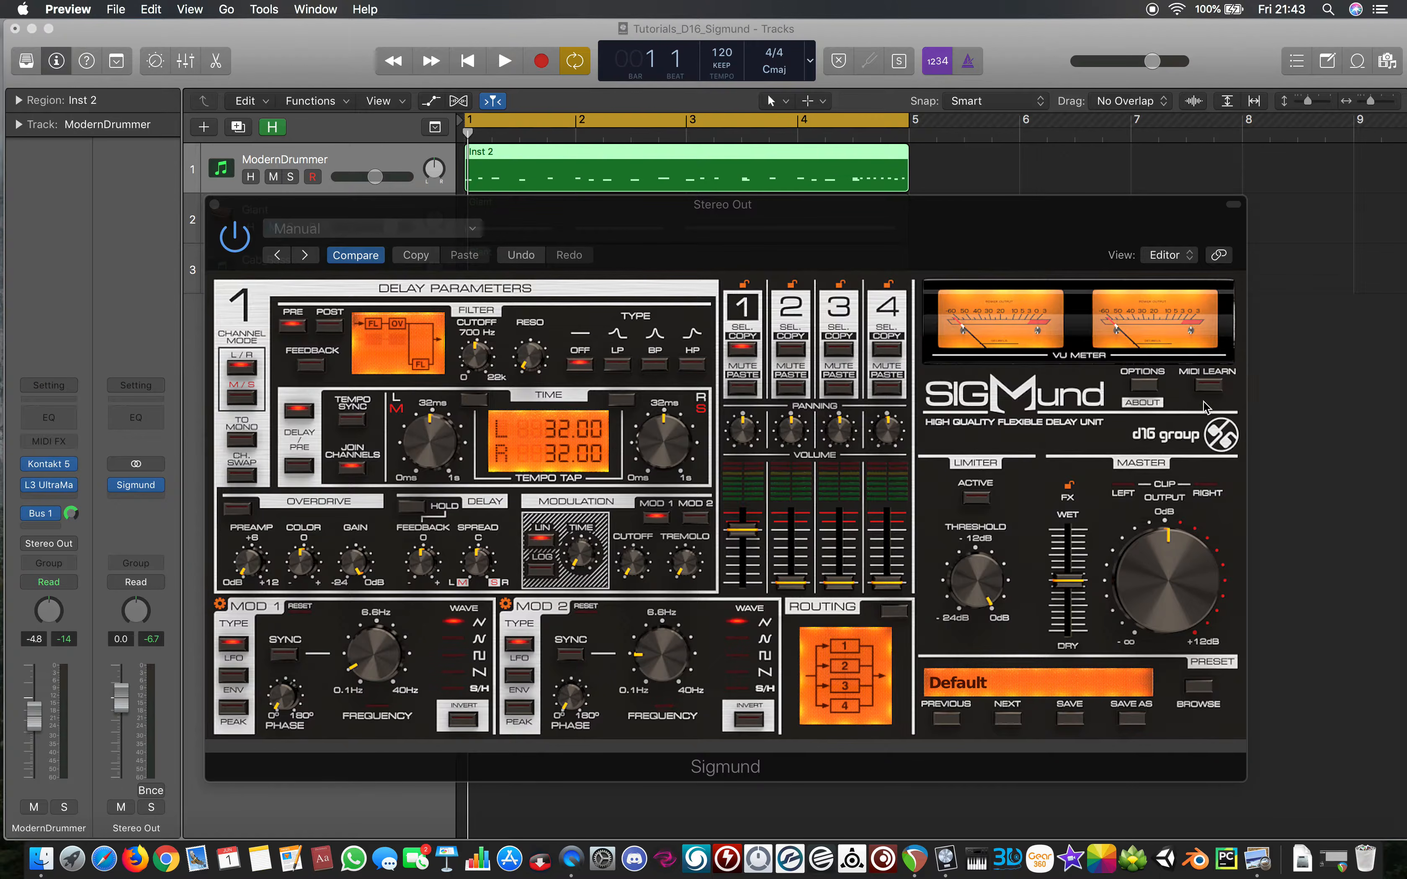
left_click(680, 220)
mouse_move(680, 215)
left_mouse_down()
mouse_move(710, 235)
mouse_move(675, 228)
left_mouse_up()
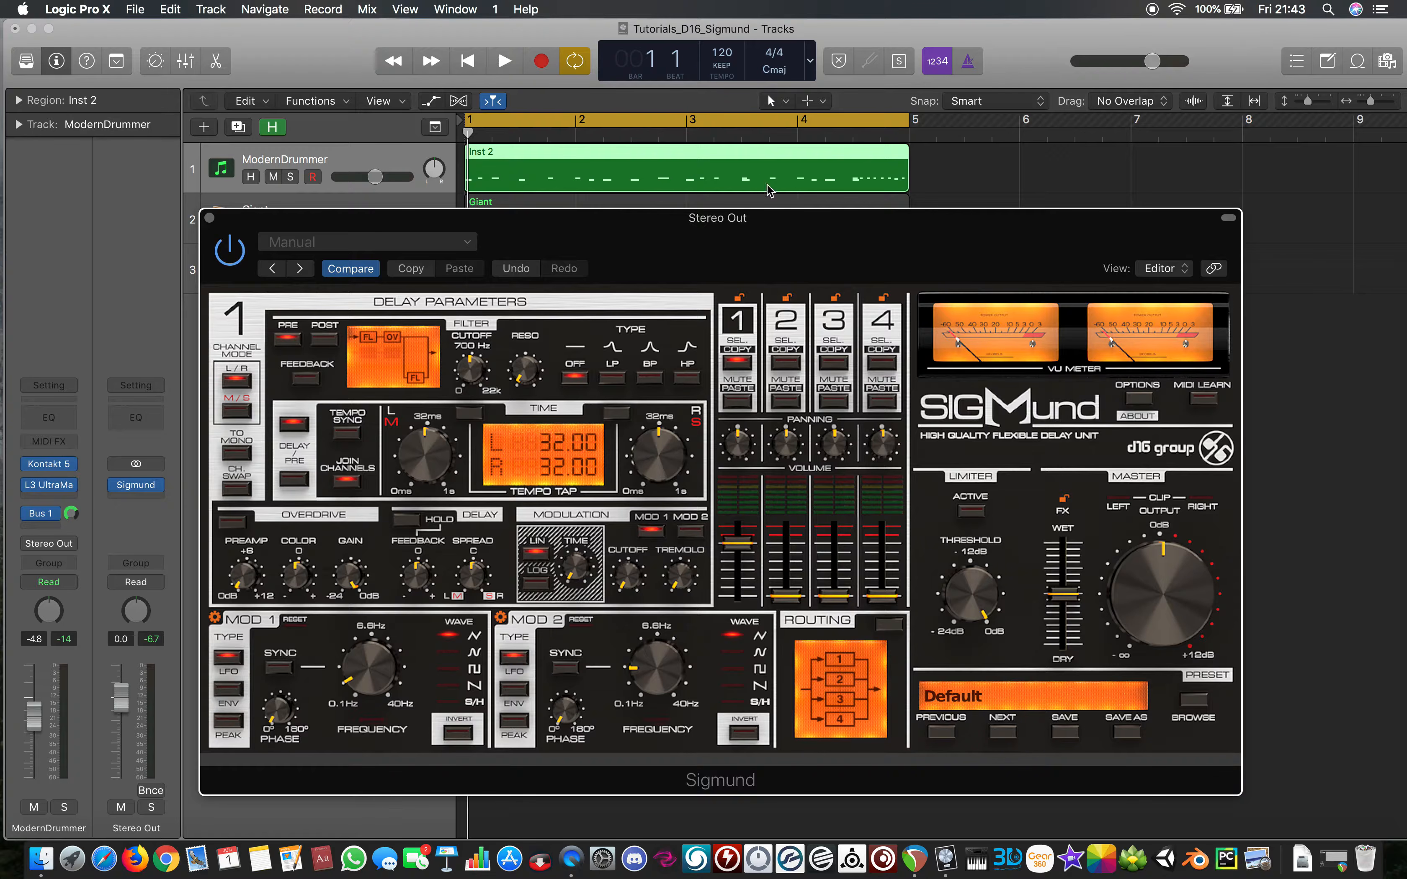
mouse_move(593, 228)
left_mouse_down()
mouse_move(611, 238)
mouse_move(599, 231)
left_mouse_up()
Play the drum loop and compare the sound with Sigmund bypassed and enabled
key("space")
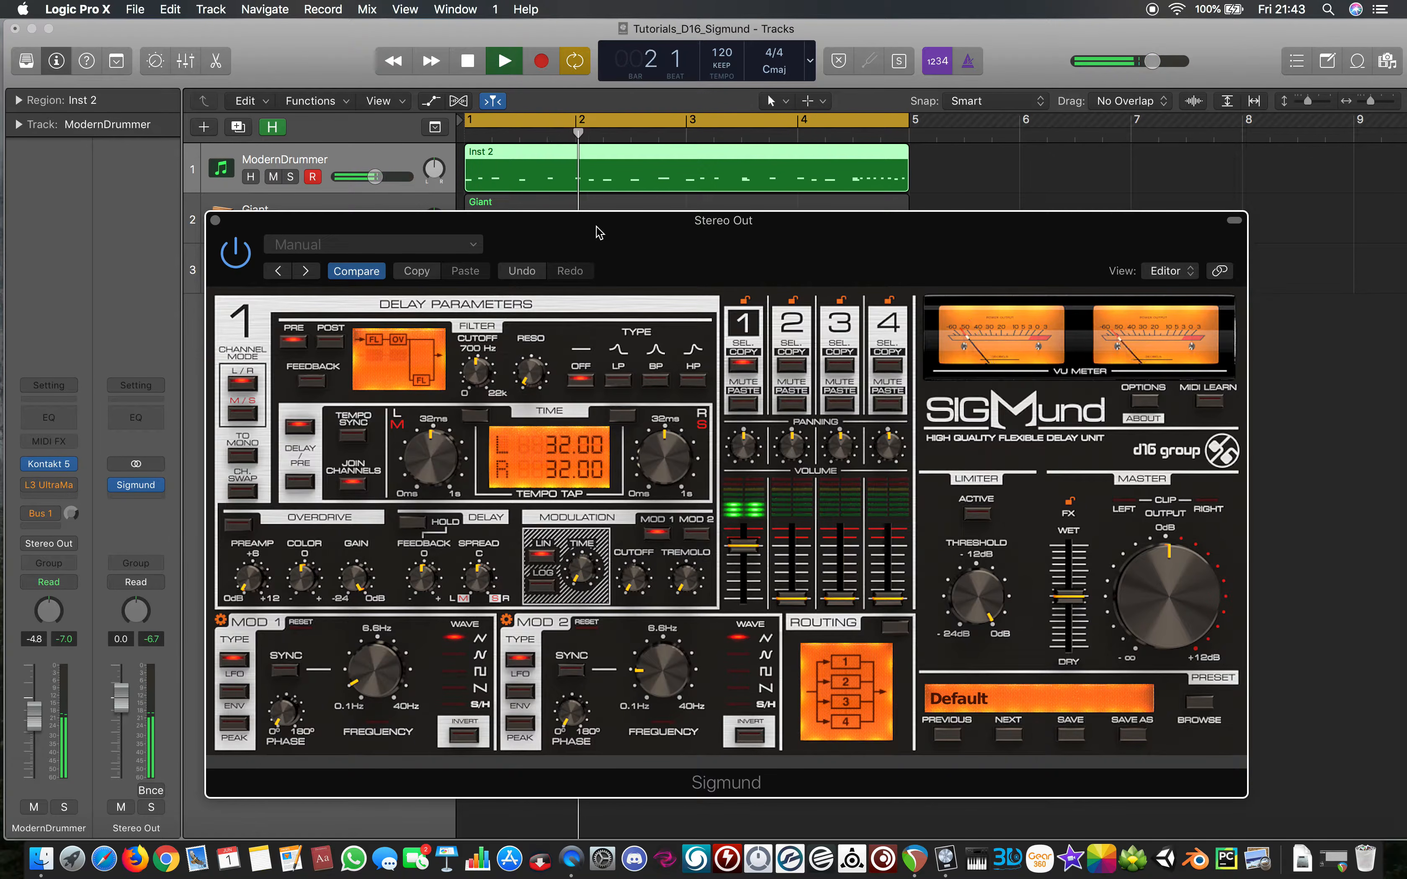
left_click(235, 260)
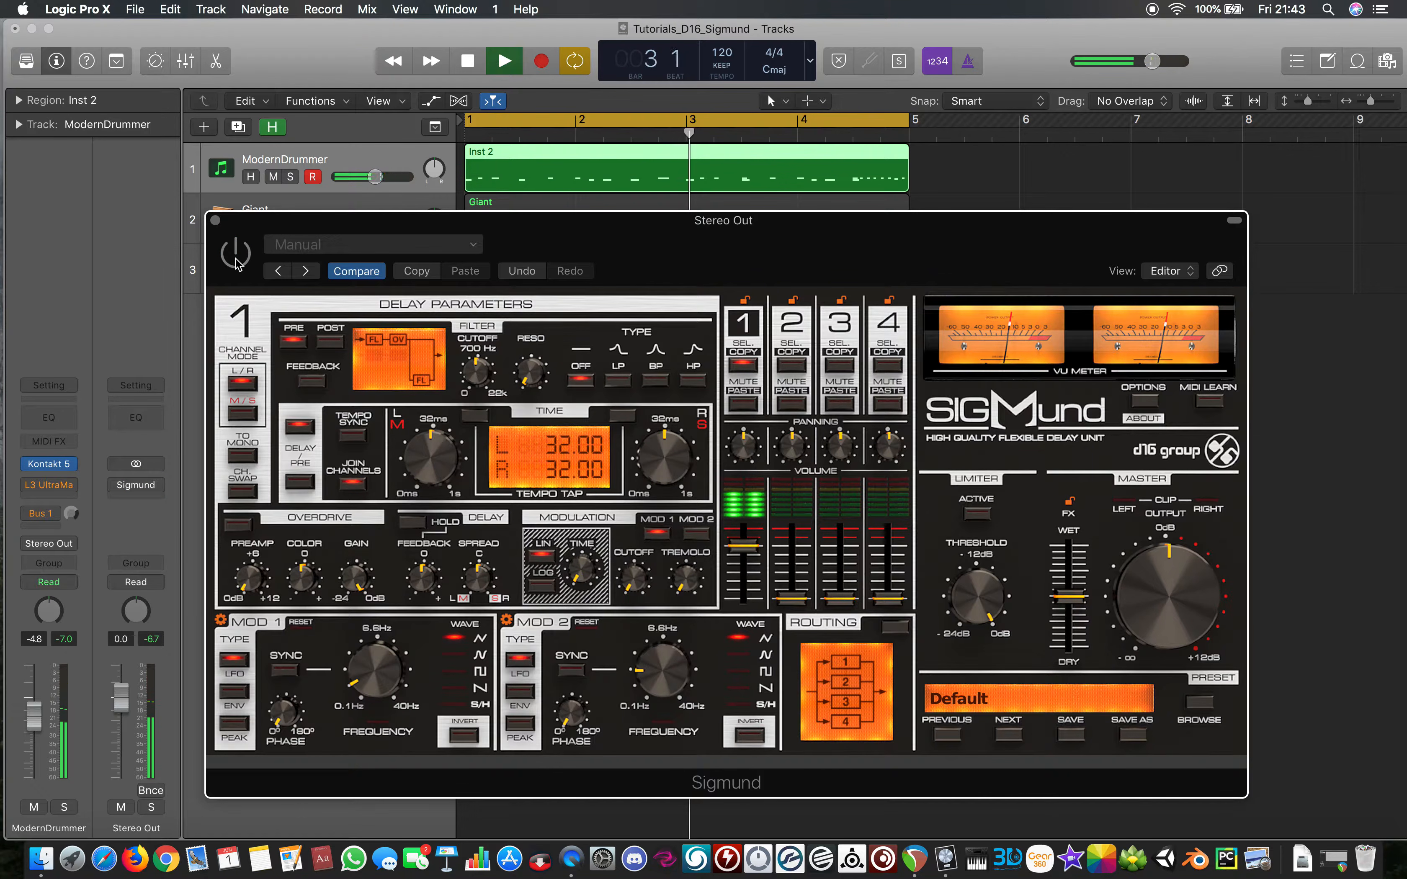
left_click(235, 256)
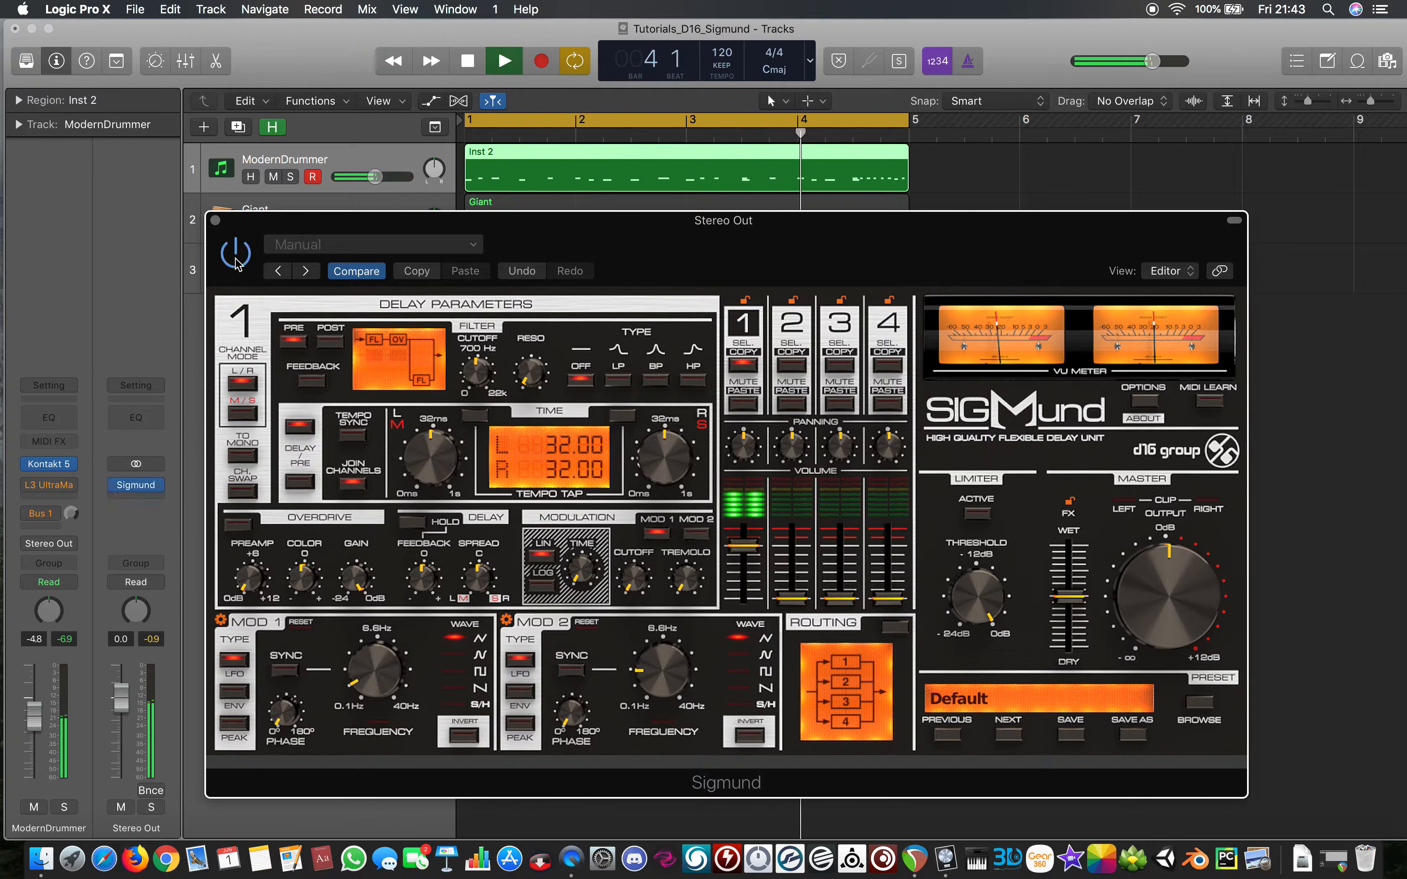
left_click_drag(638, 246, 669, 232)
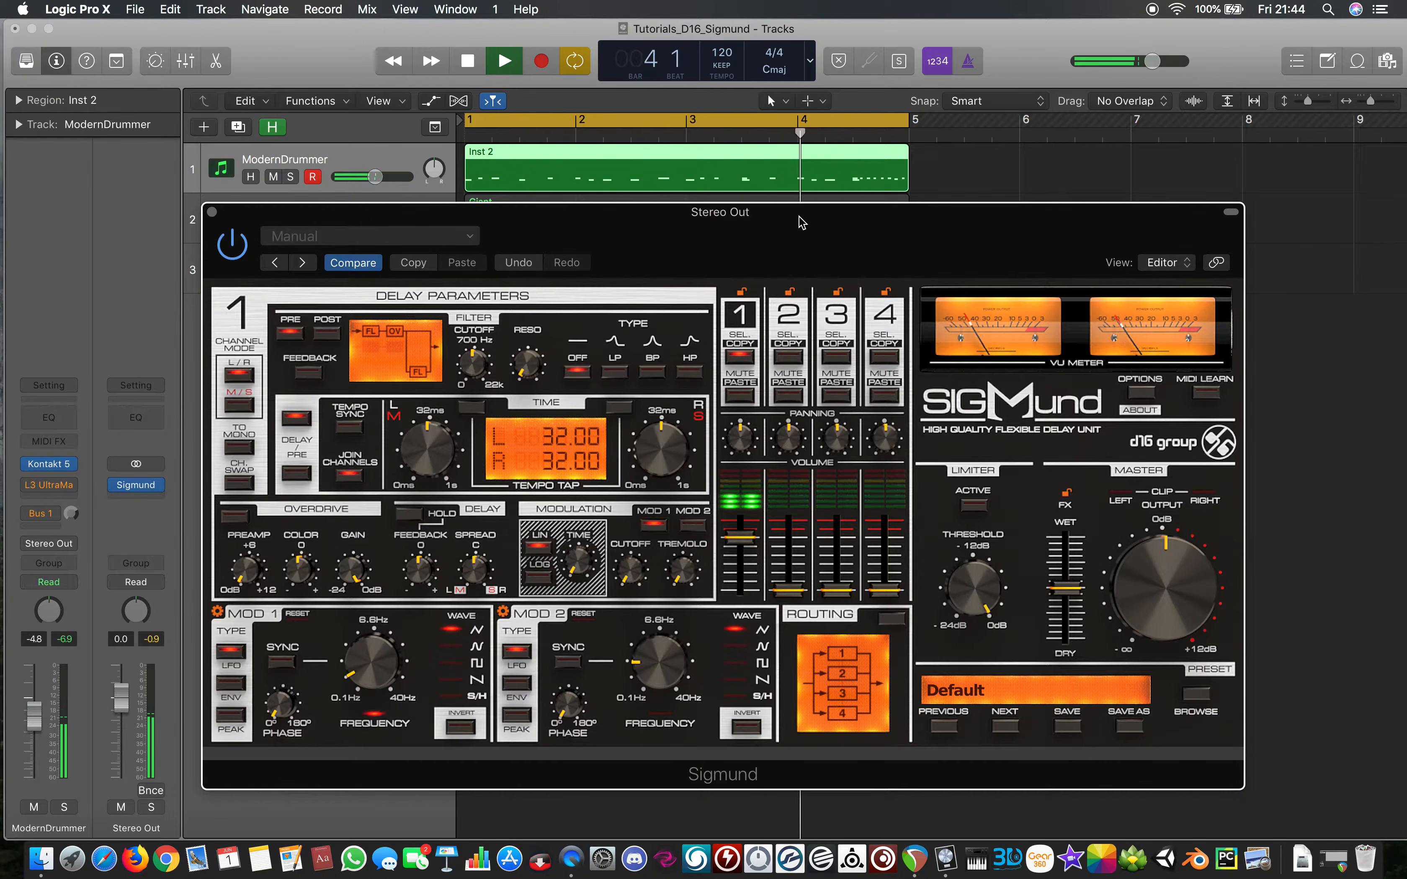
Try line 1's volume and pan it fully to each side during playback, recentre it at 50/50 and stop playback
mouse_move(741, 546)
left_mouse_down()
mouse_move(753, 662)
mouse_move(741, 546)
mouse_move(742, 758)
mouse_move(746, 544)
left_mouse_up()
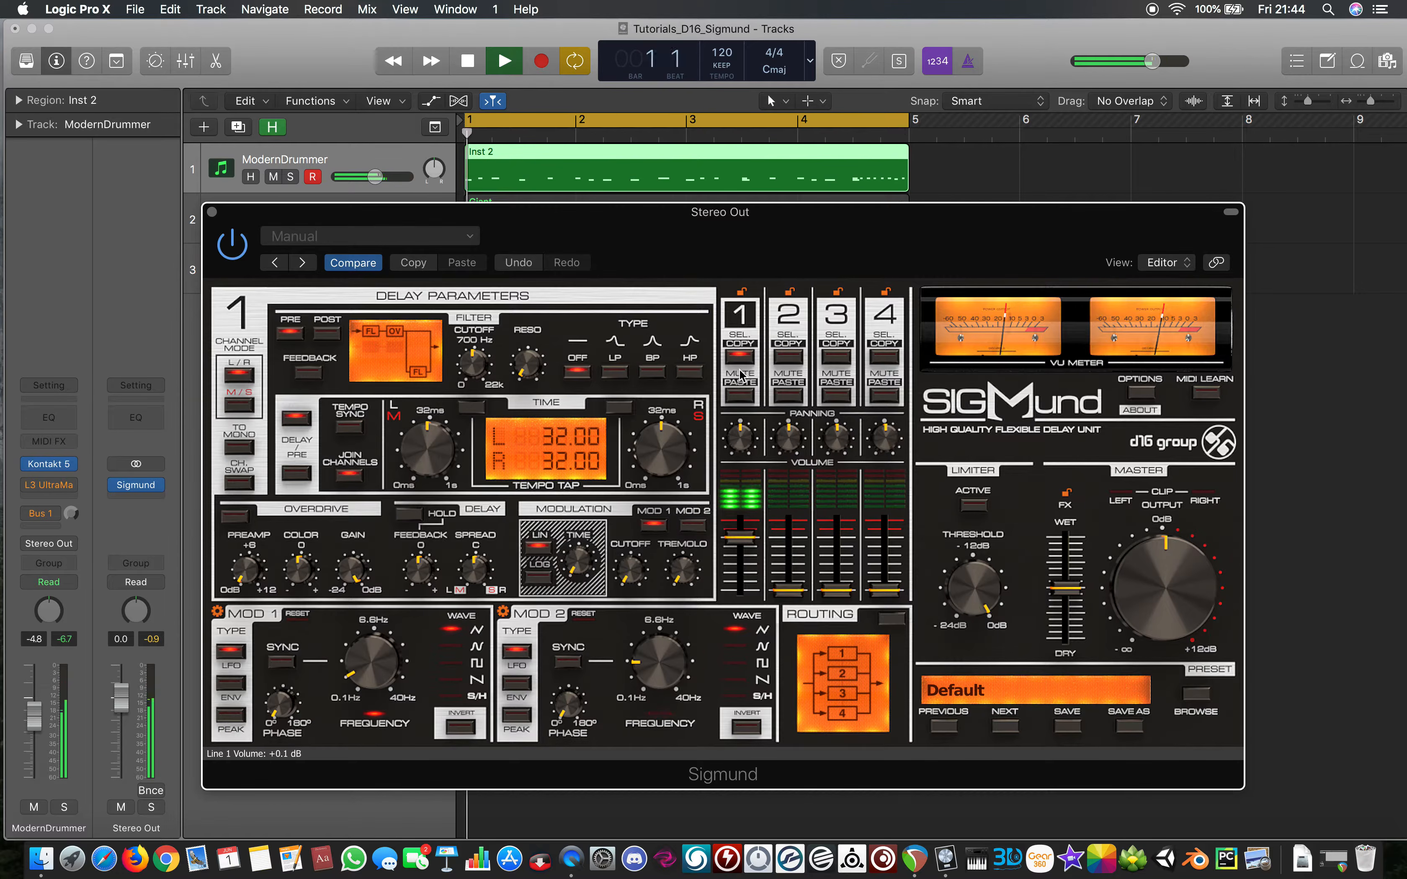
left_click_drag(740, 437, 788, 165)
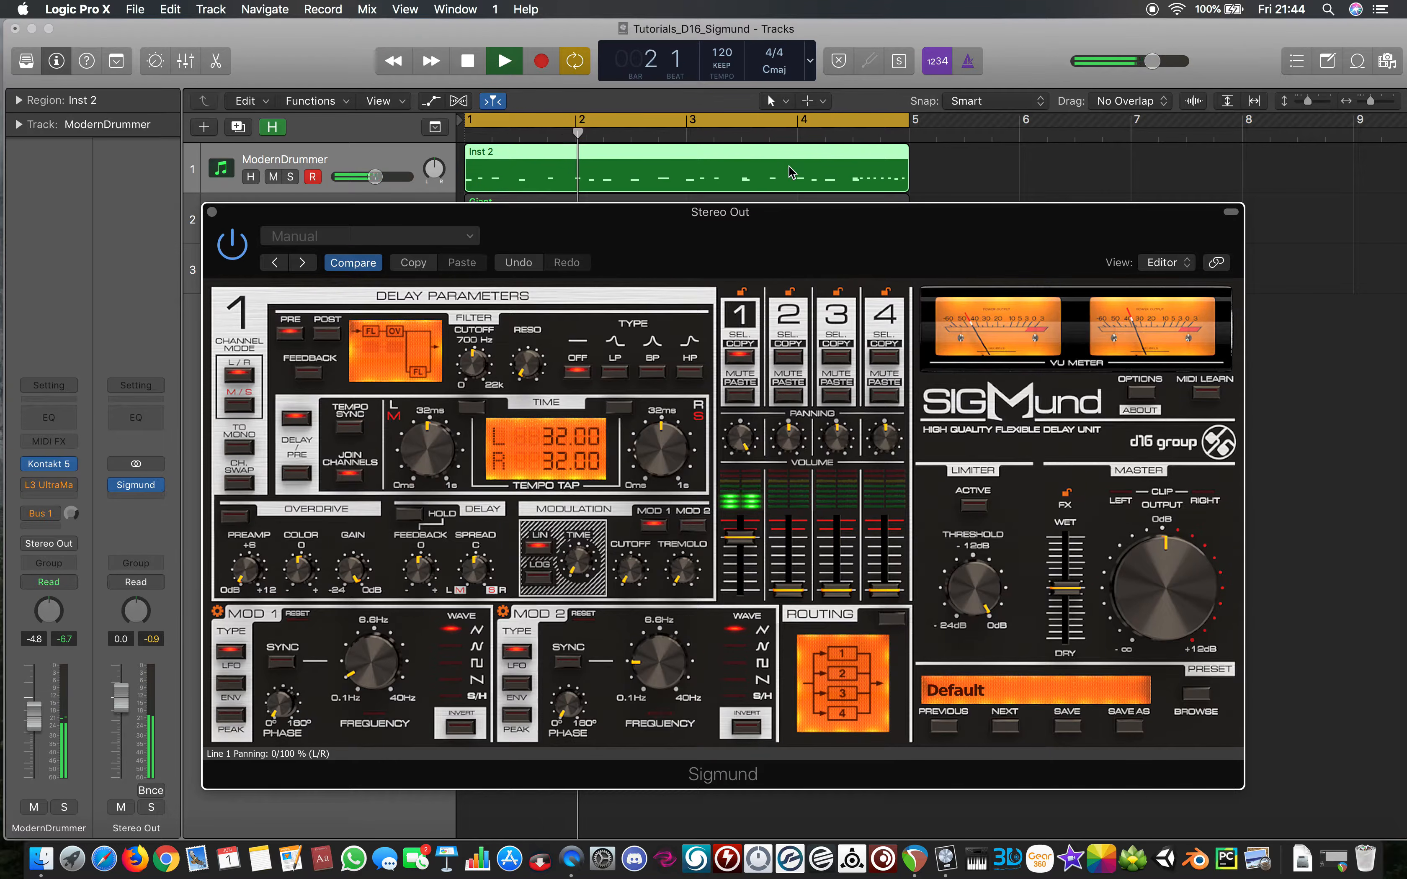
left_click_drag(736, 447, 747, 630)
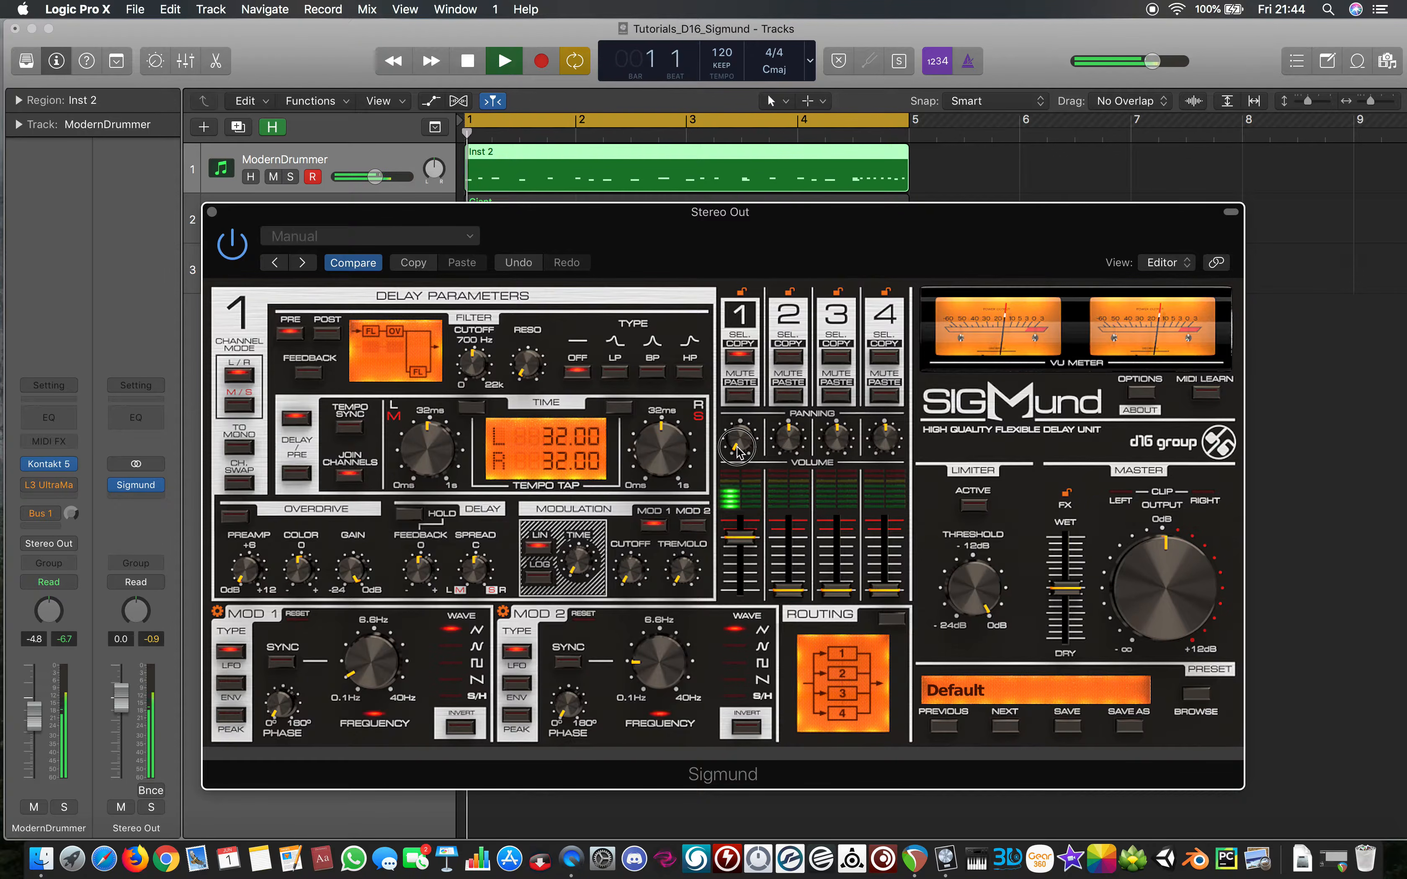
left_click_drag(738, 453, 736, 334)
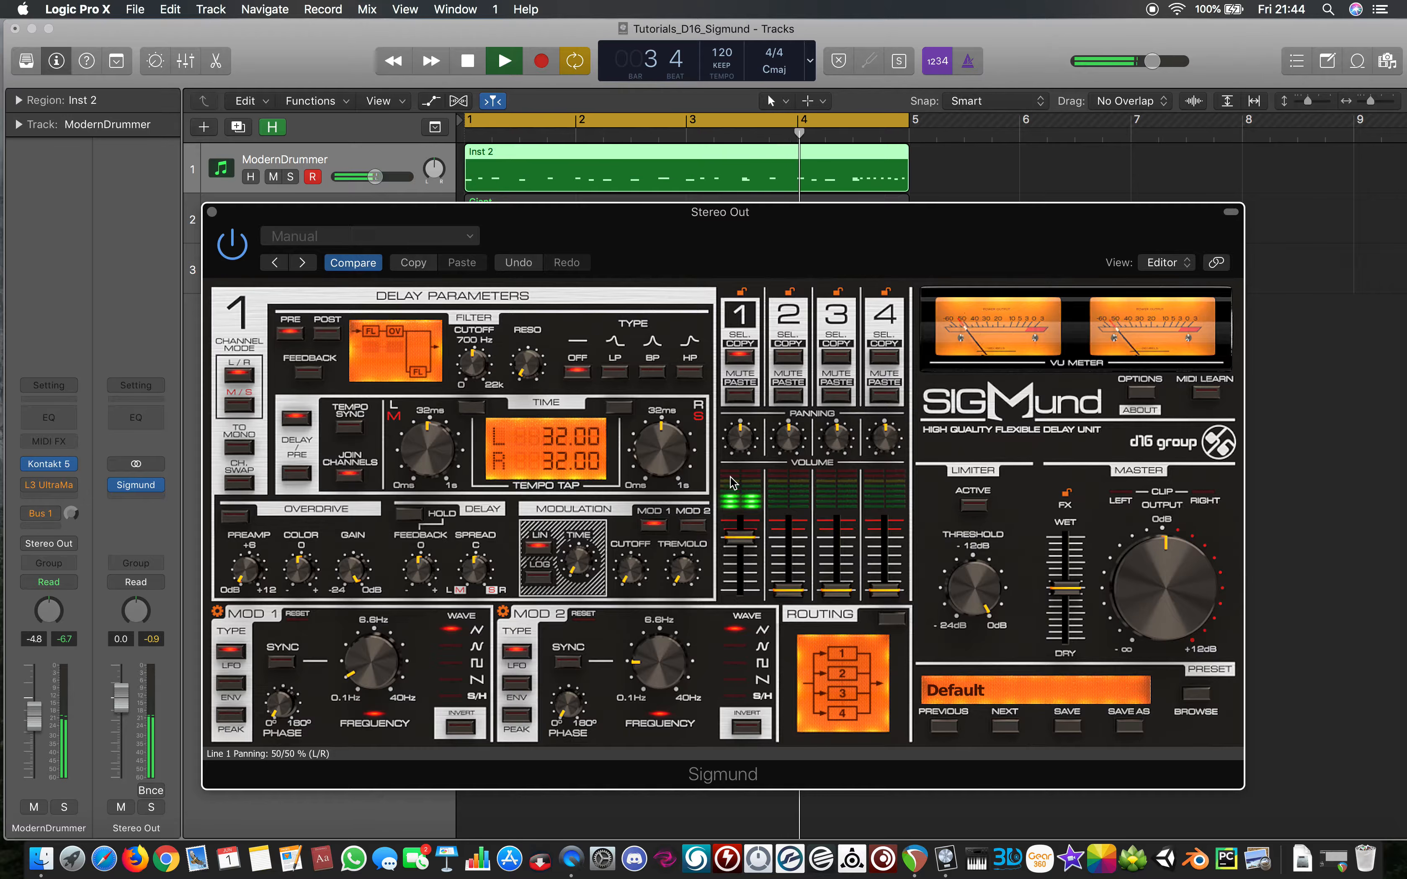
key("space")
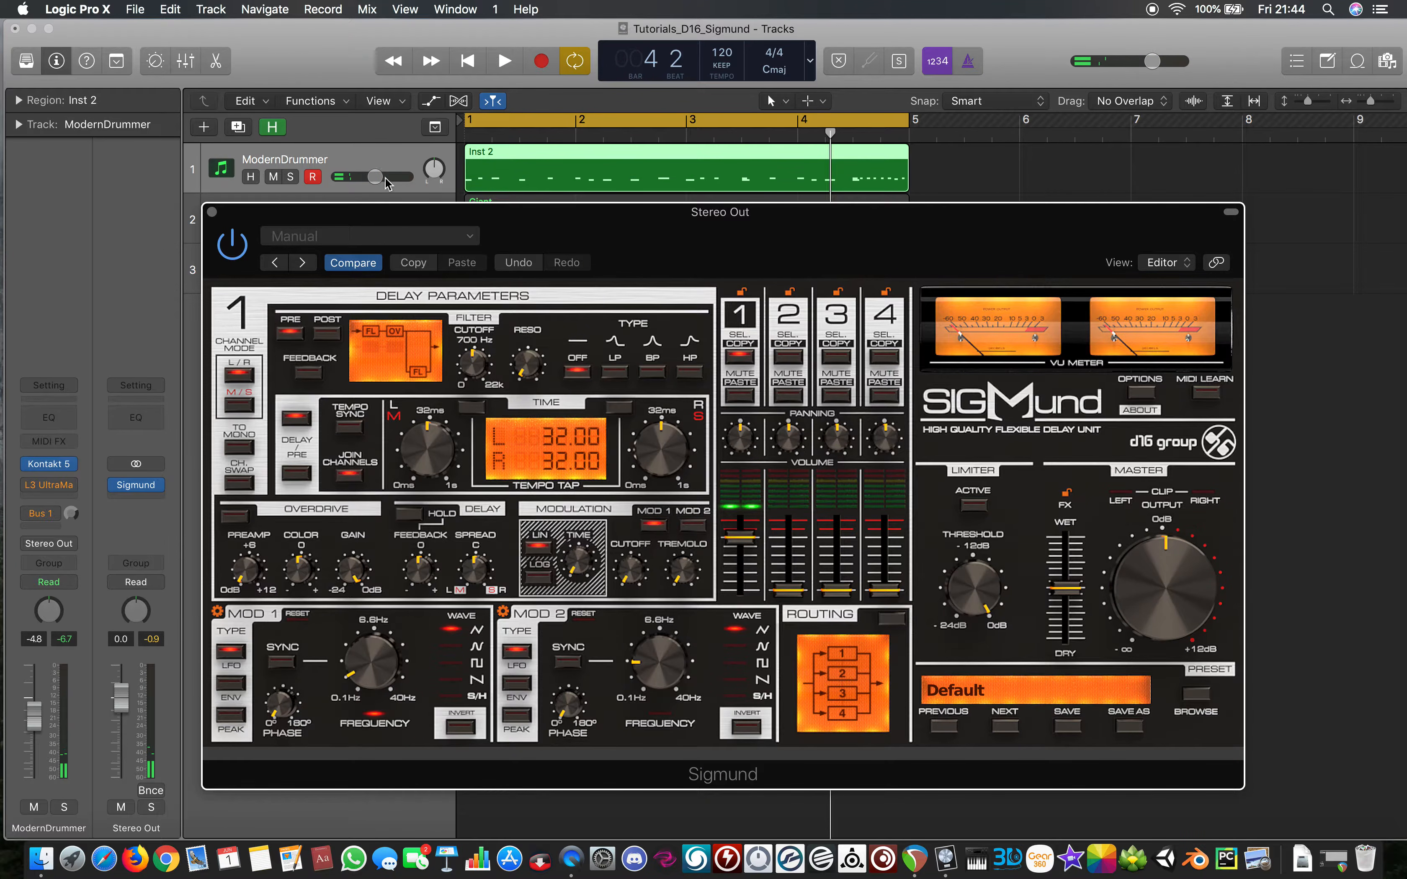
Audition the loop with line 1's filter off, try the filter types up to HP and restart playback
left_click_drag(561, 213, 560, 220)
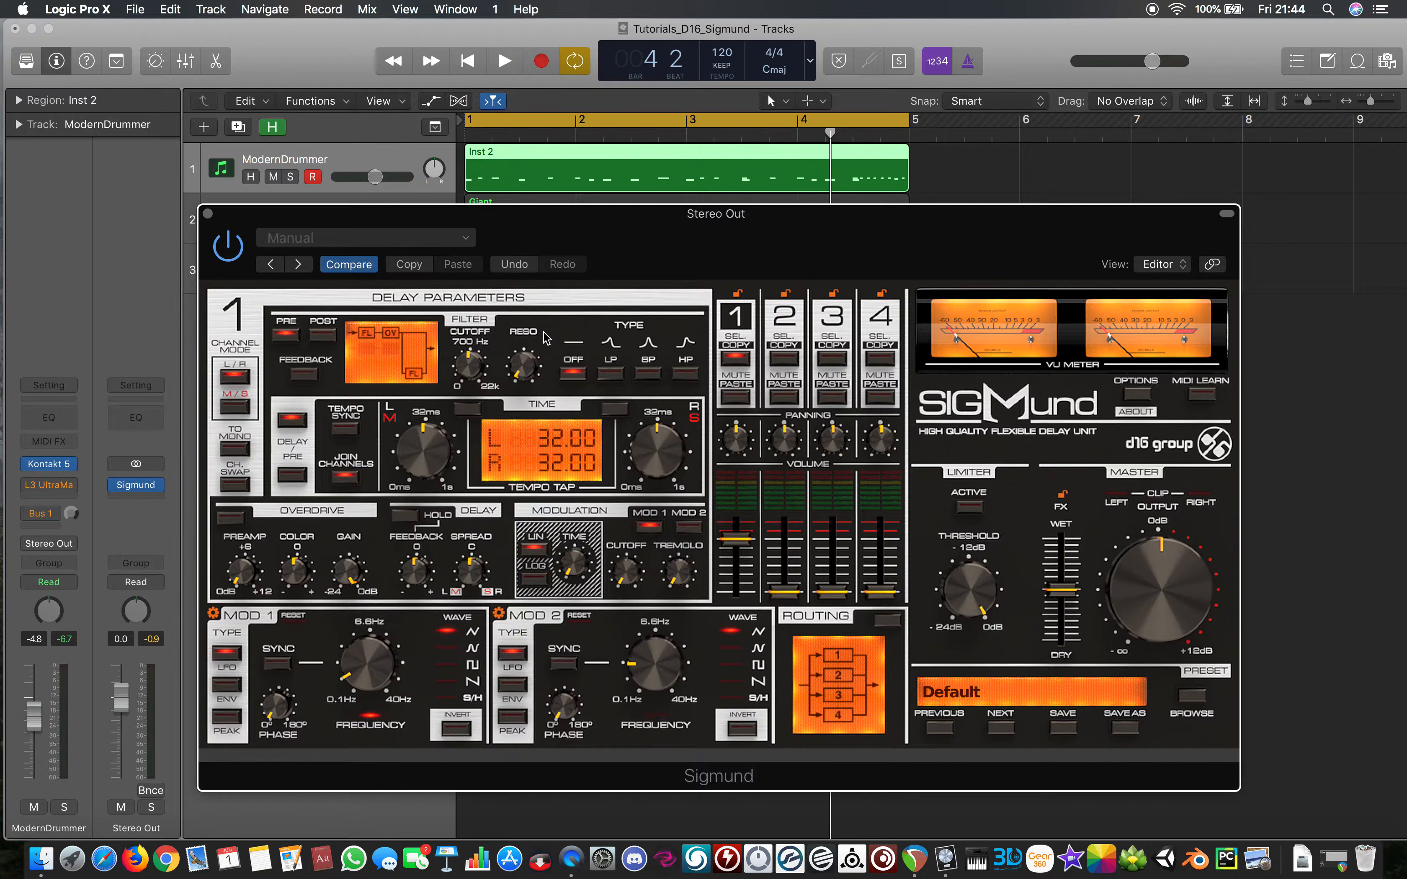
key("space")
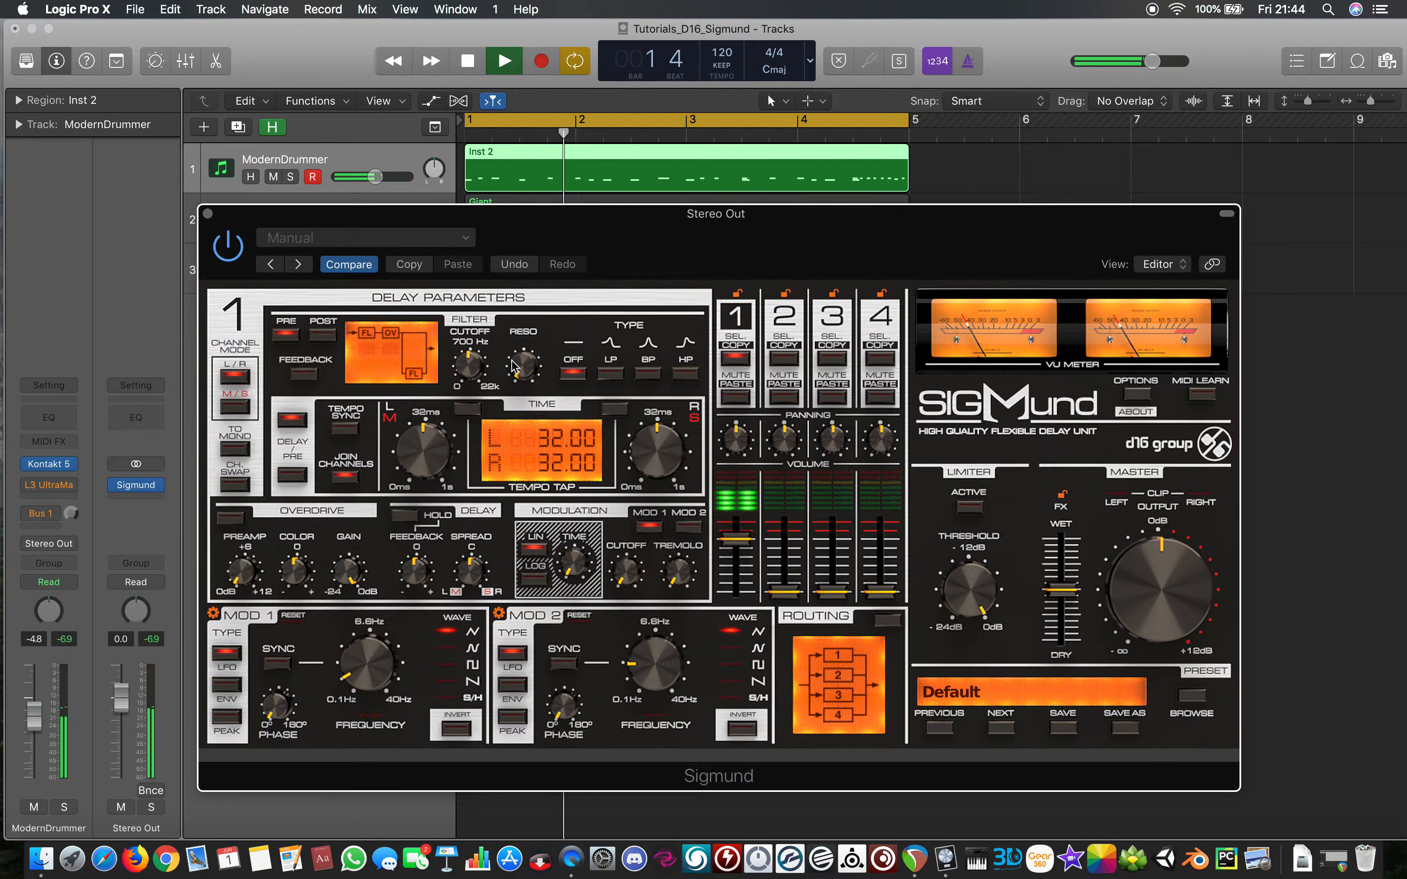
key("space")
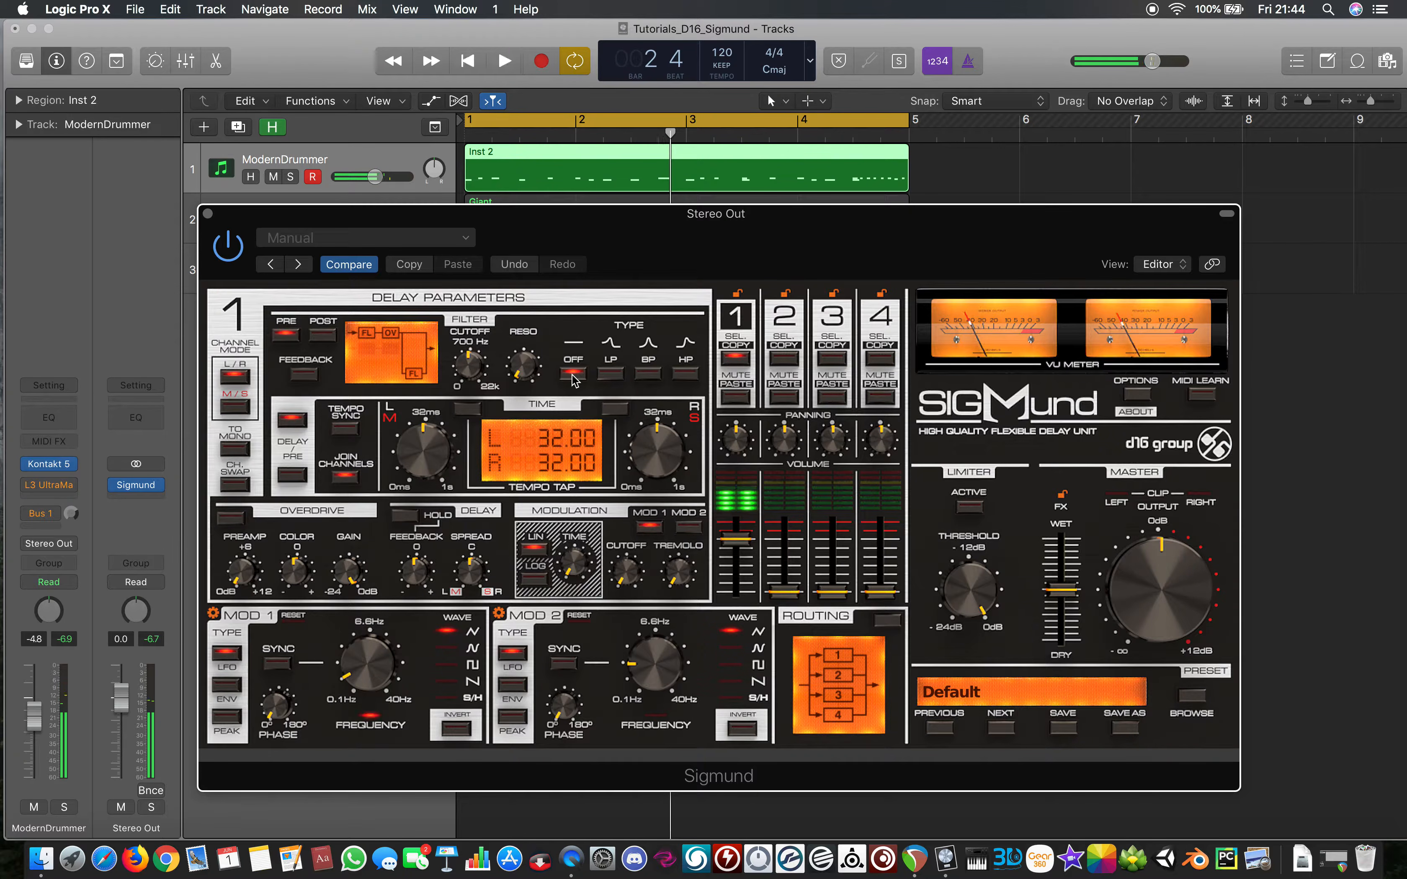
left_click(616, 379)
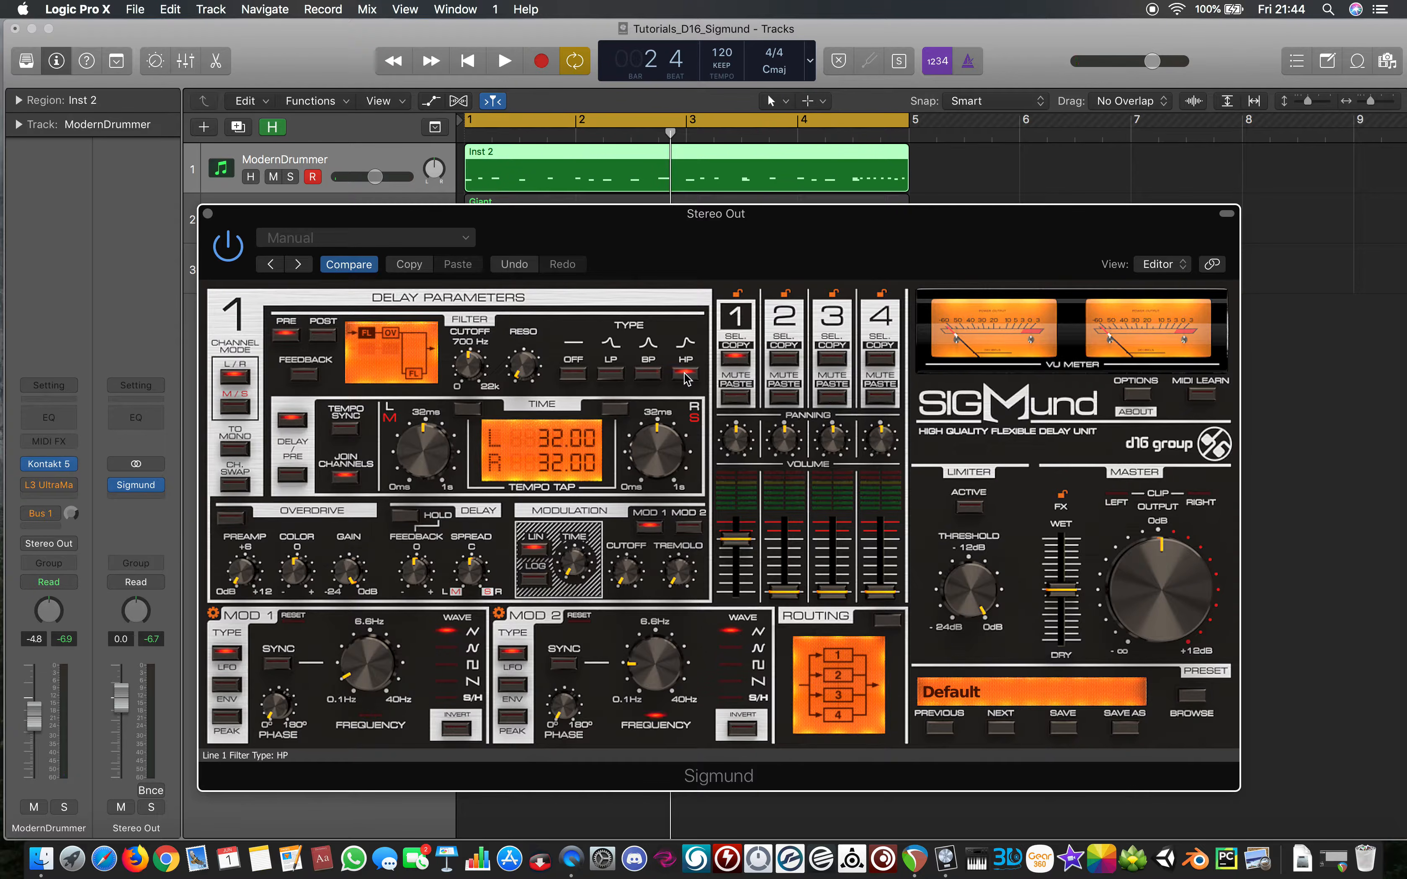
left_click(525, 372)
key("space")
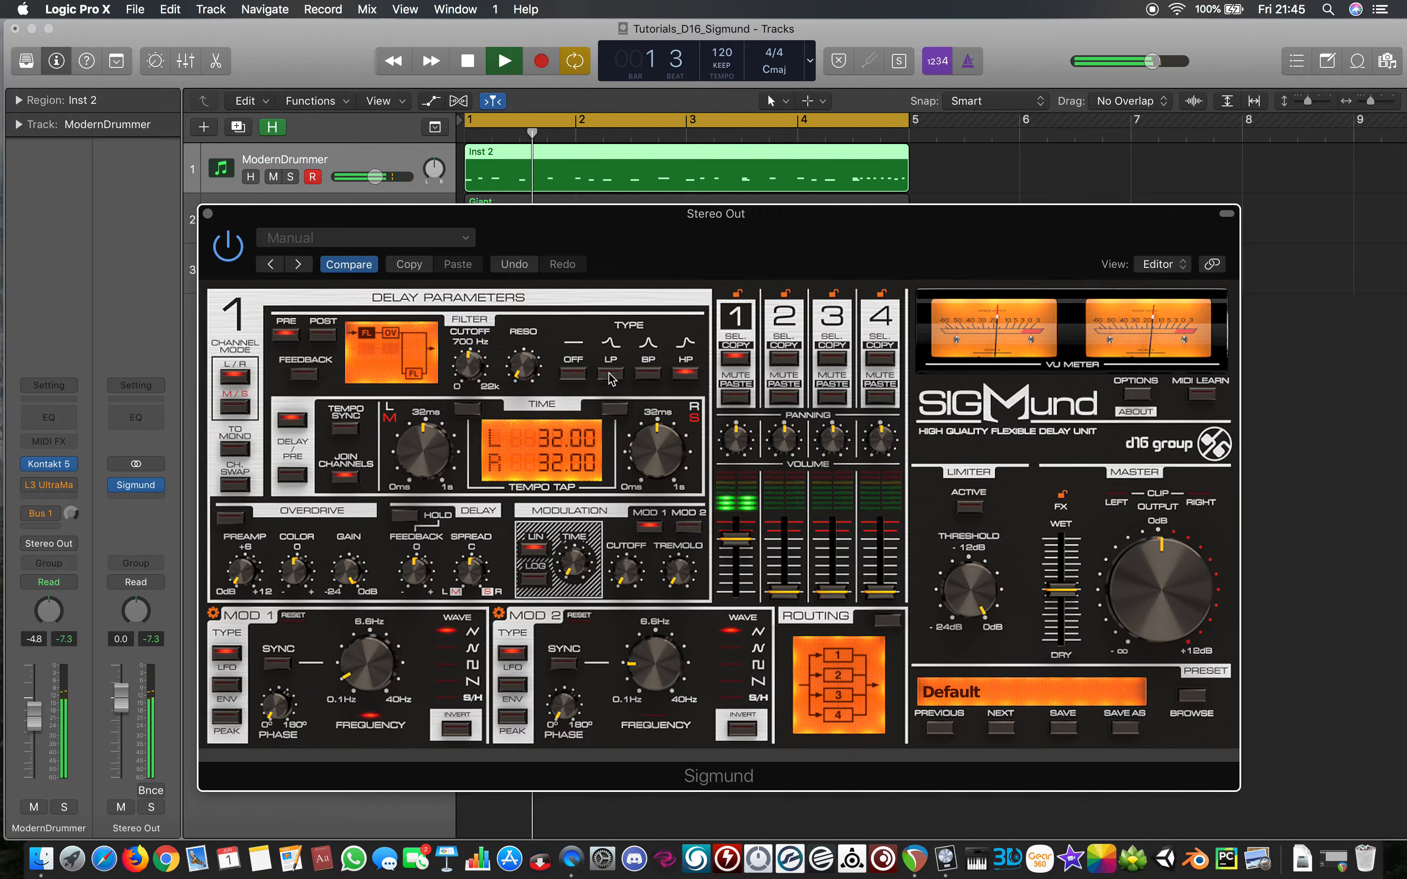
Try line 1's filter as LP and sweep its resonance up and down during playback
left_click(611, 374)
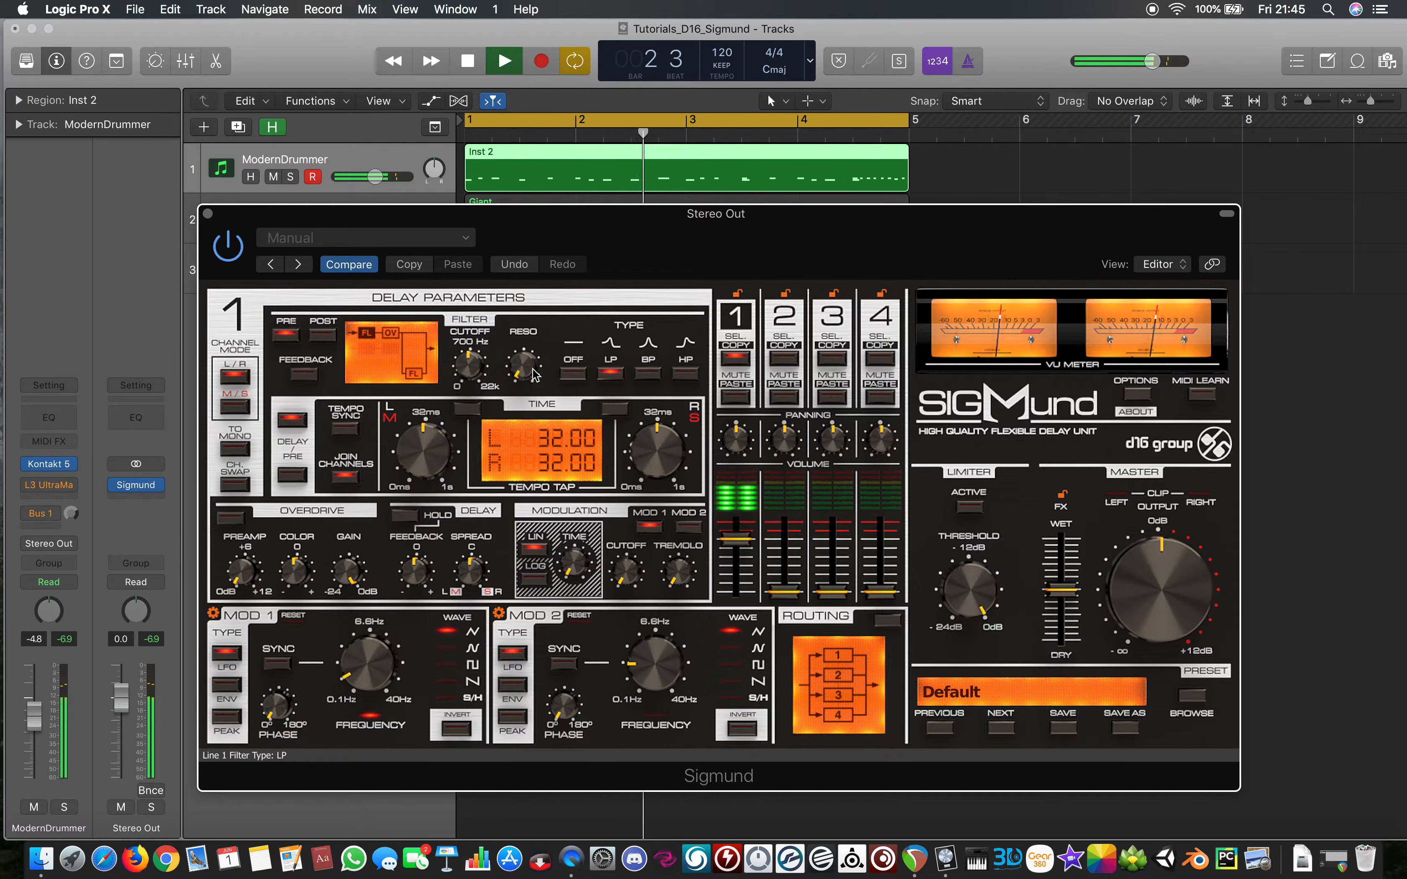
left_click_drag(526, 372, 579, 320)
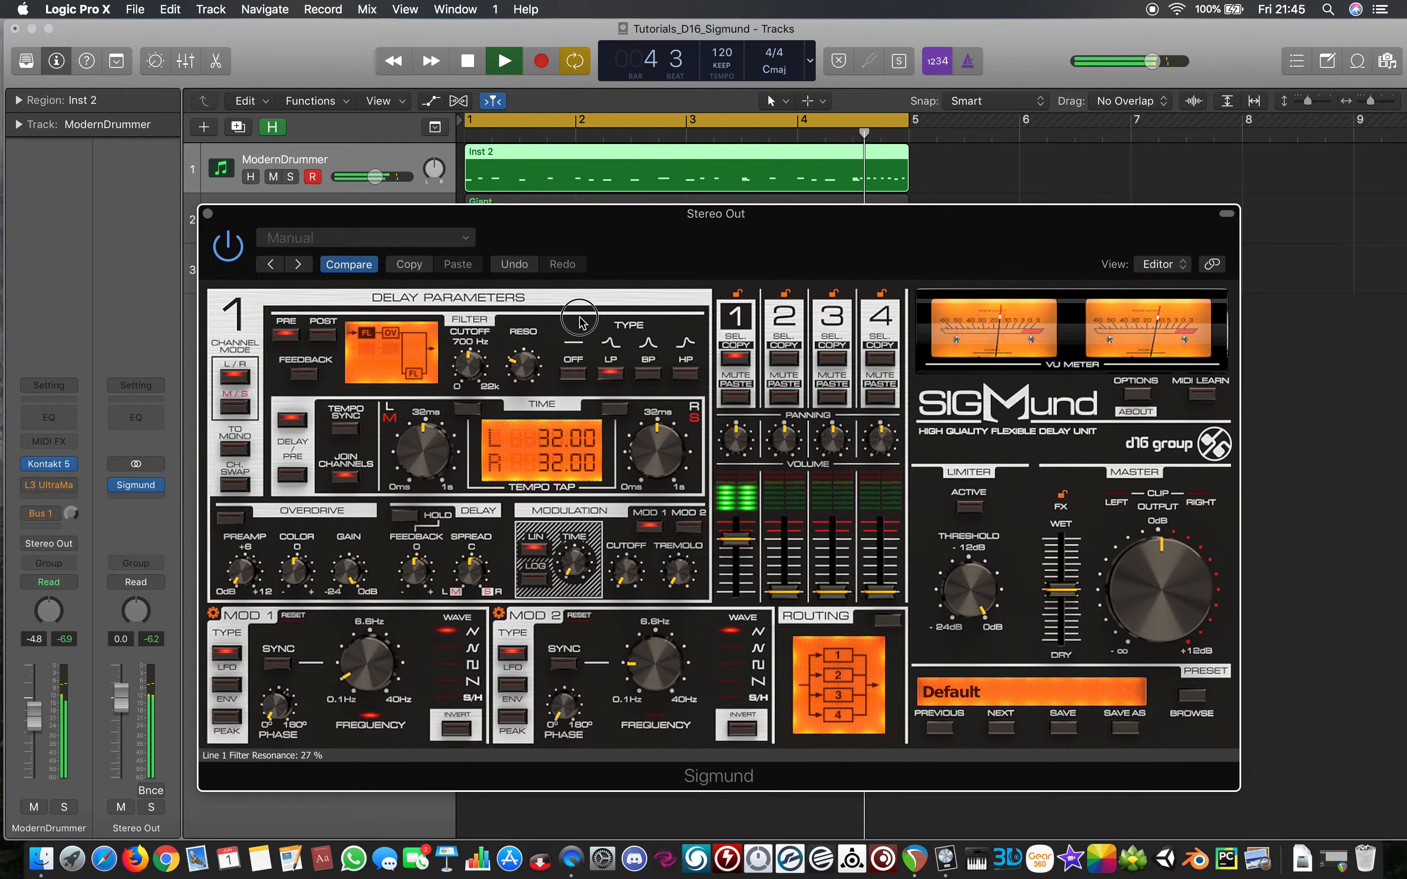
left_click_drag(580, 317, 597, 482)
Try line 1's filter as BP, raising the resonance to about 93% and lowering it to about 50%
left_click(648, 372)
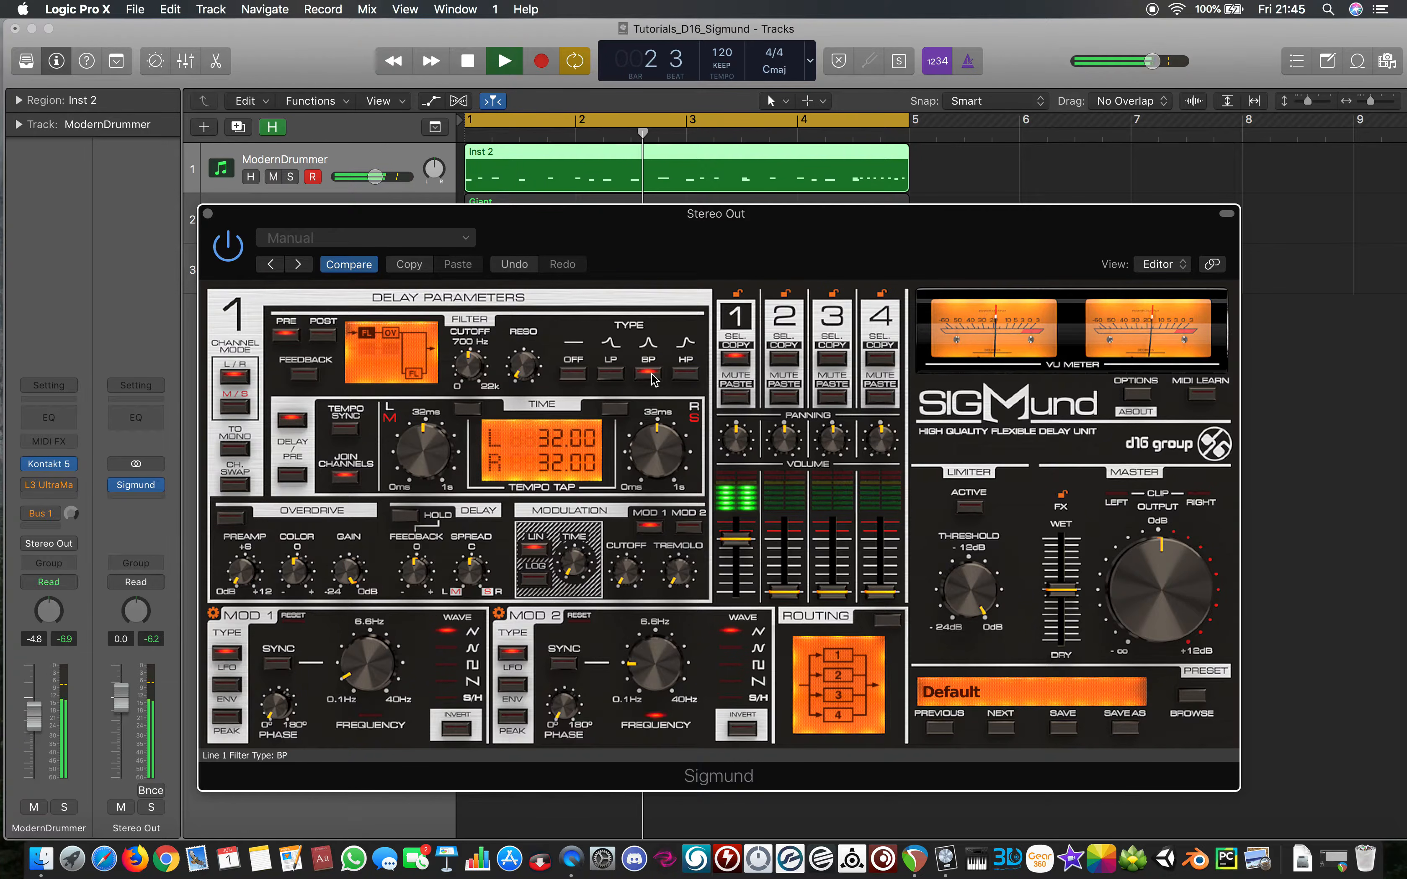
left_click_drag(521, 375, 537, 178)
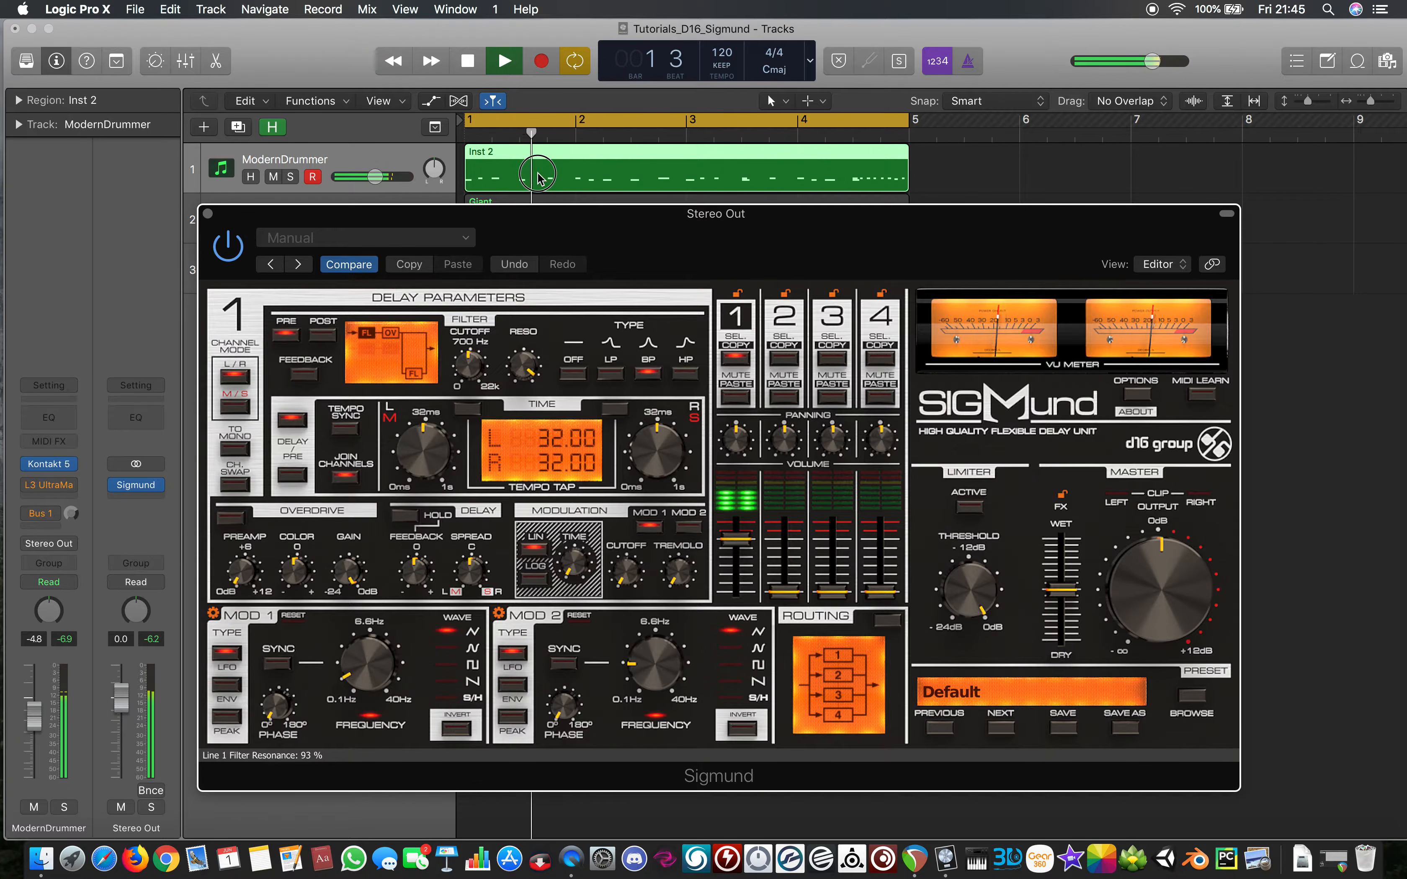
left_click_drag(538, 178, 563, 268)
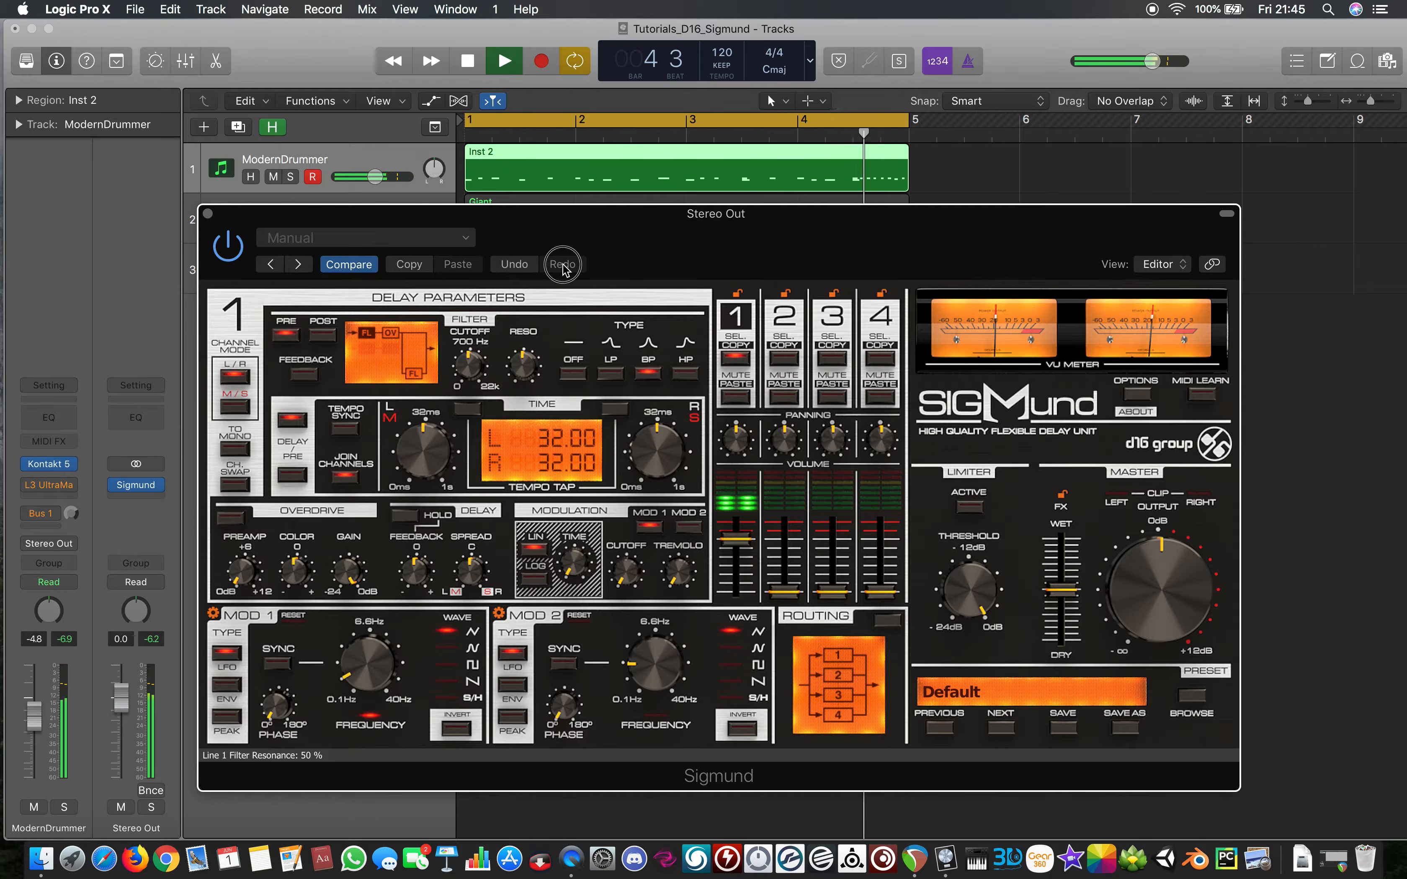
Try line 1's filter as HP, sweep its resonance and cutoff, ending the cutoff at about 5390 Hz, and stop playback
left_click(685, 373)
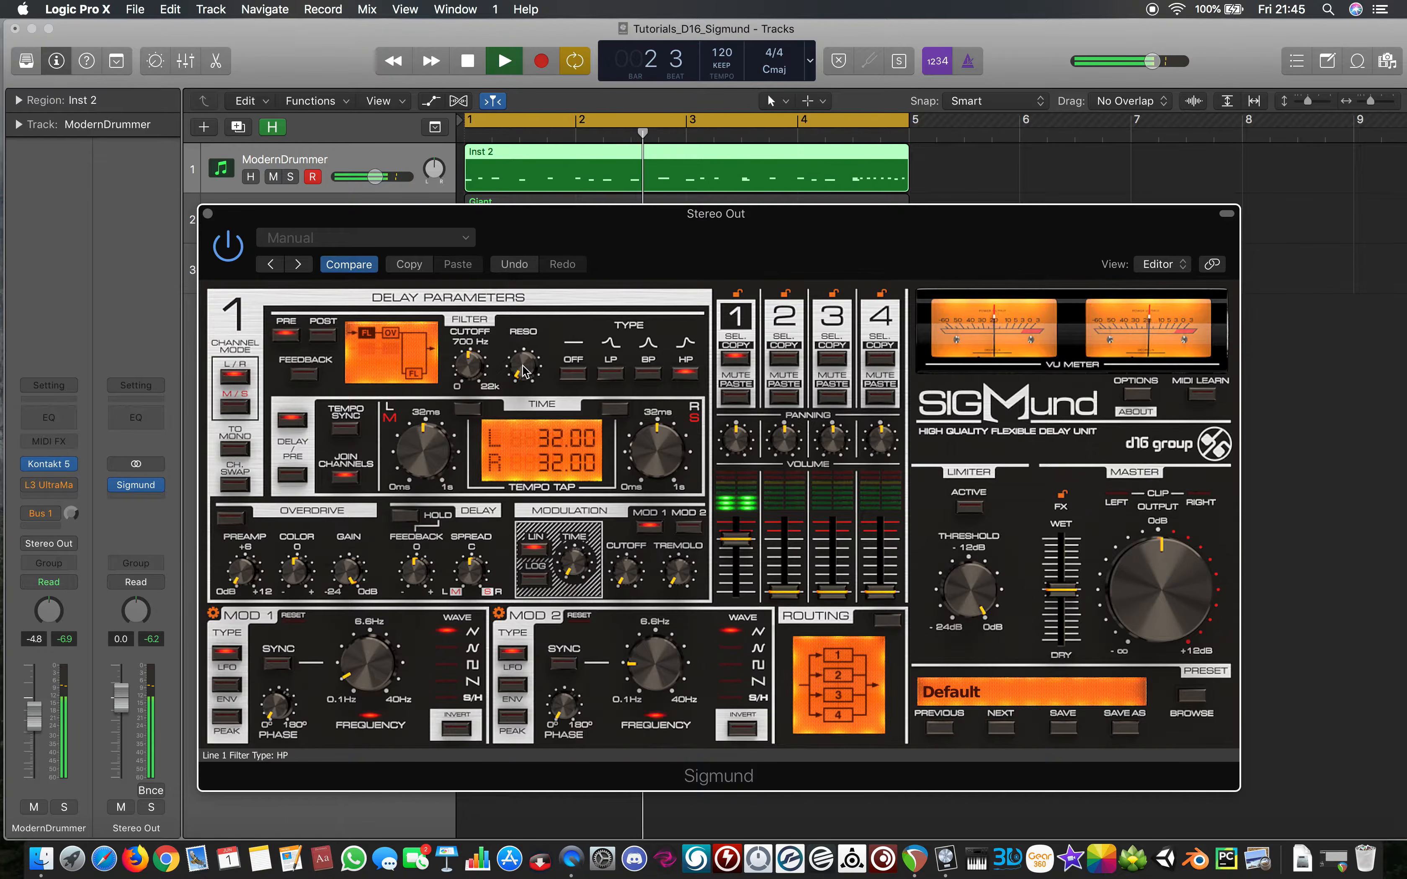
left_click_drag(523, 363, 594, 419)
left_click_drag(470, 343, 532, 556)
left_click_drag(531, 344, 532, 283)
left_click_drag(469, 365, 478, 203)
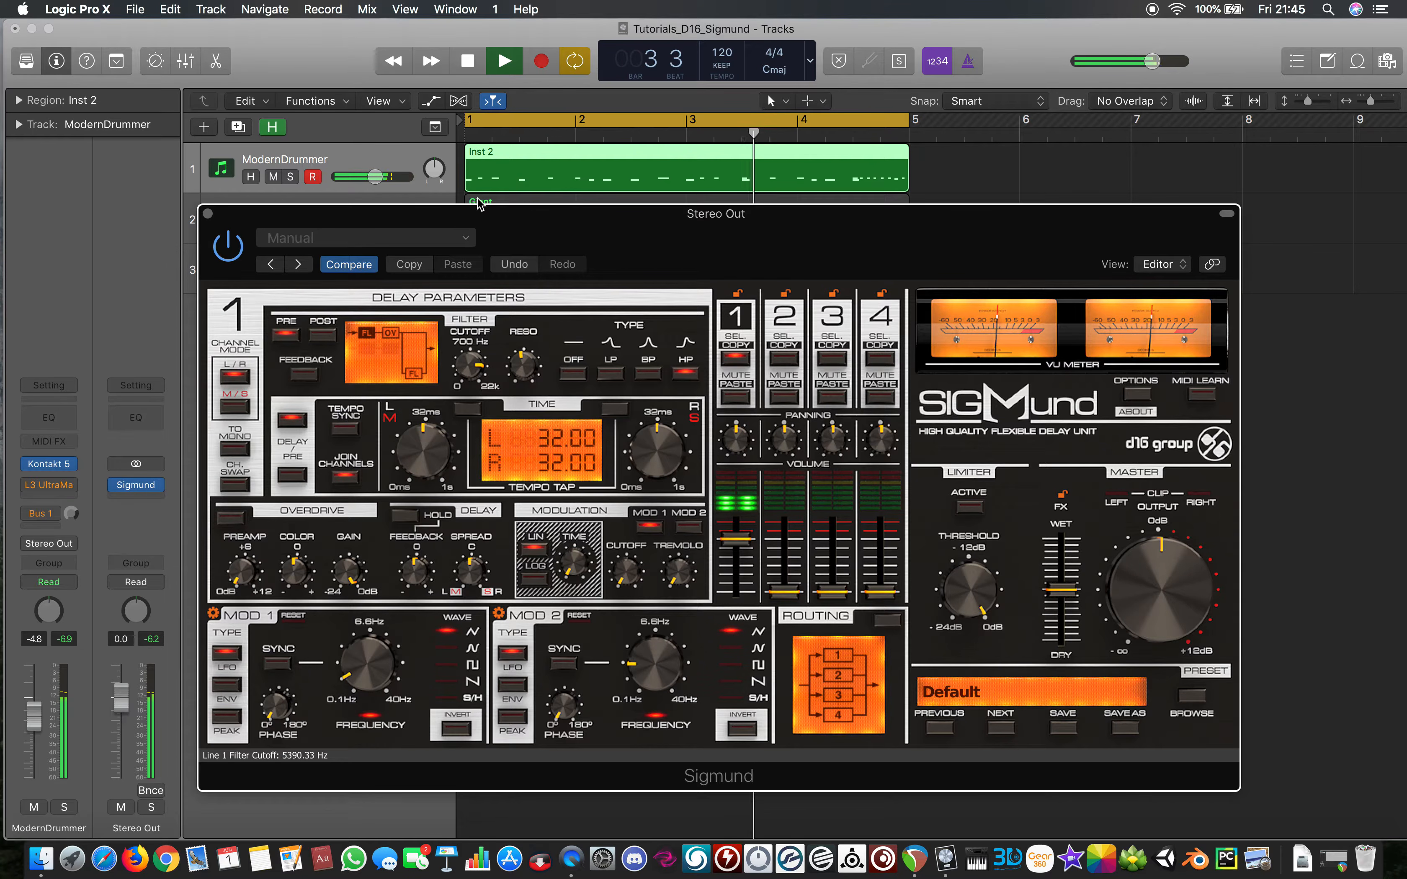
key("space")
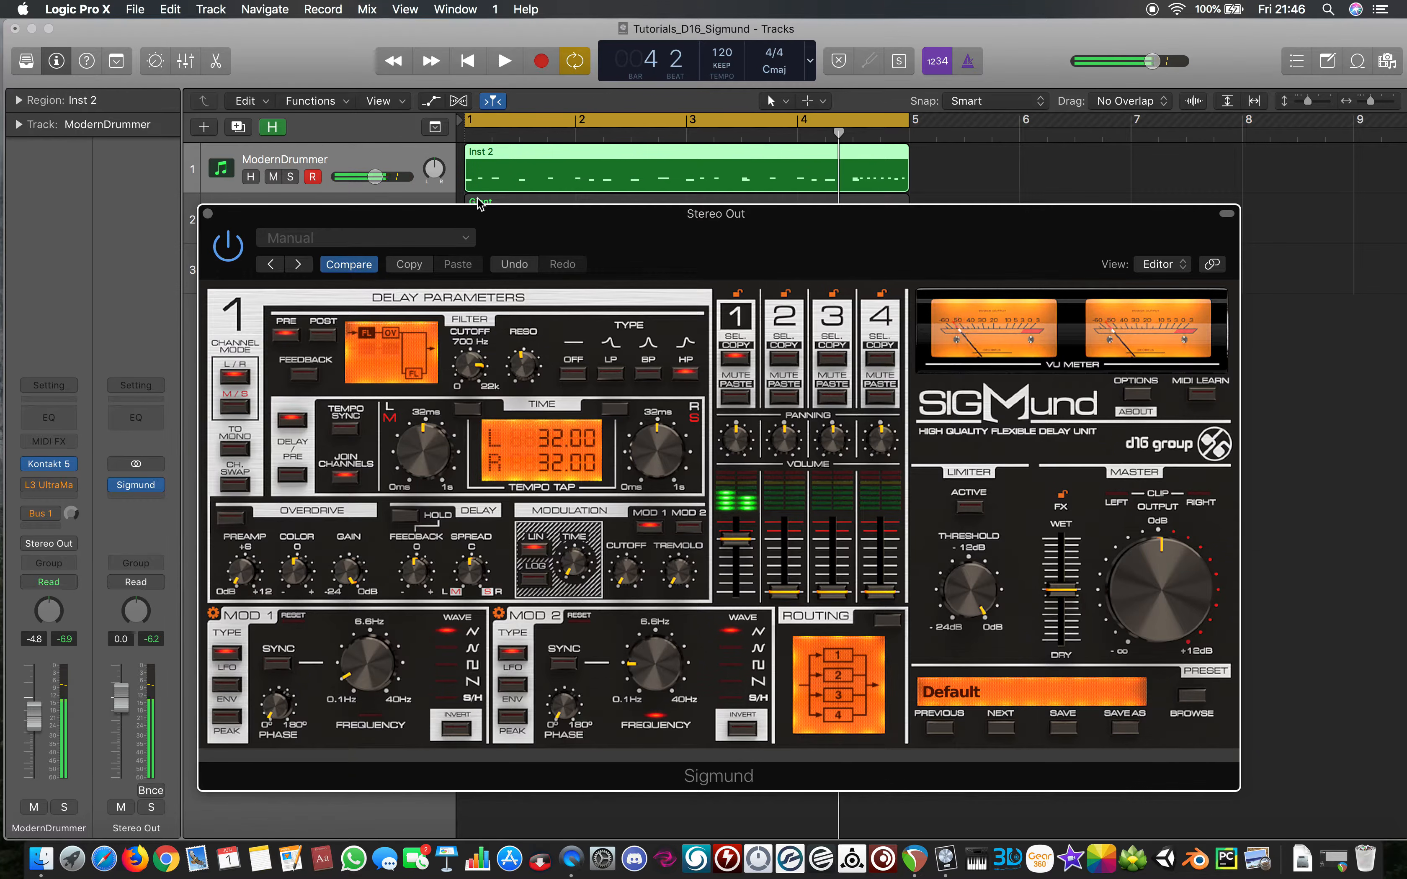
Restore line 1's filter resonance and cutoff to their defaults and turn the filter off
mouse_move(529, 216)
left_mouse_down()
mouse_move(520, 303)
mouse_move(528, 220)
left_mouse_up()
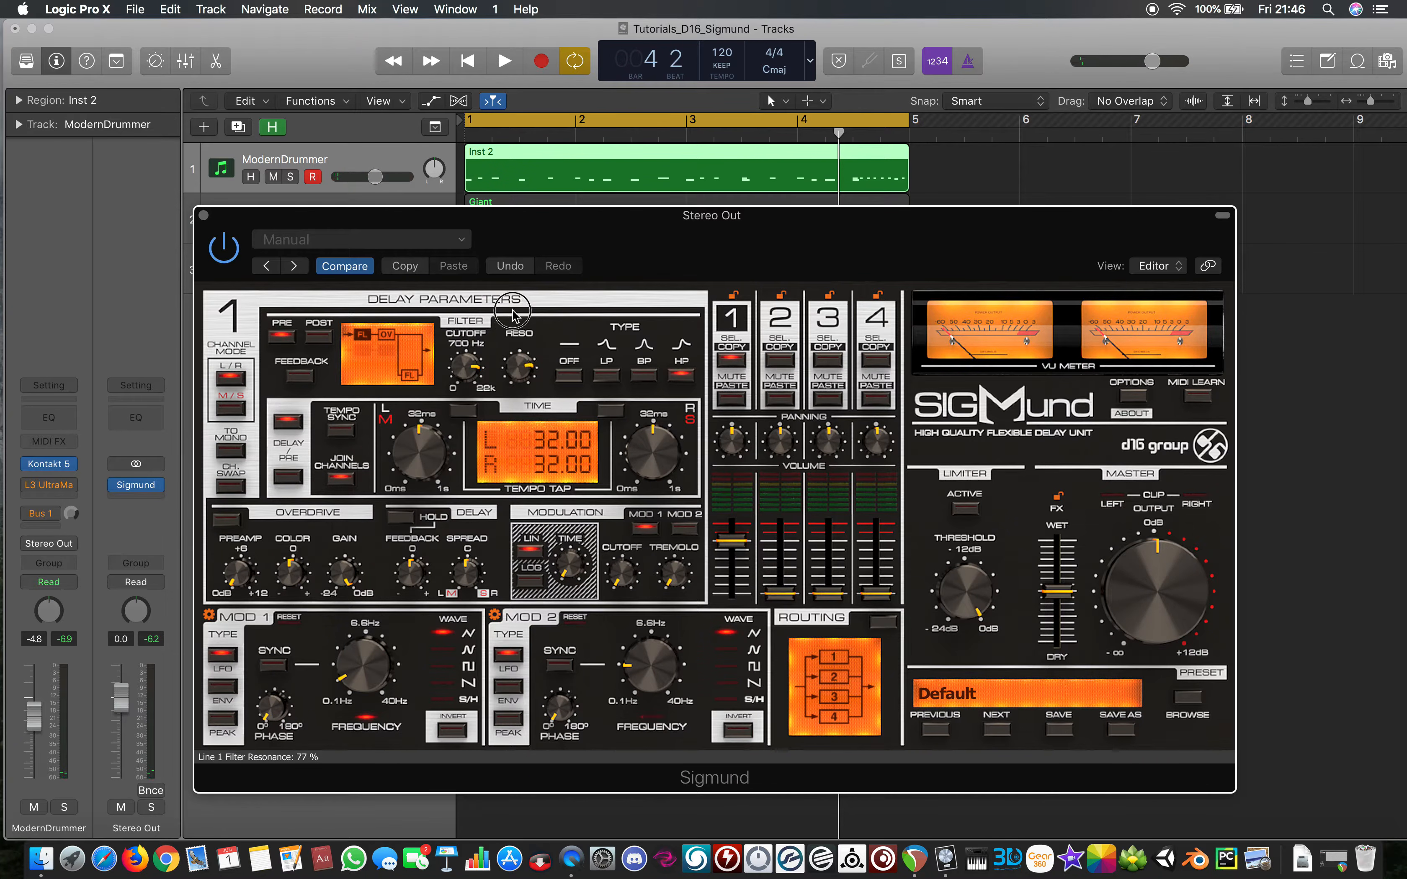
left_click(538, 359)
left_click_drag(468, 368, 488, 433)
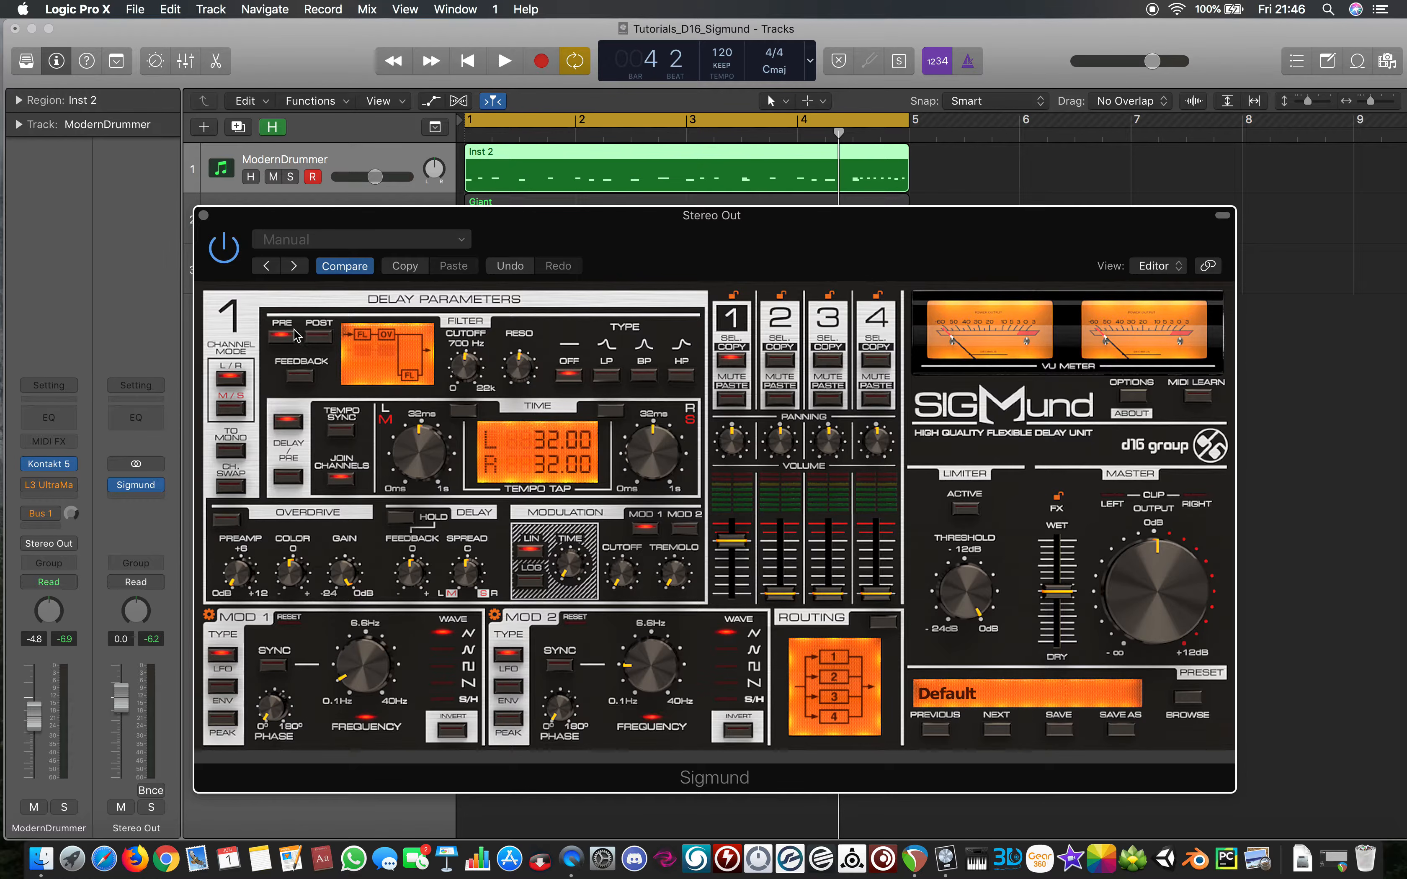
Compare line 1's pre and post filter modes, choose Post Overdrive and turn the overdrive on
left_click(317, 338)
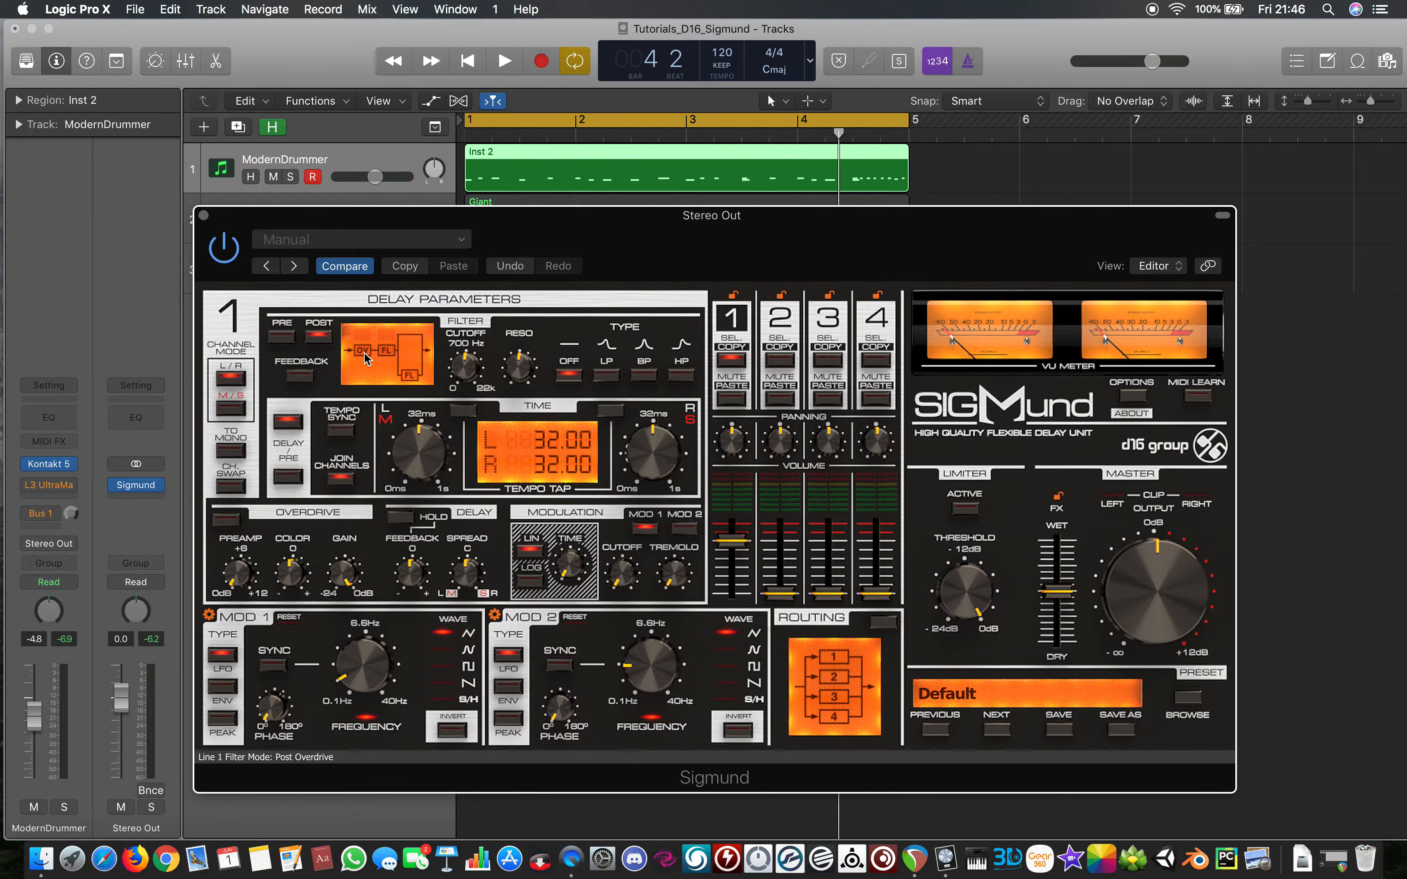
left_click(279, 337)
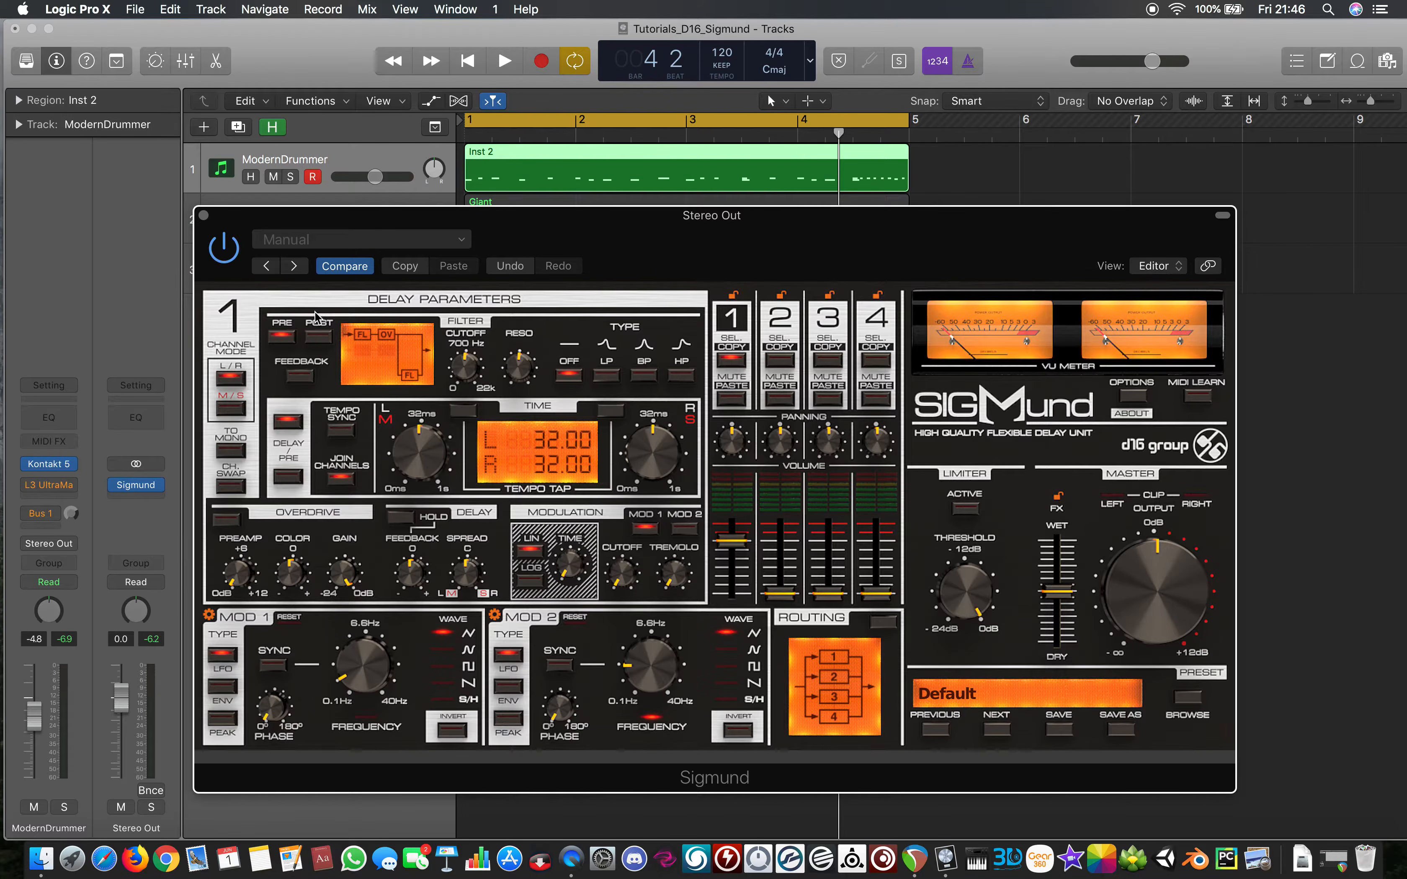
left_click(319, 339)
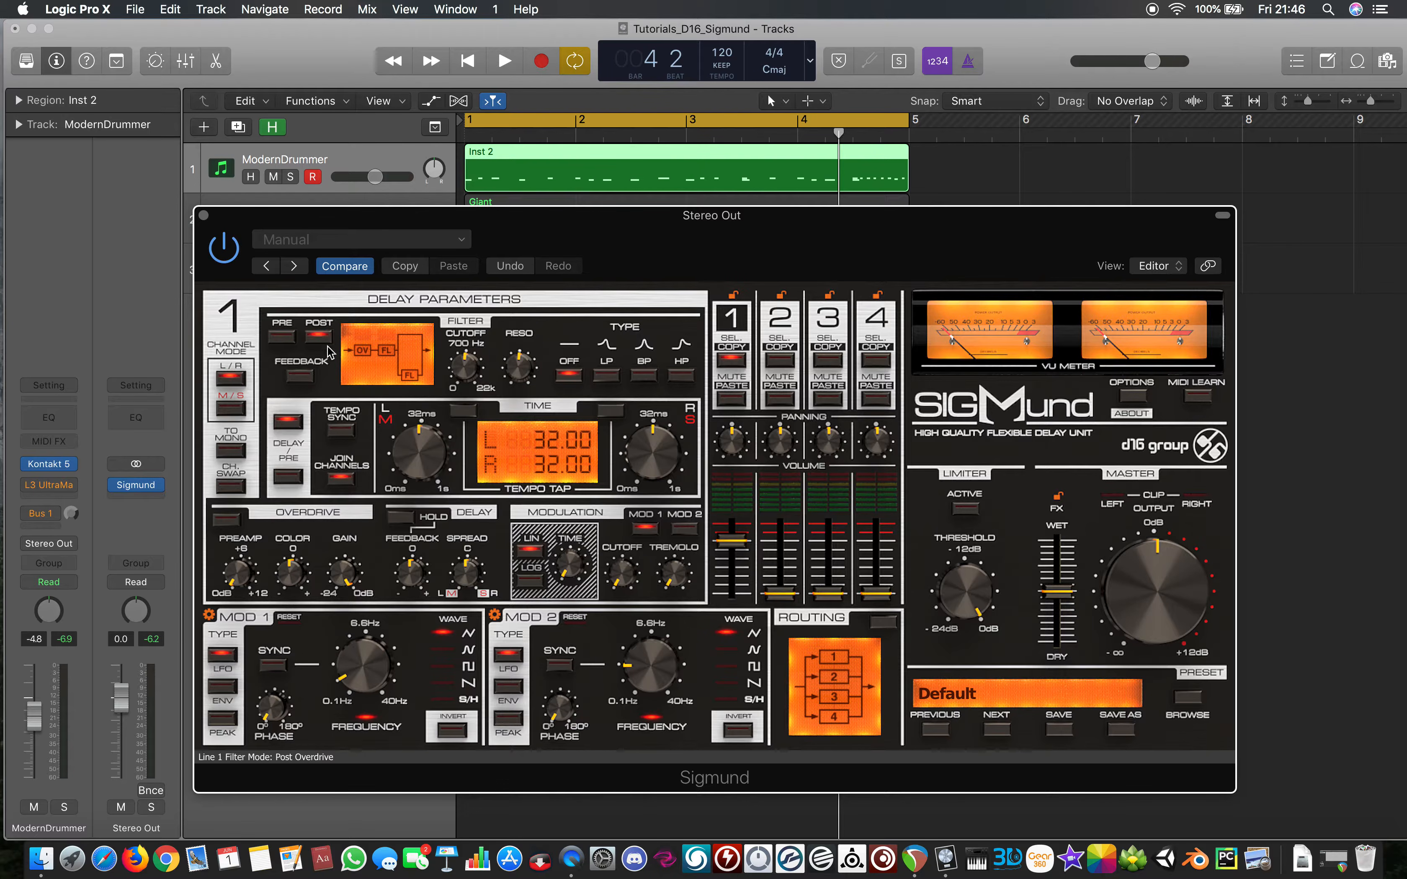
left_click(230, 519)
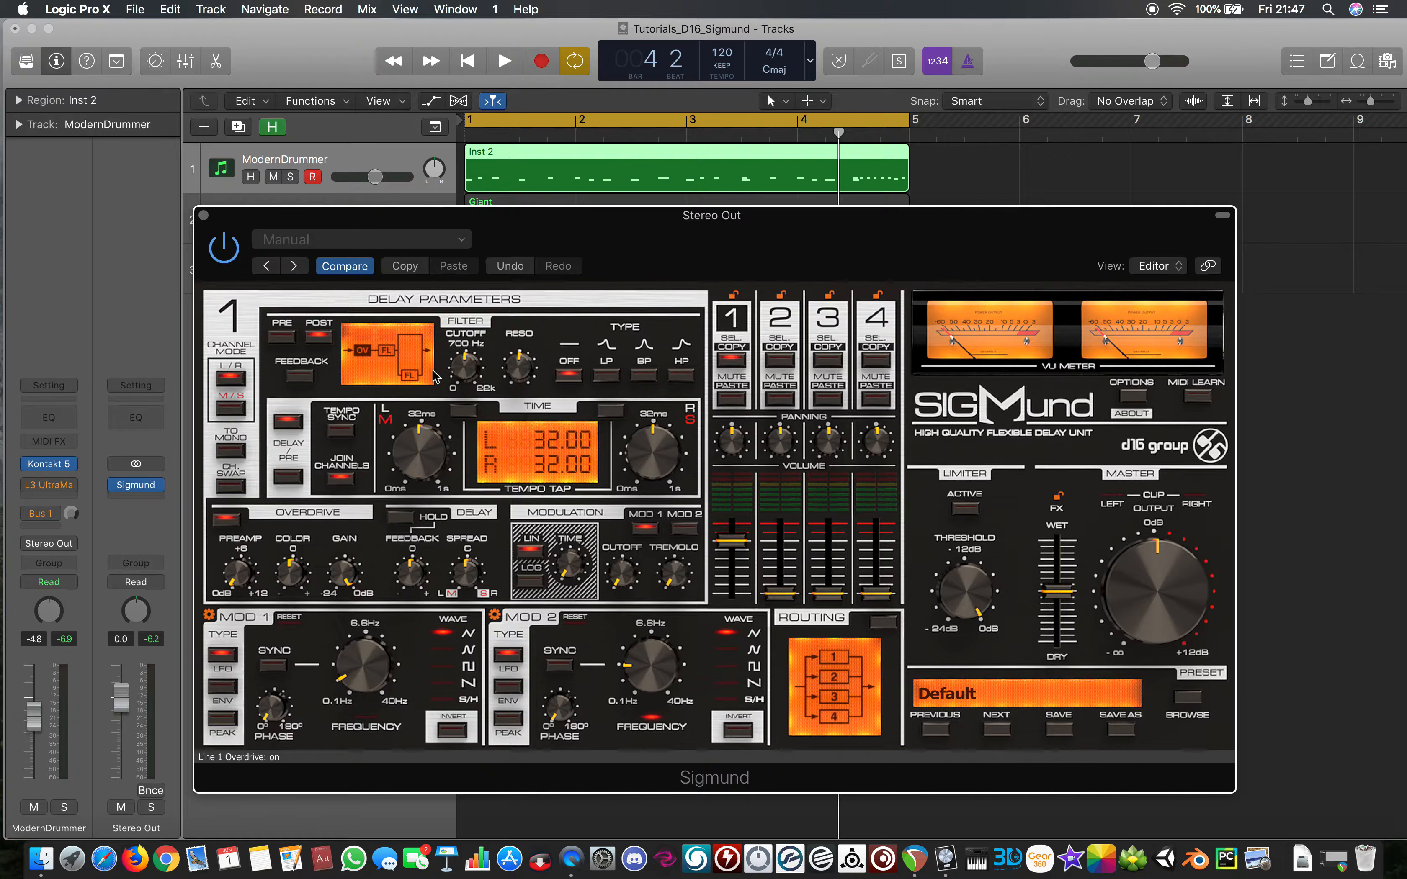
Play the loop while varying line 1's overdrive preamp and color, setting the preamp to about +1.55 dB
key("space")
left_click_drag(249, 574, 226, 532)
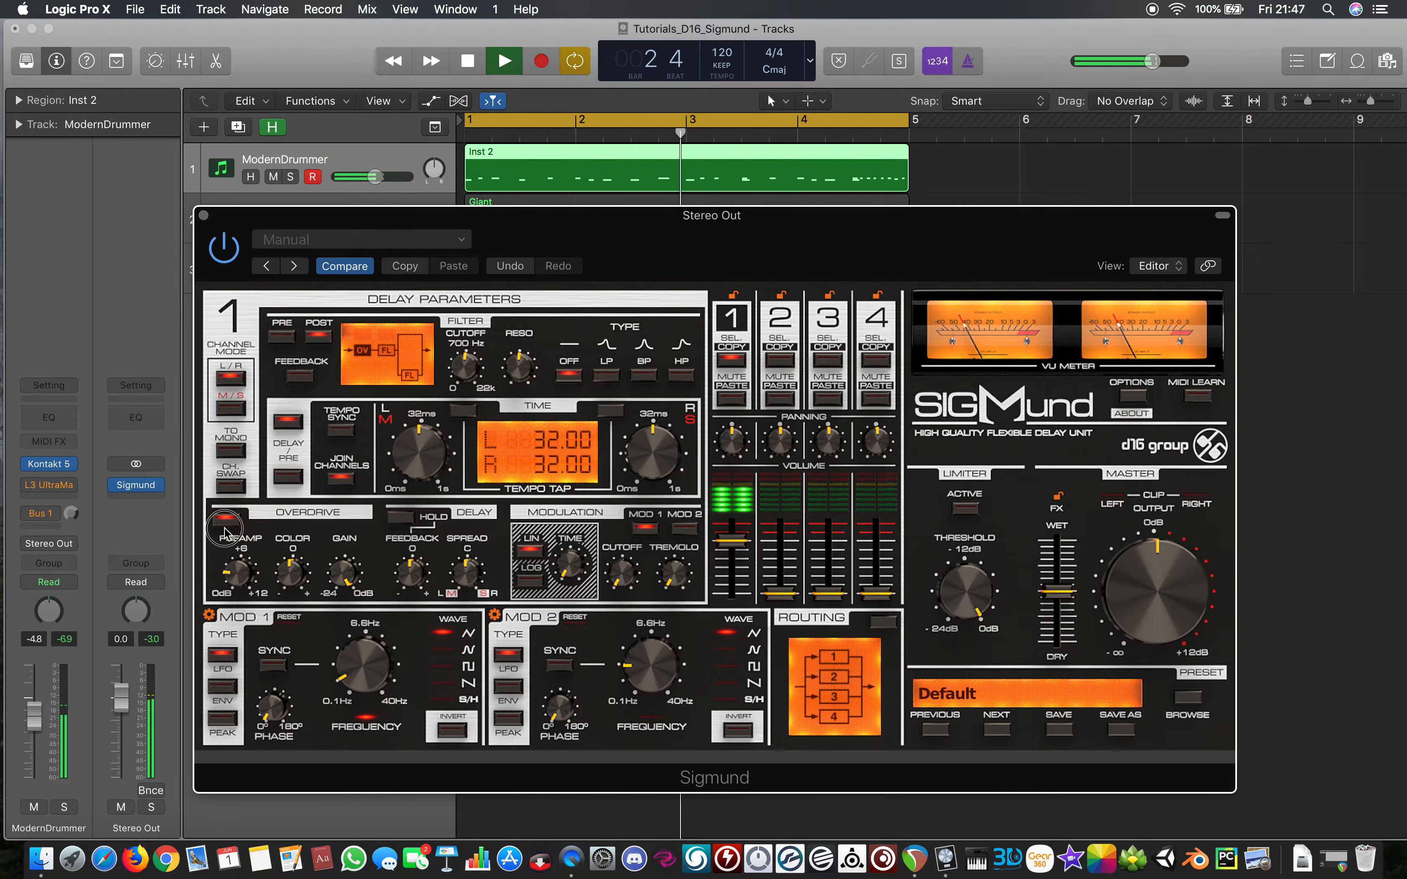
left_click_drag(233, 569, 255, 605)
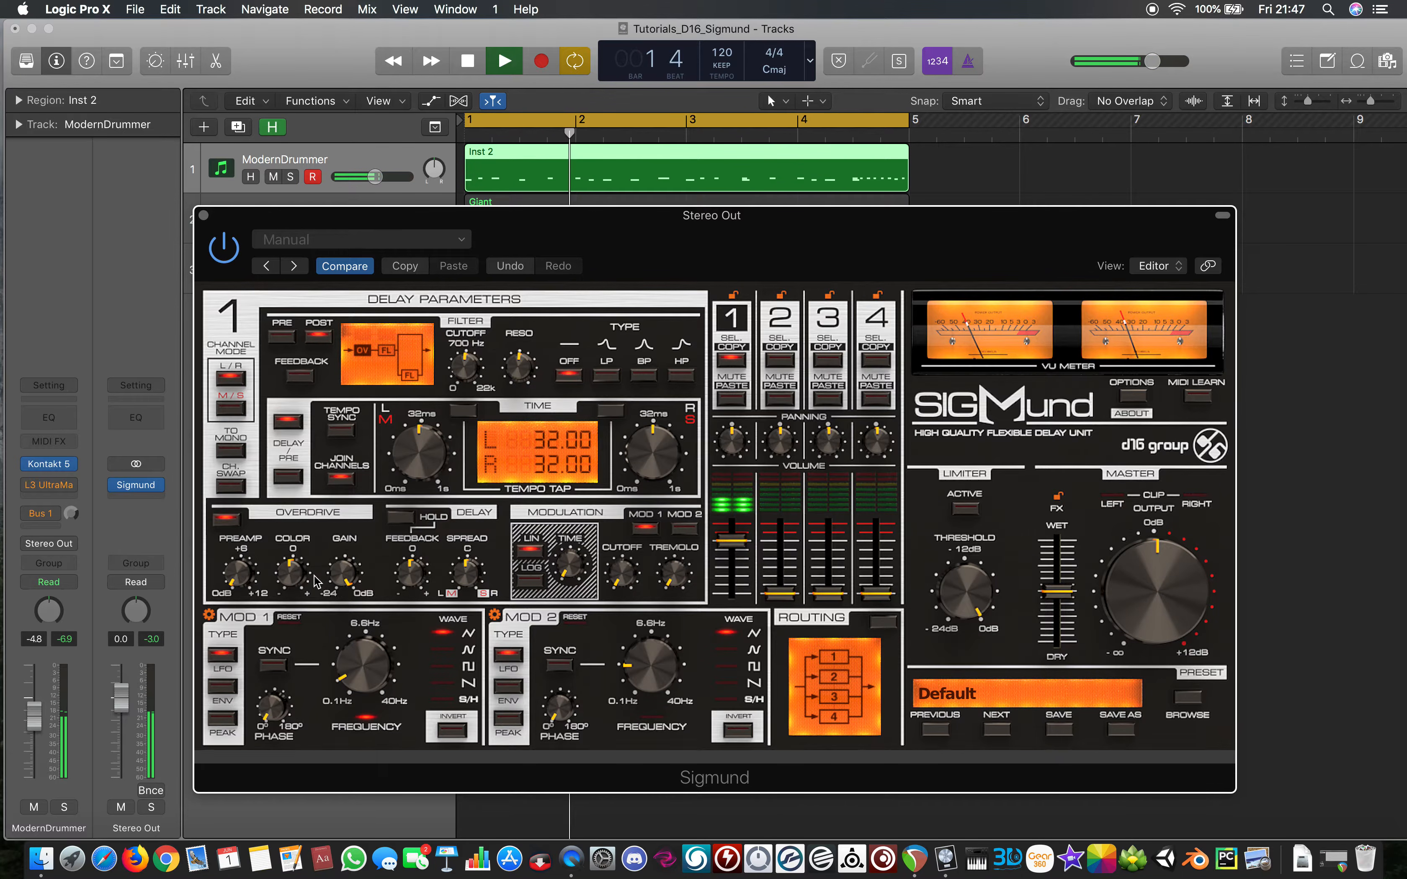
left_click_drag(286, 584, 304, 424)
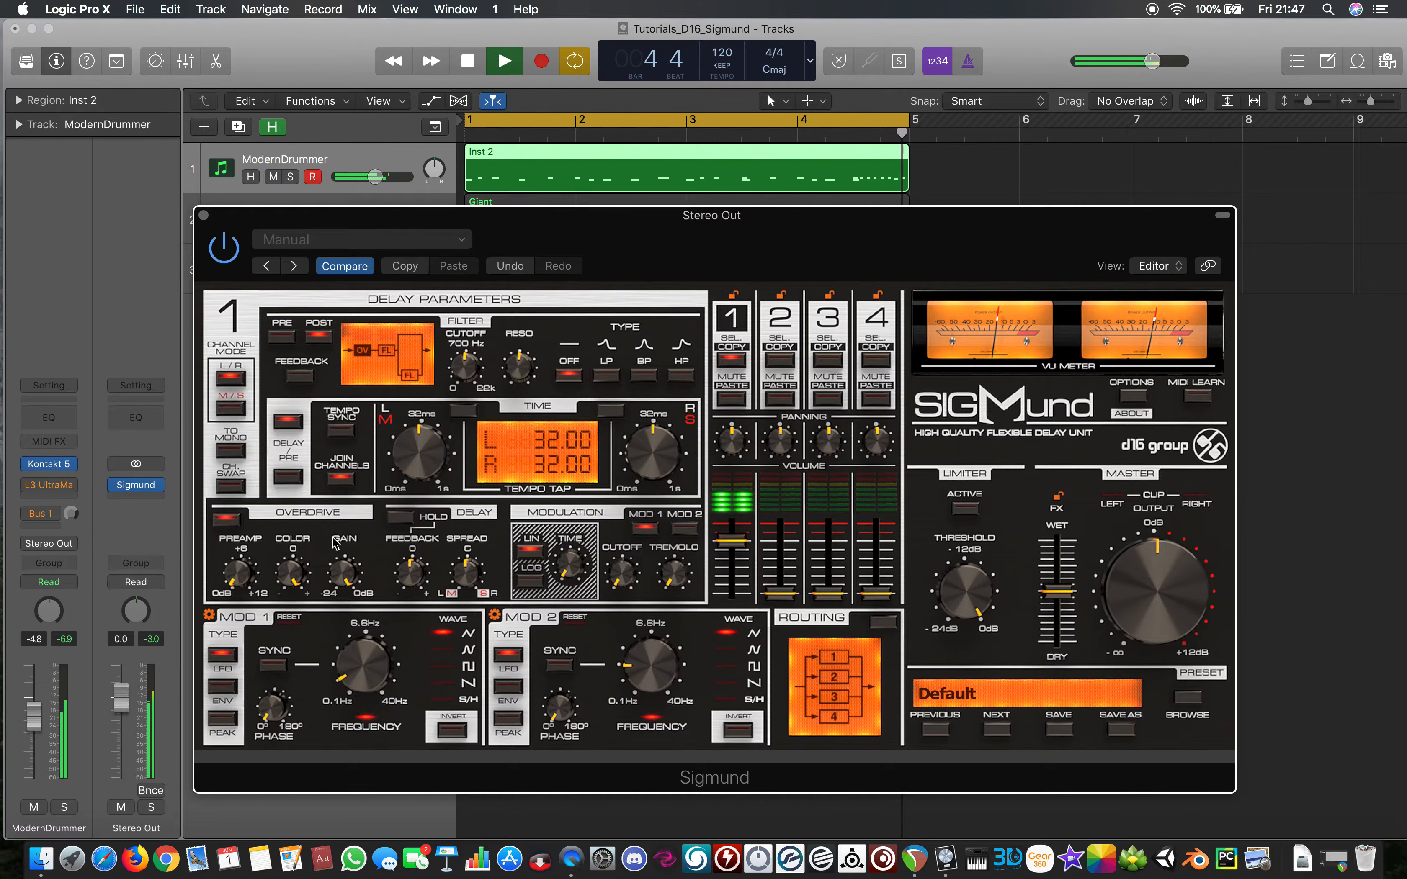
left_click_drag(239, 578, 245, 553)
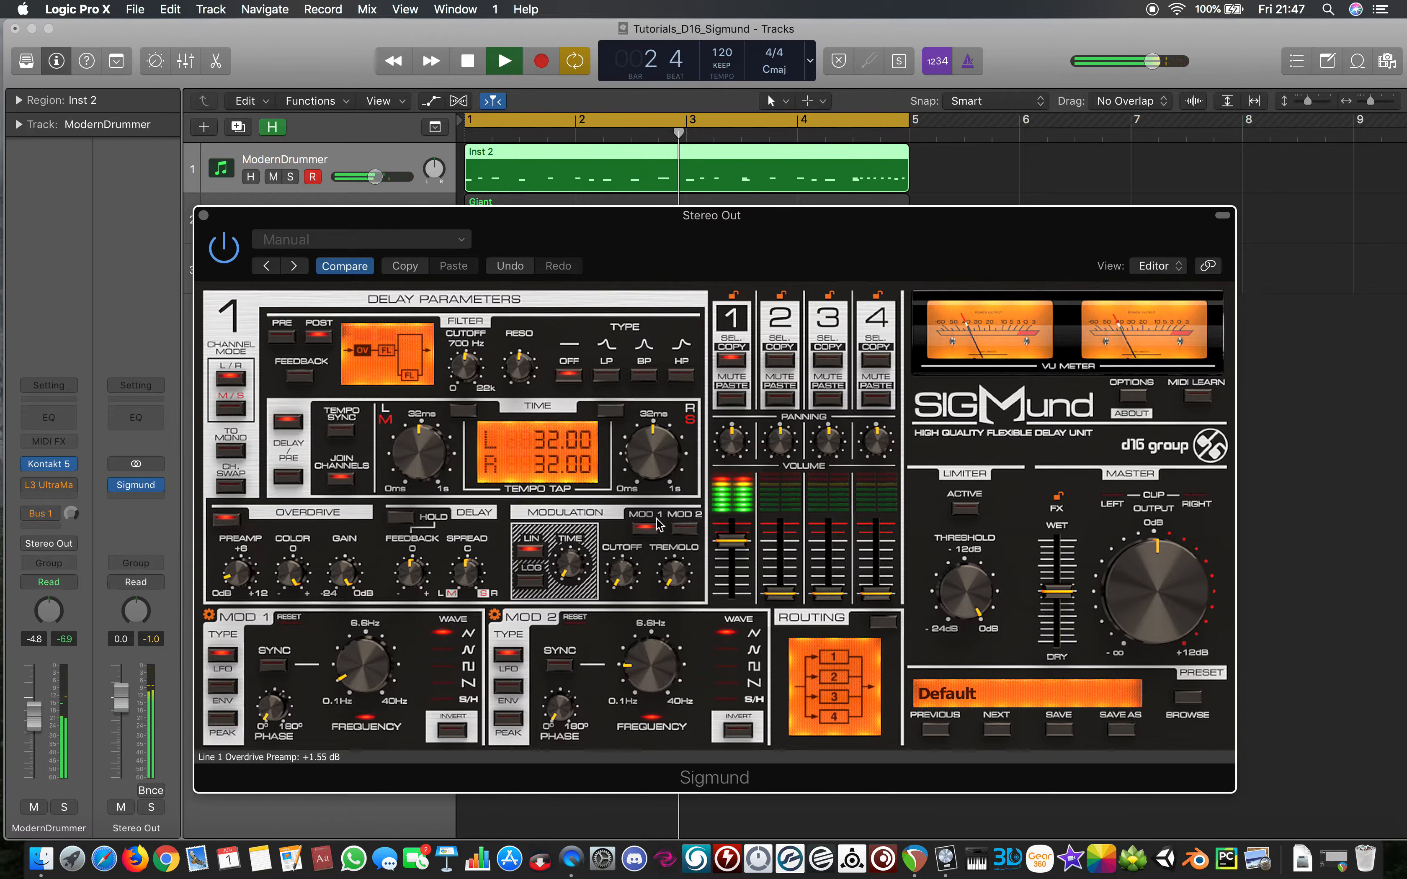
Lower line 1's volume to -4.3 dB and adjust its overdrive gain while the loop plays
left_click_drag(735, 544, 740, 573)
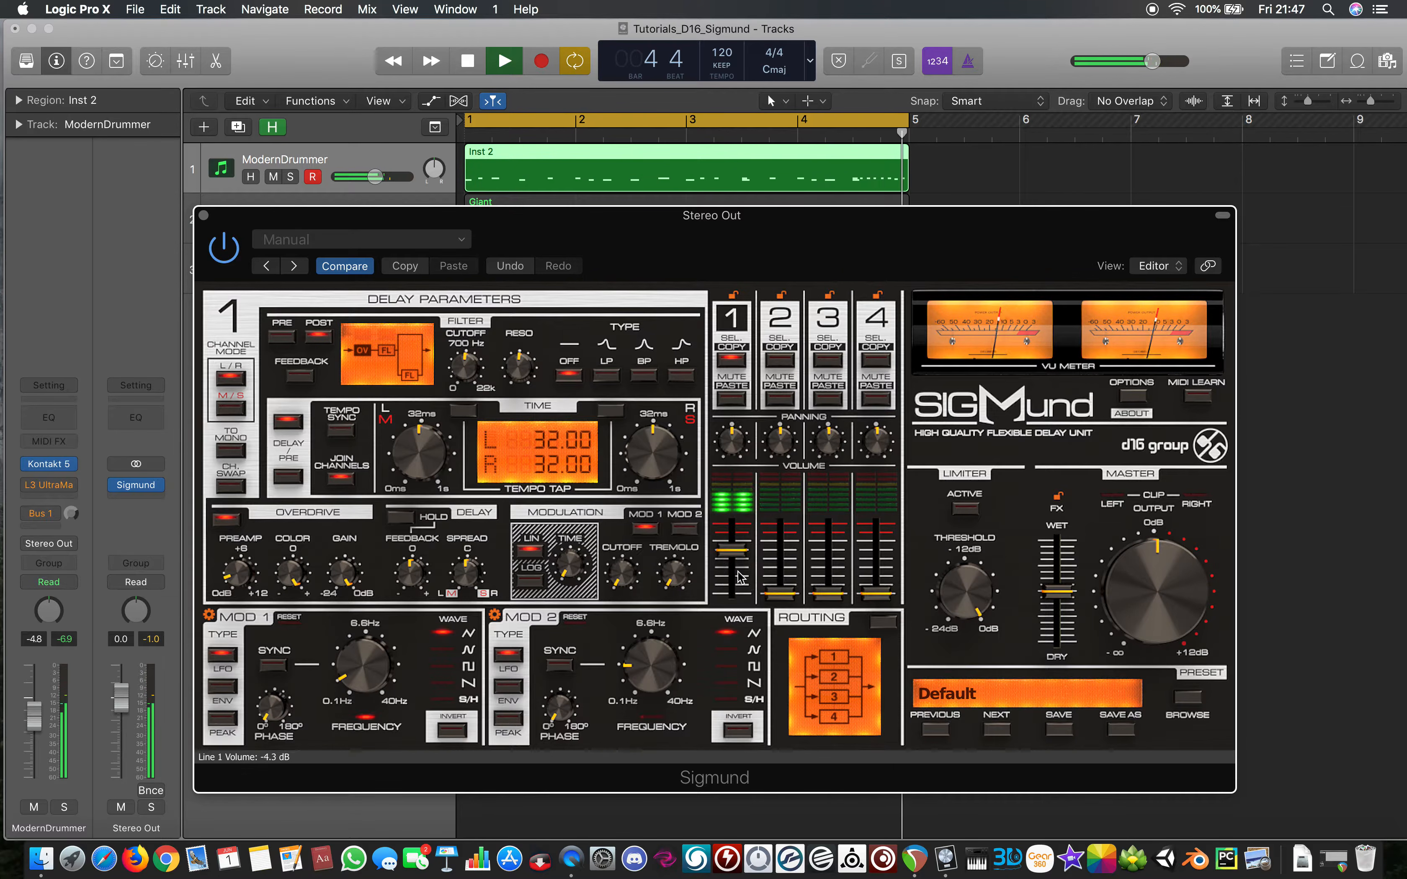
left_click_drag(333, 584, 344, 547)
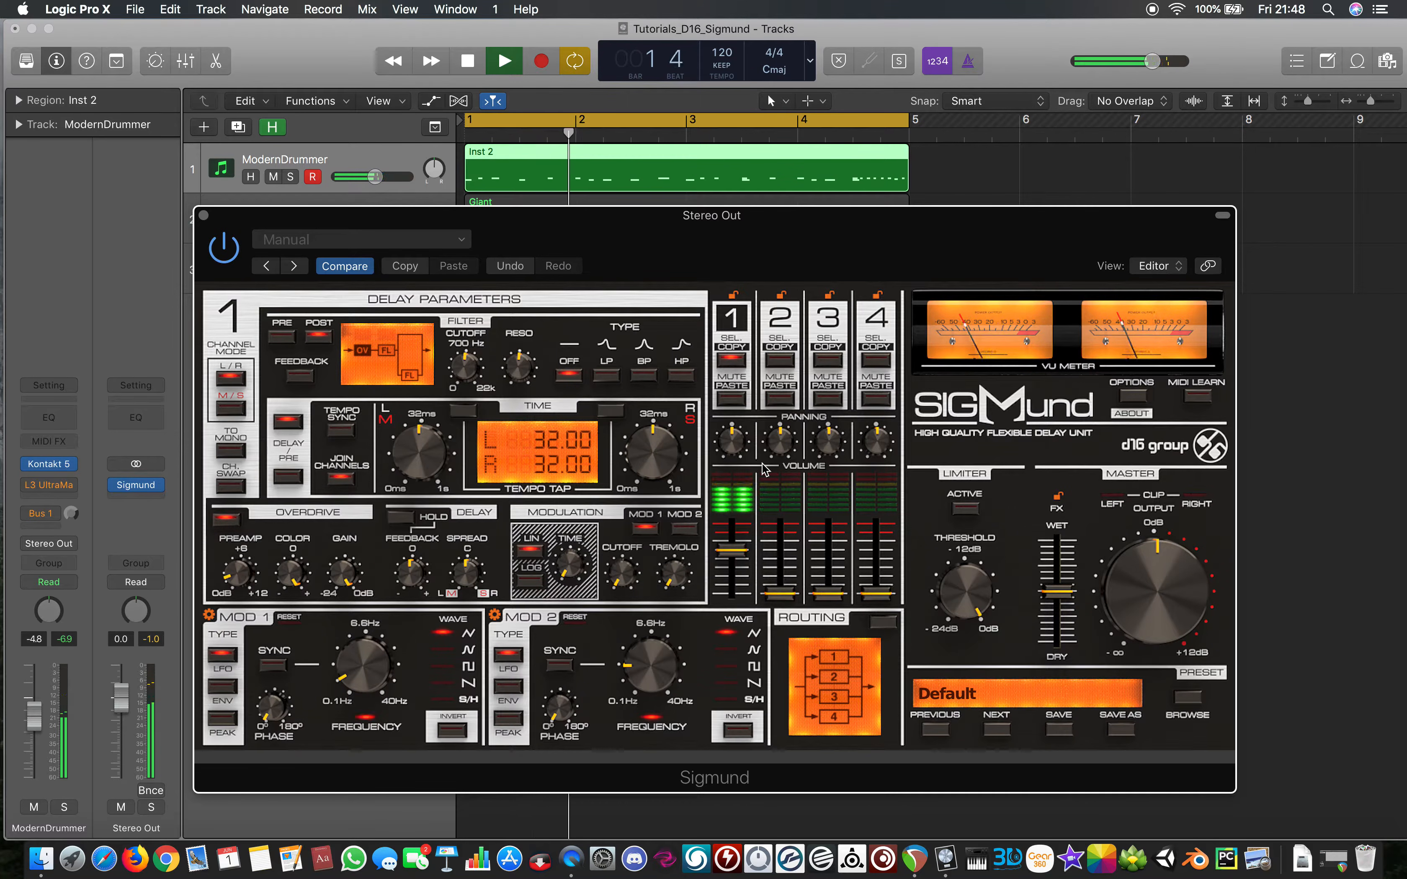
Set line 1's filter type to HP, reduce its resonance and sweep the cutoff, ending at about 949 Hz
left_click(681, 375)
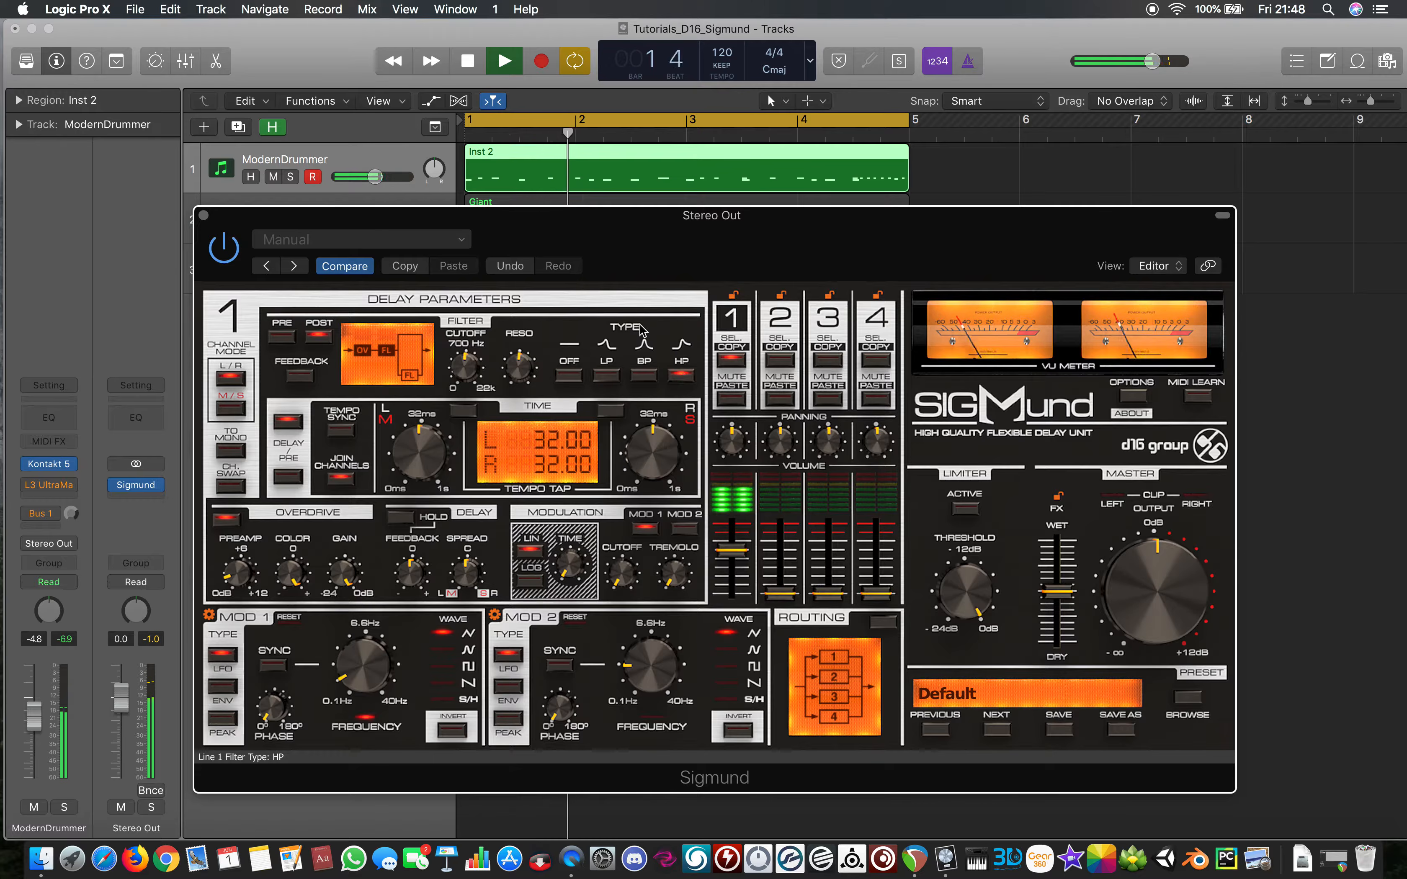
left_click_drag(533, 352, 538, 438)
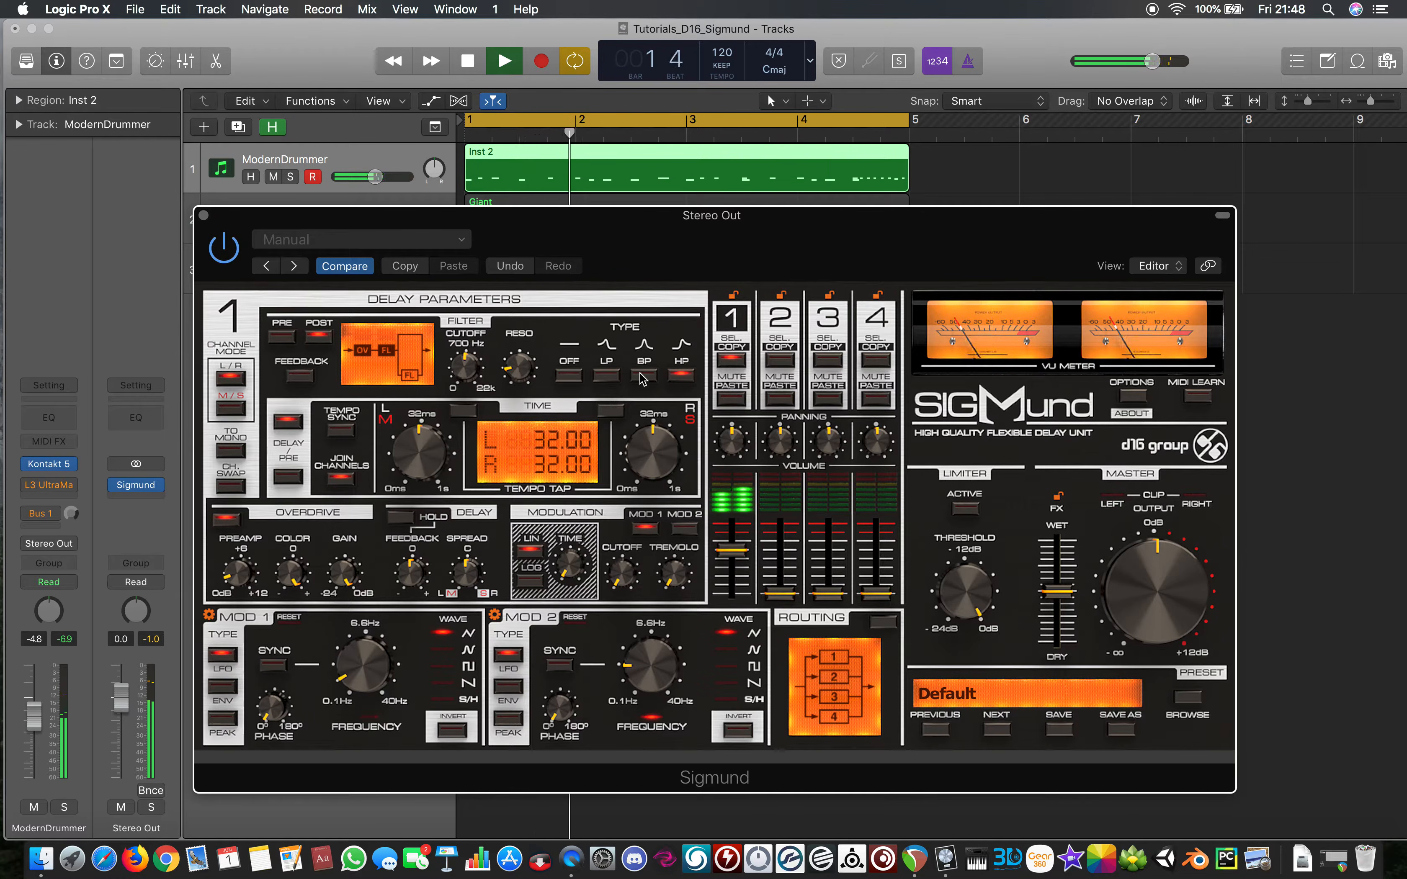
mouse_move(466, 365)
left_mouse_down()
mouse_move(468, 324)
mouse_move(478, 345)
mouse_move(464, 372)
mouse_move(503, 484)
mouse_move(474, 347)
left_mouse_up()
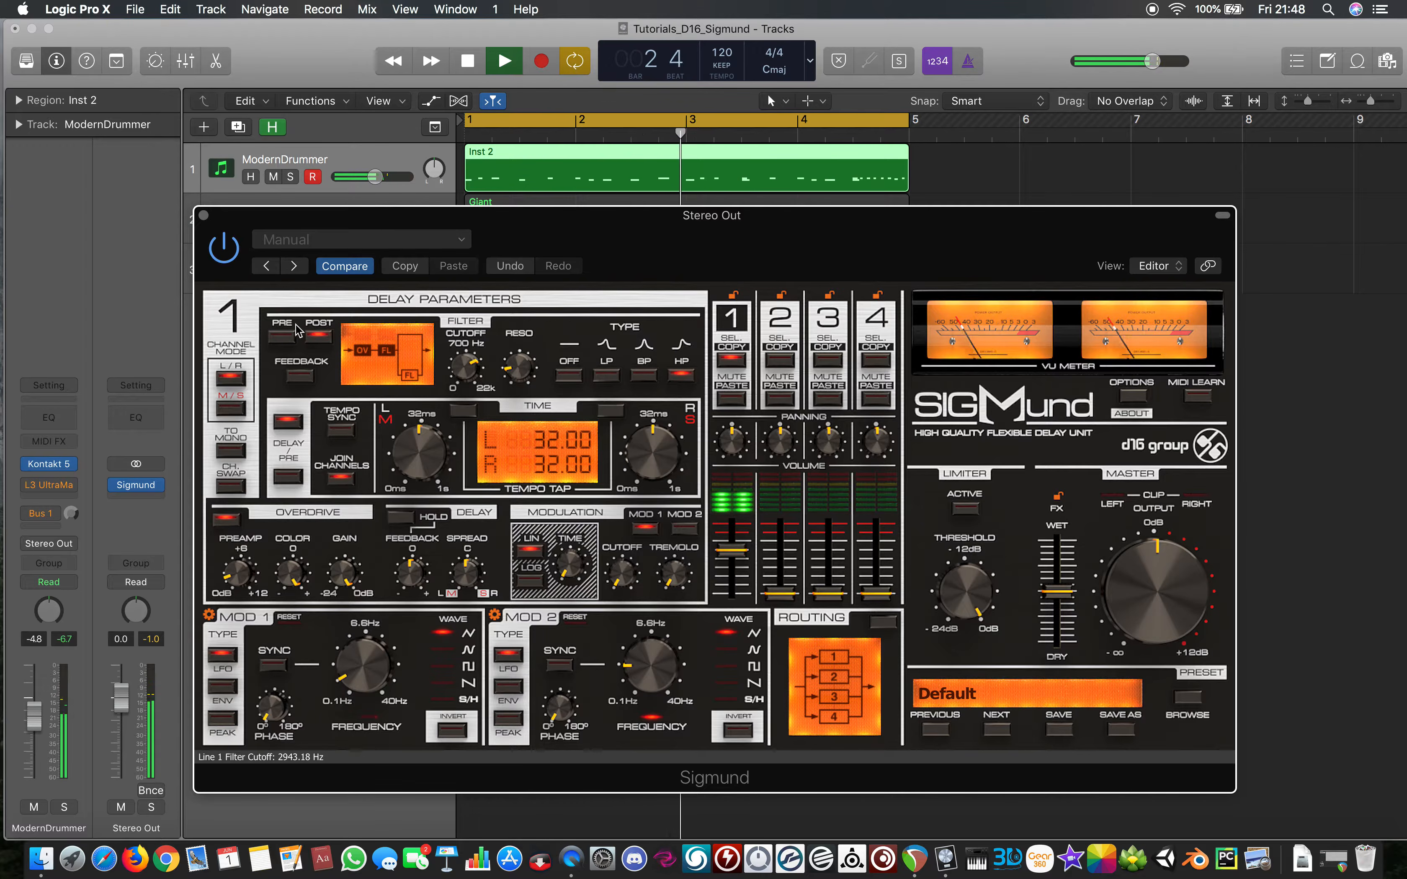
left_click_drag(465, 367, 474, 423)
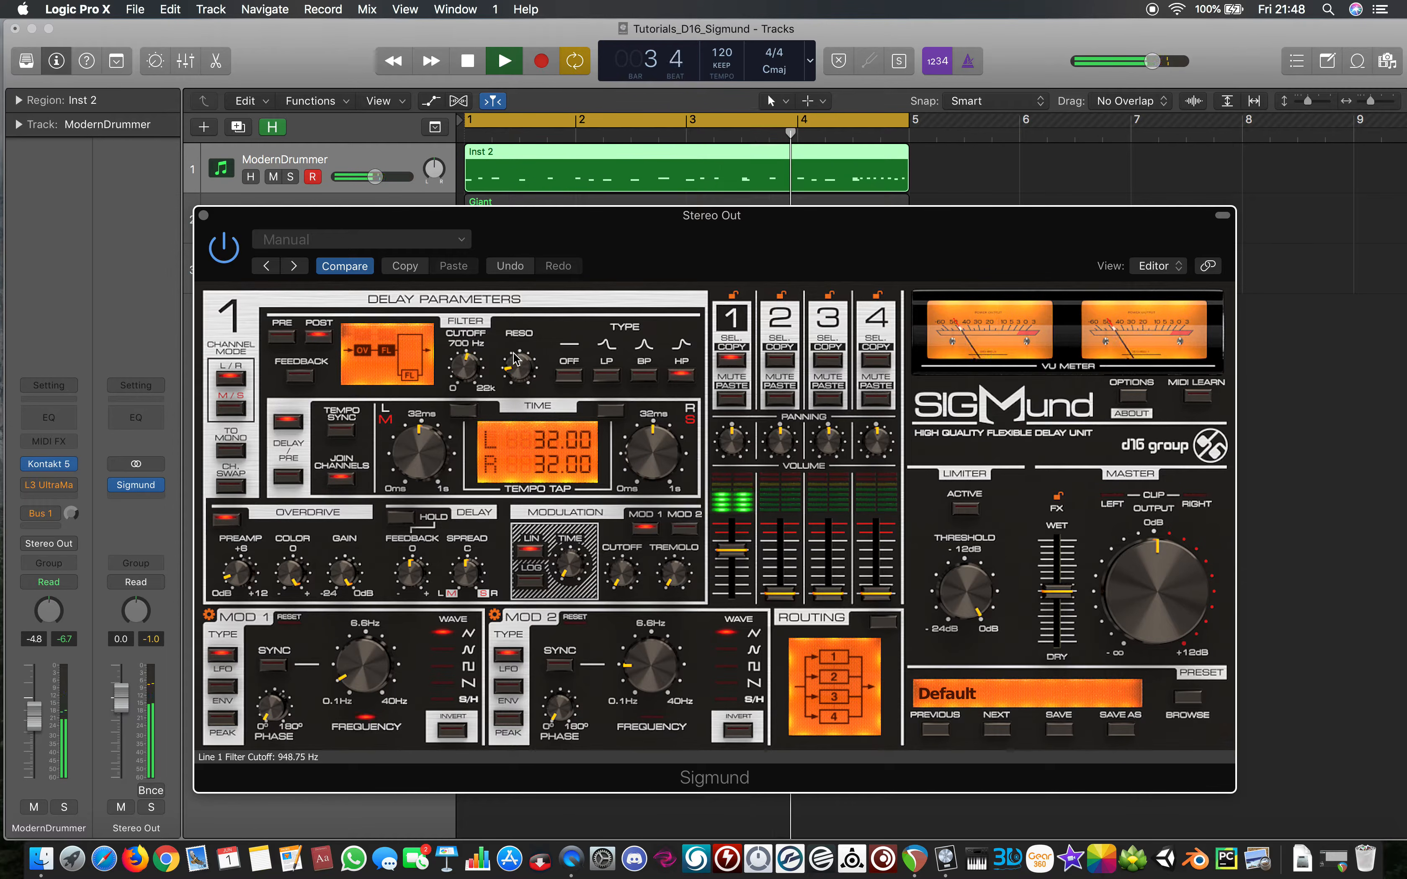
Compare line 1's Pre Overdrive and Post Overdrive filter modes by ear, ending on Post Overdrive, and stop playback
left_click(283, 338)
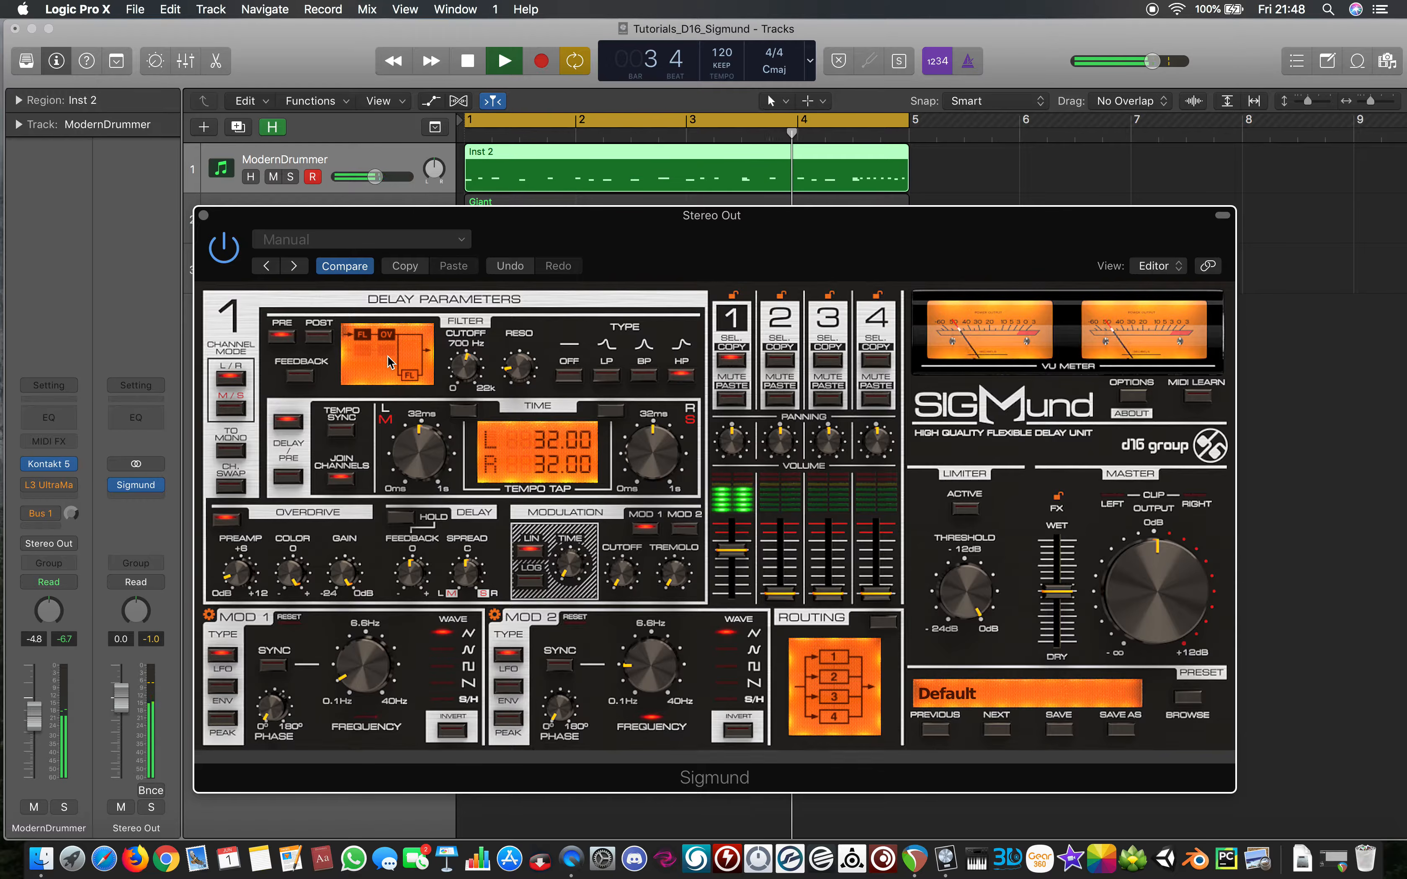
left_click(319, 338)
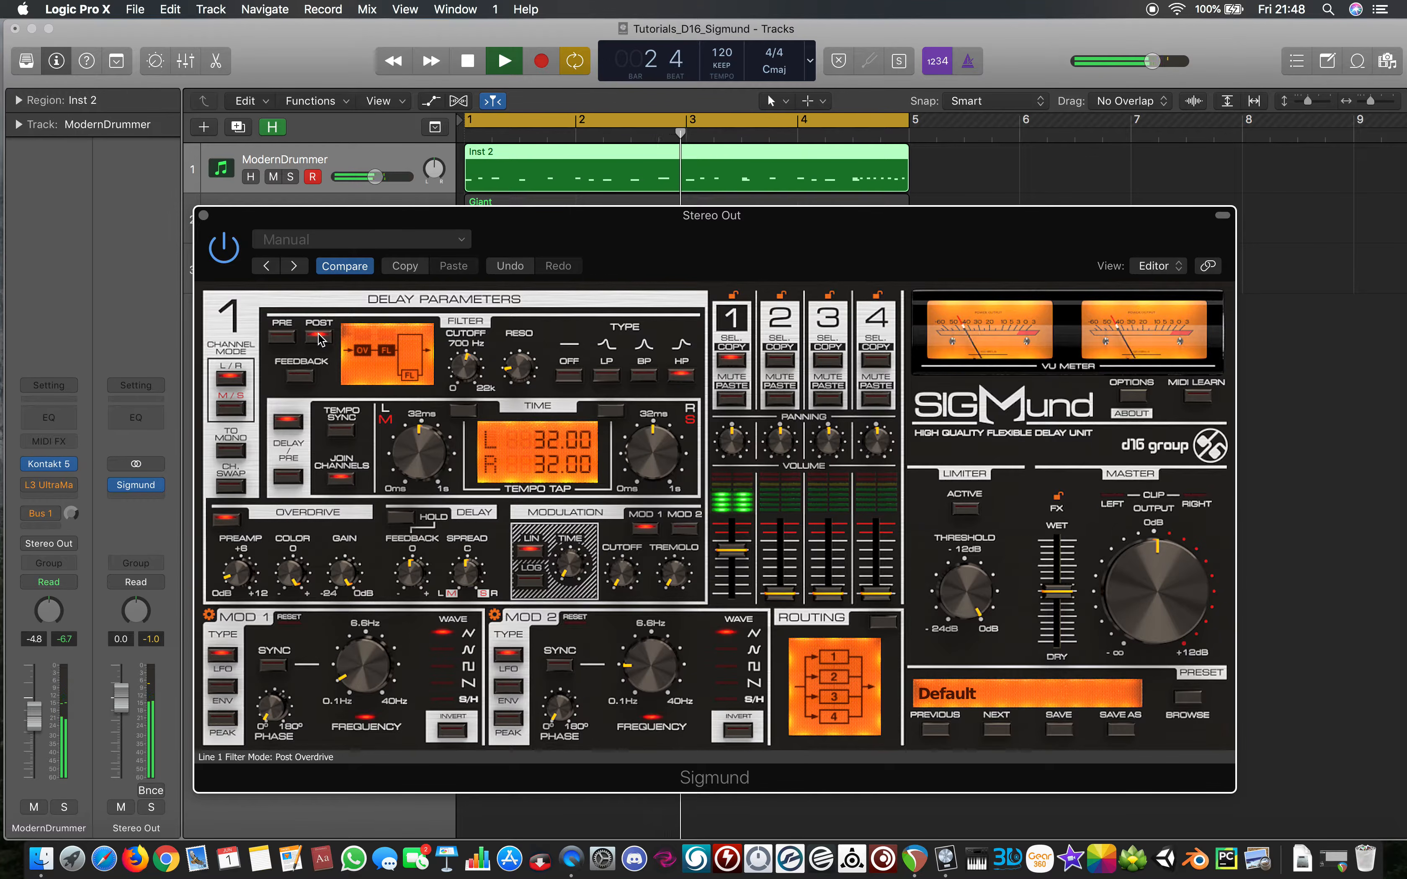
left_click(284, 338)
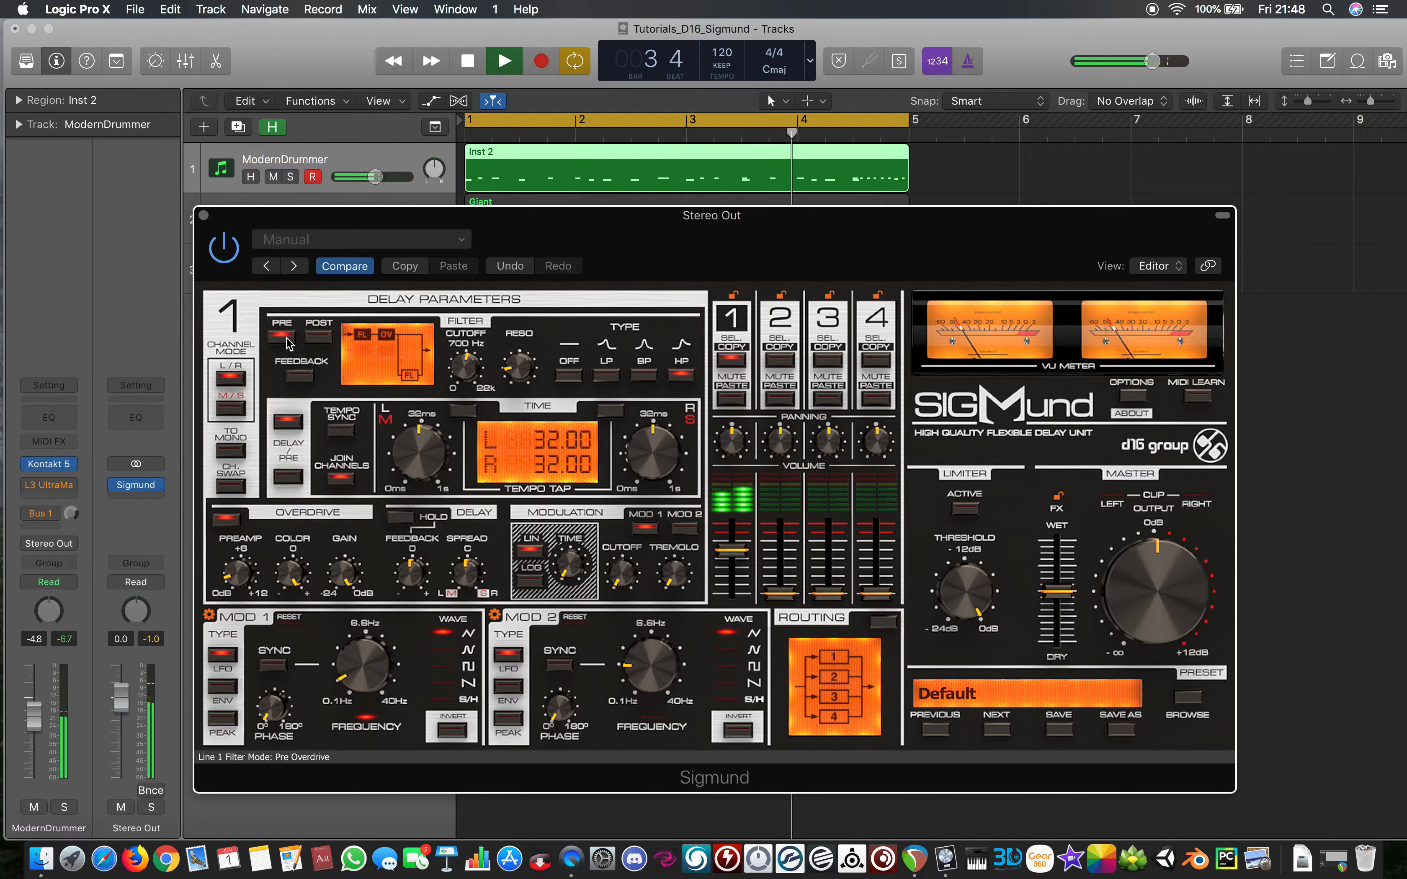
left_click(319, 338)
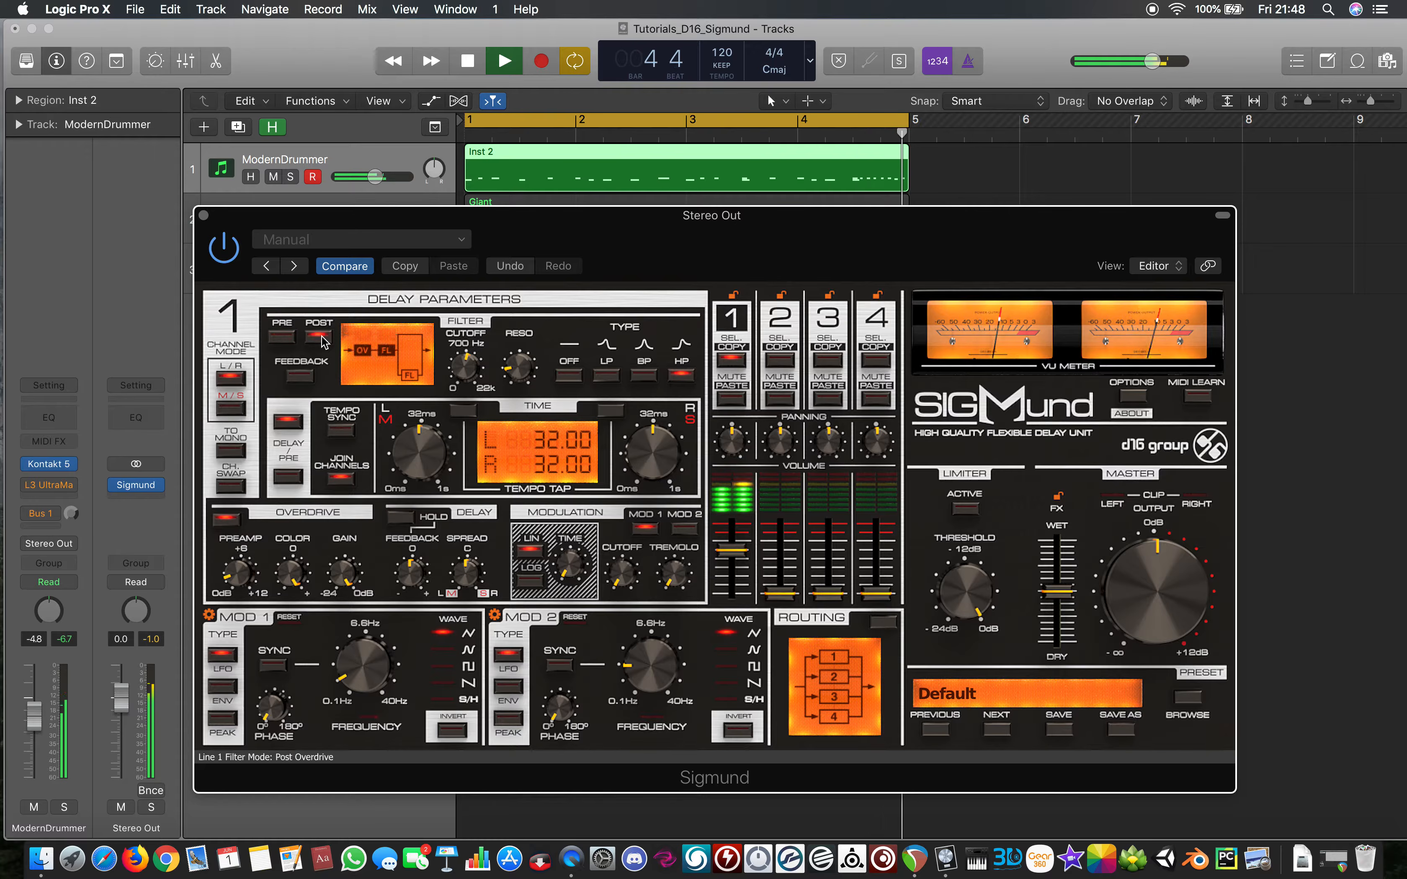
left_click(290, 336)
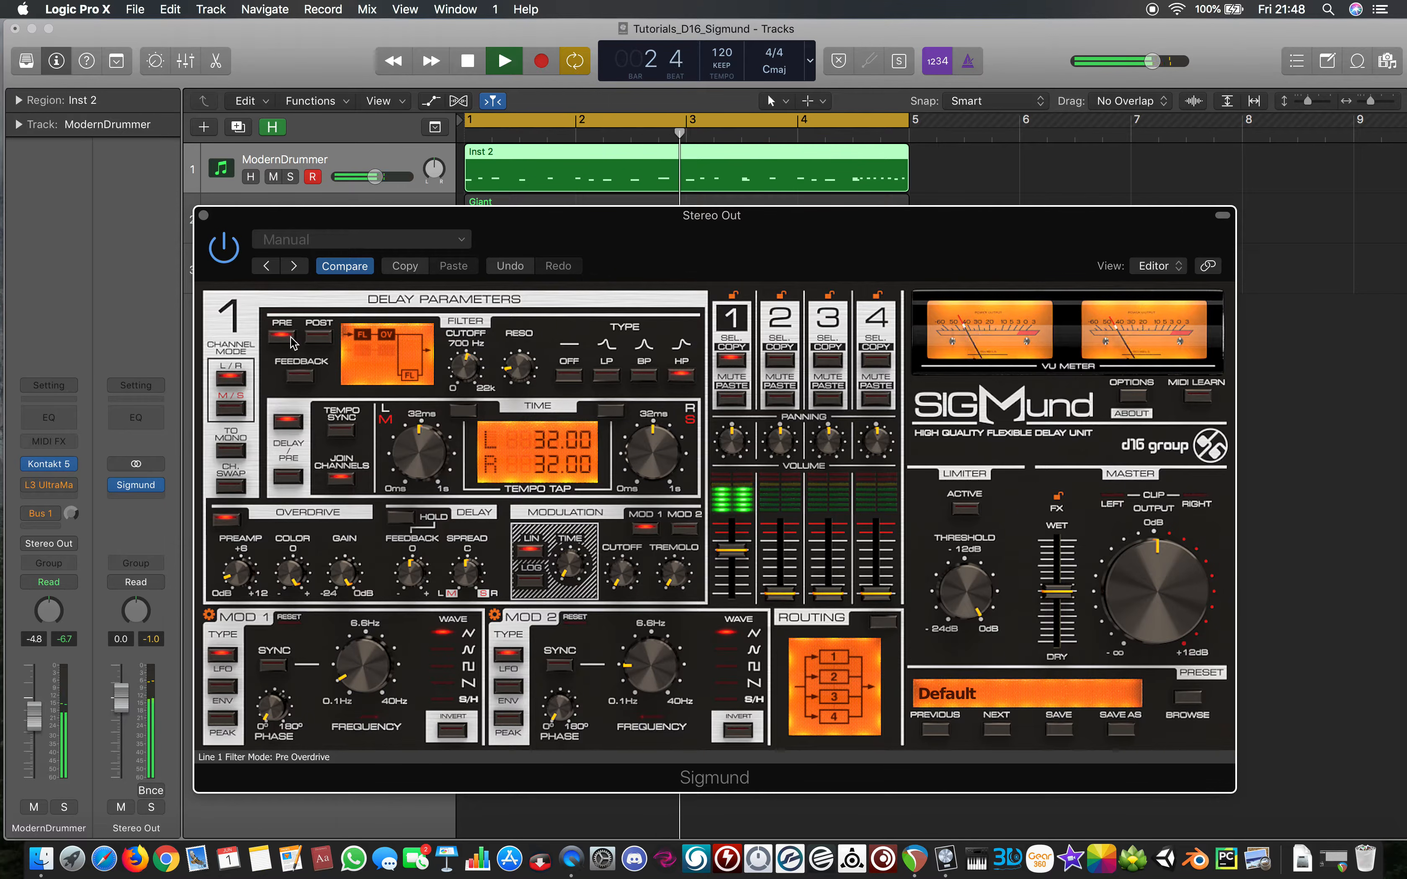
left_click(318, 337)
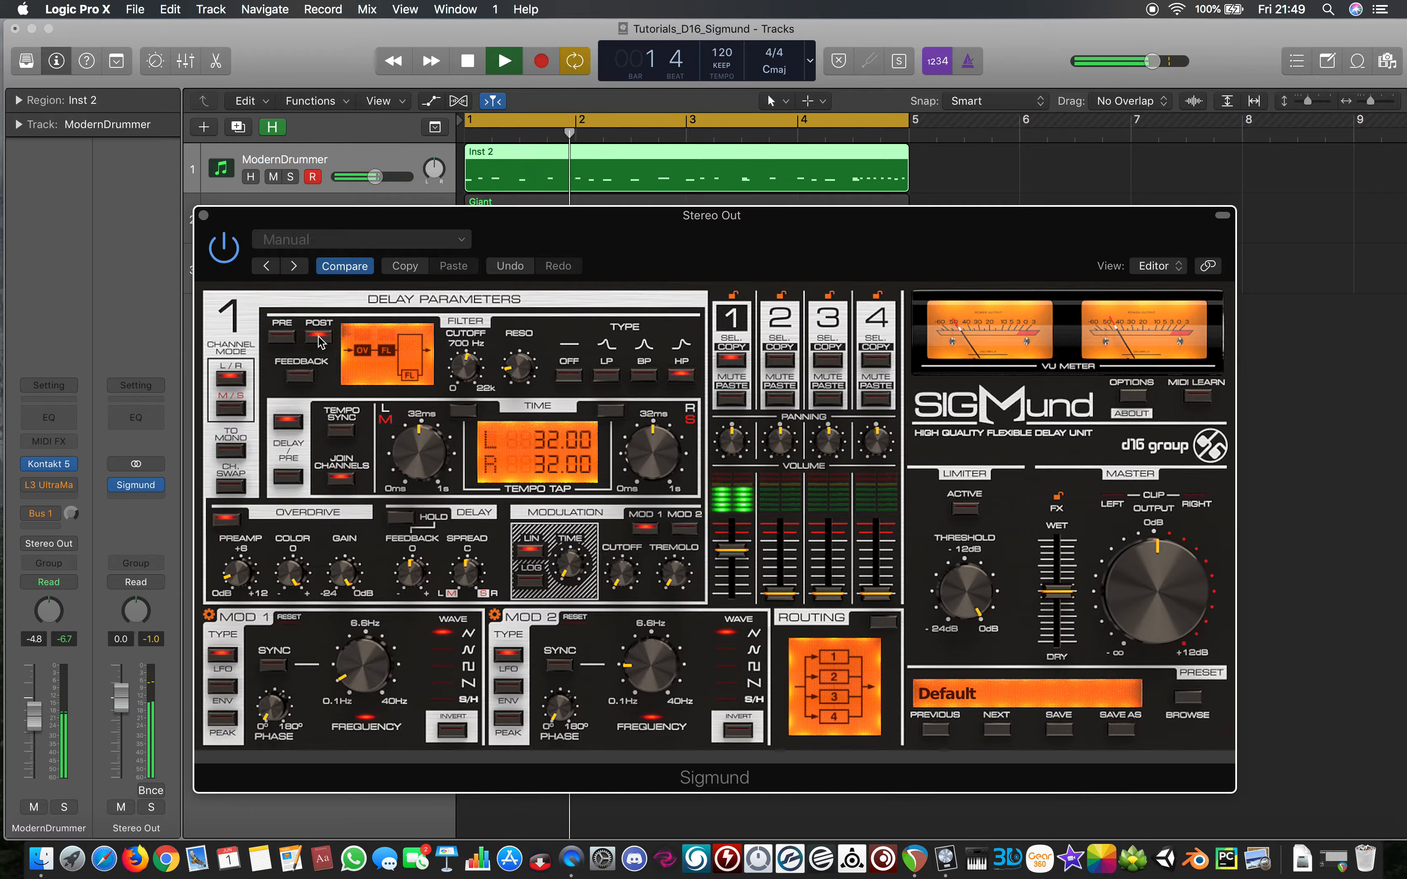
key("space")
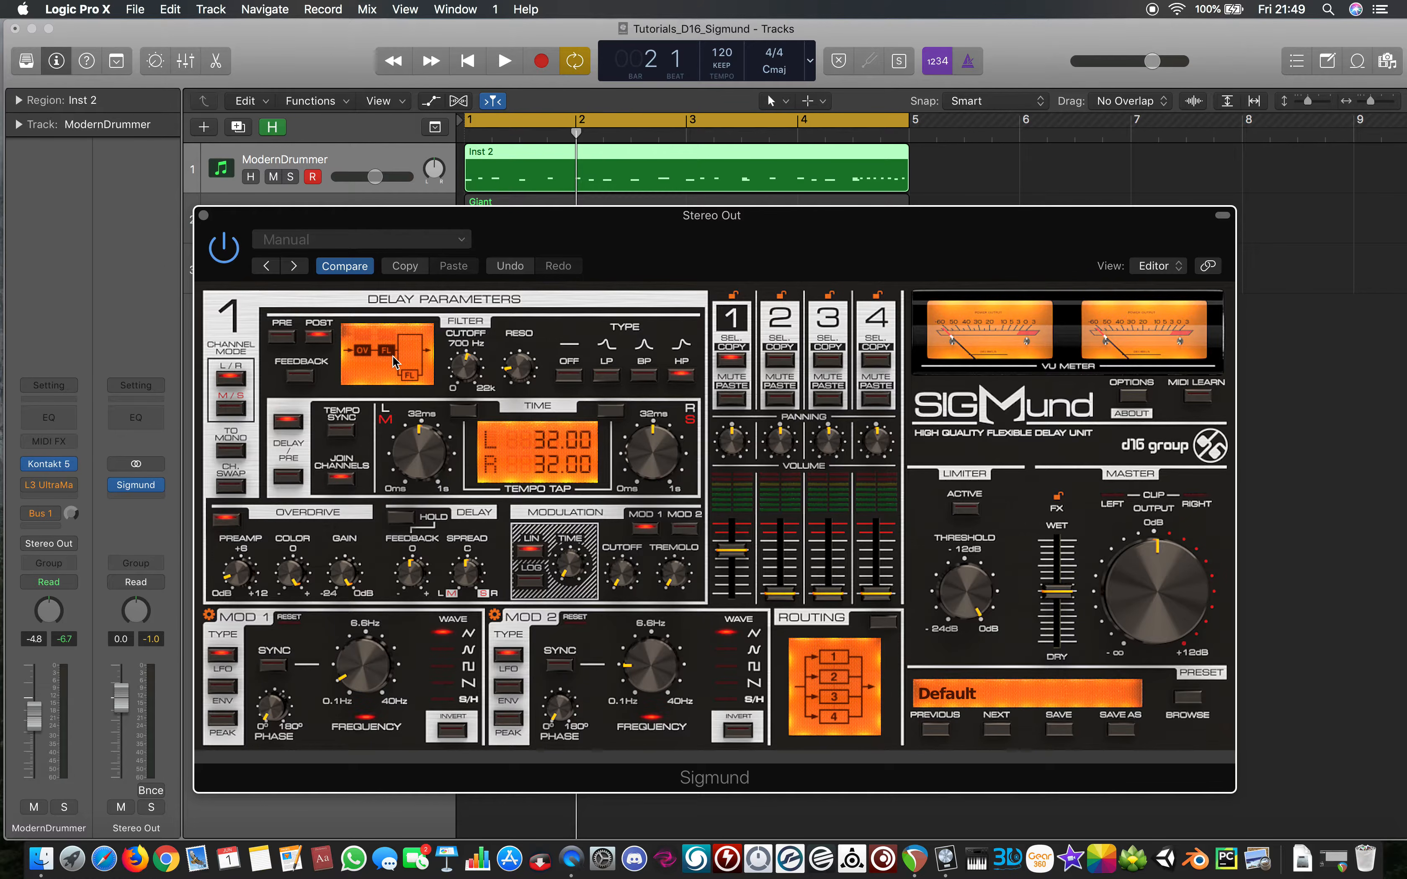
Set line 1's filter mode to Pre Overdrive with the overdrive off, and toggle the filter feedback loop while starting playback
left_click(283, 338)
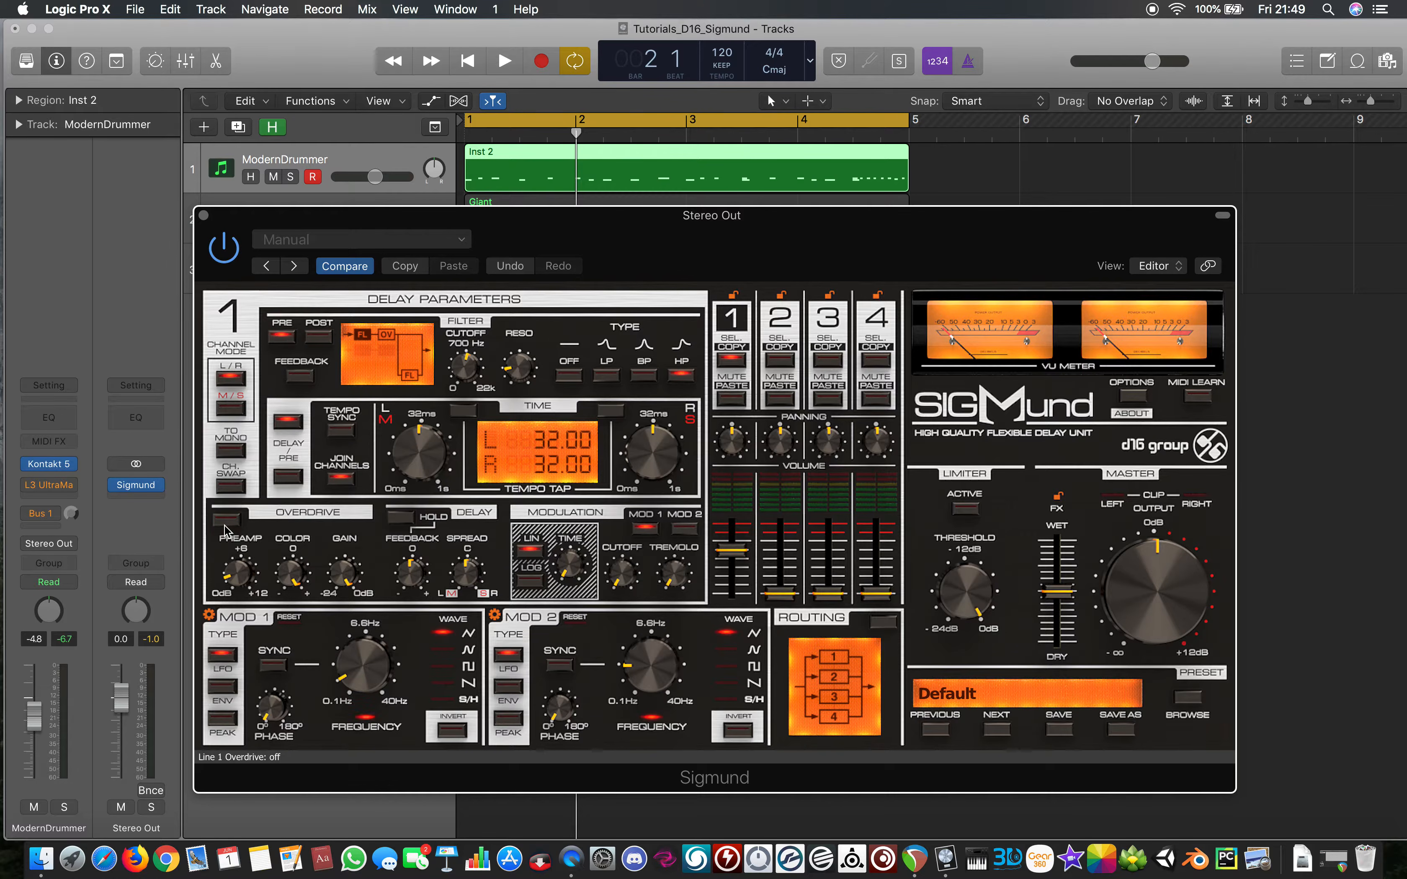
left_click(307, 380)
key("space")
left_click(302, 378)
left_click(303, 378)
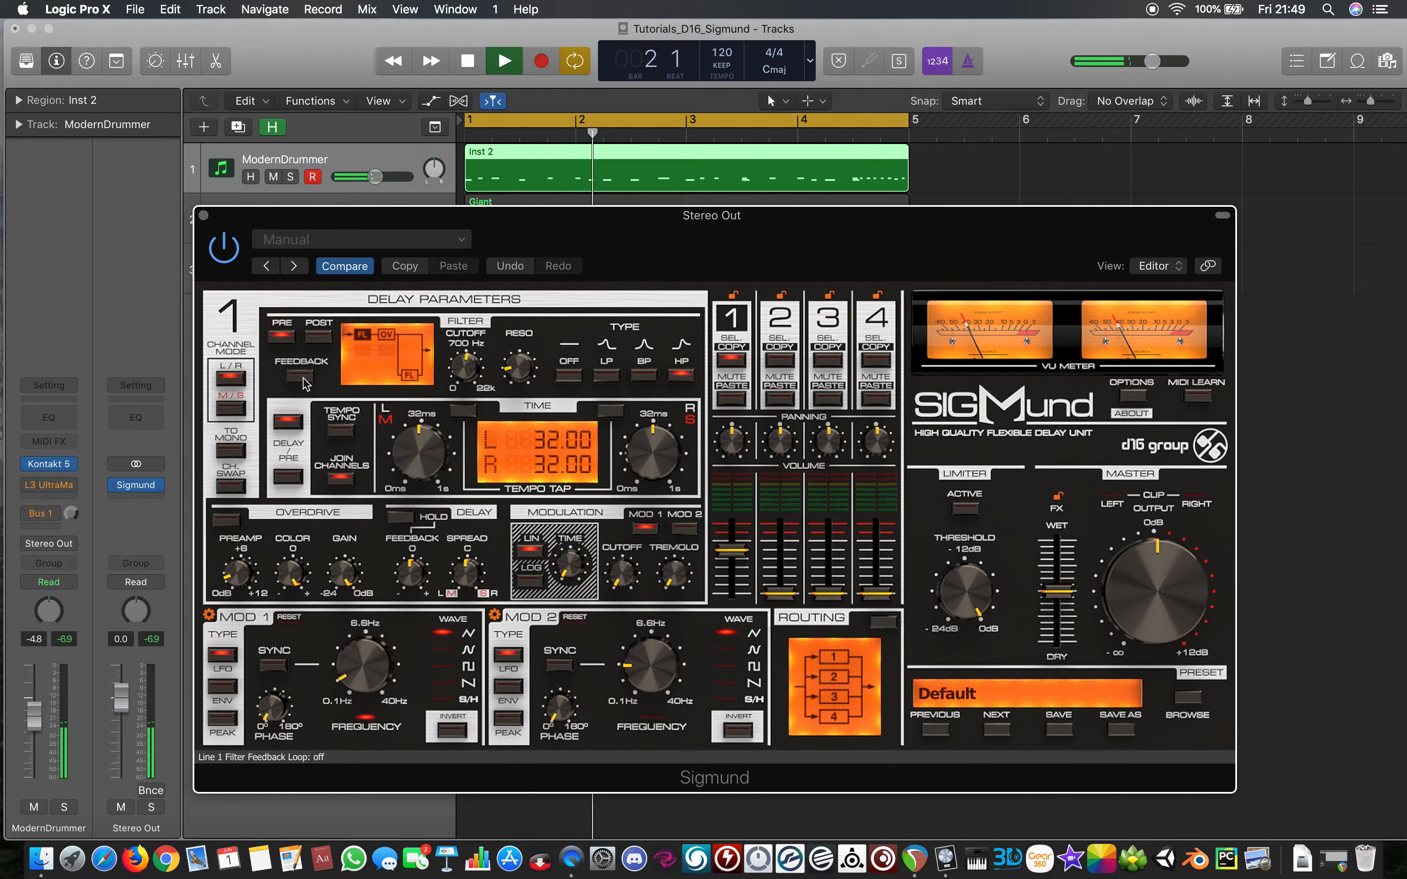
Turn line 1's filter off, stop playback and leave the filter feedback loop off
left_click(568, 377)
key("space")
left_click(298, 375)
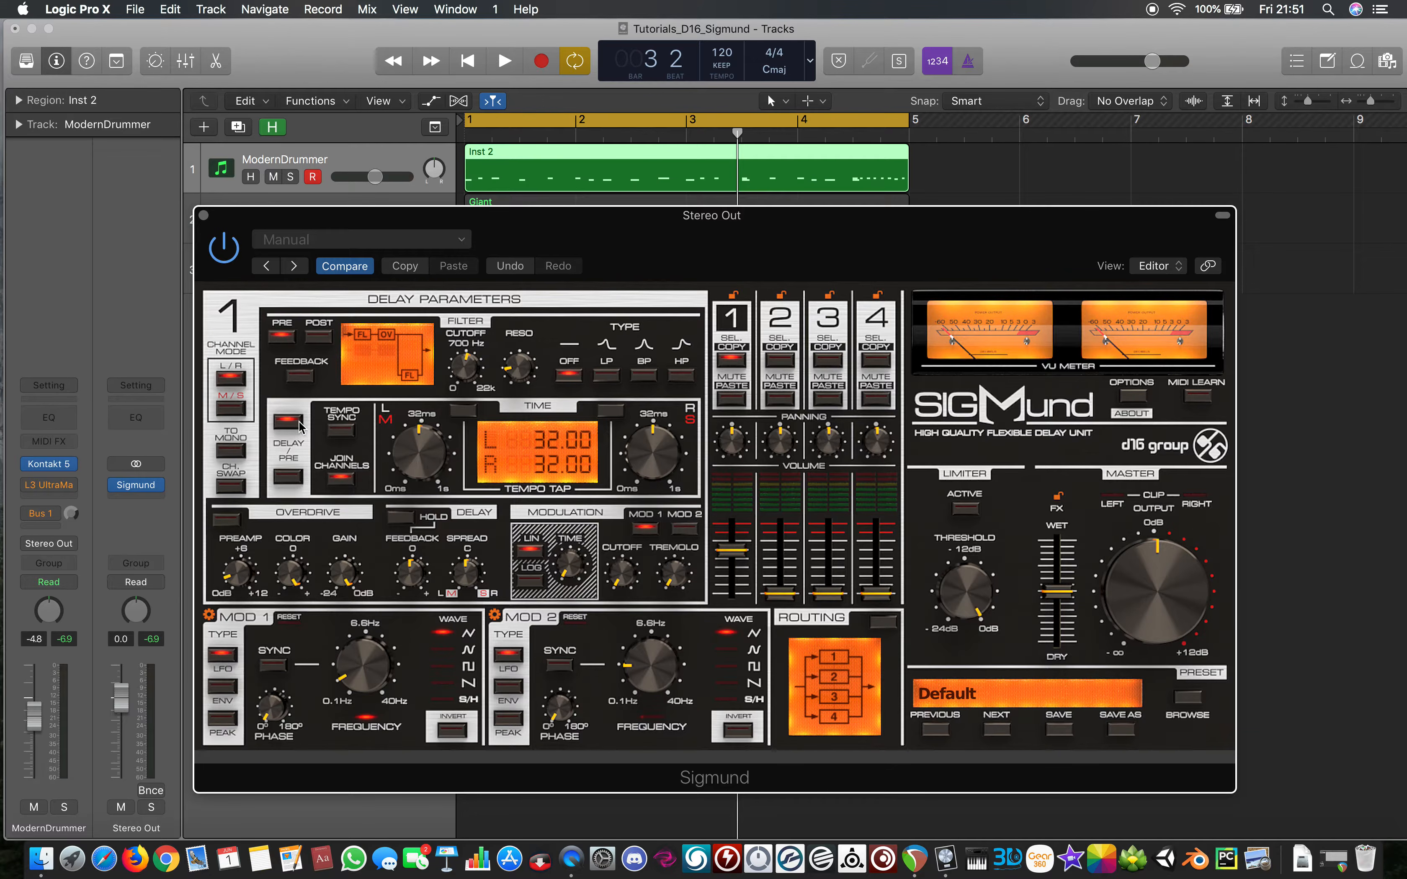
Switch line 1's time section repeatedly between delay and pre-delay, ending on the delay settings
left_click(290, 478)
left_click(288, 427)
left_click(292, 477)
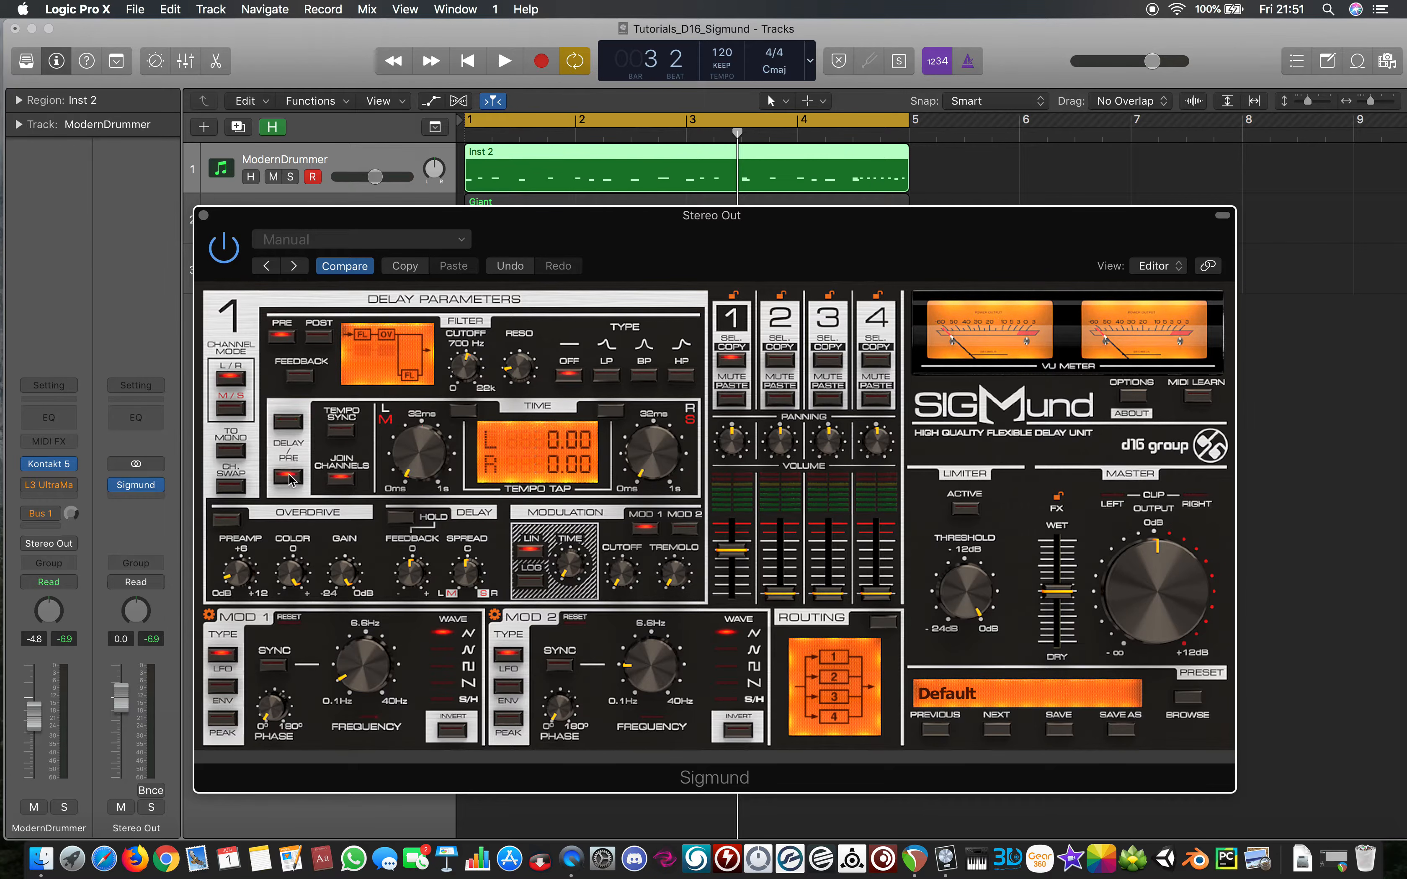
left_click(287, 435)
left_click(292, 477)
left_click(283, 427)
Turn on tempo sync for line 1's delay and change Logic's transport display to Custom
left_click(341, 429)
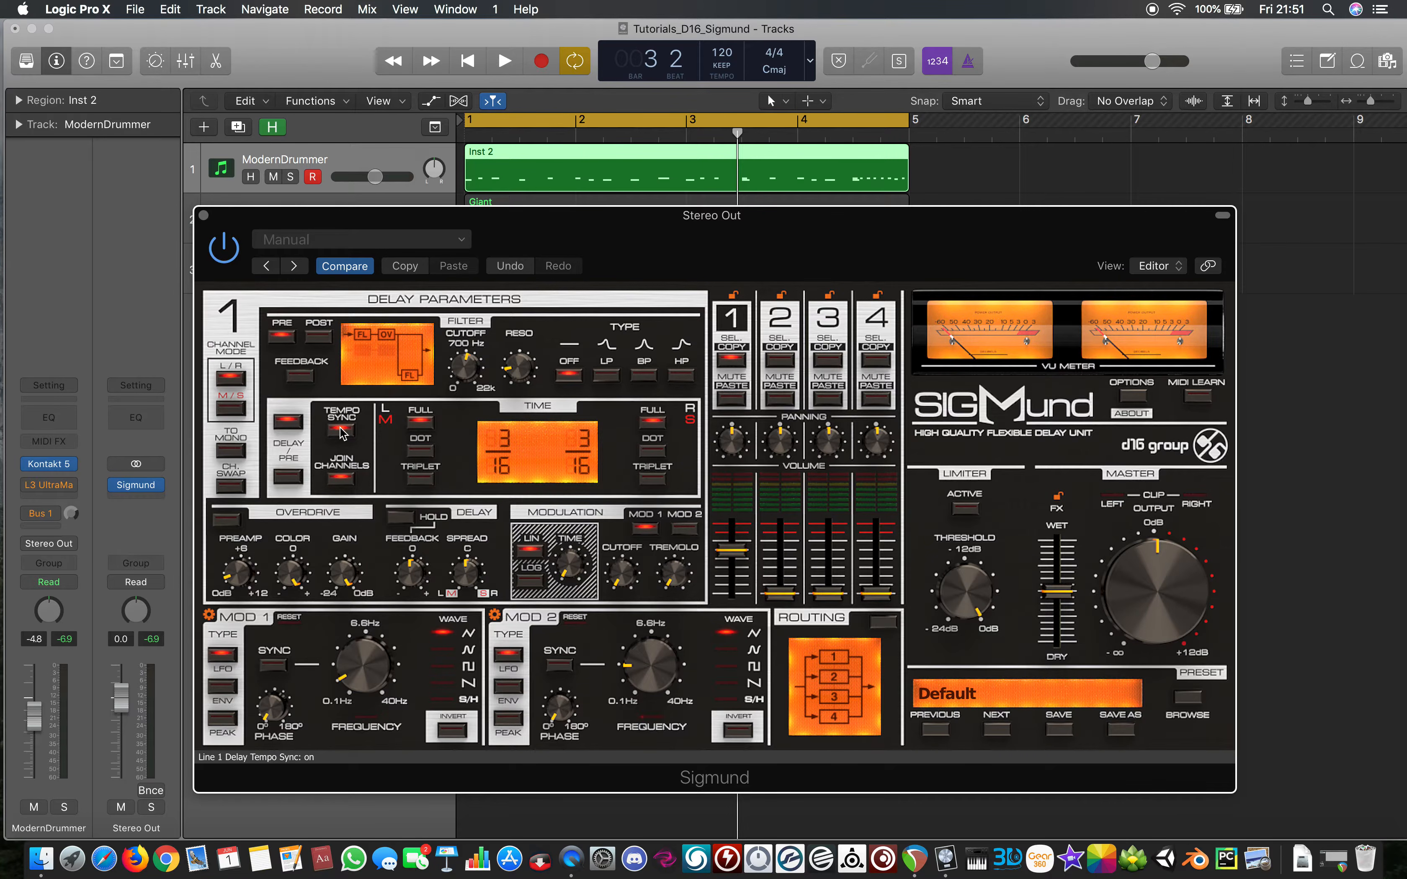
left_click(810, 64)
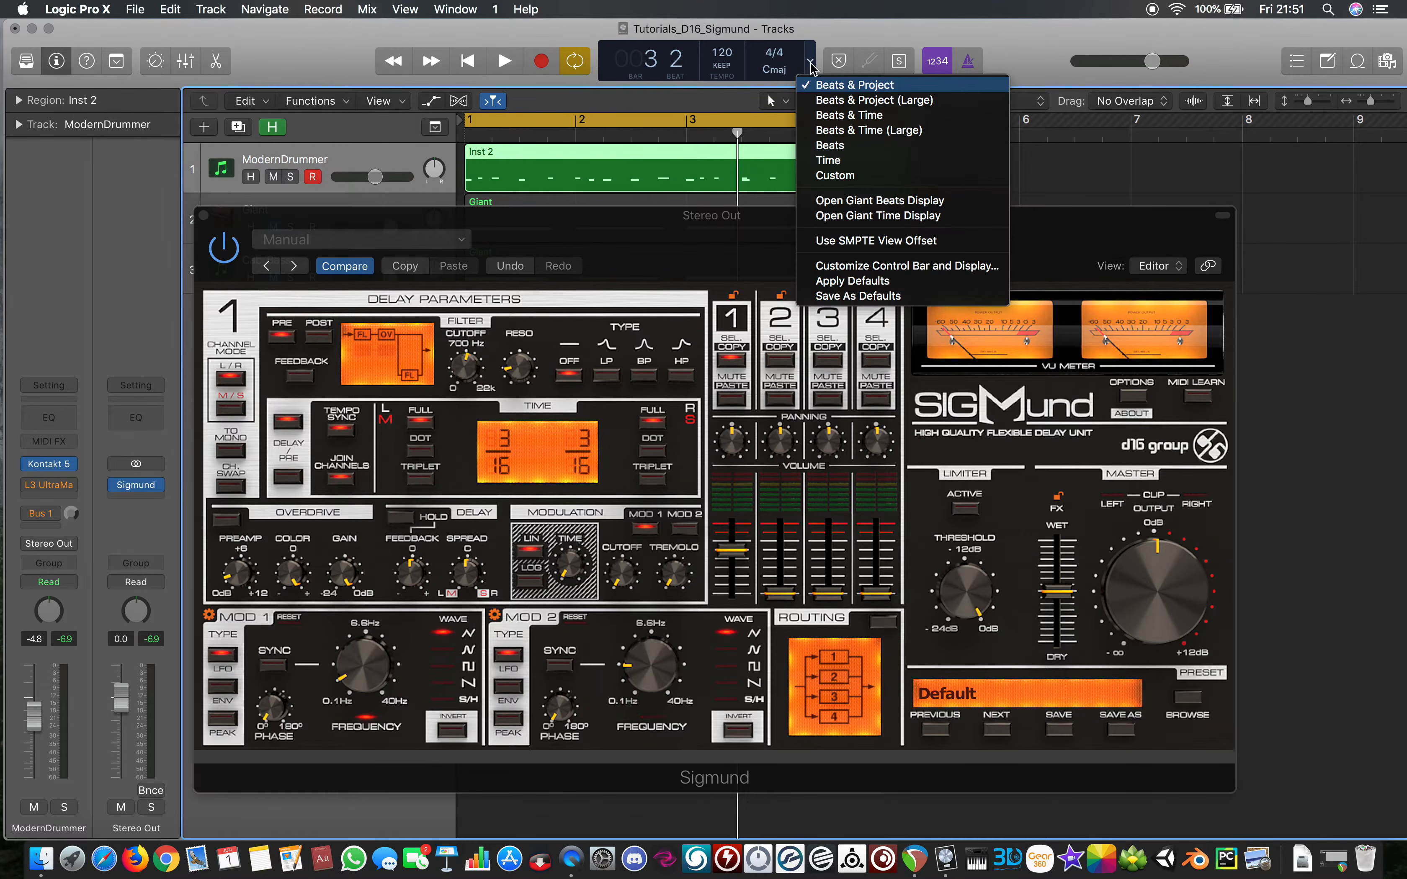
left_click(835, 175)
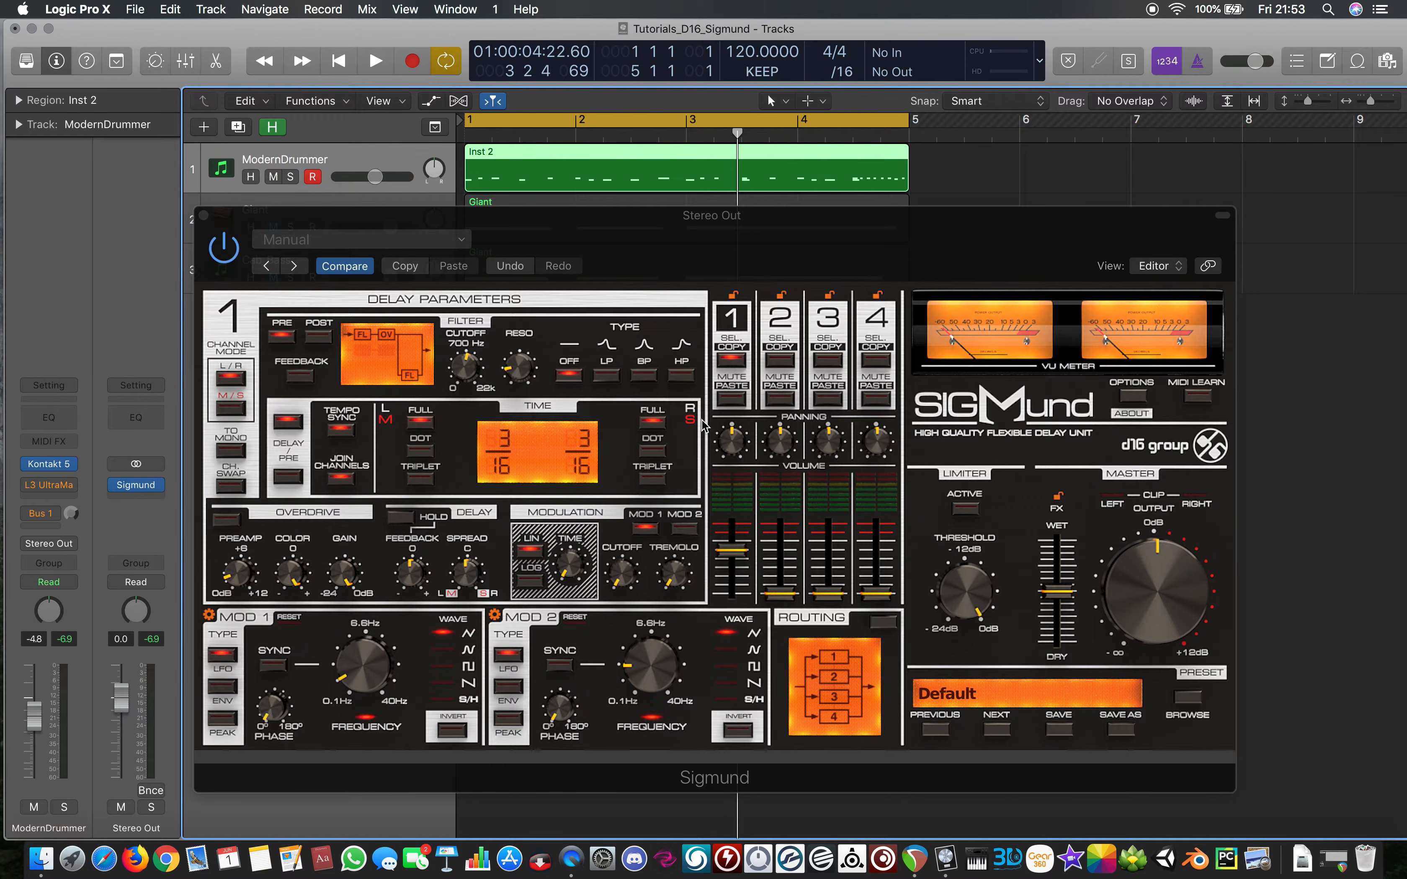
Try the Dot, Full and Triplet rhythmic scales for line 1's delay, ending on Full with the channels joined
left_click(655, 450)
left_click(650, 426)
left_click(653, 476)
left_click(645, 450)
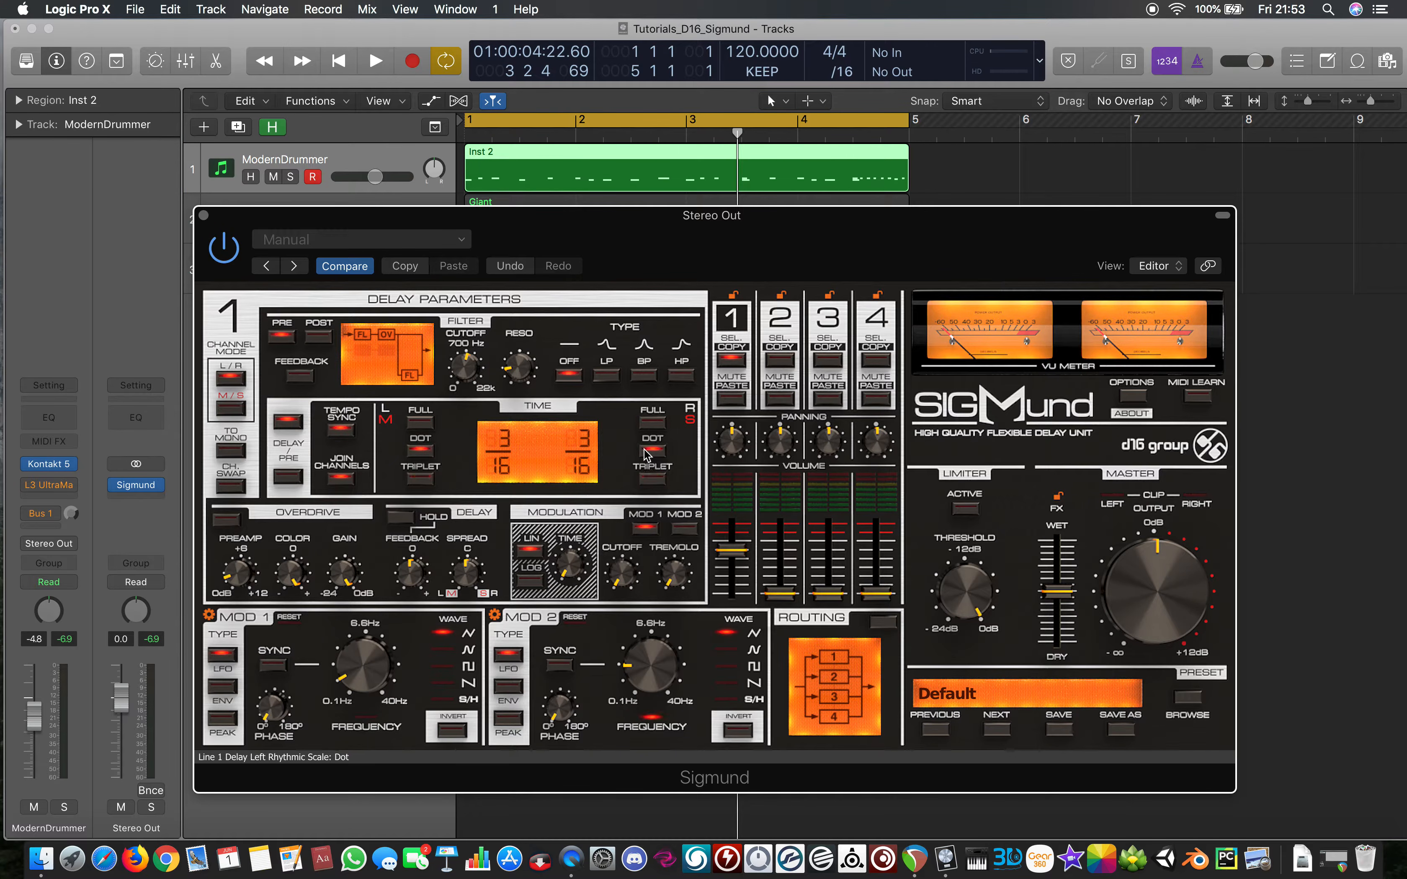
left_click(654, 421)
left_click(346, 480)
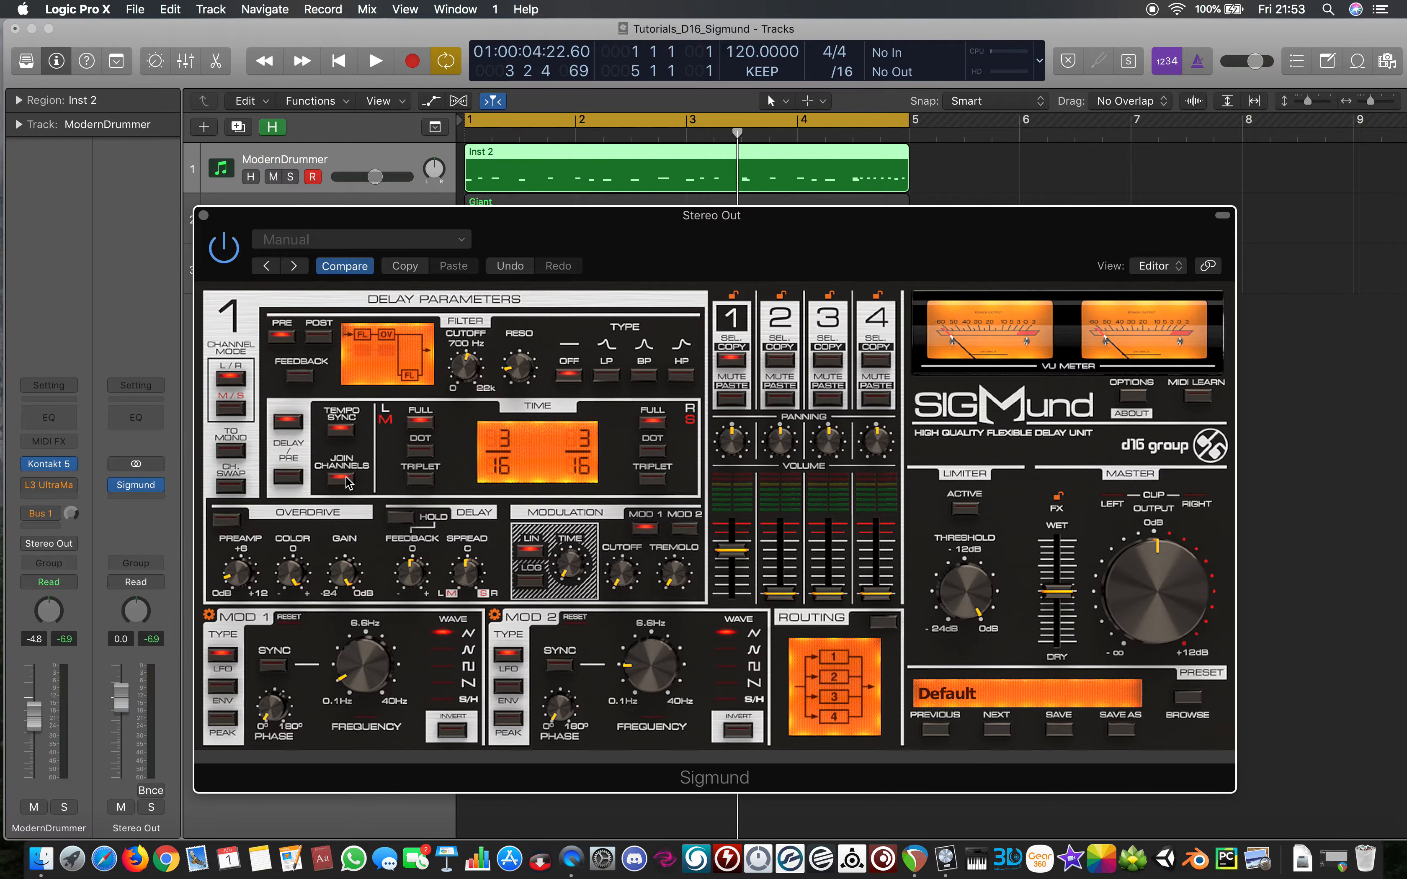
Play the loop with line 1's synced delay, turn tempo sync off to compare, and stop playback
key("space")
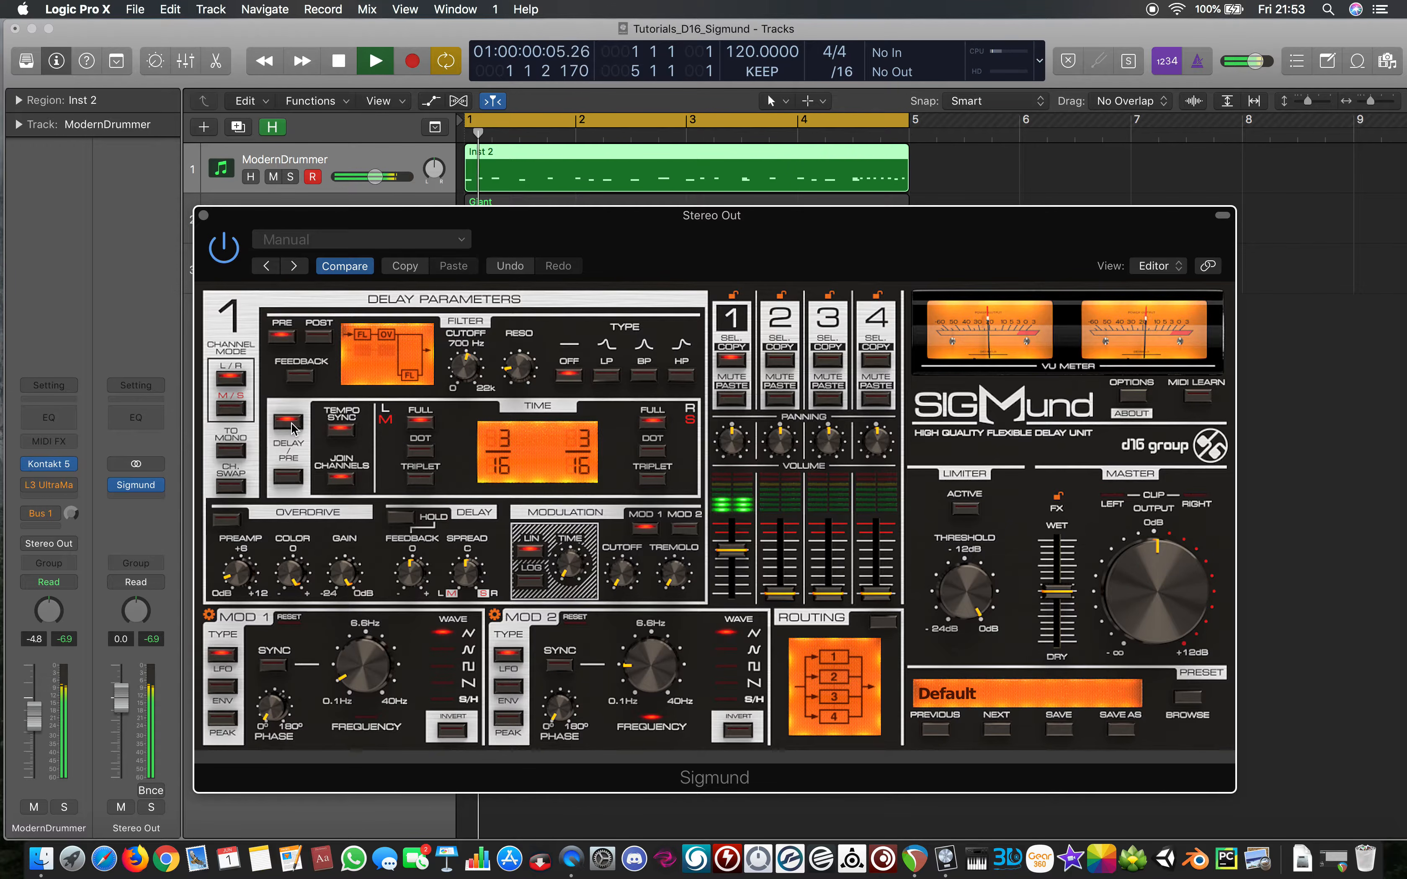
left_click(342, 434)
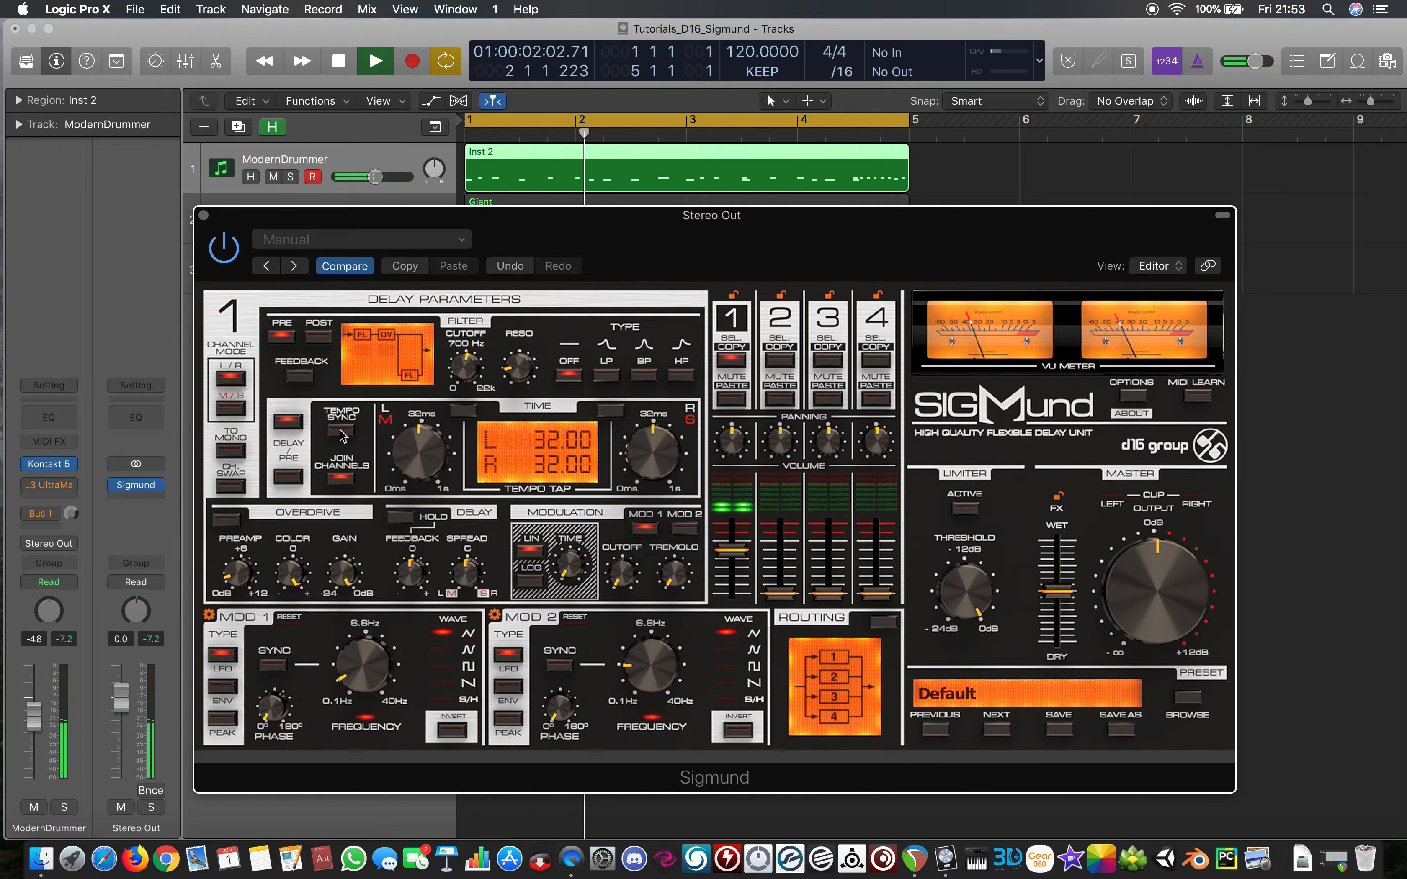
key("space")
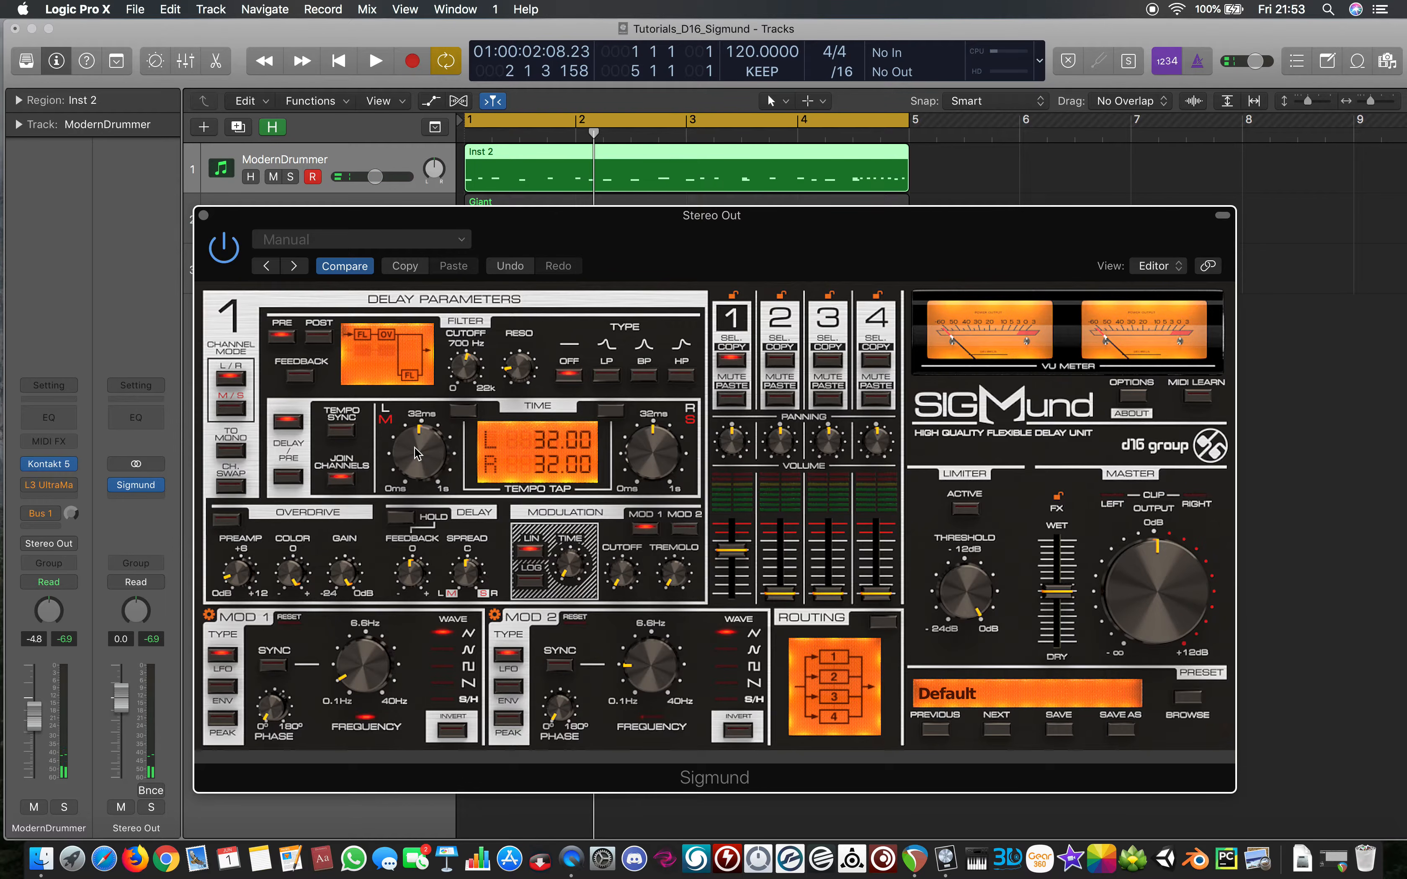
Vary line 1's delay times with the channels joined and separated, ending with both channels joined at 129.20 ms
left_click_drag(417, 453, 430, 503)
left_click(342, 479)
left_click_drag(430, 498, 409, 411)
left_click_drag(663, 456, 681, 464)
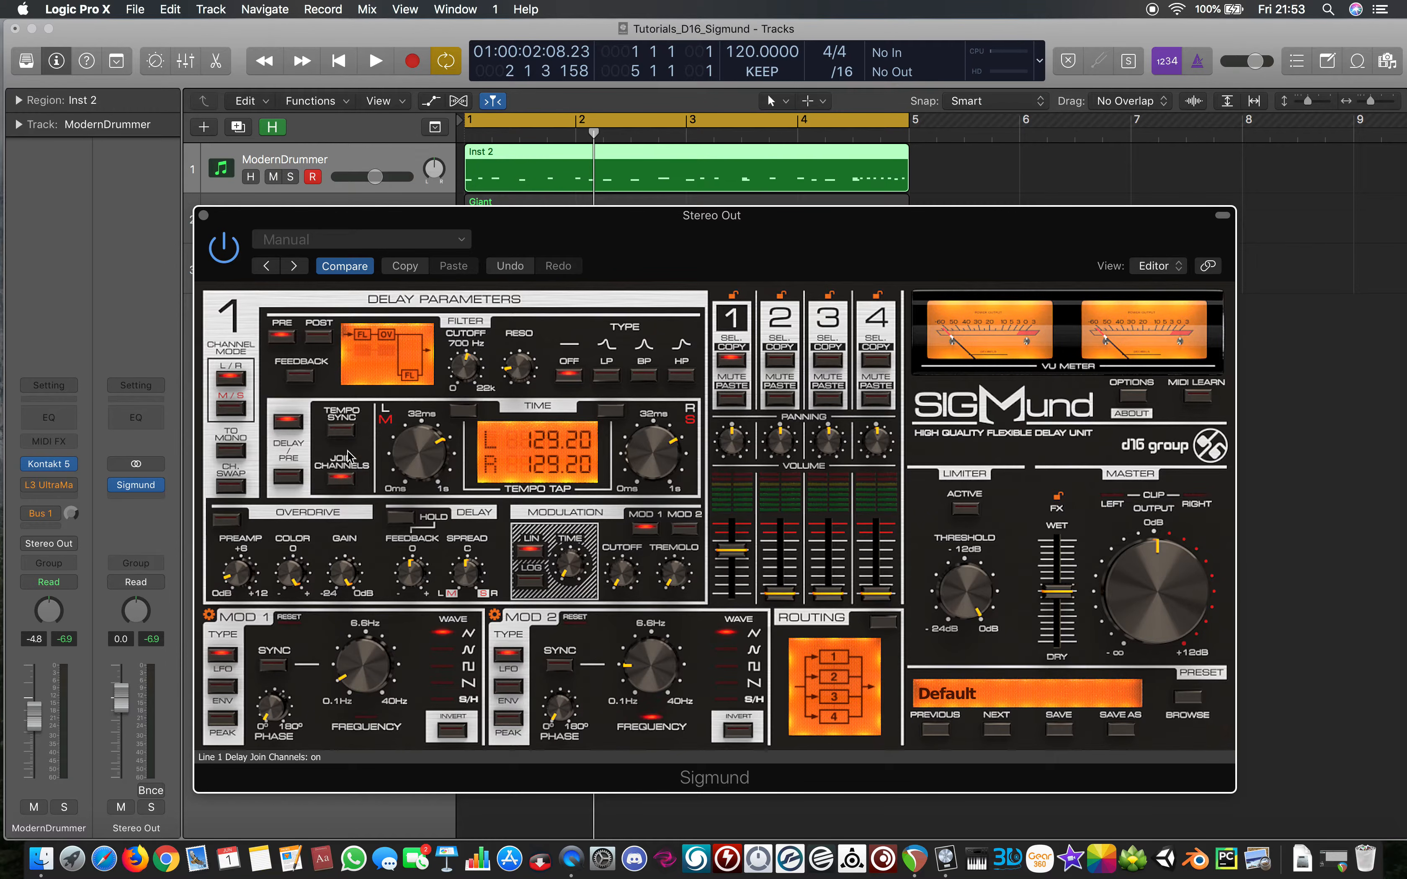
Turn tempo sync on for line 1's delay and audition the Dot and Triplet scales with the loop, ending on Triplet
left_click(342, 430)
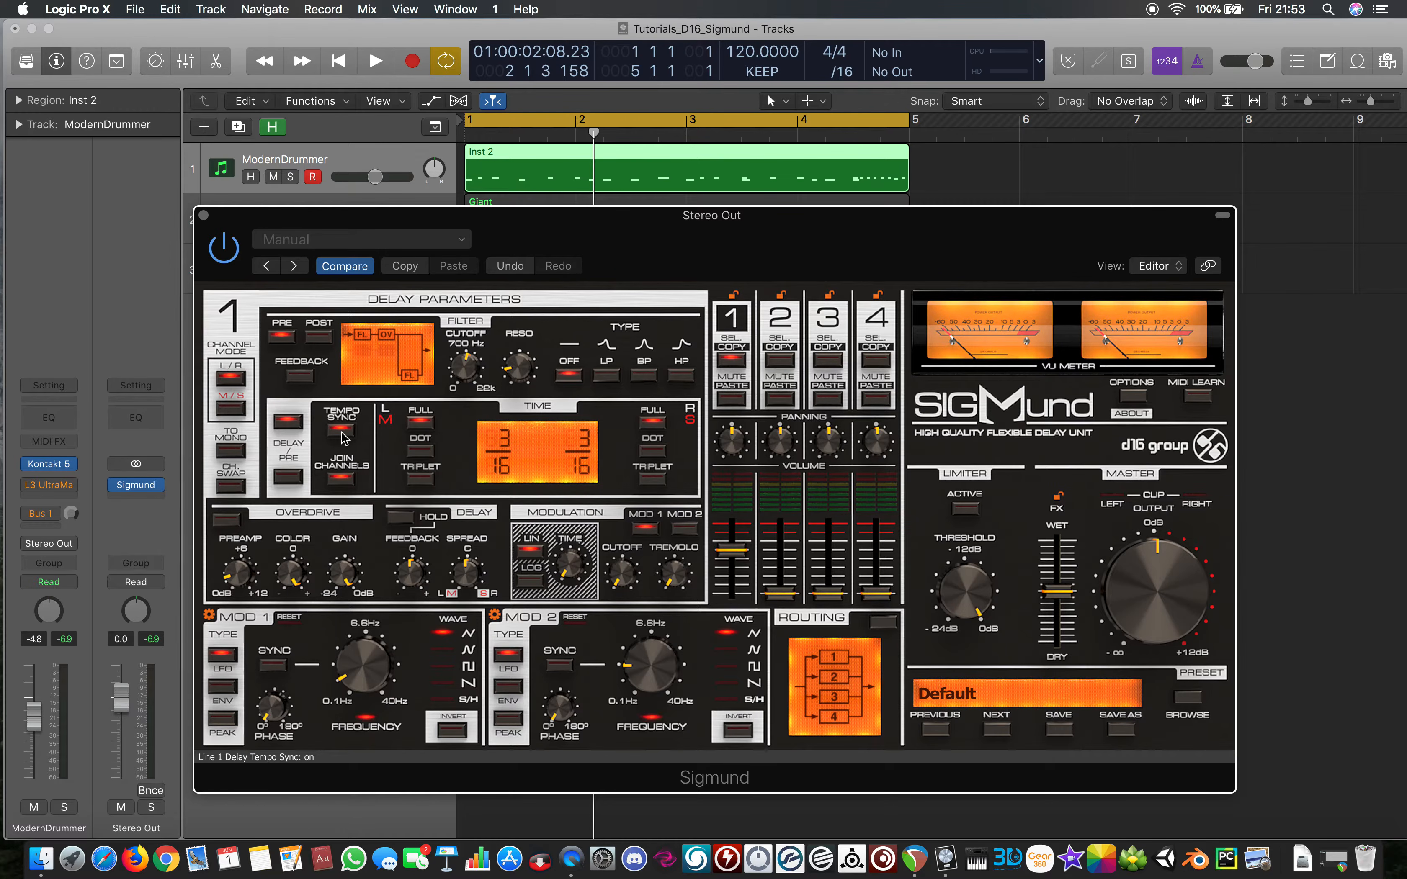
key("space")
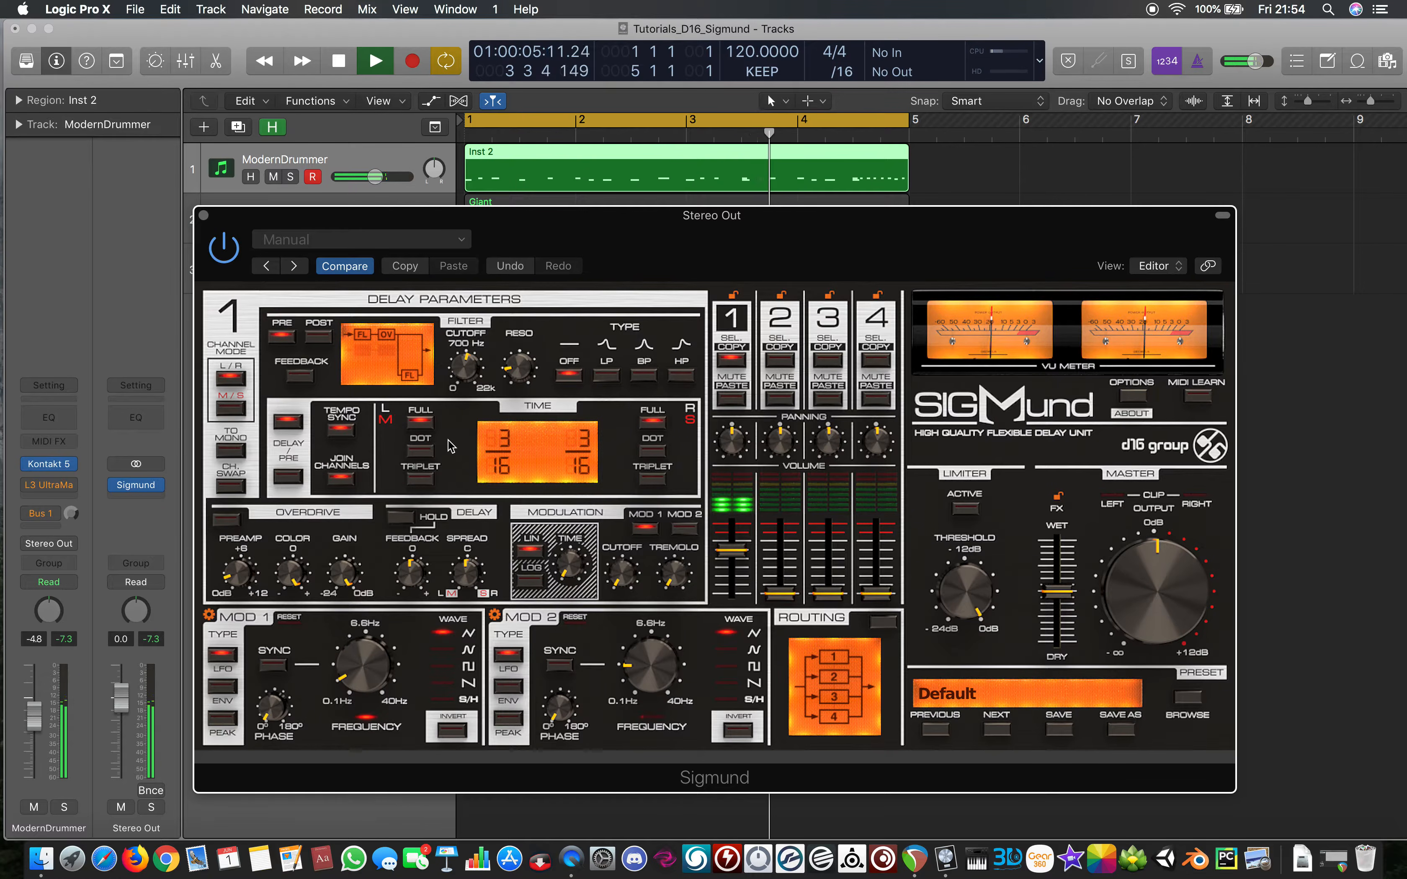
left_click(421, 449)
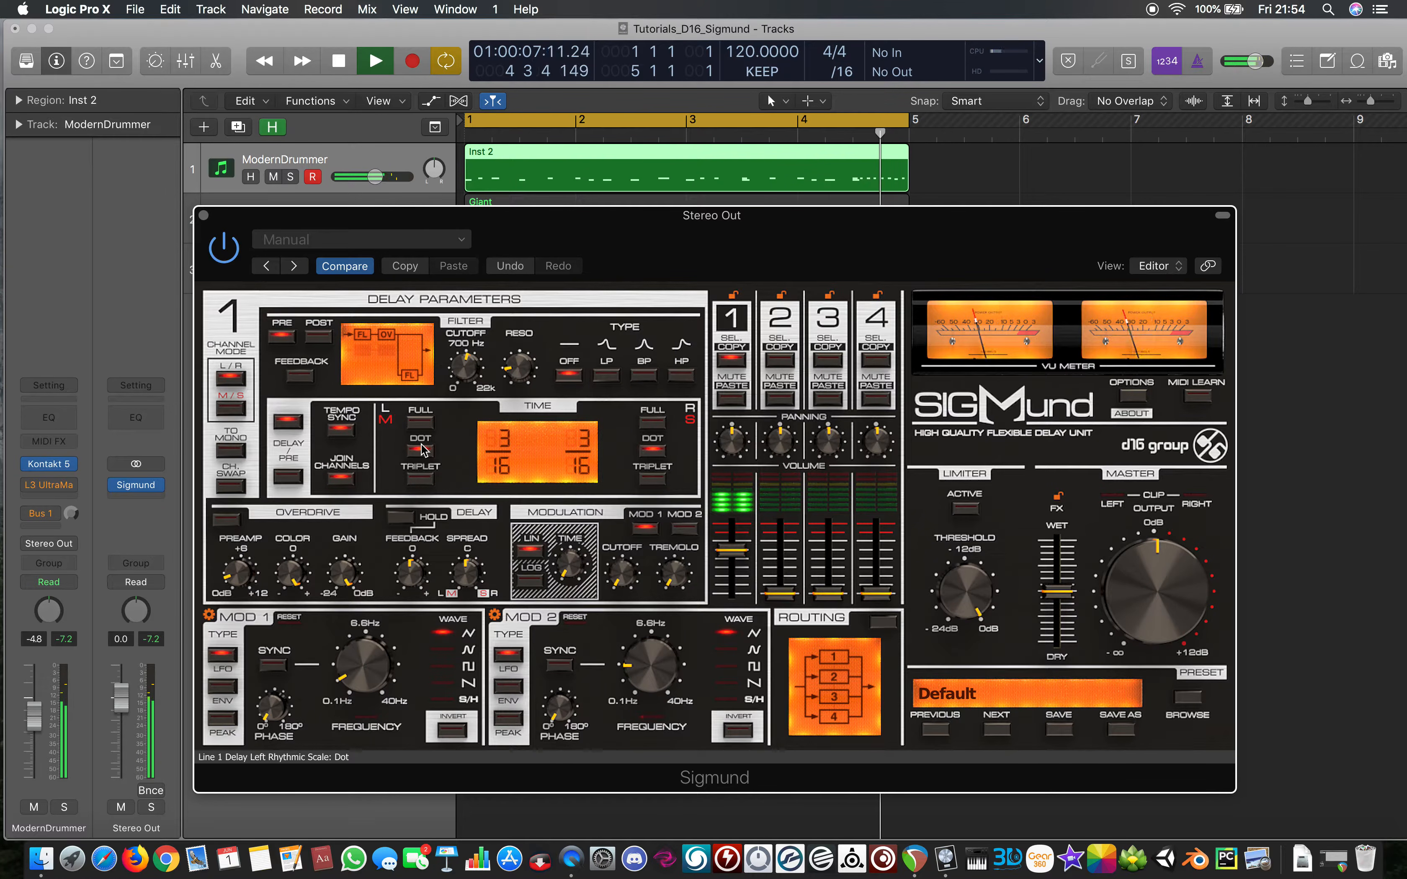
key("space")
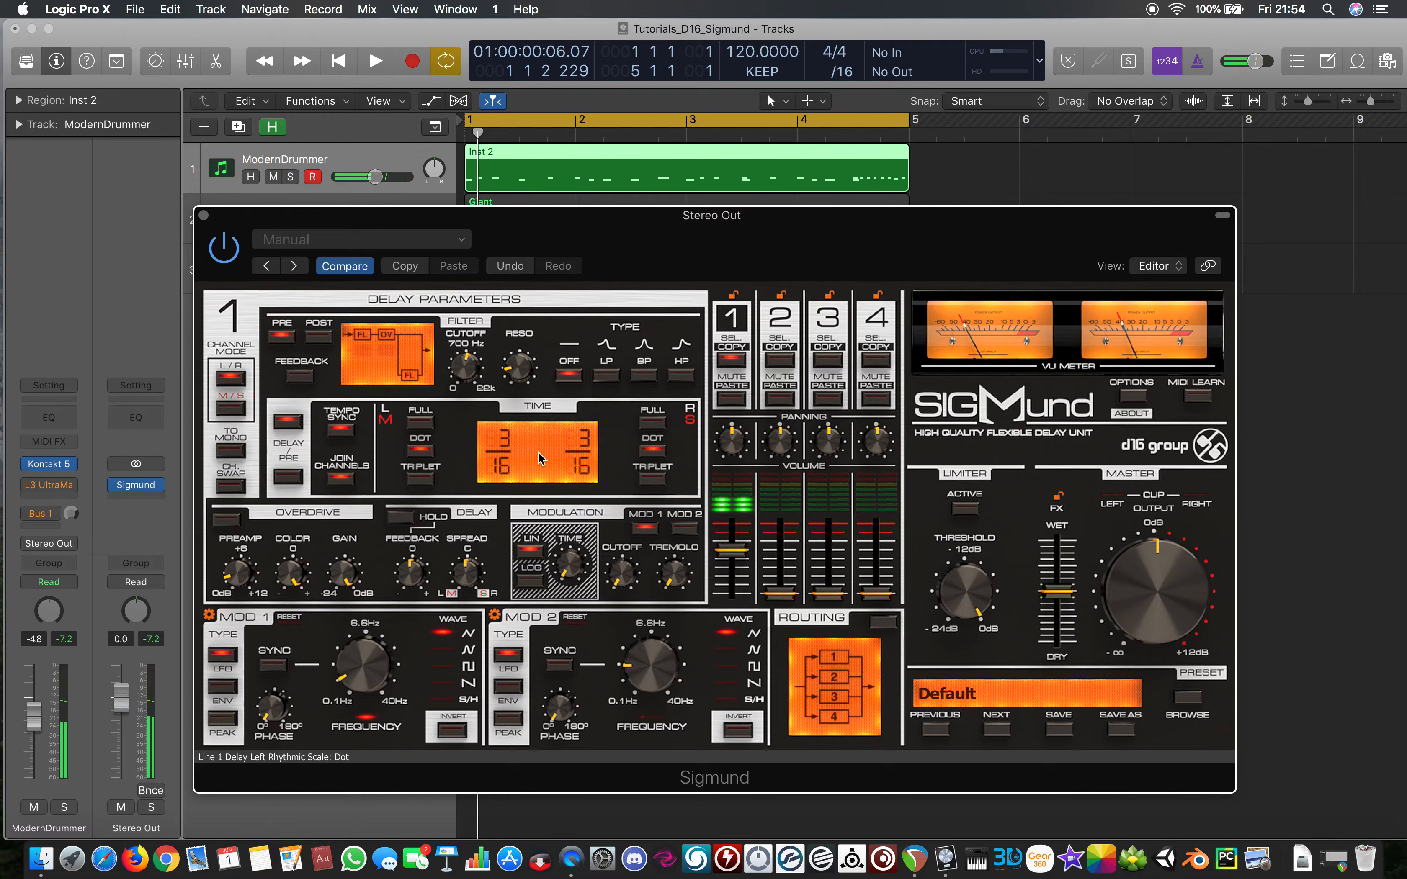
key("space")
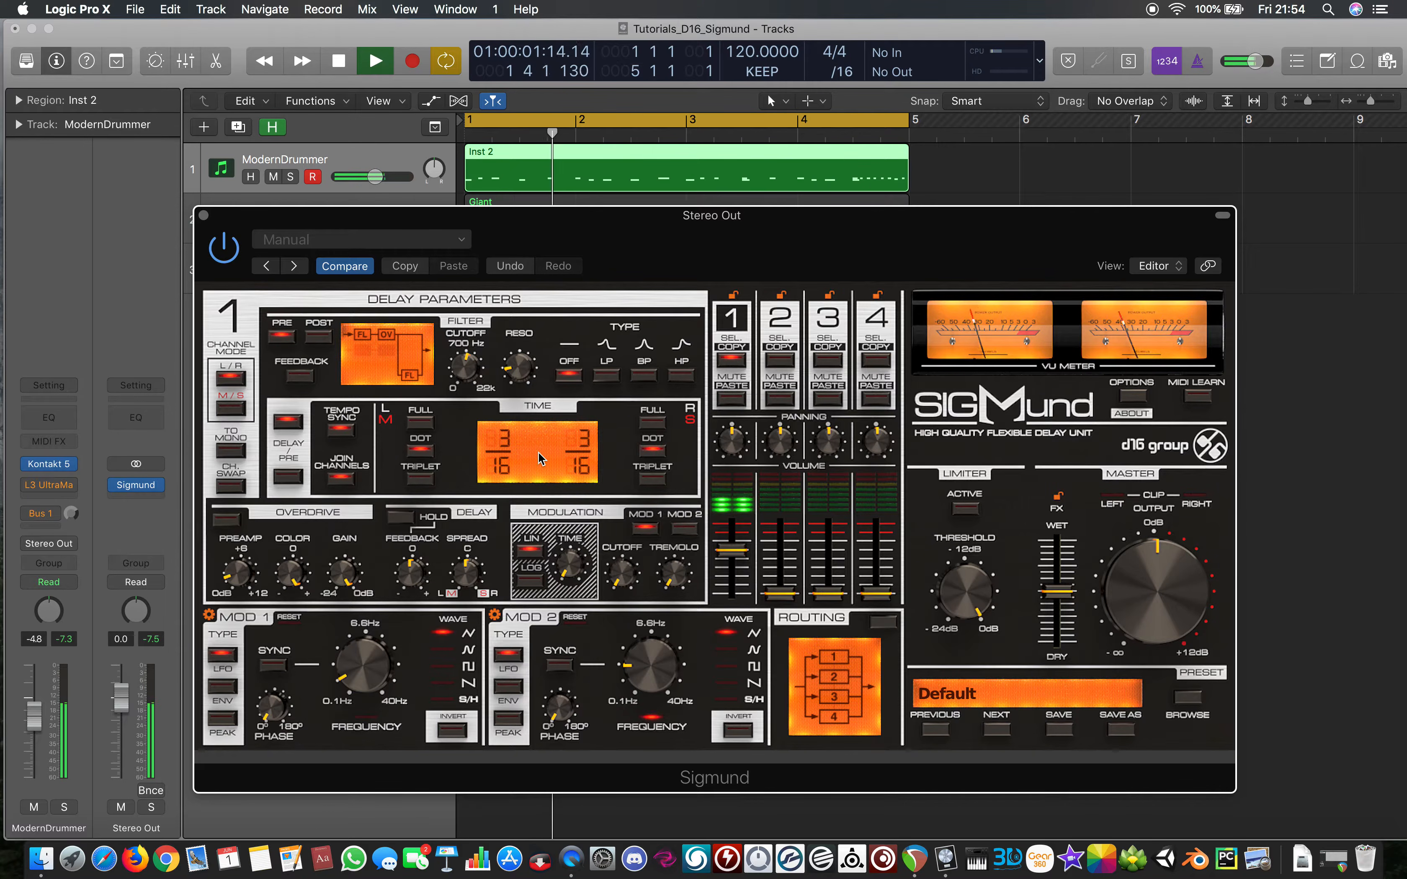
key("space")
left_click(421, 479)
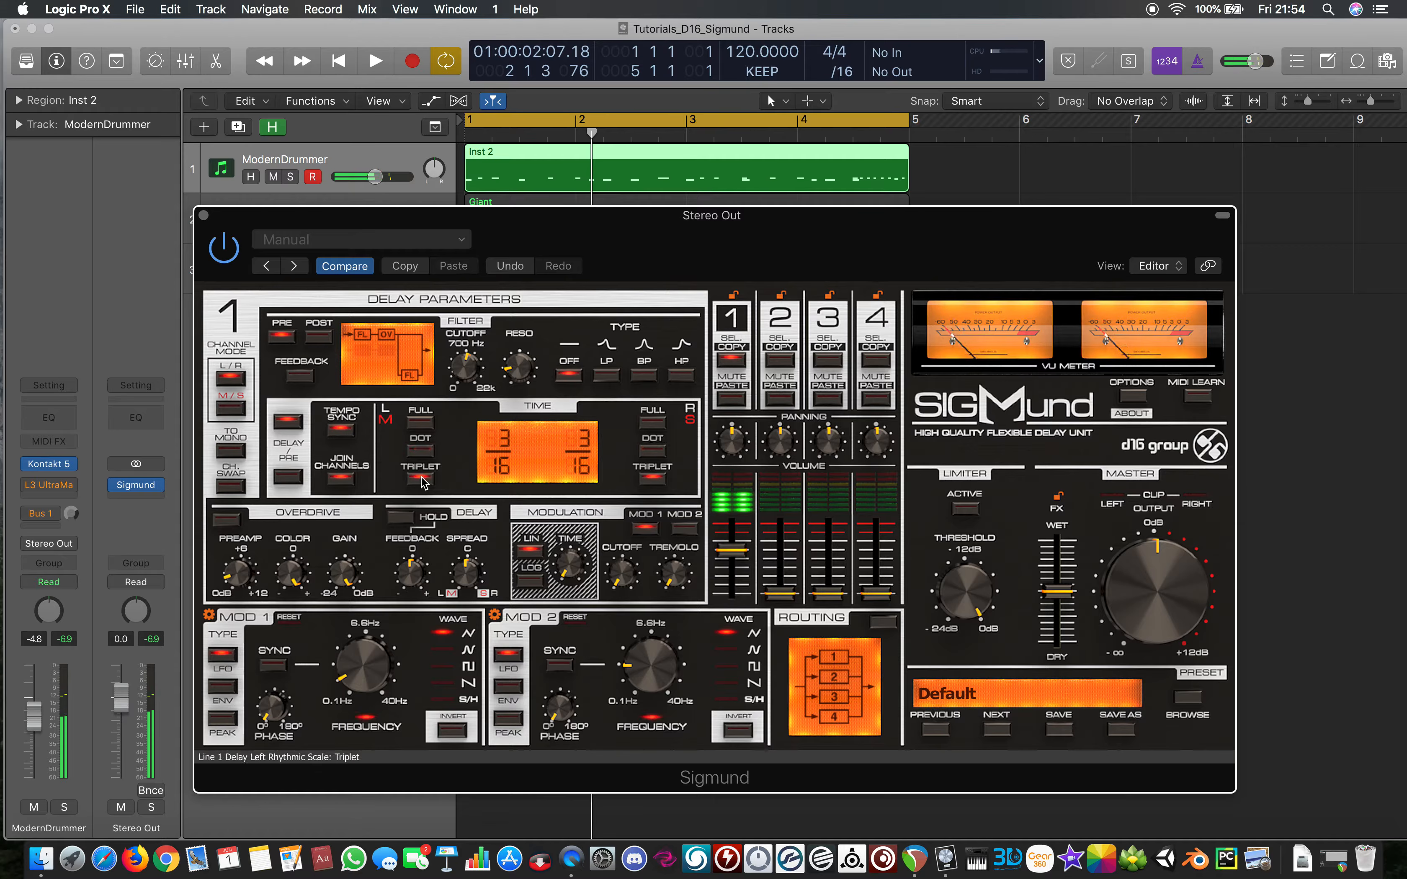
key("space")
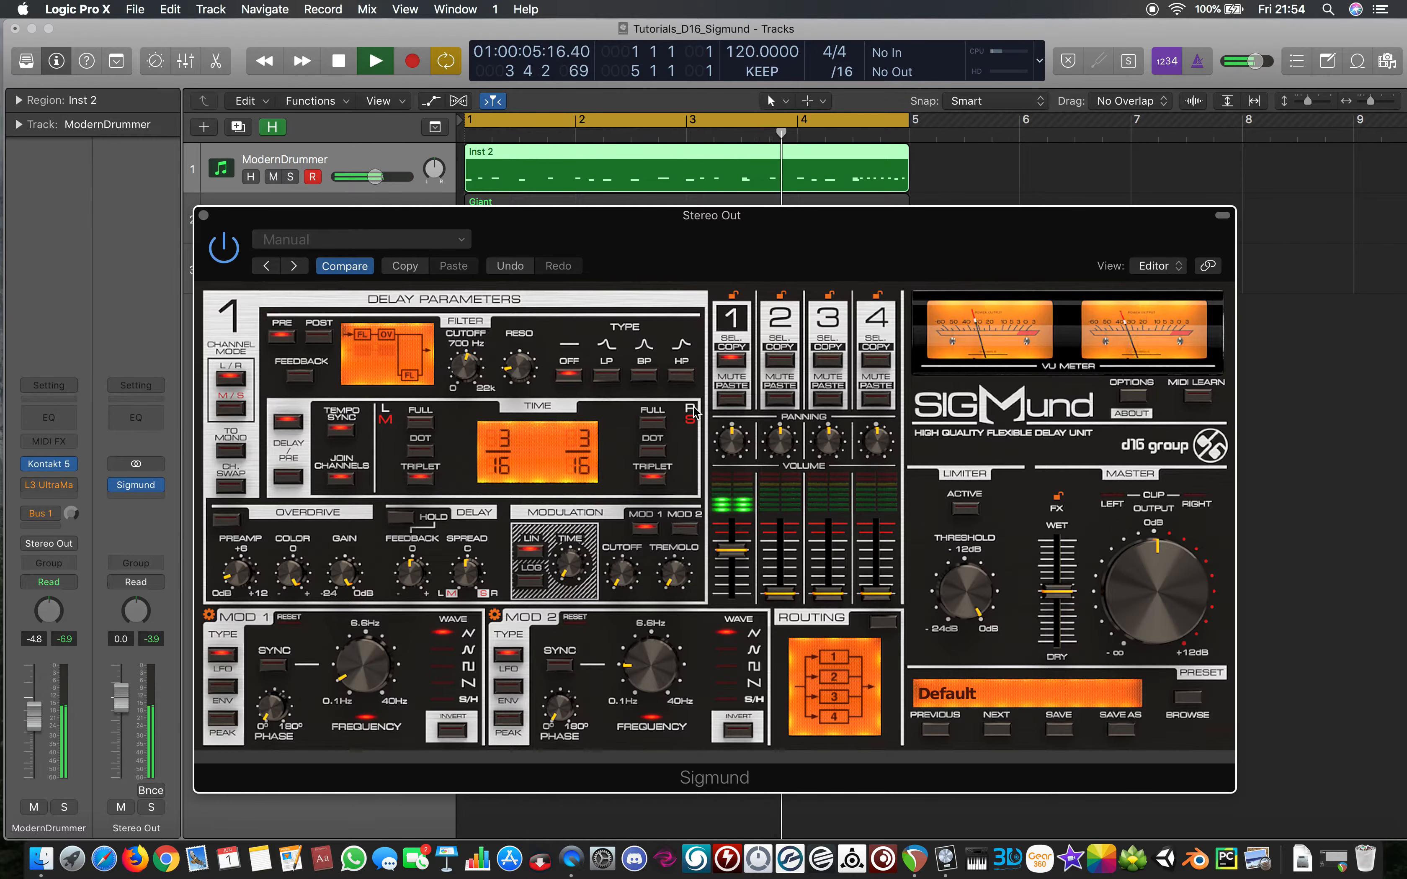
Switch line 1's time section to pre-delay and set the pre-delay time to 29.67 ms on both channels
left_click(291, 477)
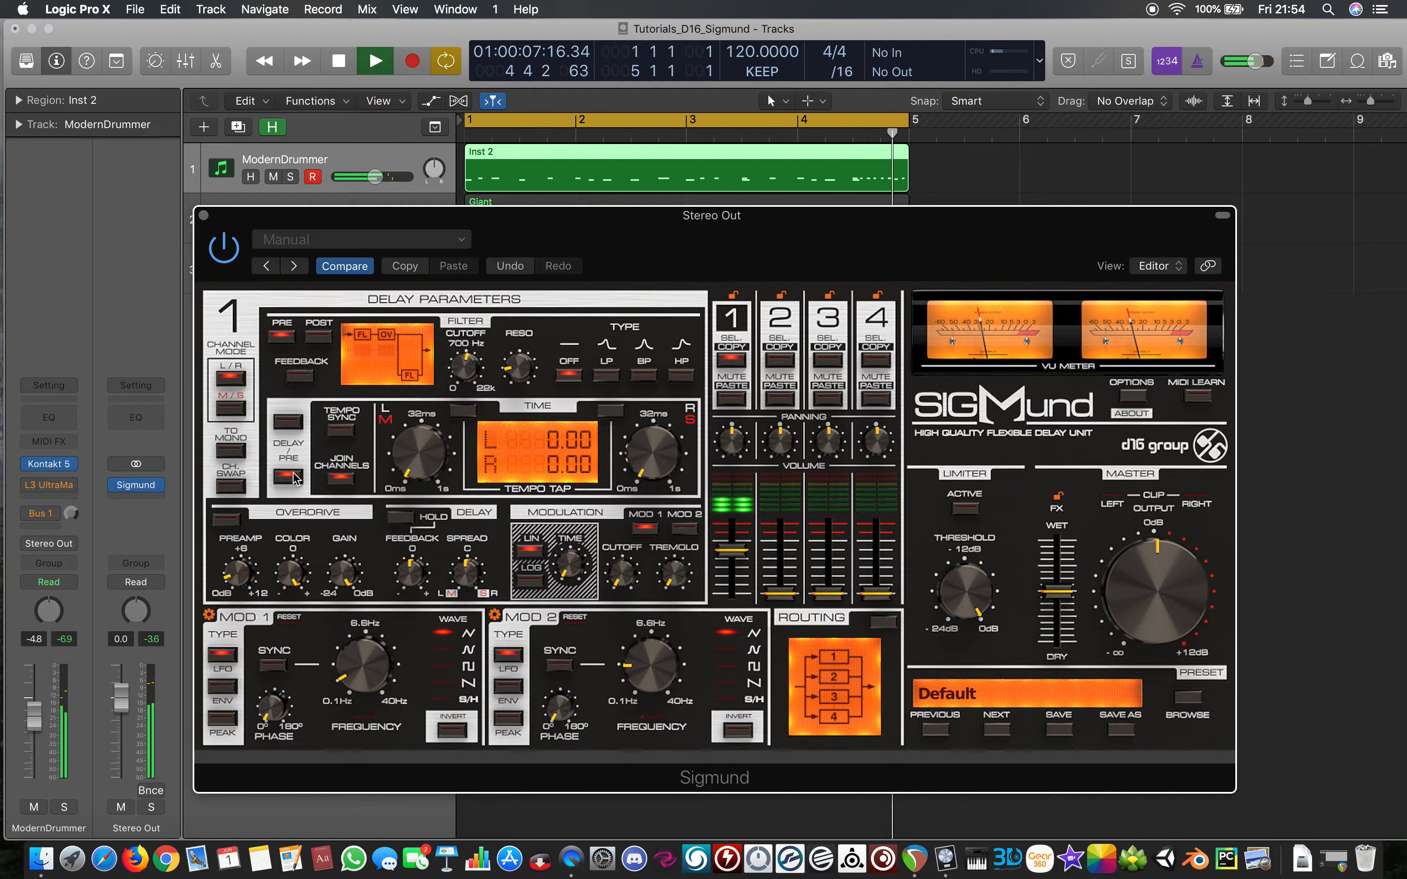
left_click_drag(436, 463, 433, 367)
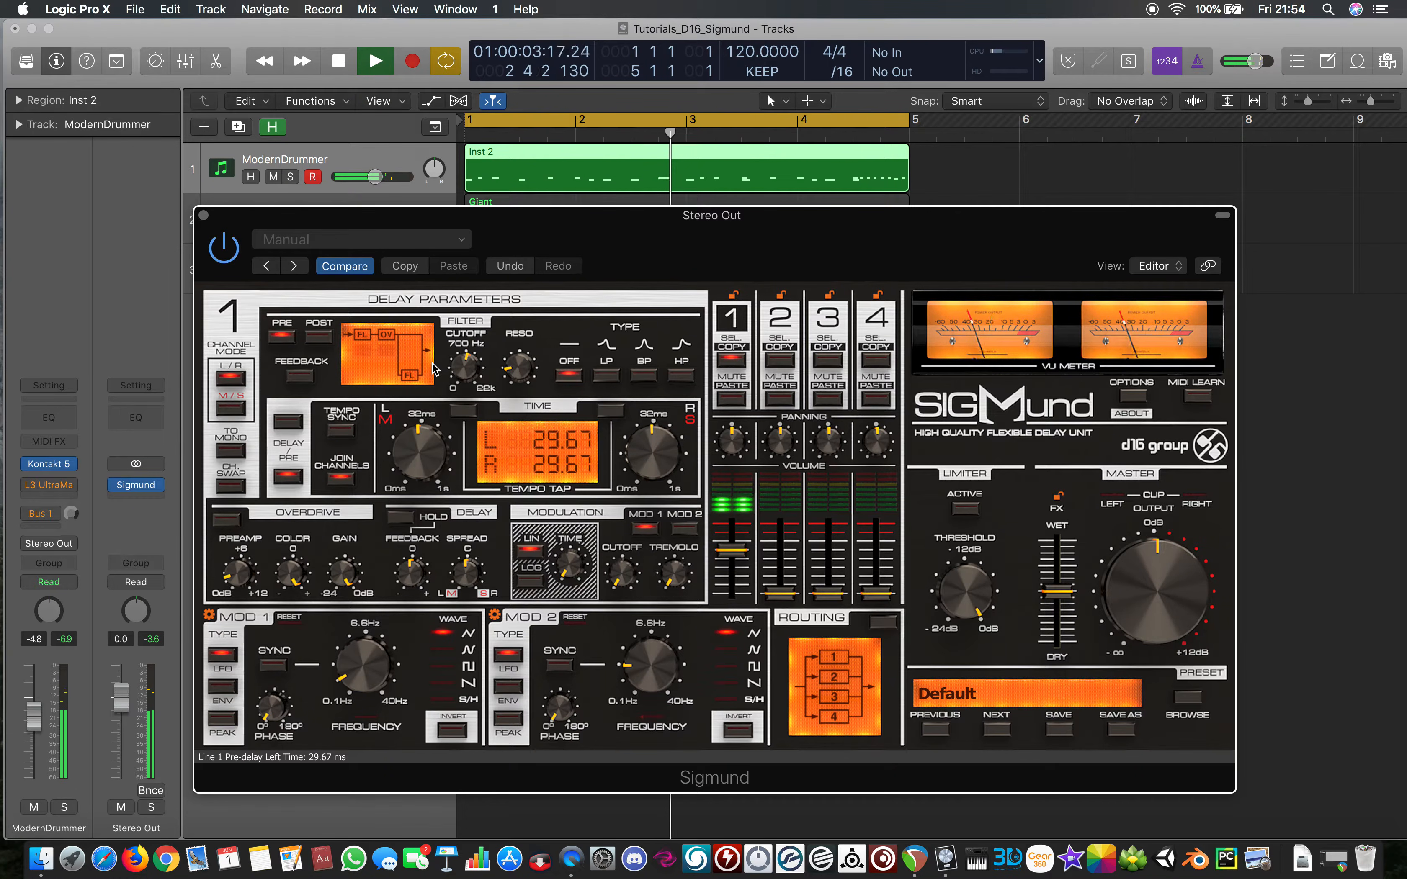
Bring line 1's pre-delay down to 0.00 ms and switch the time section back to delay
left_click_drag(433, 368, 405, 470)
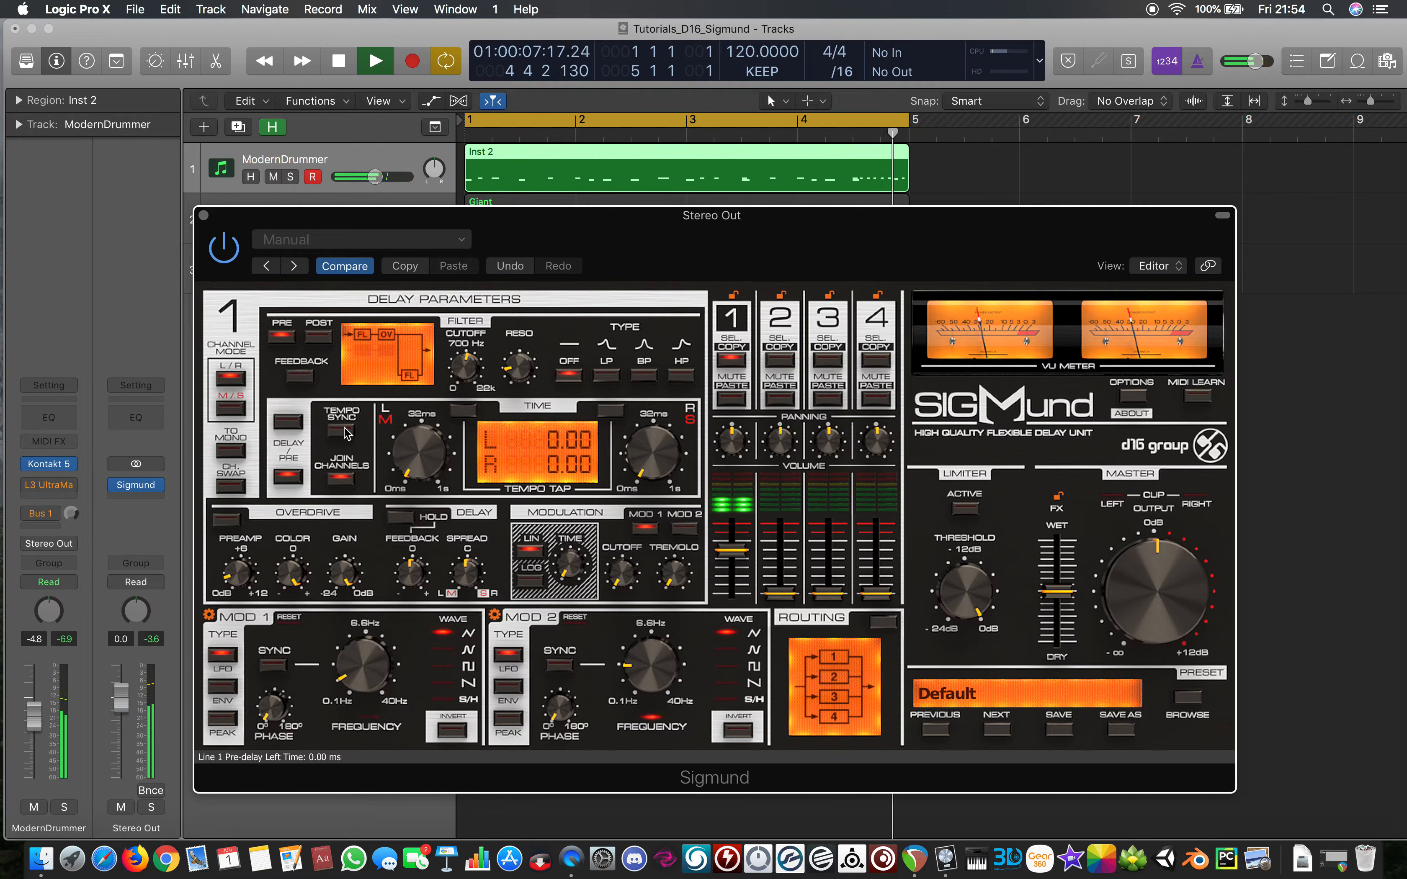
left_click(290, 423)
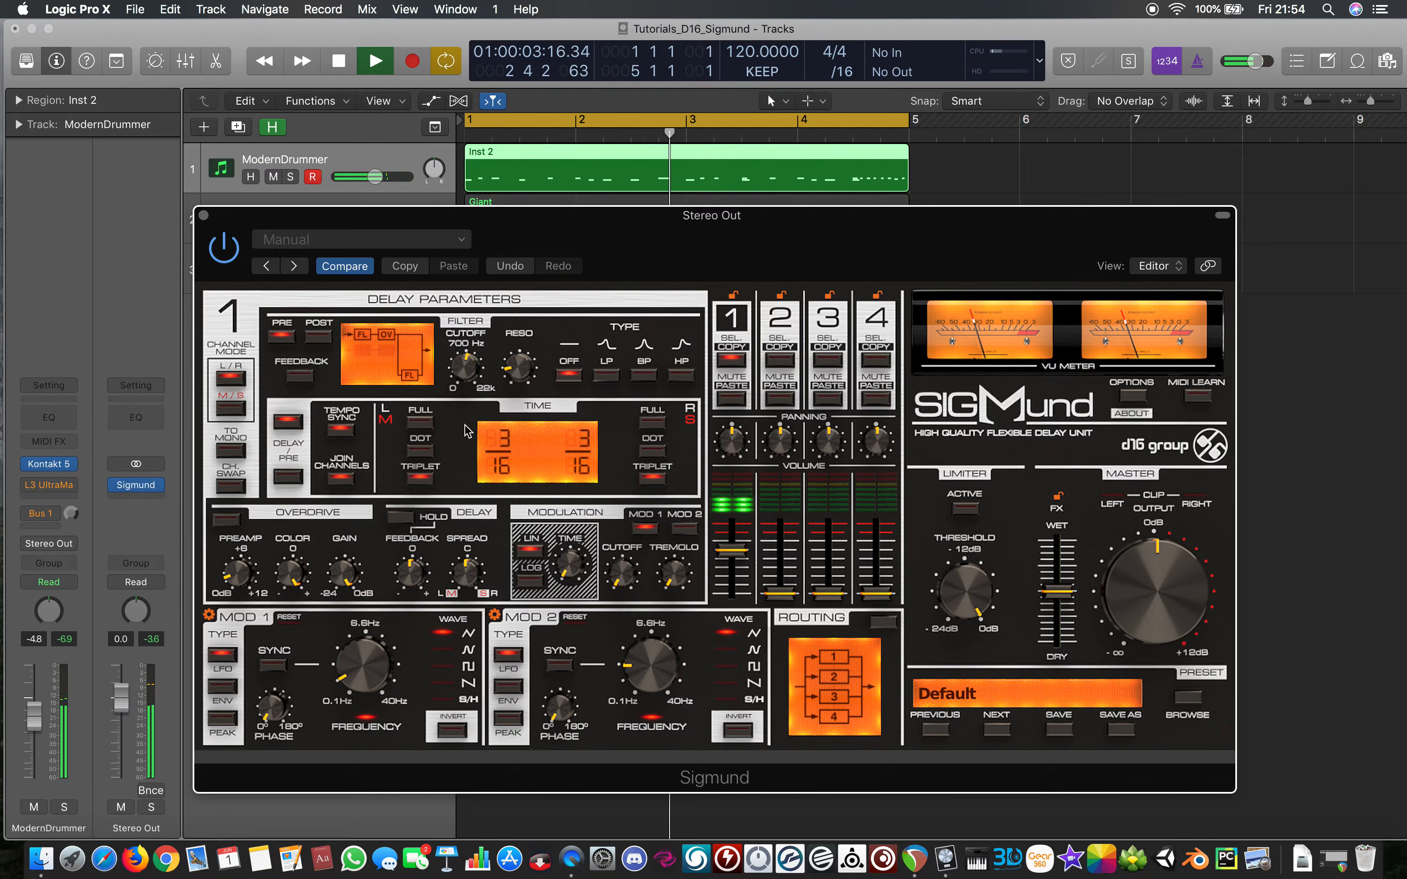
Set line 1's filter to low-pass with 27% resonance, compare it with high-pass, return to low-pass and stop playback
left_click_drag(242, 556, 278, 641)
left_click_drag(519, 366, 534, 410)
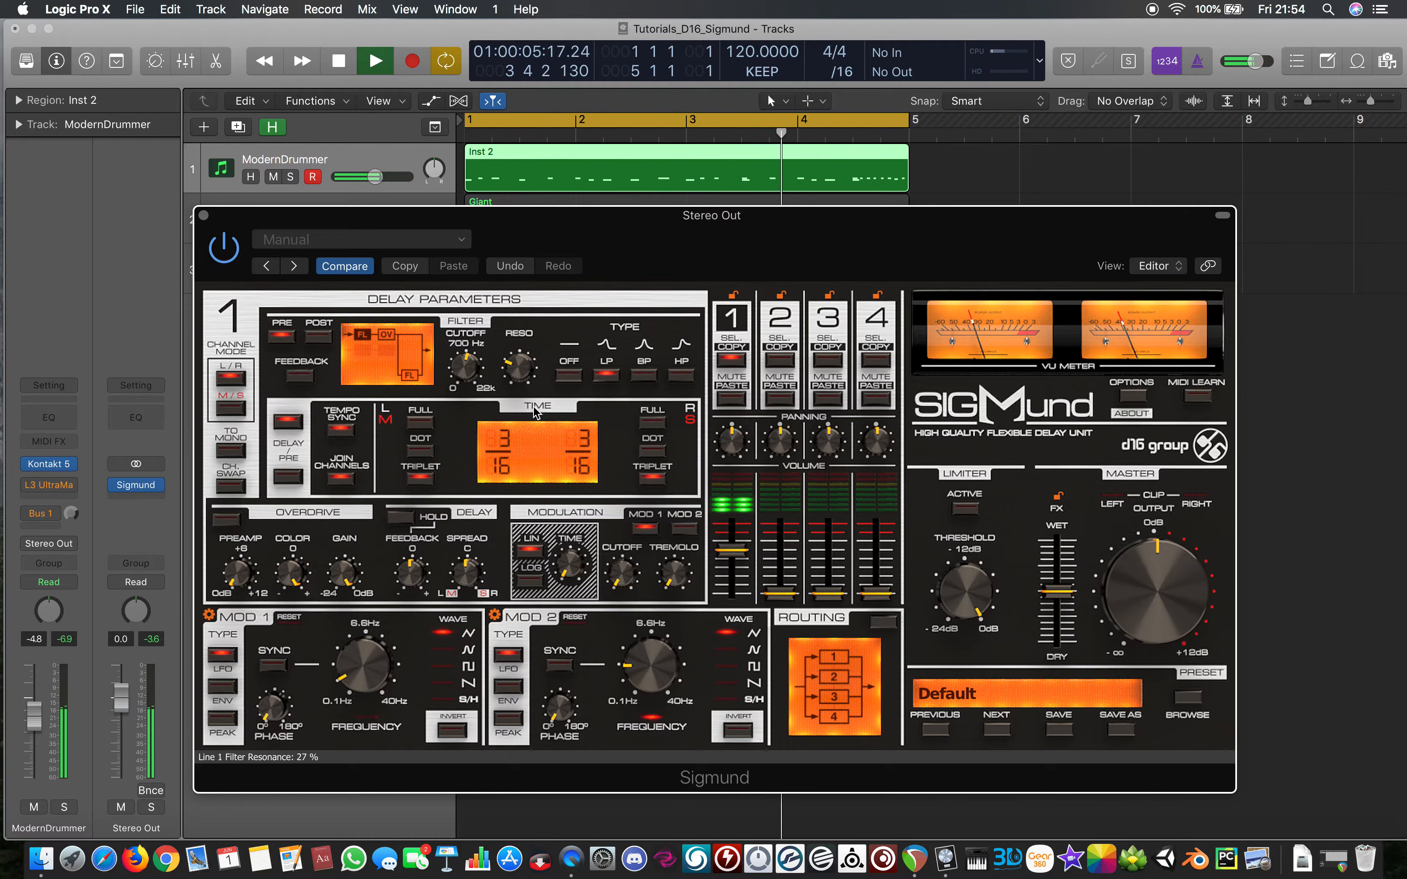
left_click(683, 381)
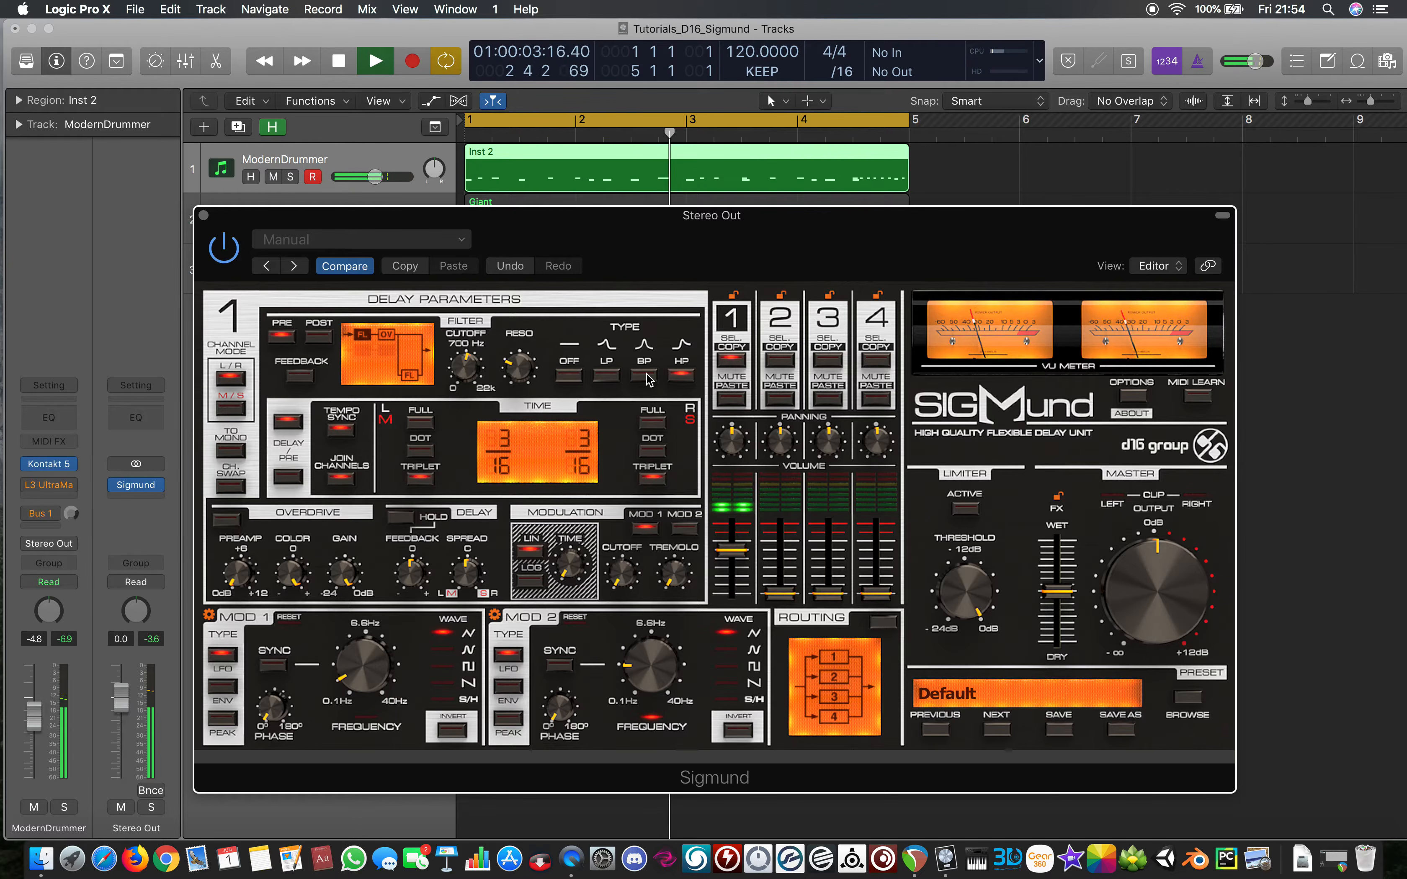
left_click(616, 377)
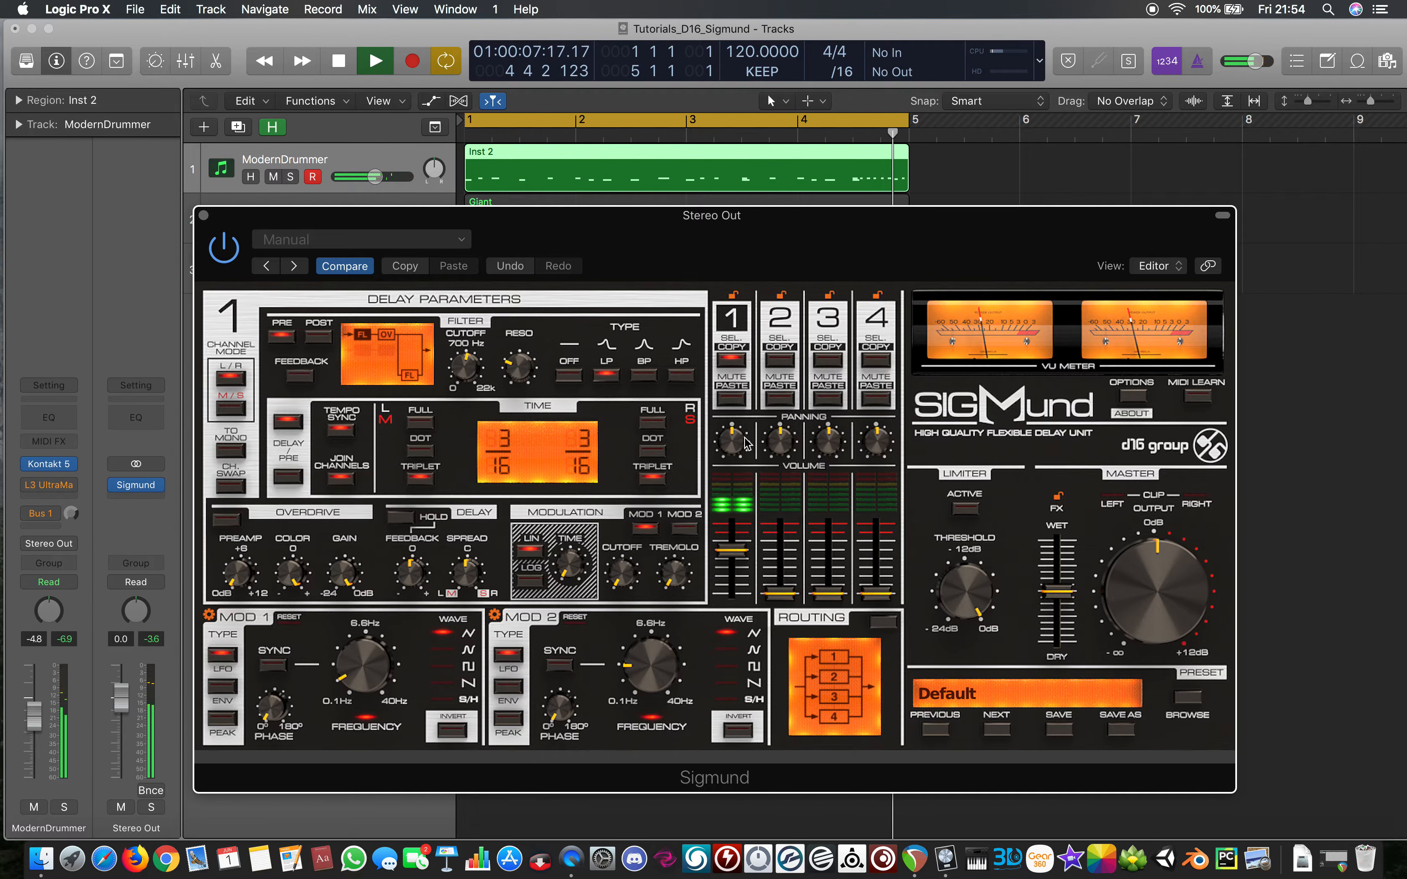
key("space")
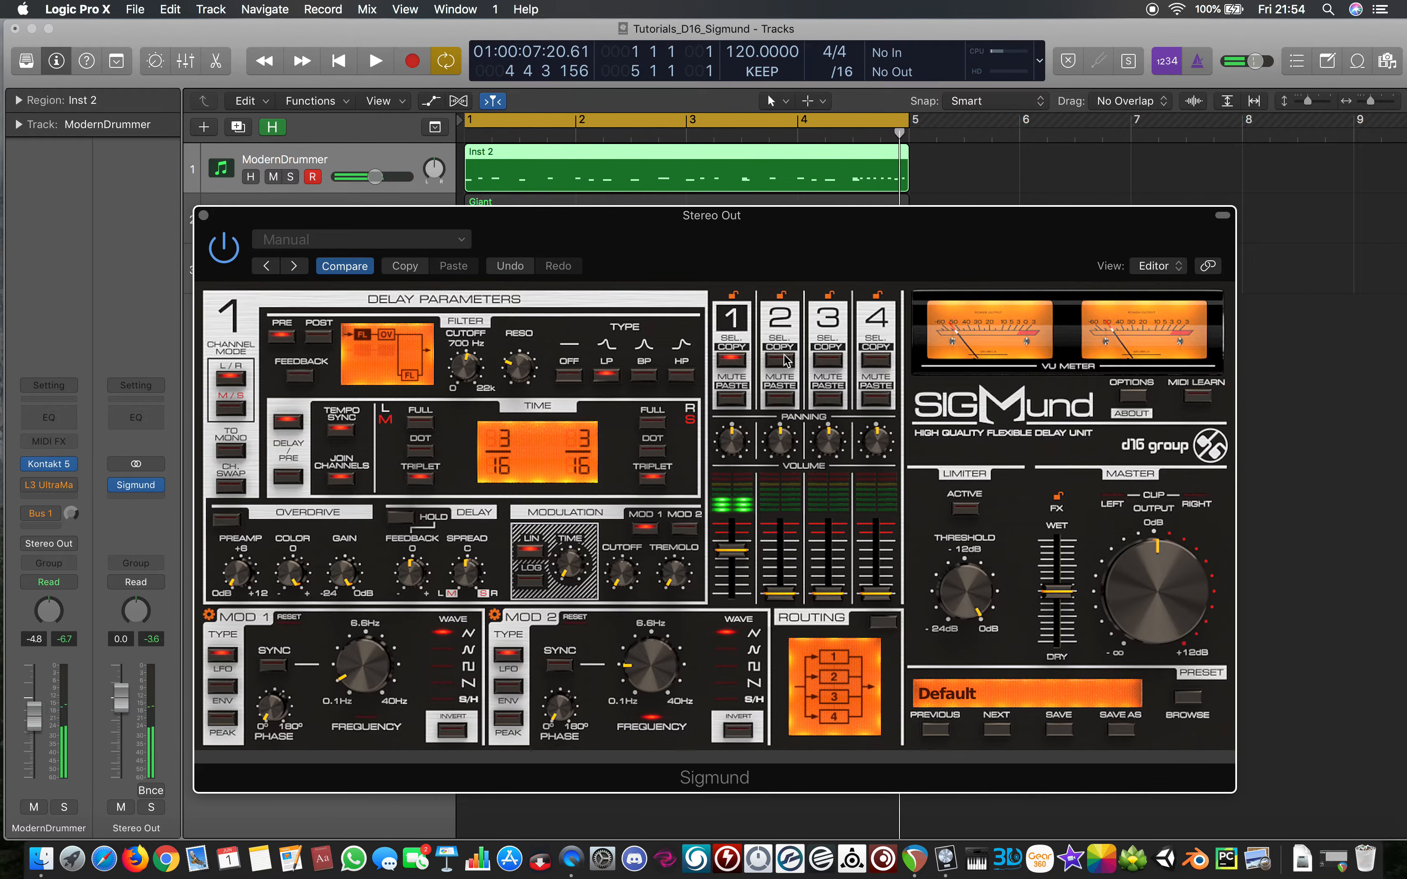
Select line 2, mute line 1, and raise line 2's volume to -4.8 dB while the loop plays
left_click(783, 314)
left_click_drag(787, 591, 774, 468)
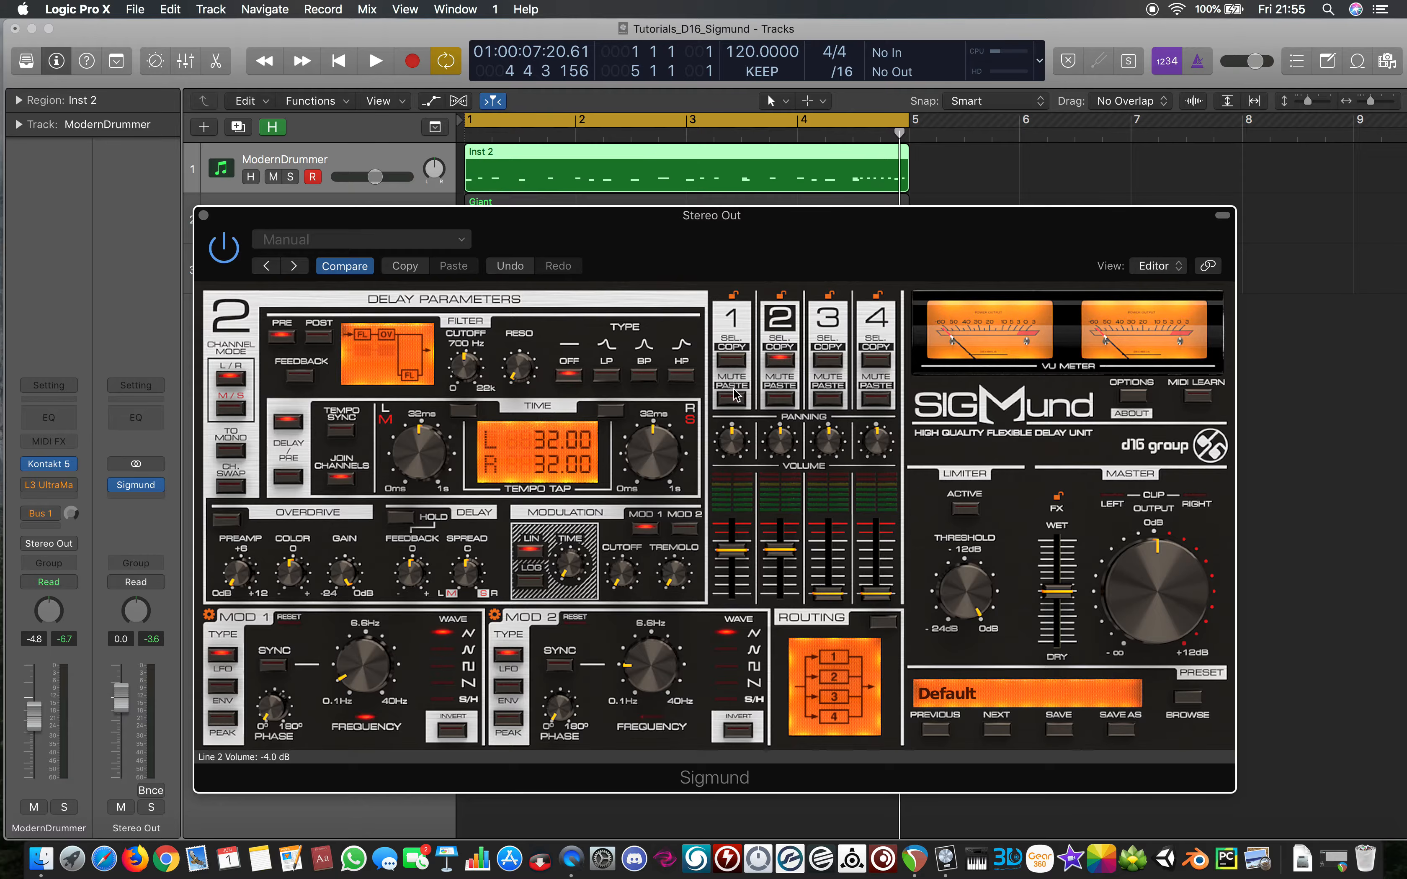
left_click_drag(779, 566, 779, 776)
key("space")
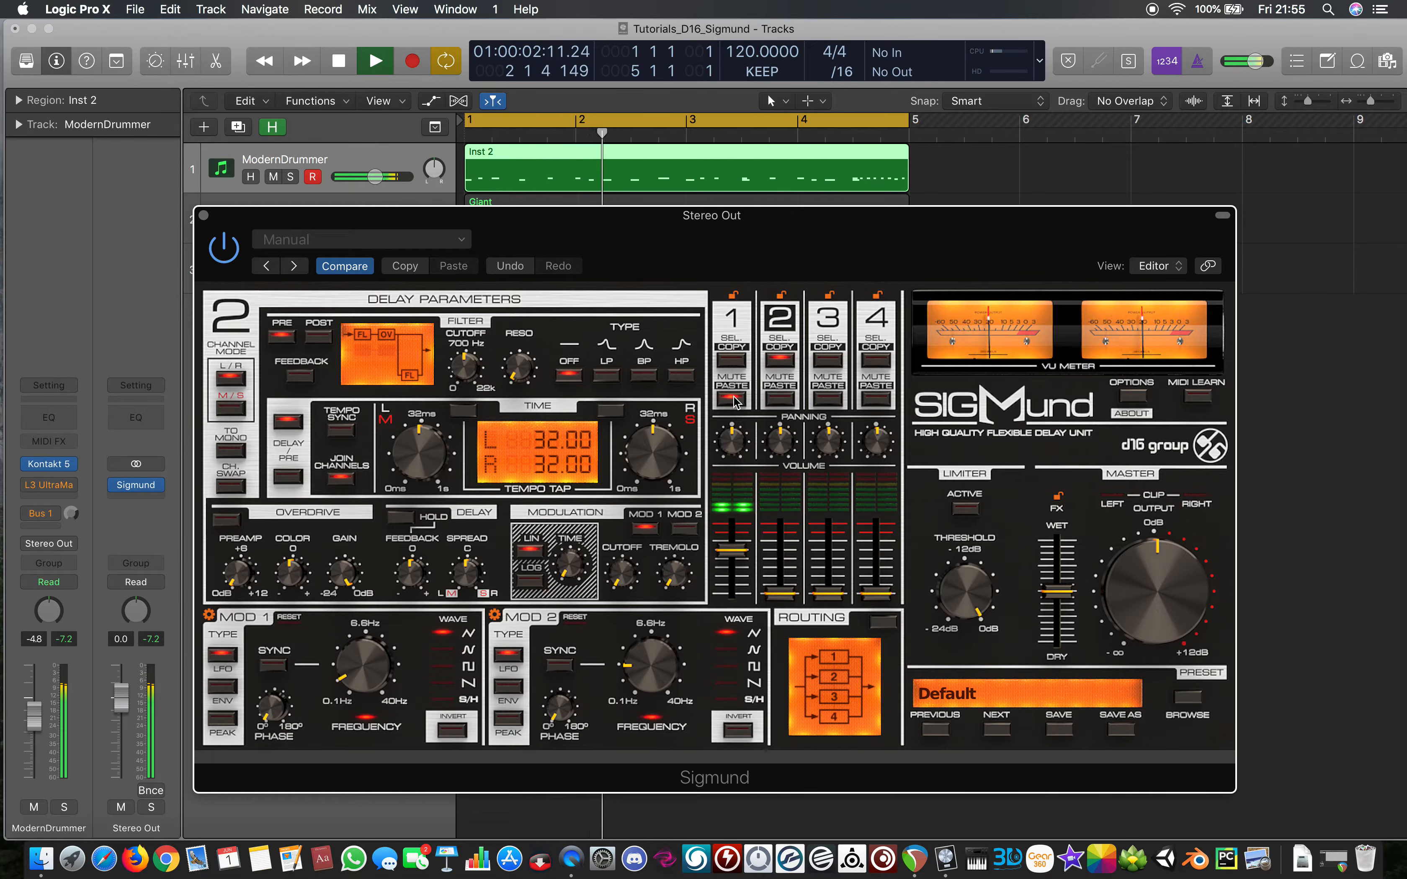
left_click_drag(779, 593, 781, 507)
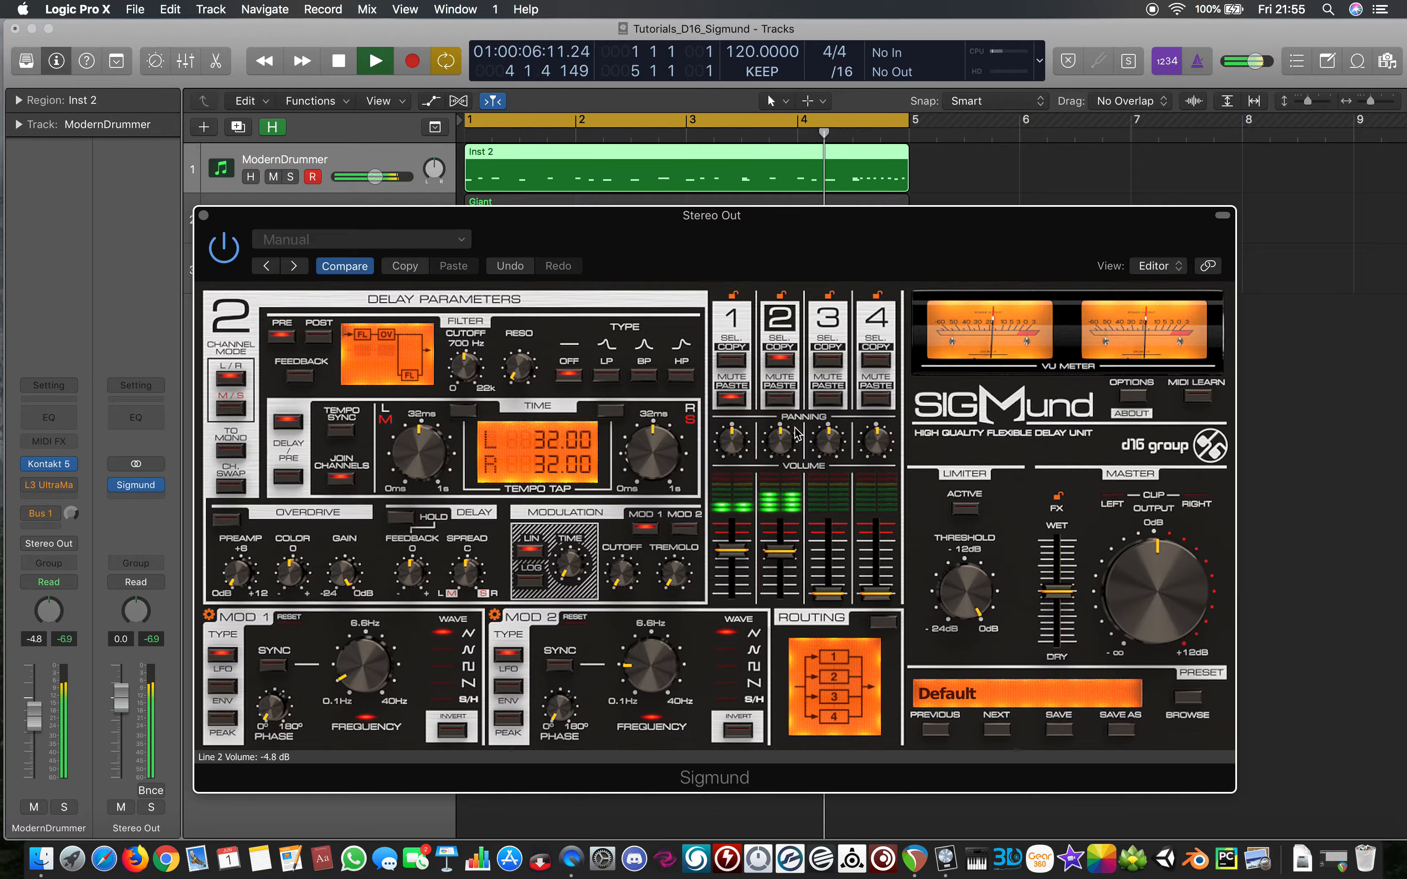
Give line 2 a high-pass filter with a raised cutoff and turn on tempo sync for its delay
left_click(681, 378)
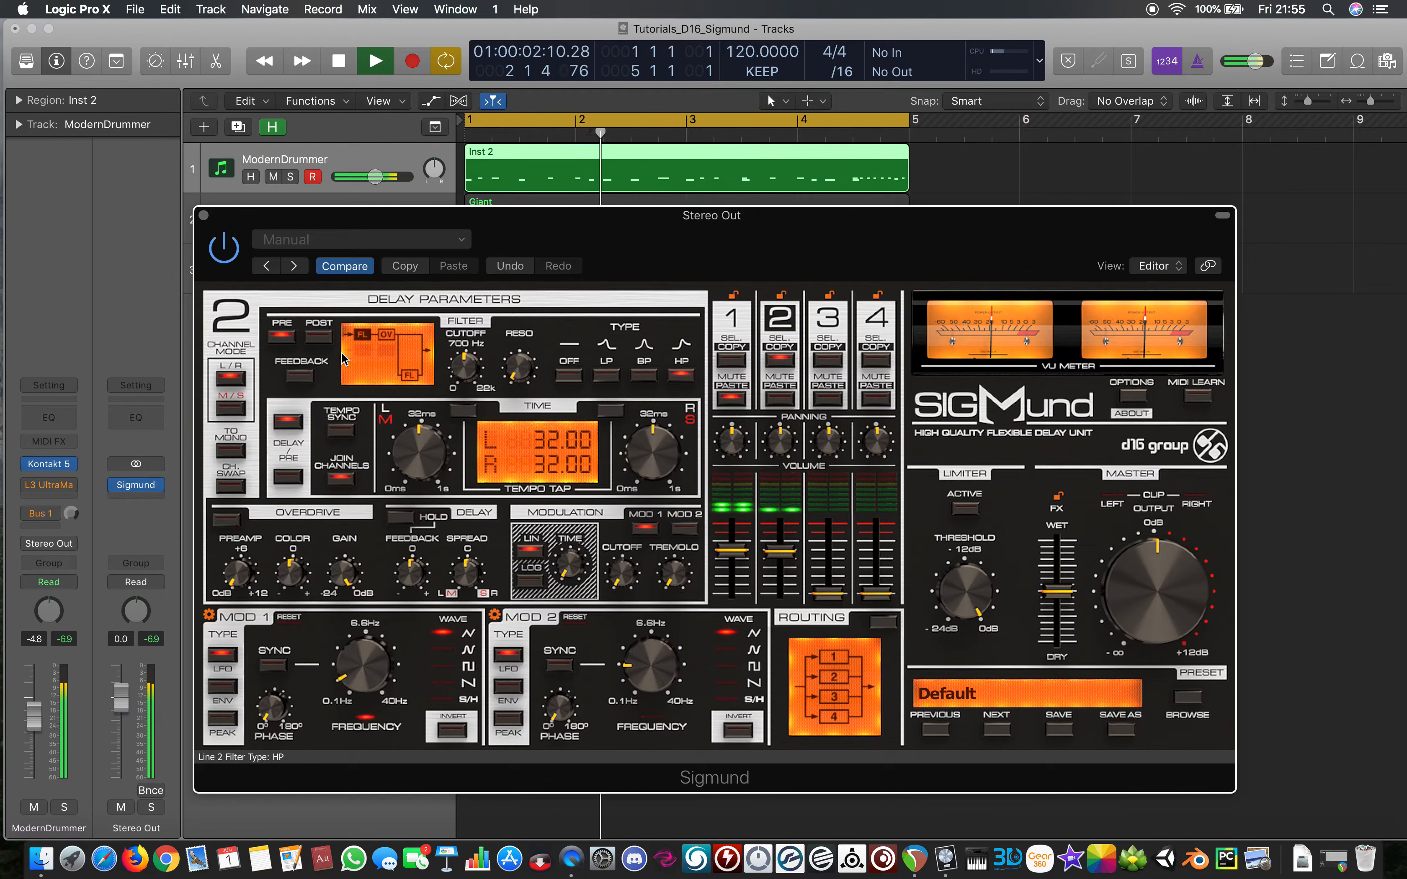
left_click_drag(502, 372, 465, 335)
left_click(342, 430)
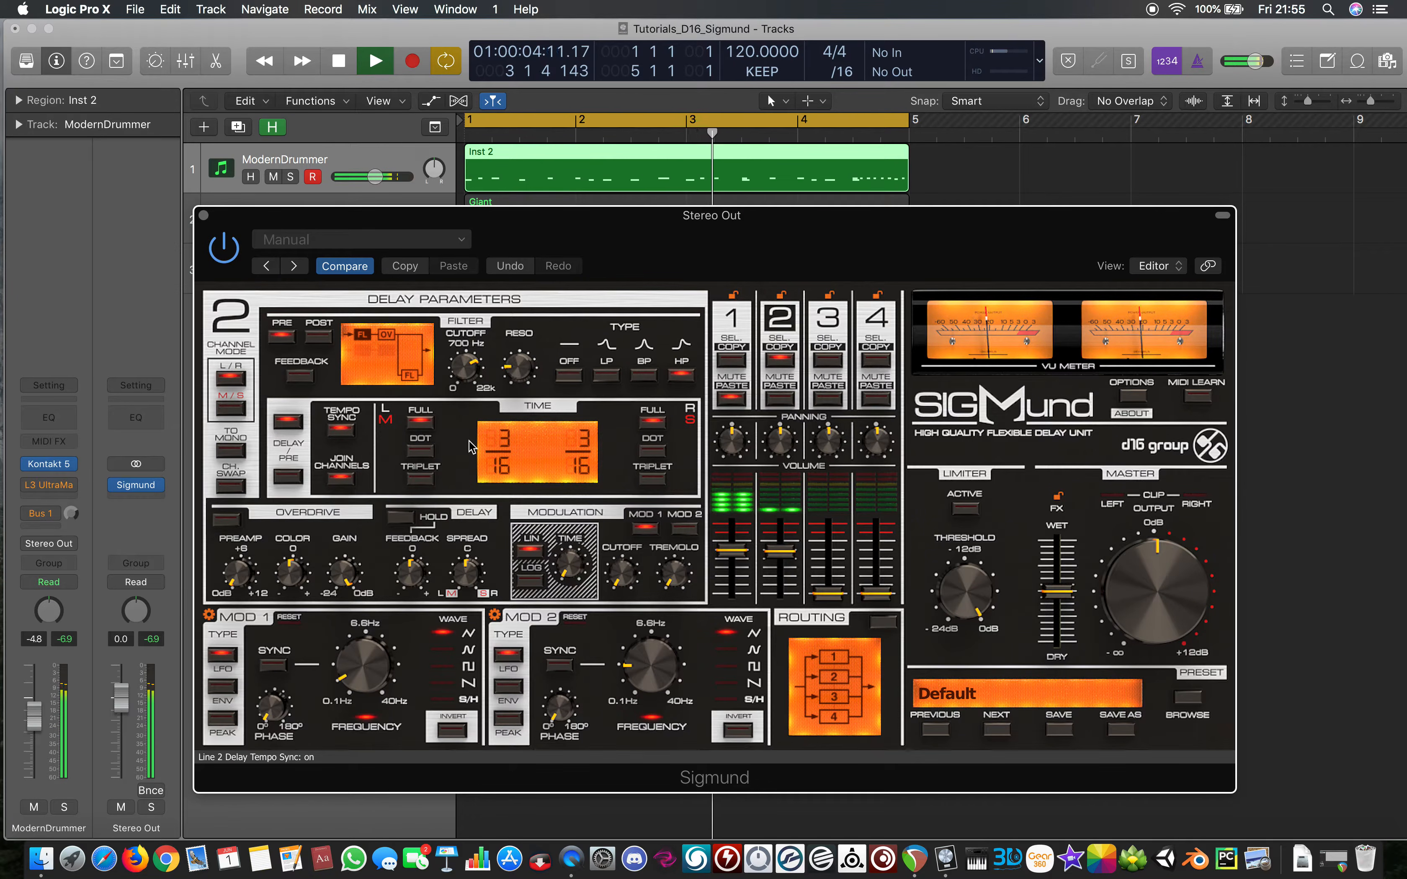
Replay the loop with line 1 unmuted and pan line 2 partly to the left
key("space")
key("space")
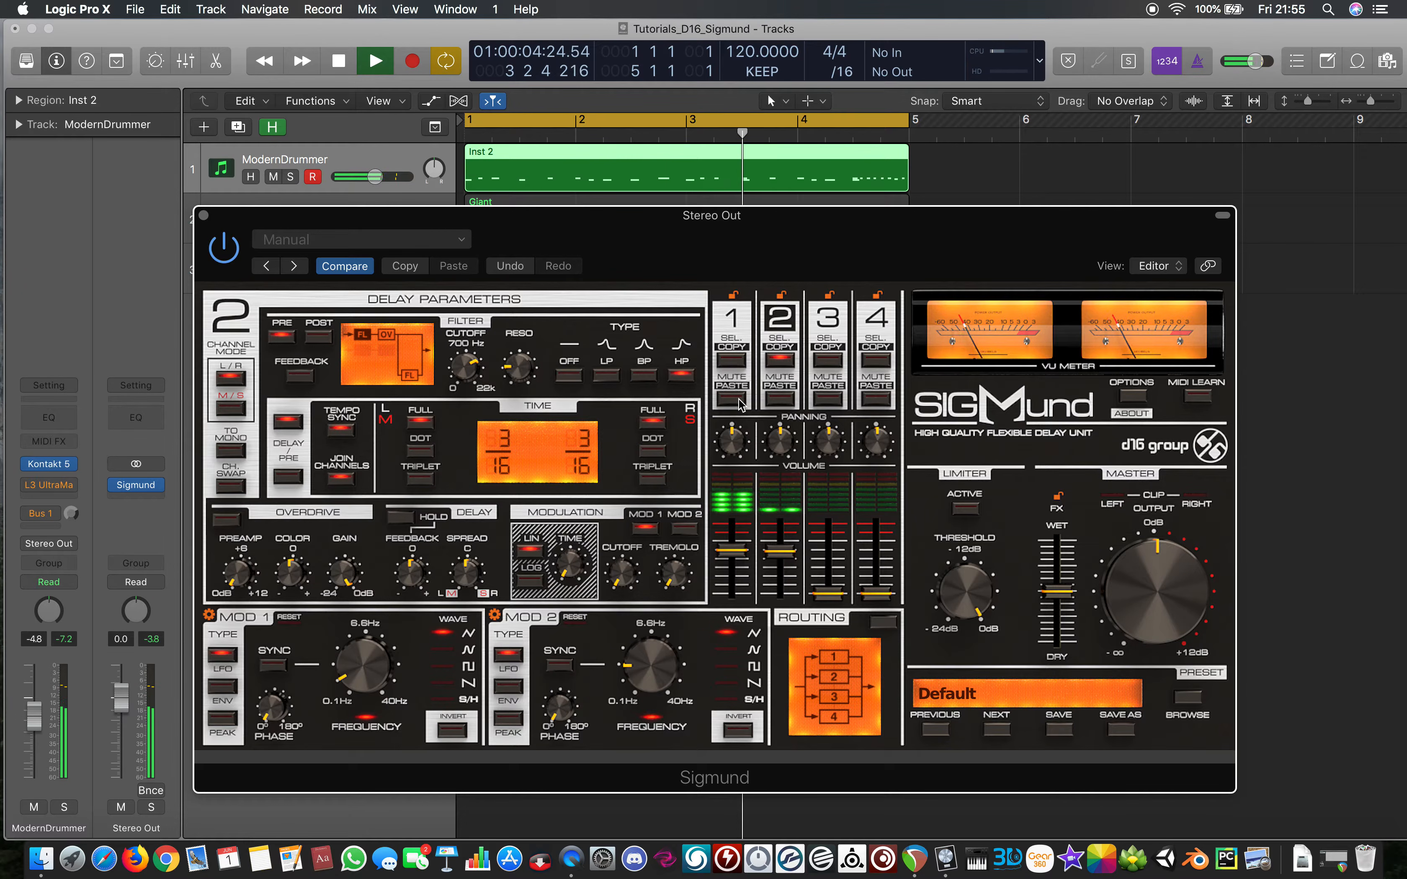
left_click_drag(780, 443, 811, 480)
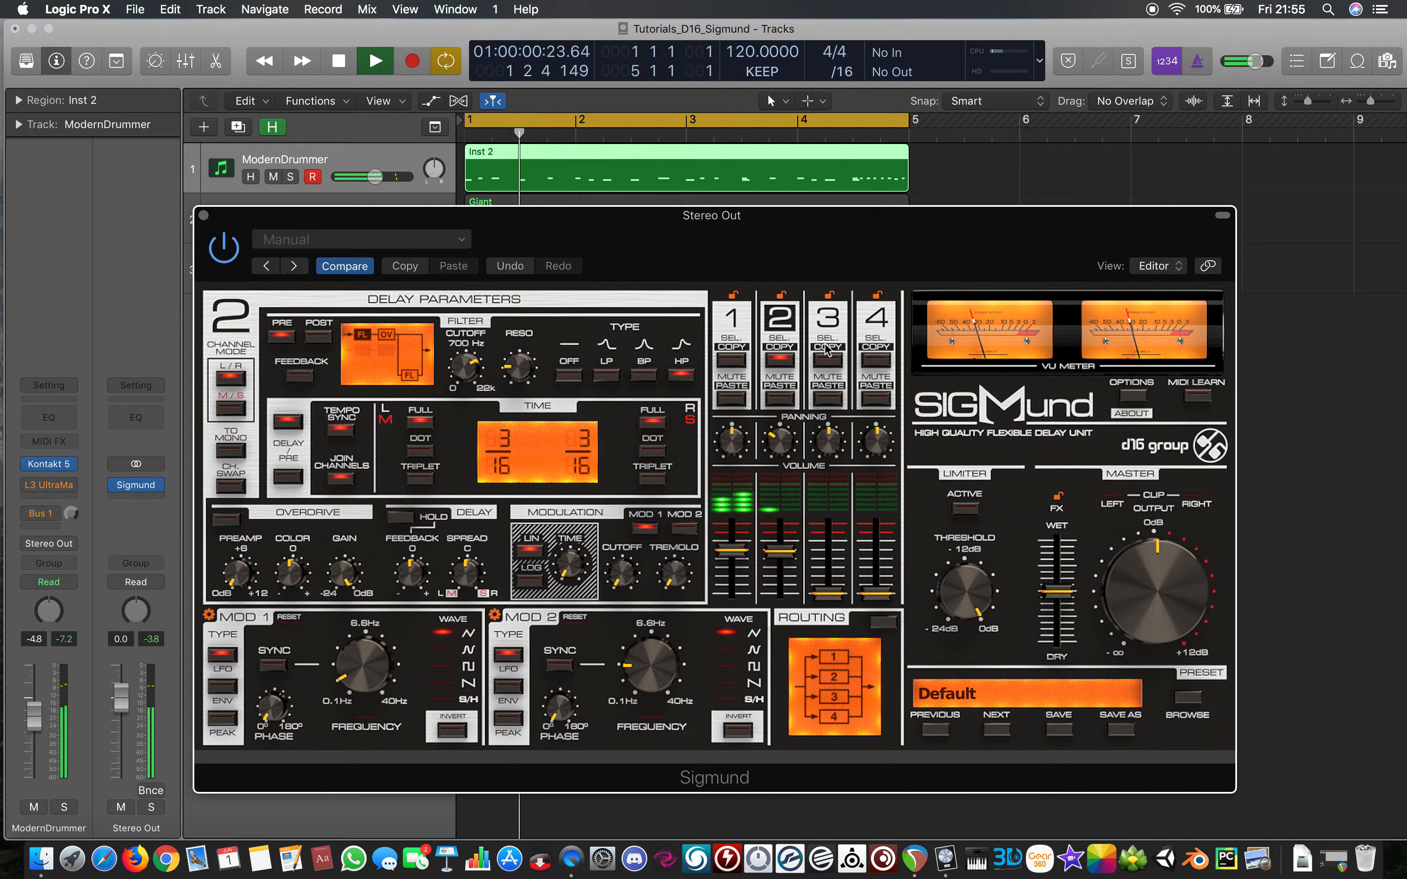
Turn on stereo-to-mono for line 1's channel and go back to line 2
left_click(732, 359)
left_click(231, 454)
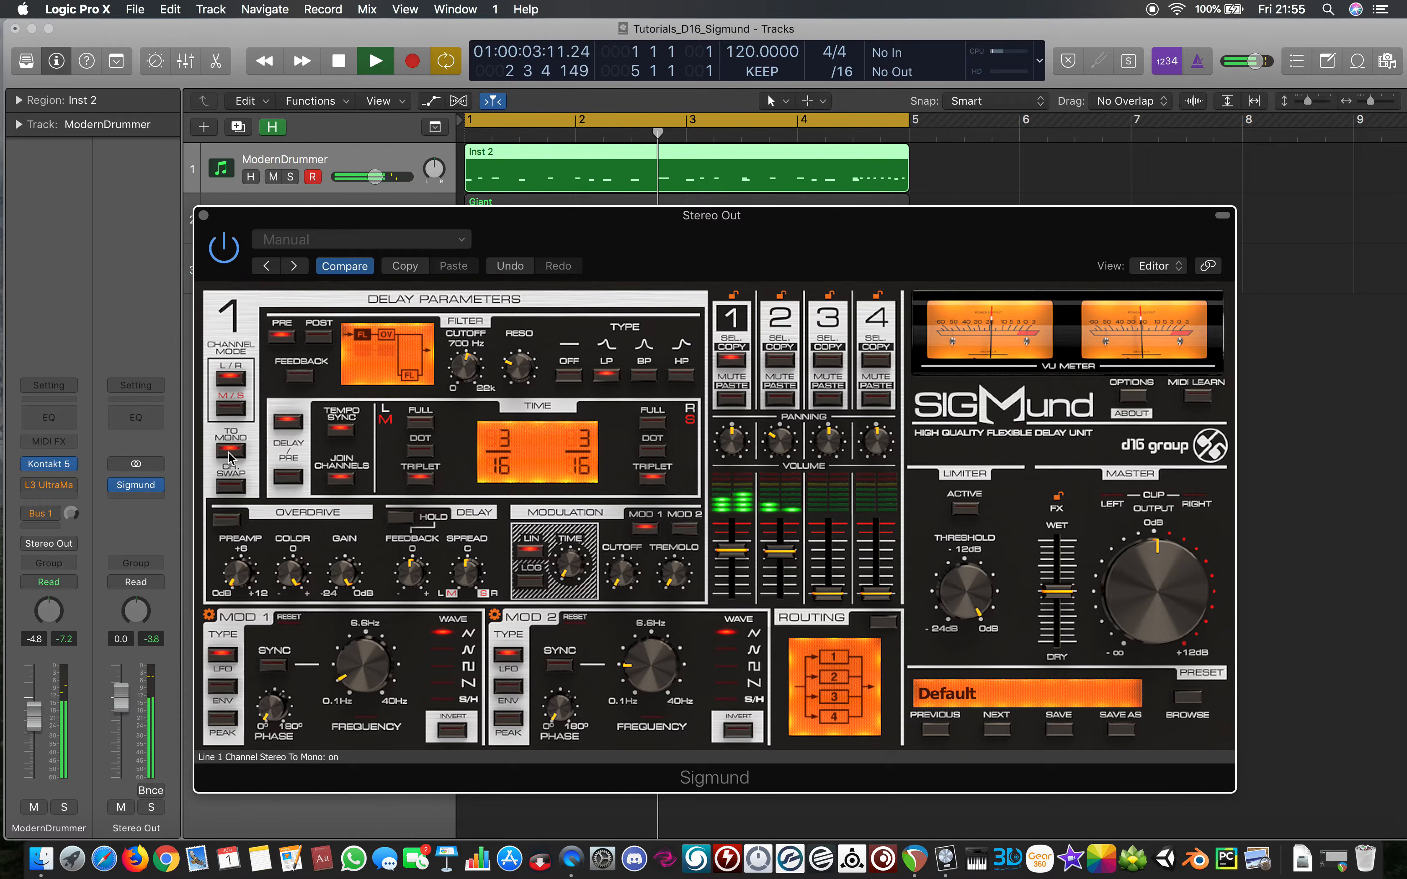
left_click(782, 336)
Select line 3, pan it to 31/69% (L/R), and raise its volume to -5.1 dB
left_click(828, 328)
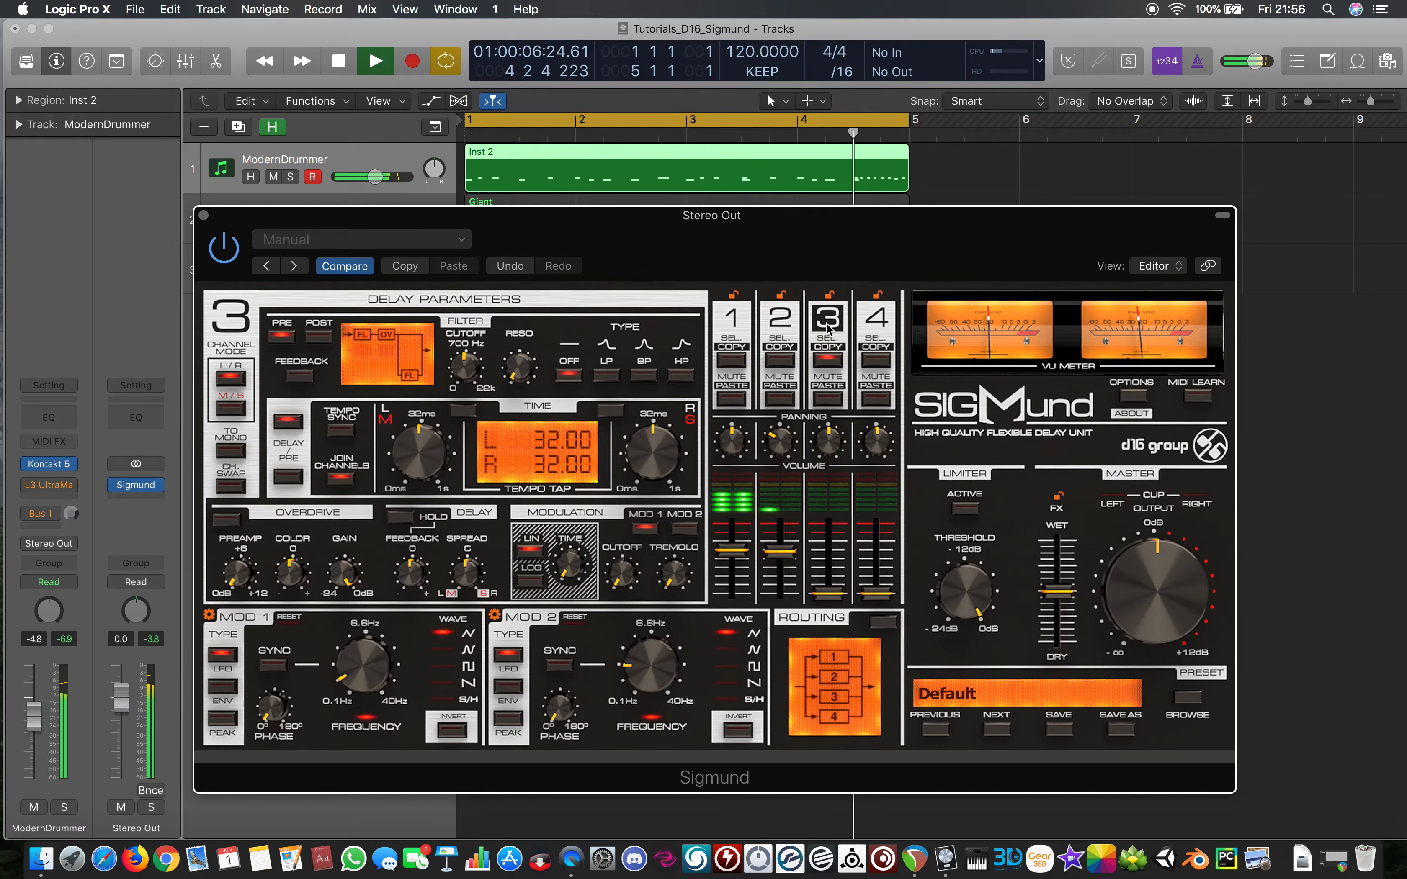
left_click_drag(829, 442, 828, 397)
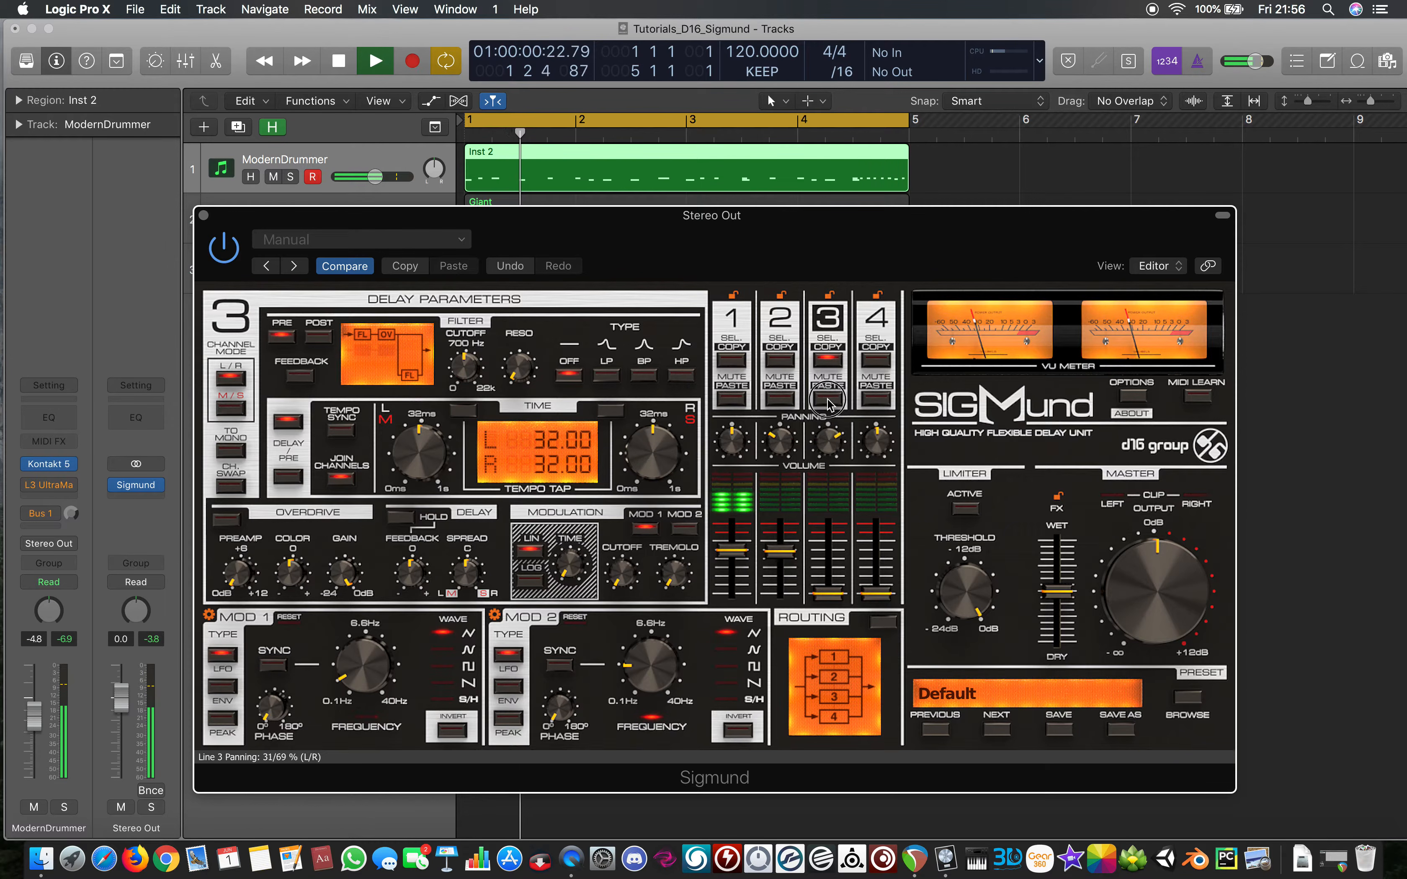
left_click_drag(829, 594, 816, 473)
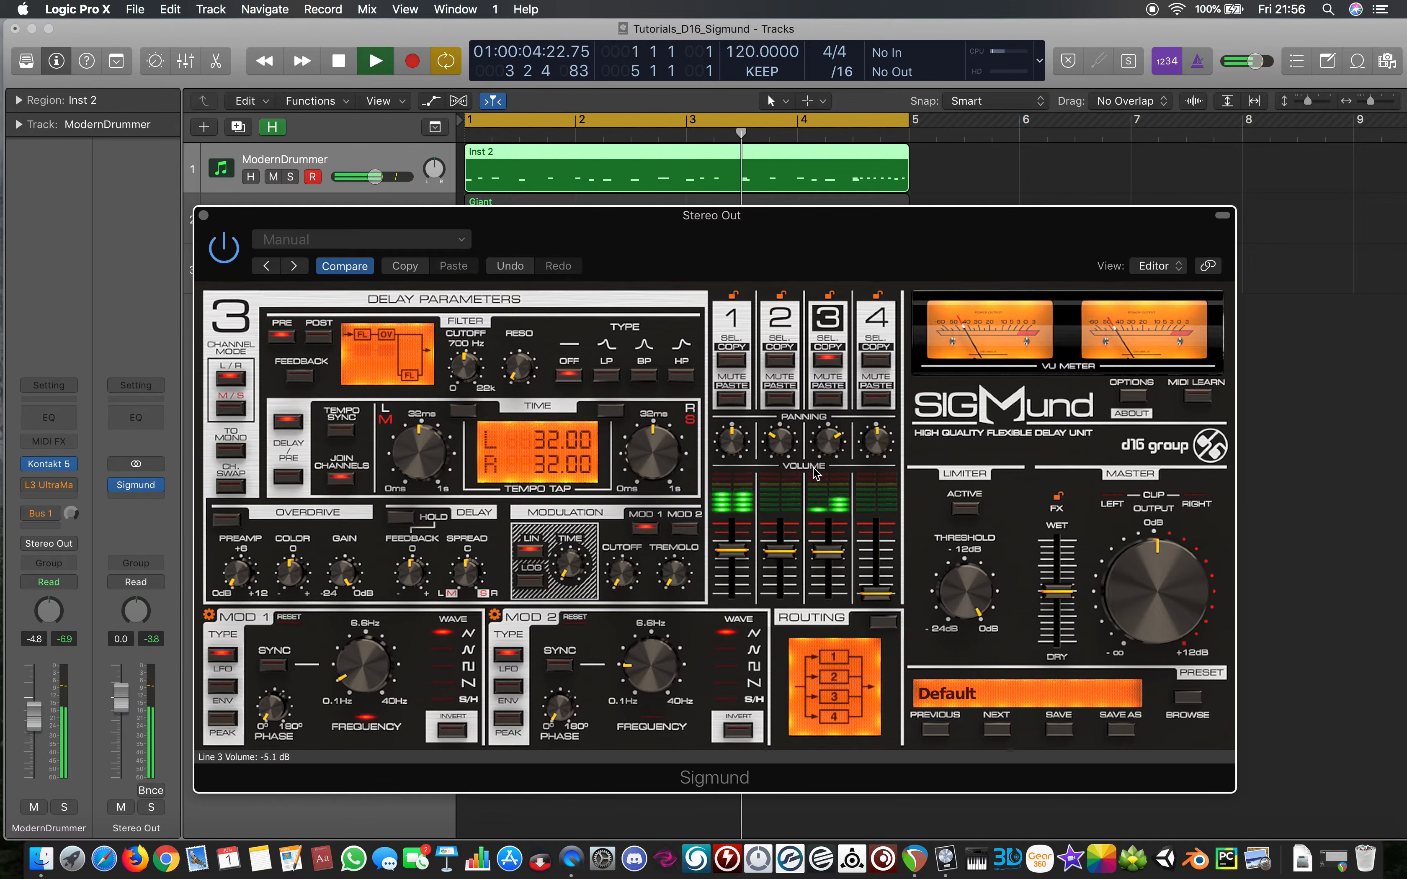
Give line 3 a high-pass filter with raised resonance and a 3153.54 Hz cutoff, and turn on tempo sync for its delay
left_click(681, 377)
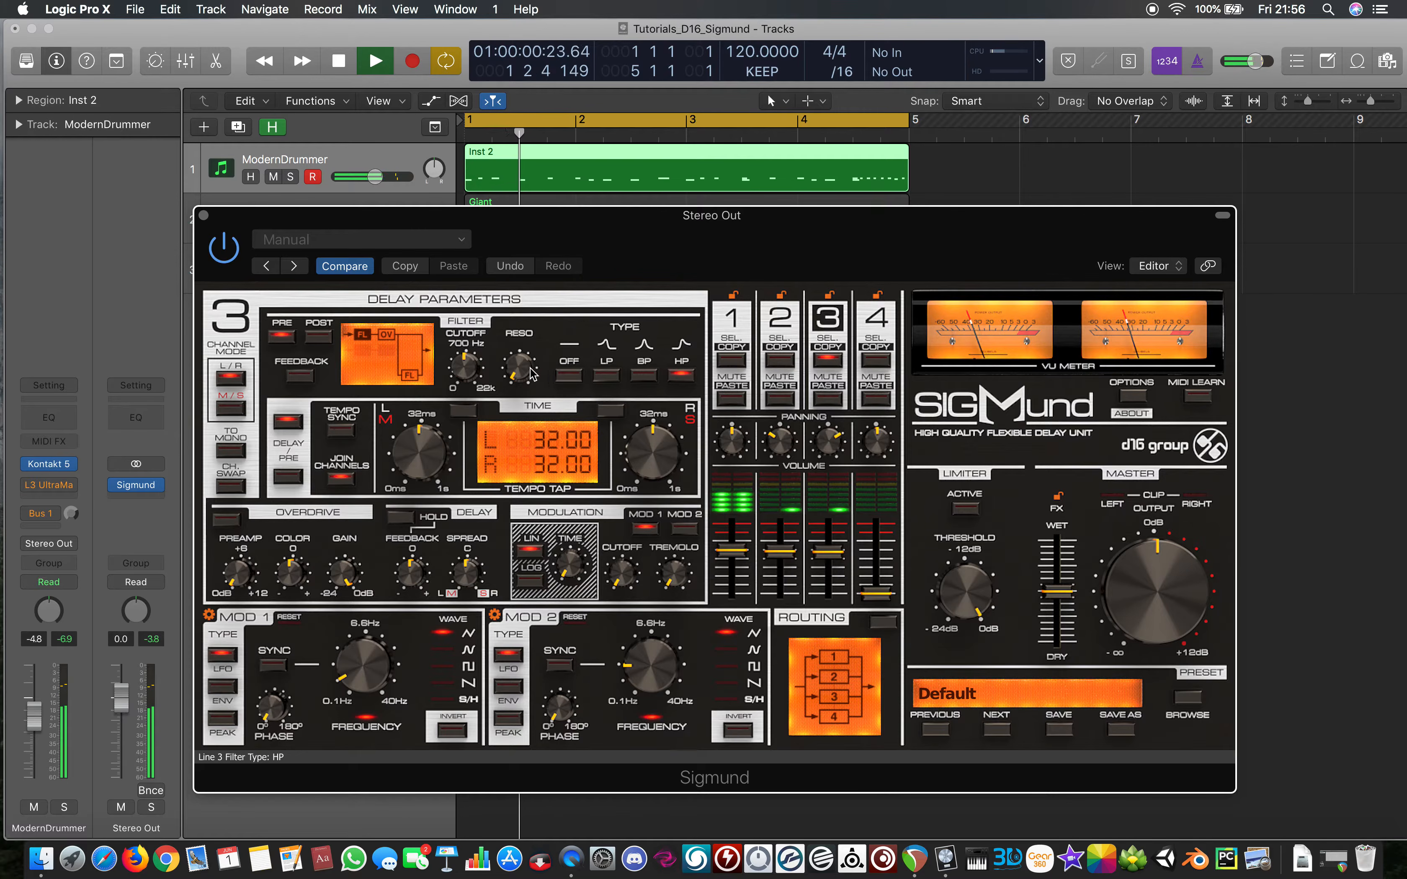
left_click(774, 320)
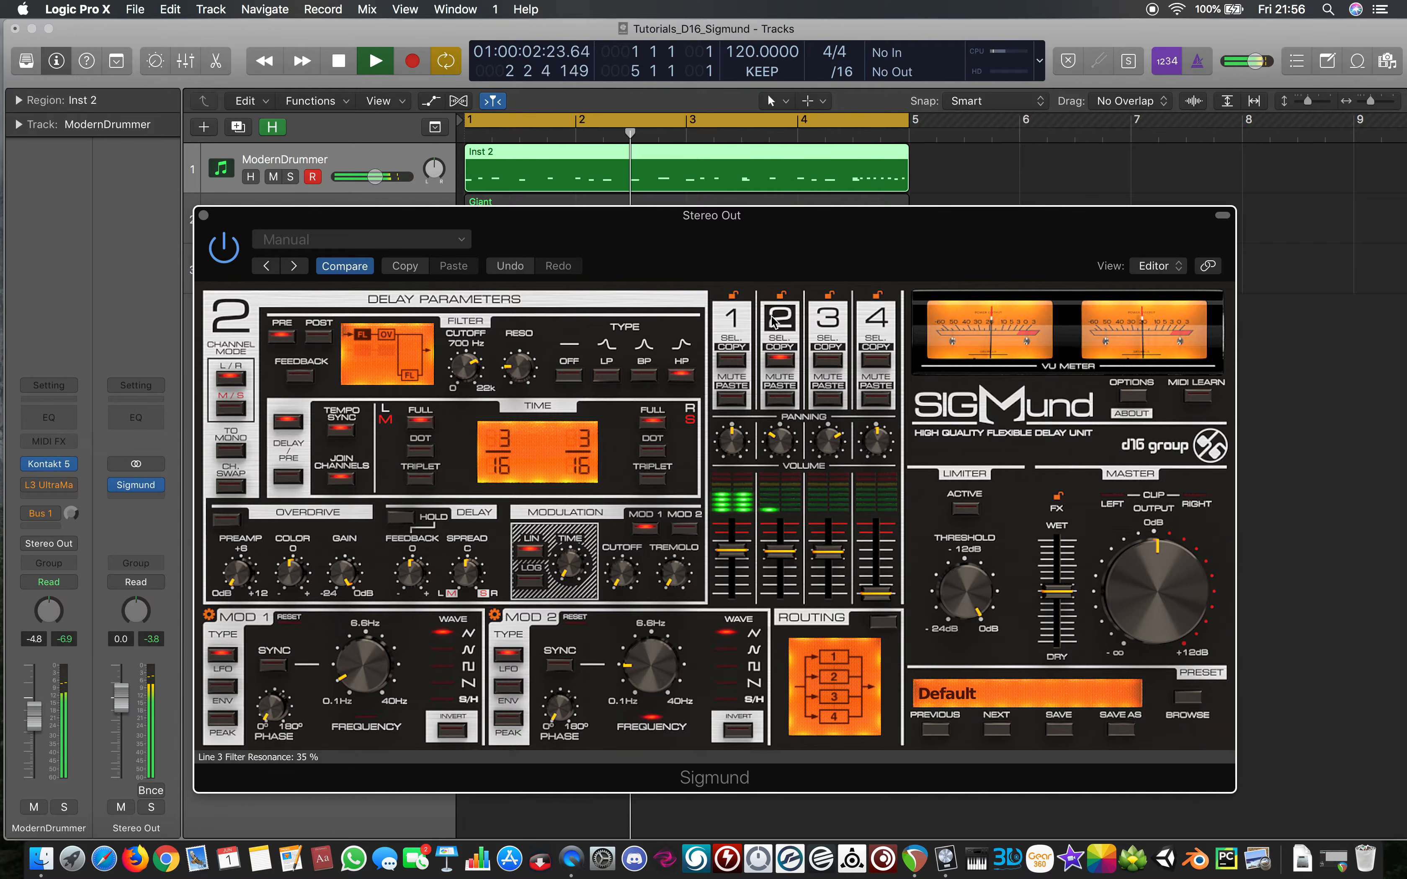
left_click(828, 320)
left_click_drag(521, 371, 439, 329)
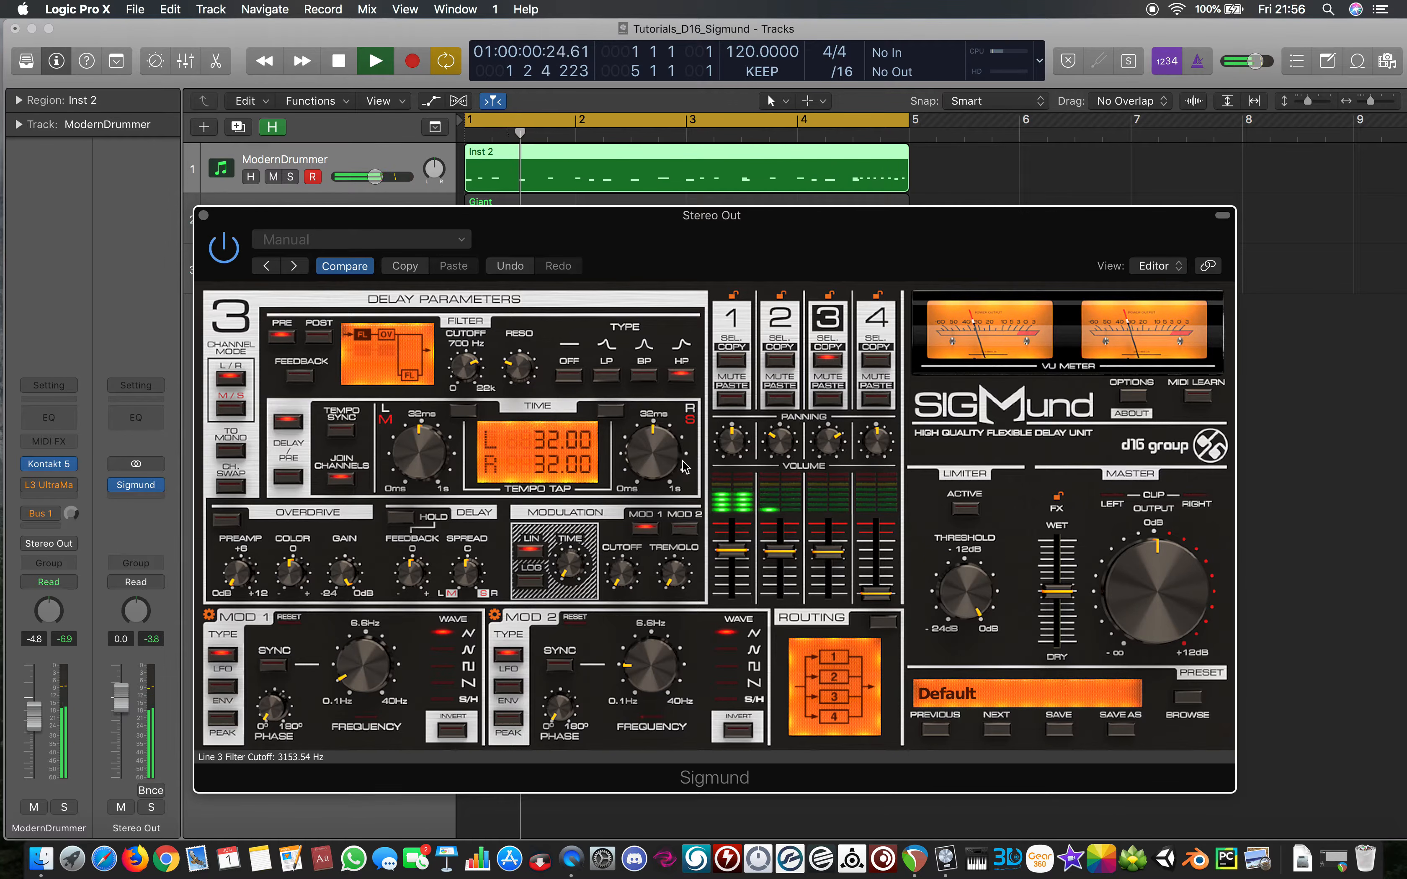
left_click(341, 430)
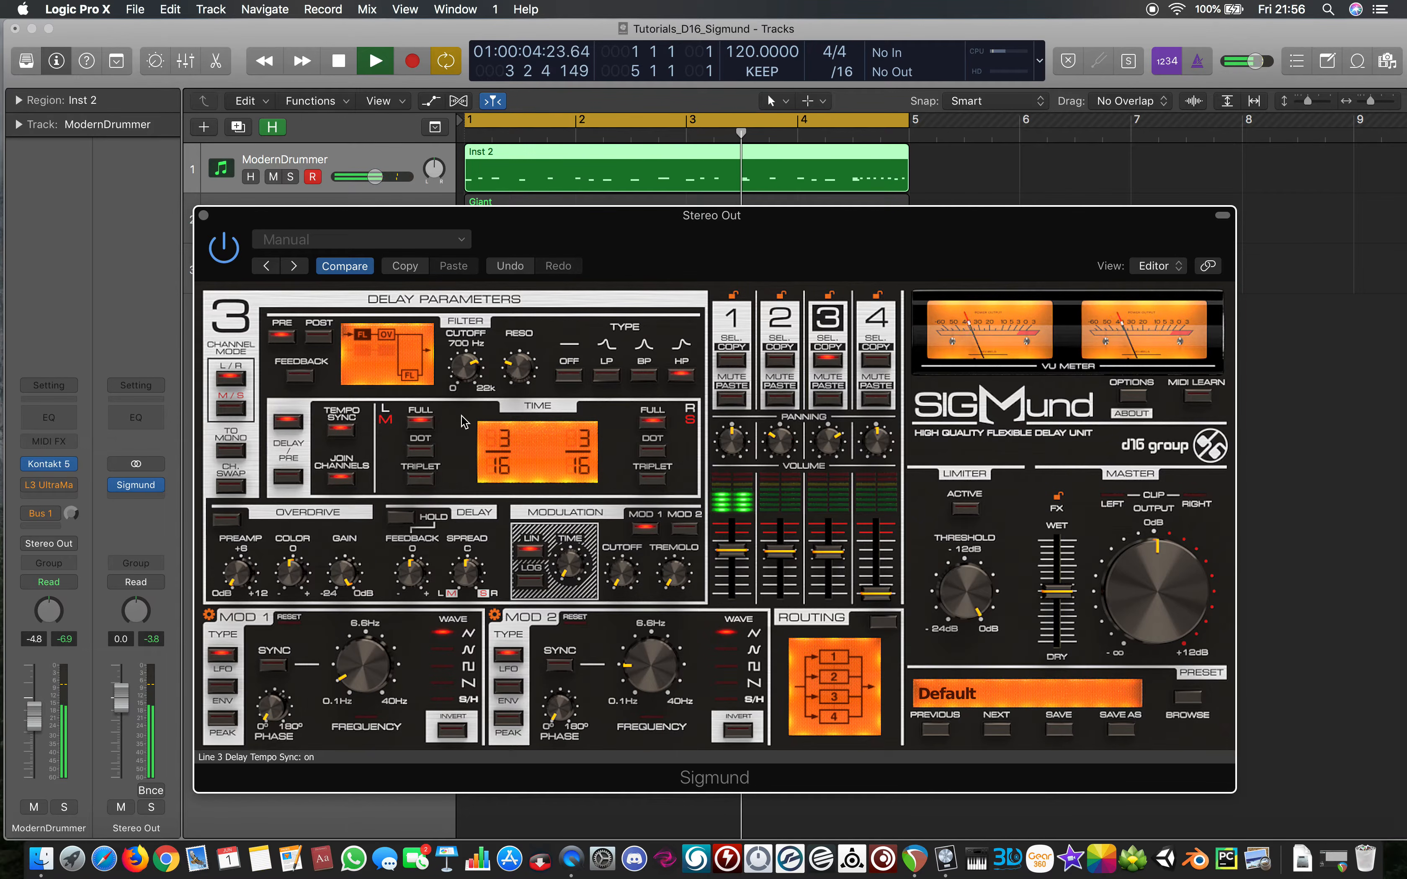
Switch line 3 to mono, and pan line 3 fully right and line 2 fully left
left_click(784, 324)
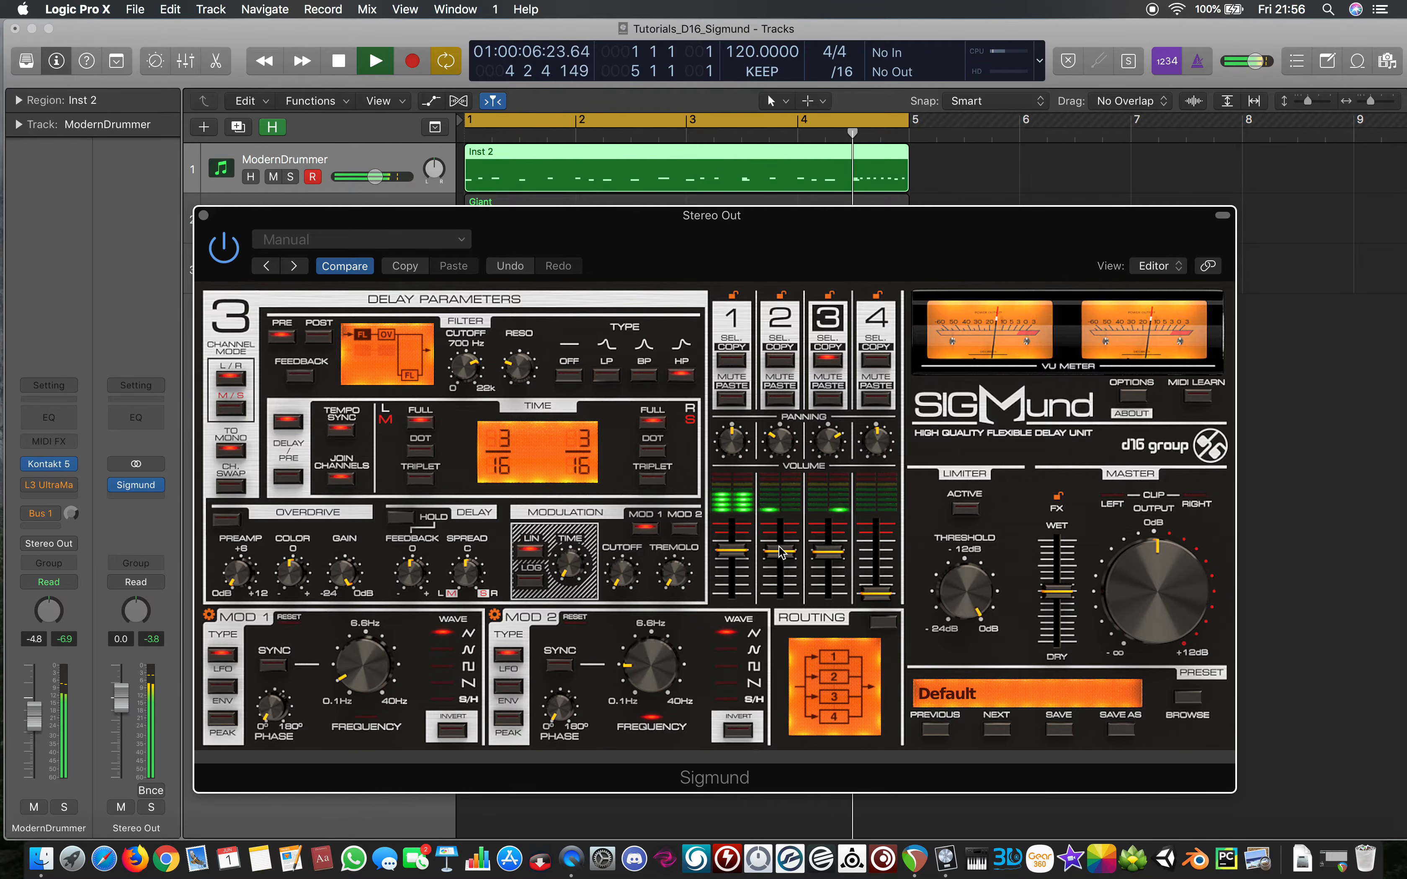
left_click(828, 286)
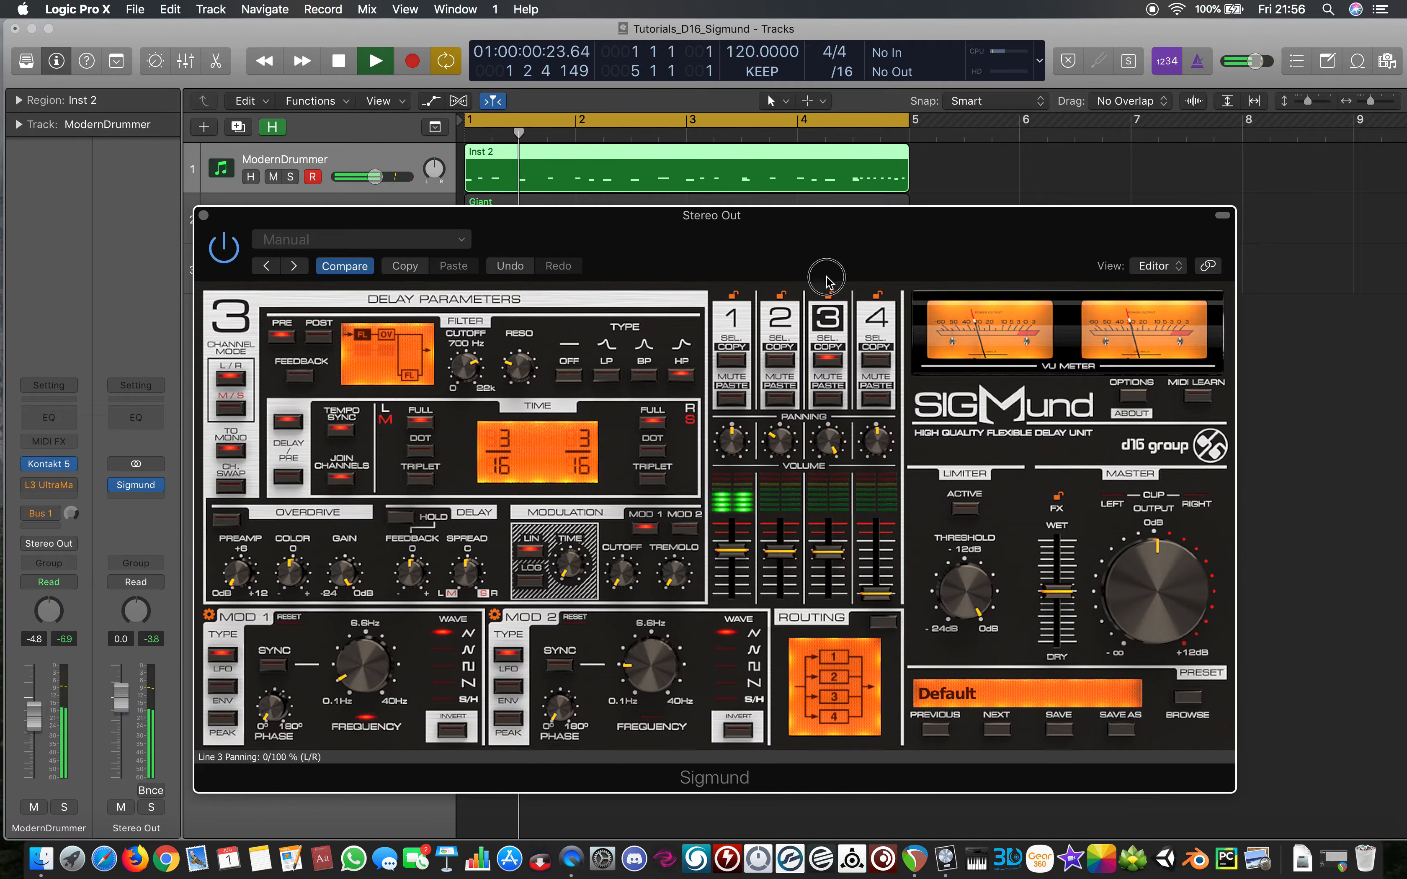
left_click_drag(780, 440, 782, 579)
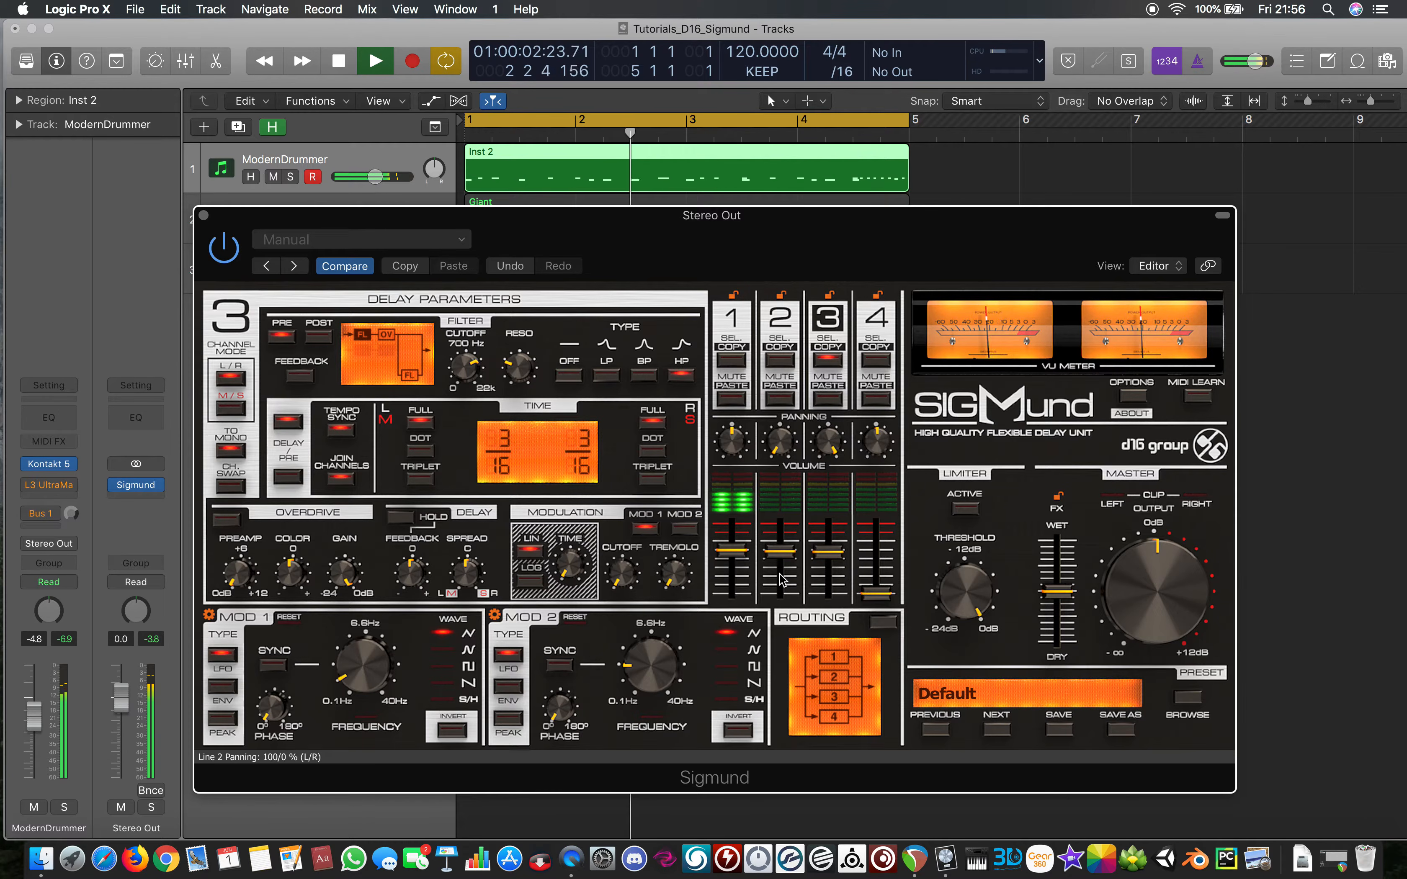
Set the master output volume to +1.1 dB, reset the Stereo Out peak reading and stop playback
left_click(1157, 581)
left_click_drag(1158, 581, 1163, 576)
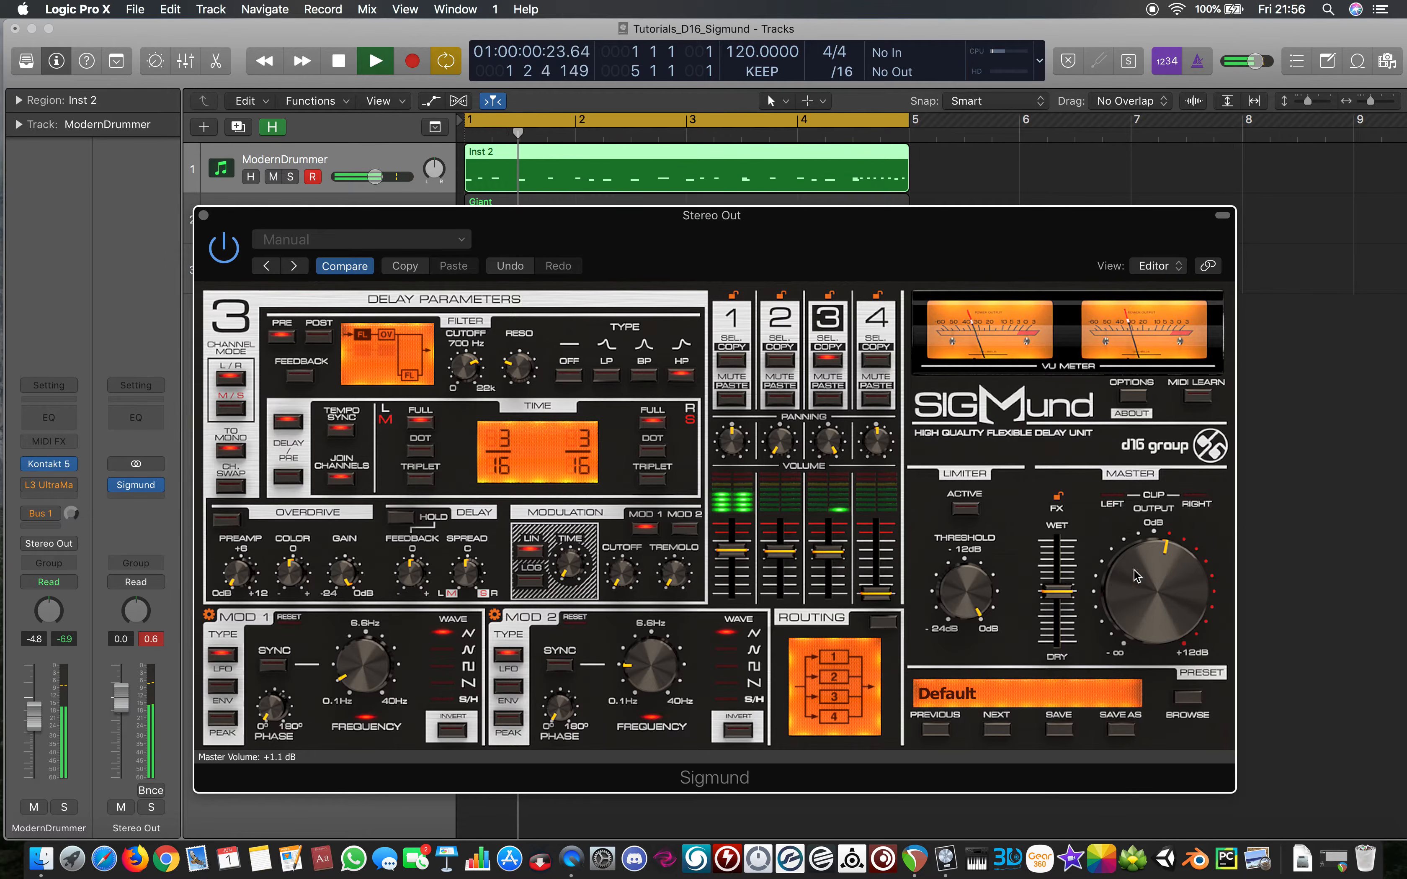
left_click(146, 640)
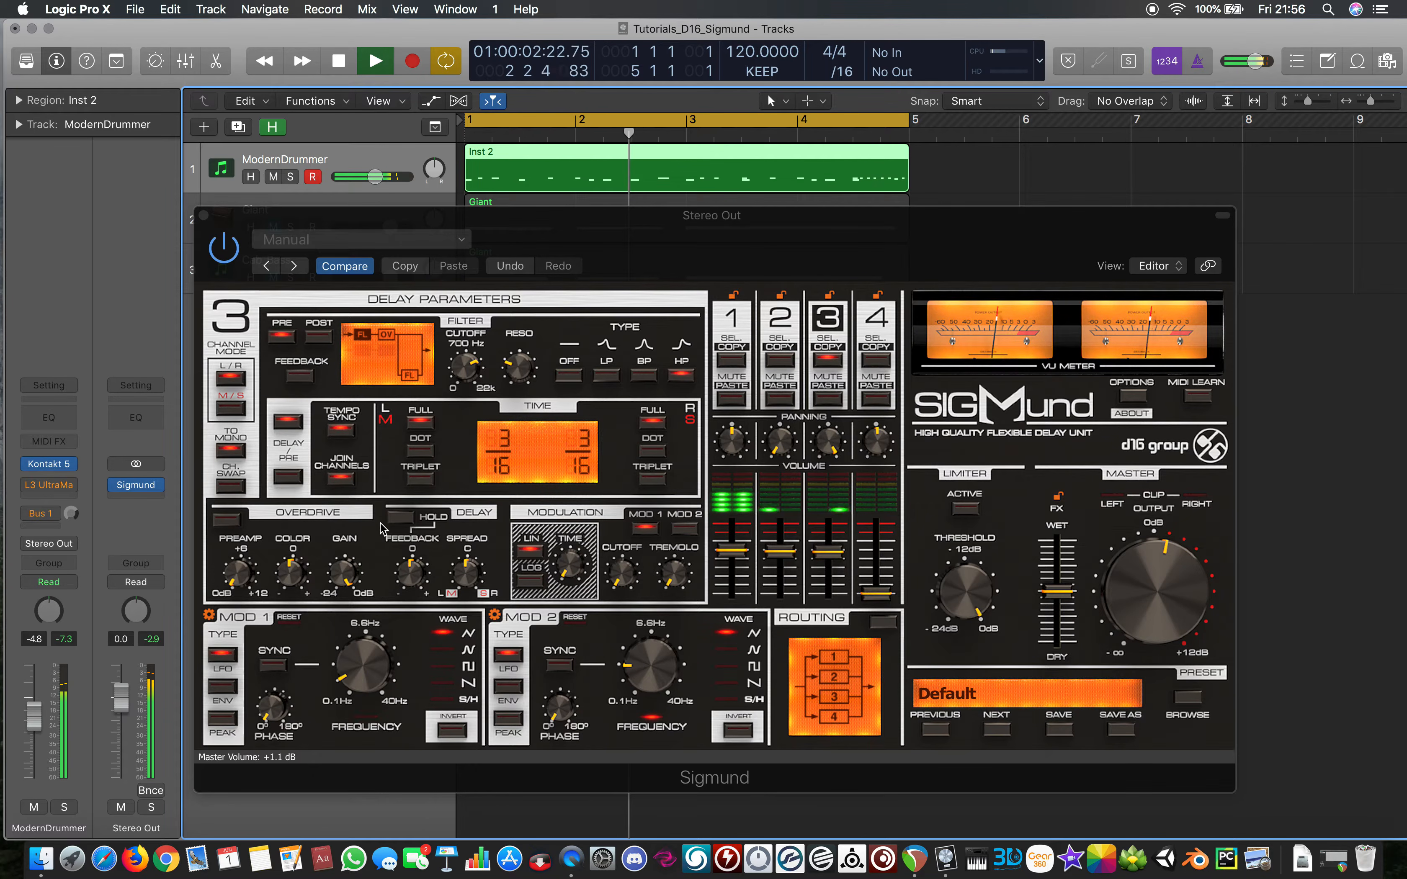
key("space")
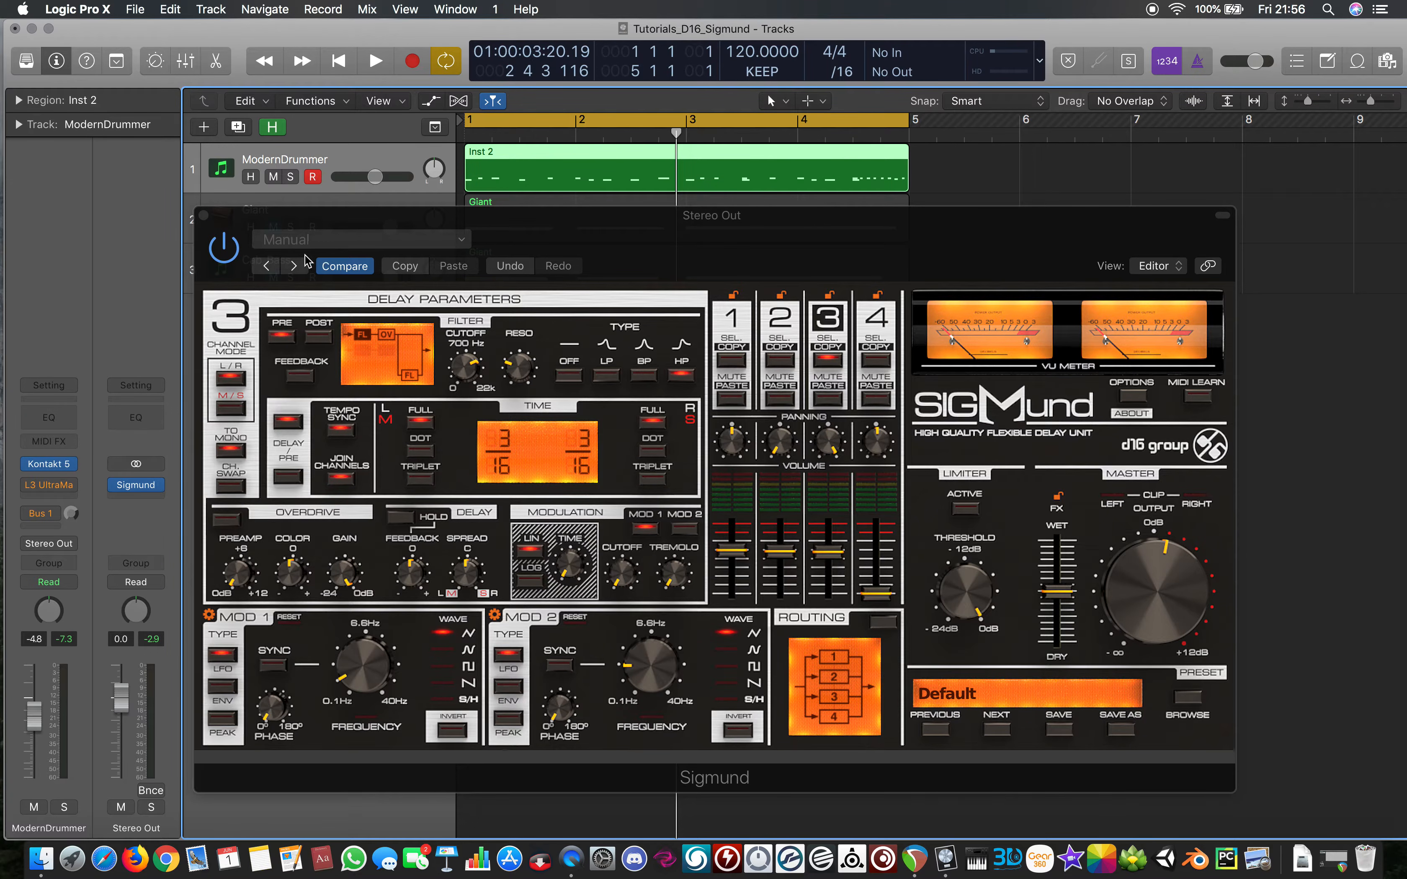
Play the loop, bypass and re-enable Sigmund to compare the sound, and stop playback
key("space")
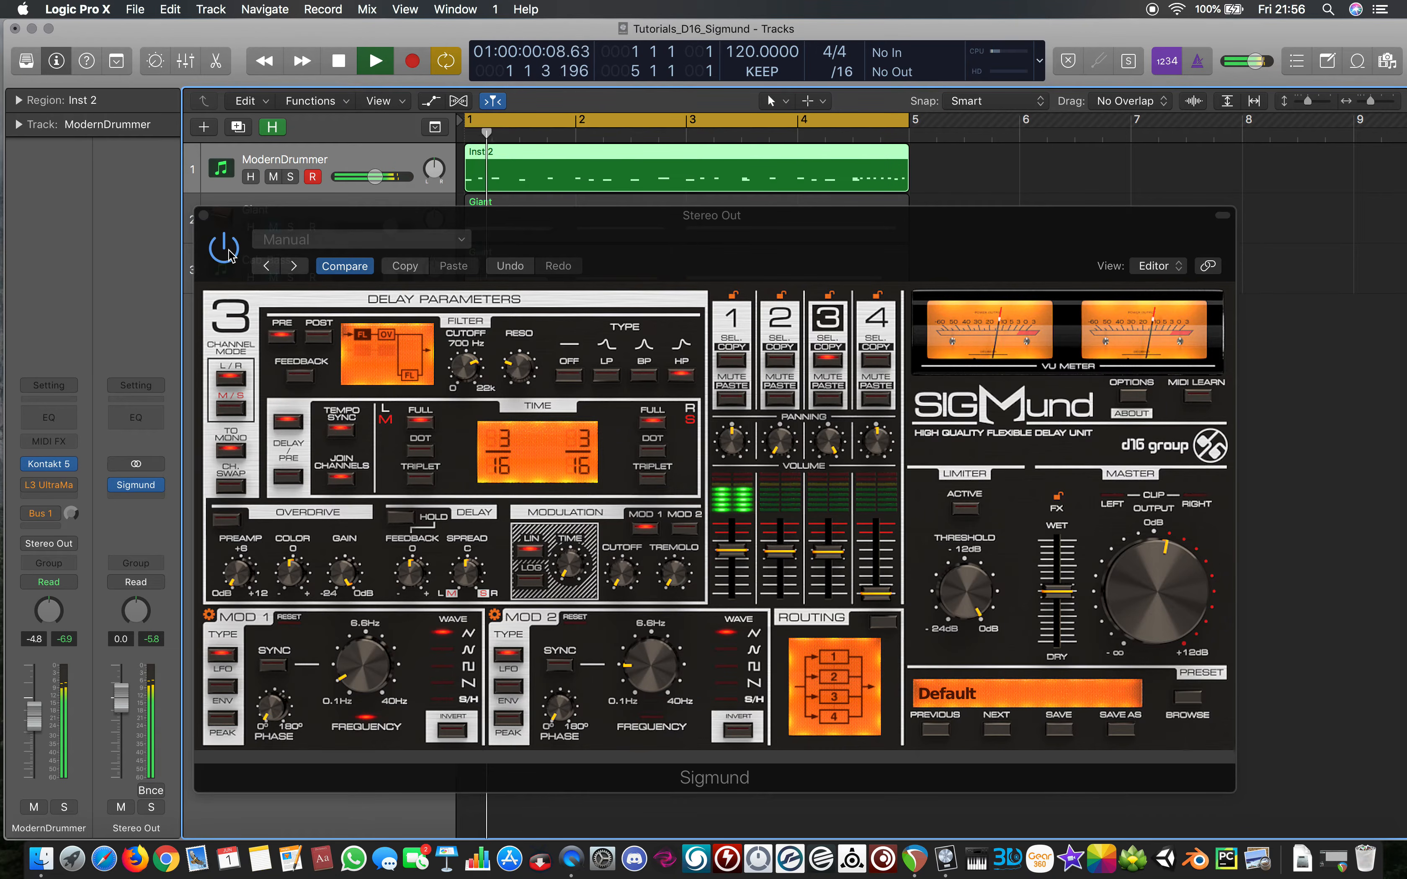
left_click(225, 250)
left_click(225, 250)
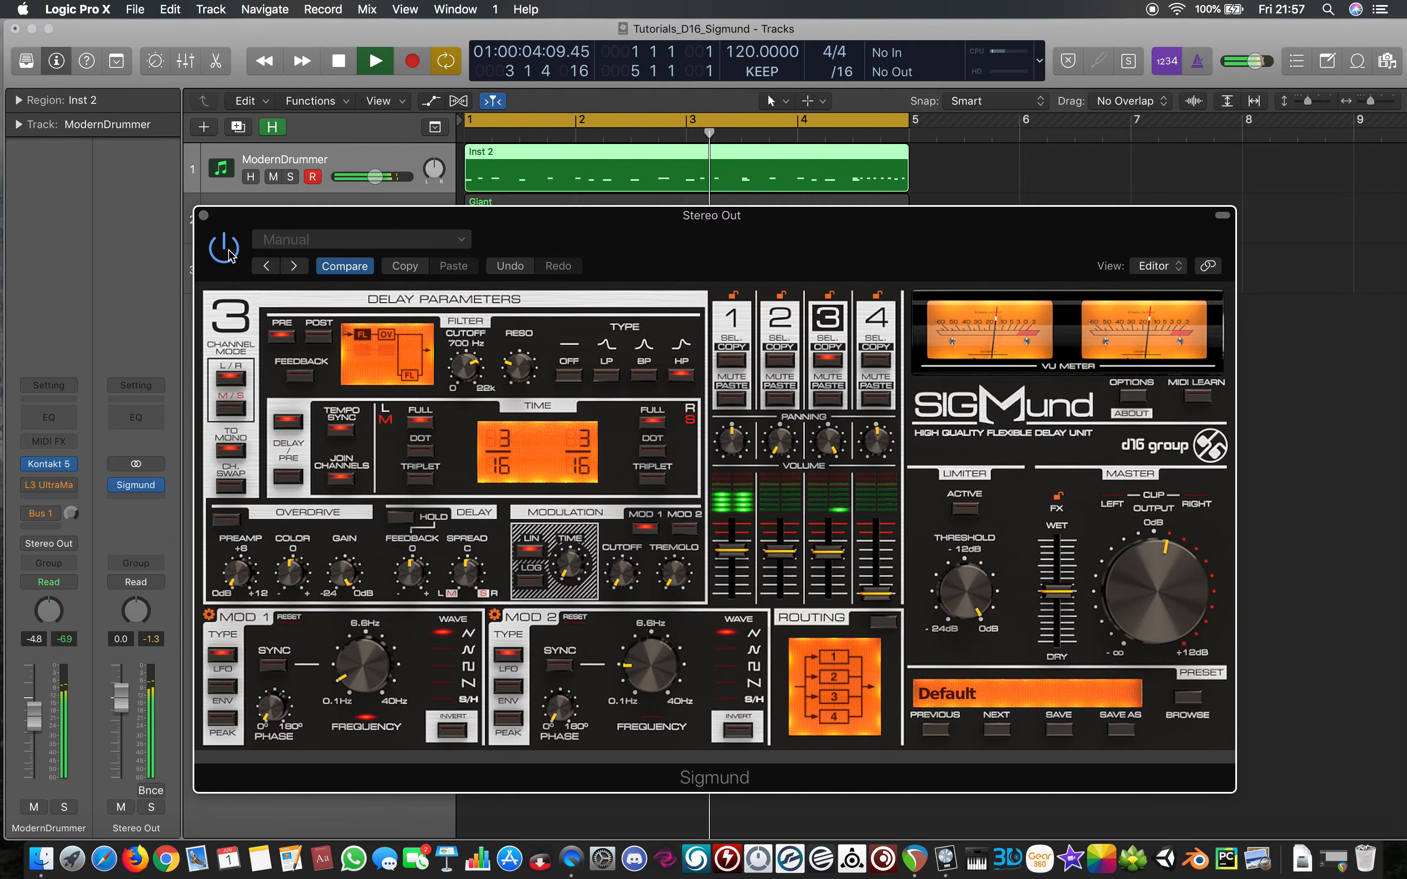
key("space")
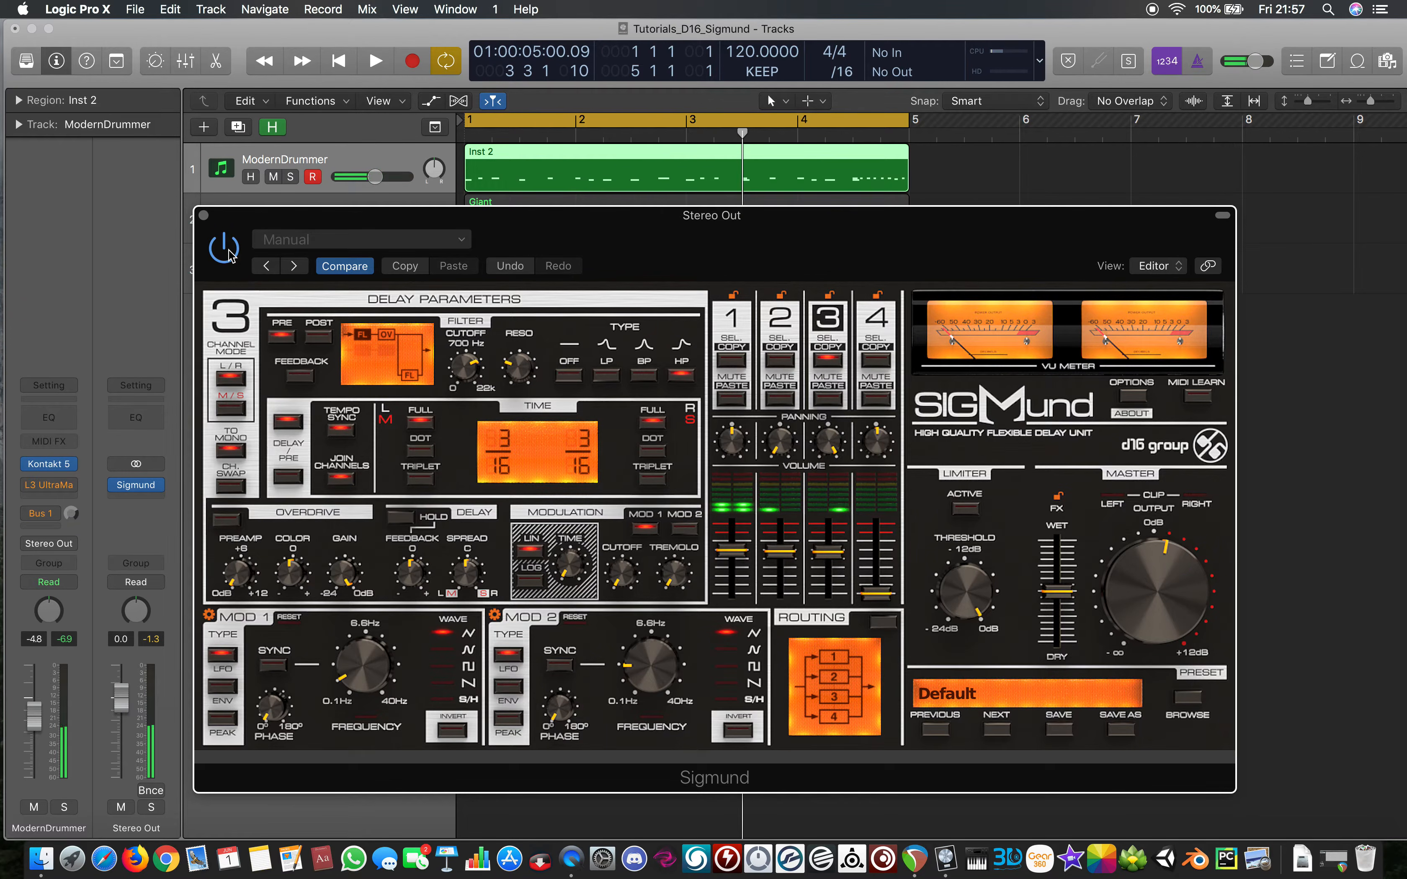
Set line 3's synced delay to 4/16, then select line 1 and turn off its stereo-to-mono option
mouse_move(509, 443)
left_mouse_down()
mouse_move(504, 372)
mouse_move(517, 443)
left_mouse_up()
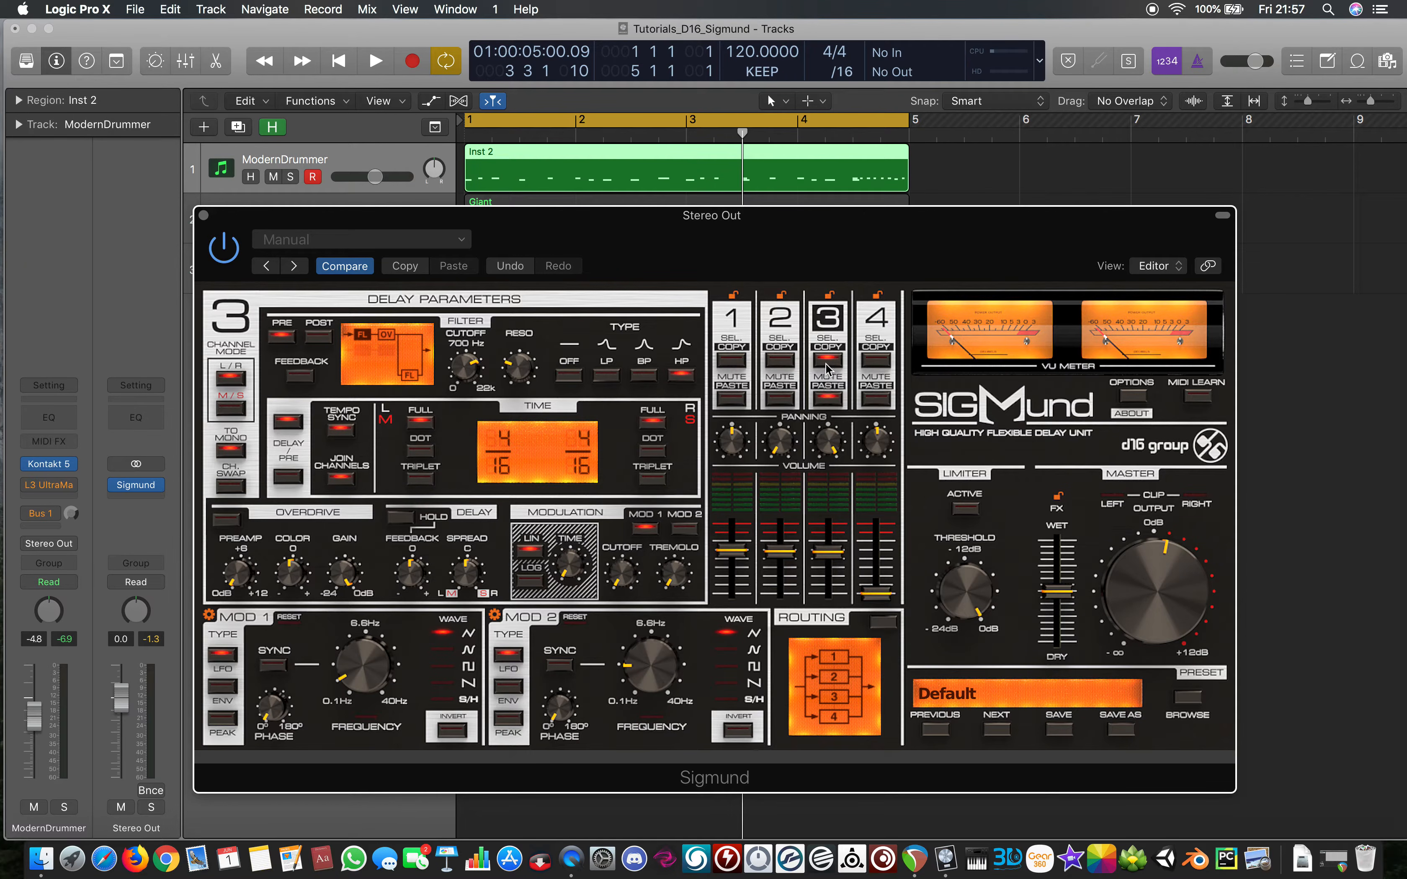
left_click(742, 328)
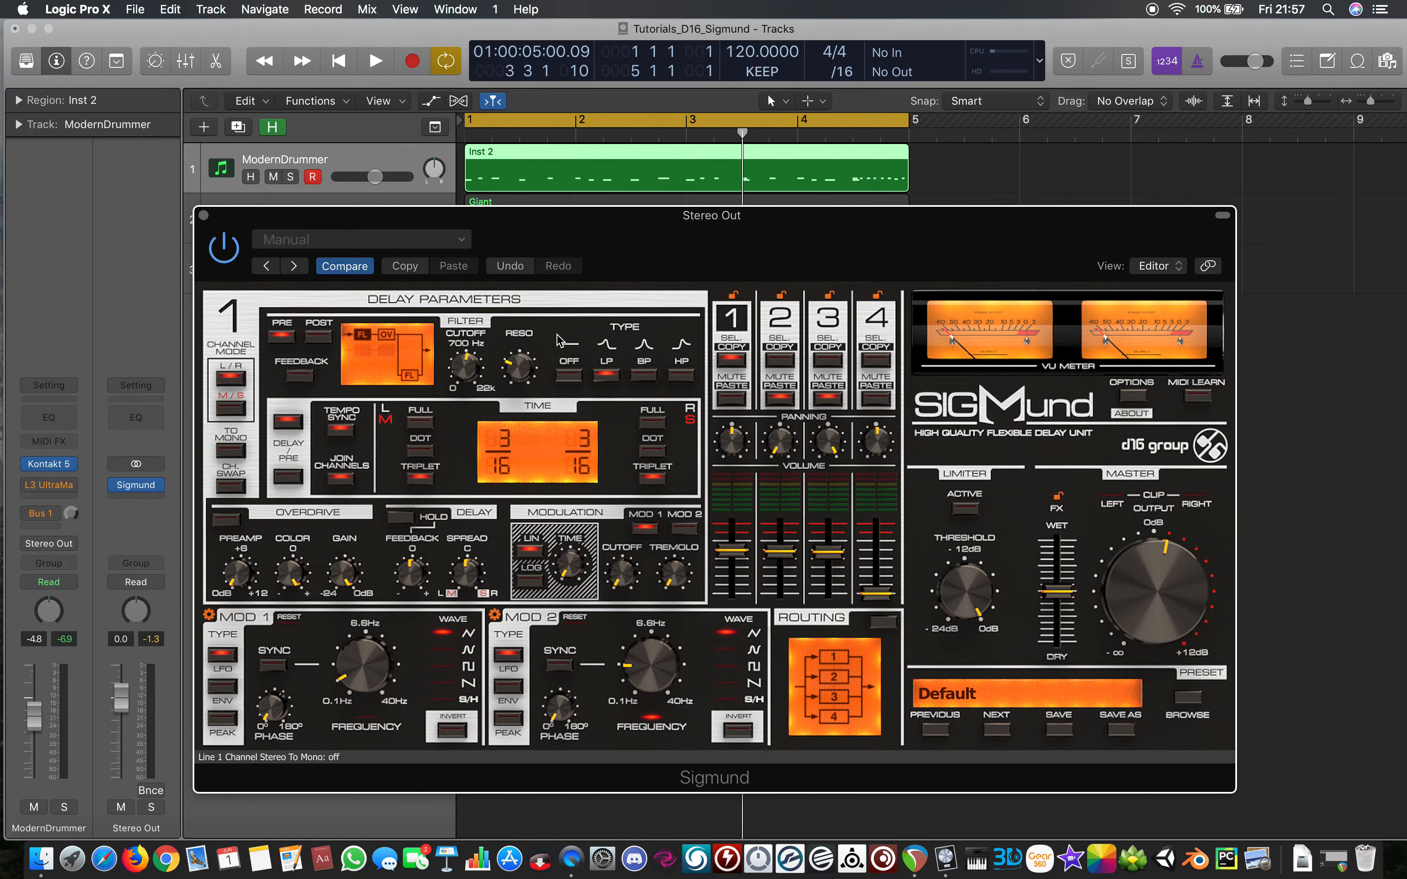
Audition line 1's synced triplet delay at 5/16 and 6/16 on both channels with the loop, ending on 6/16
key("space")
left_click_drag(509, 452, 503, 423)
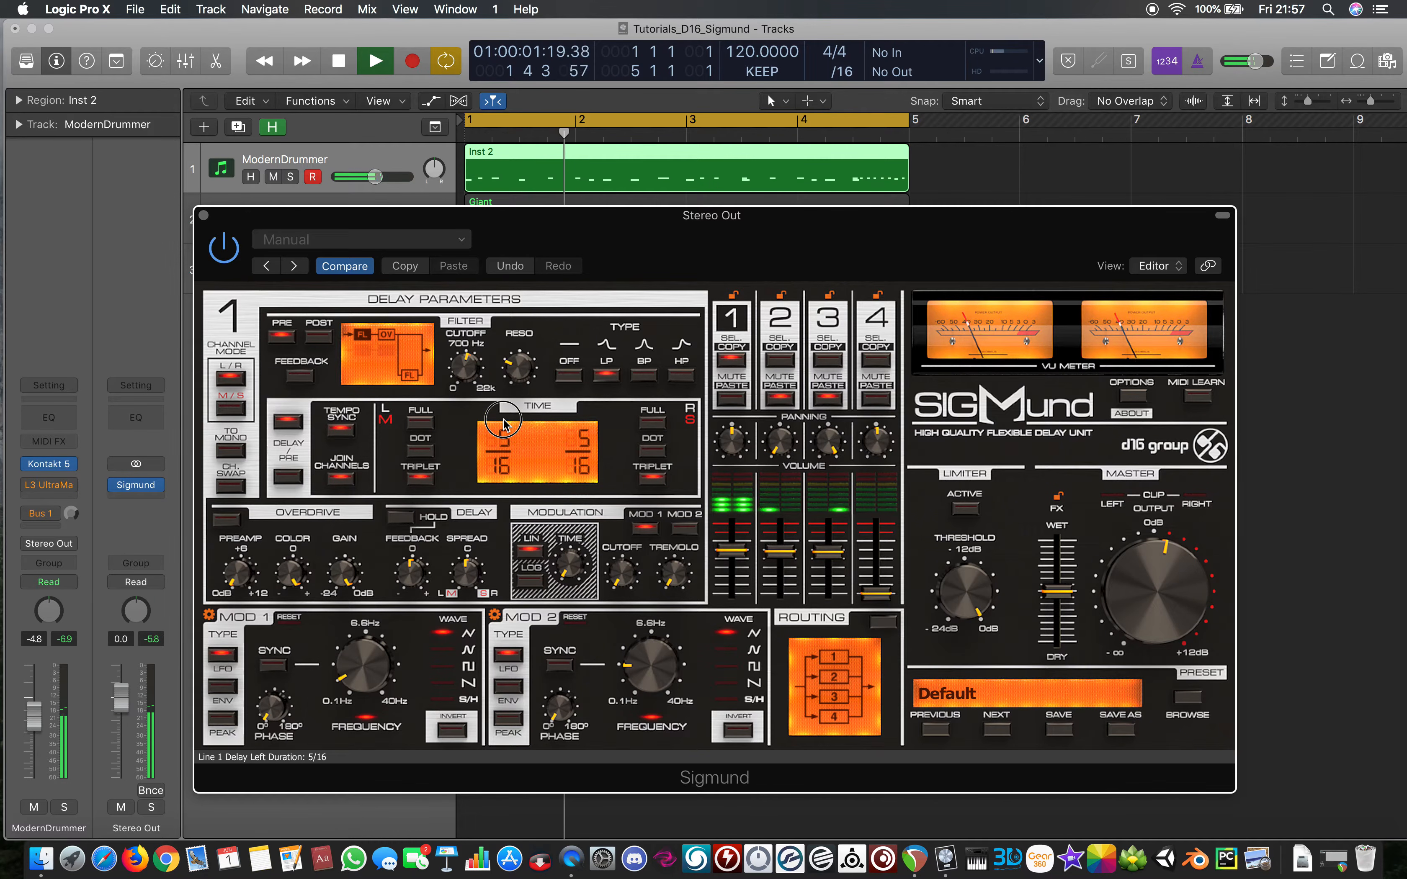
key("space")
key("space")
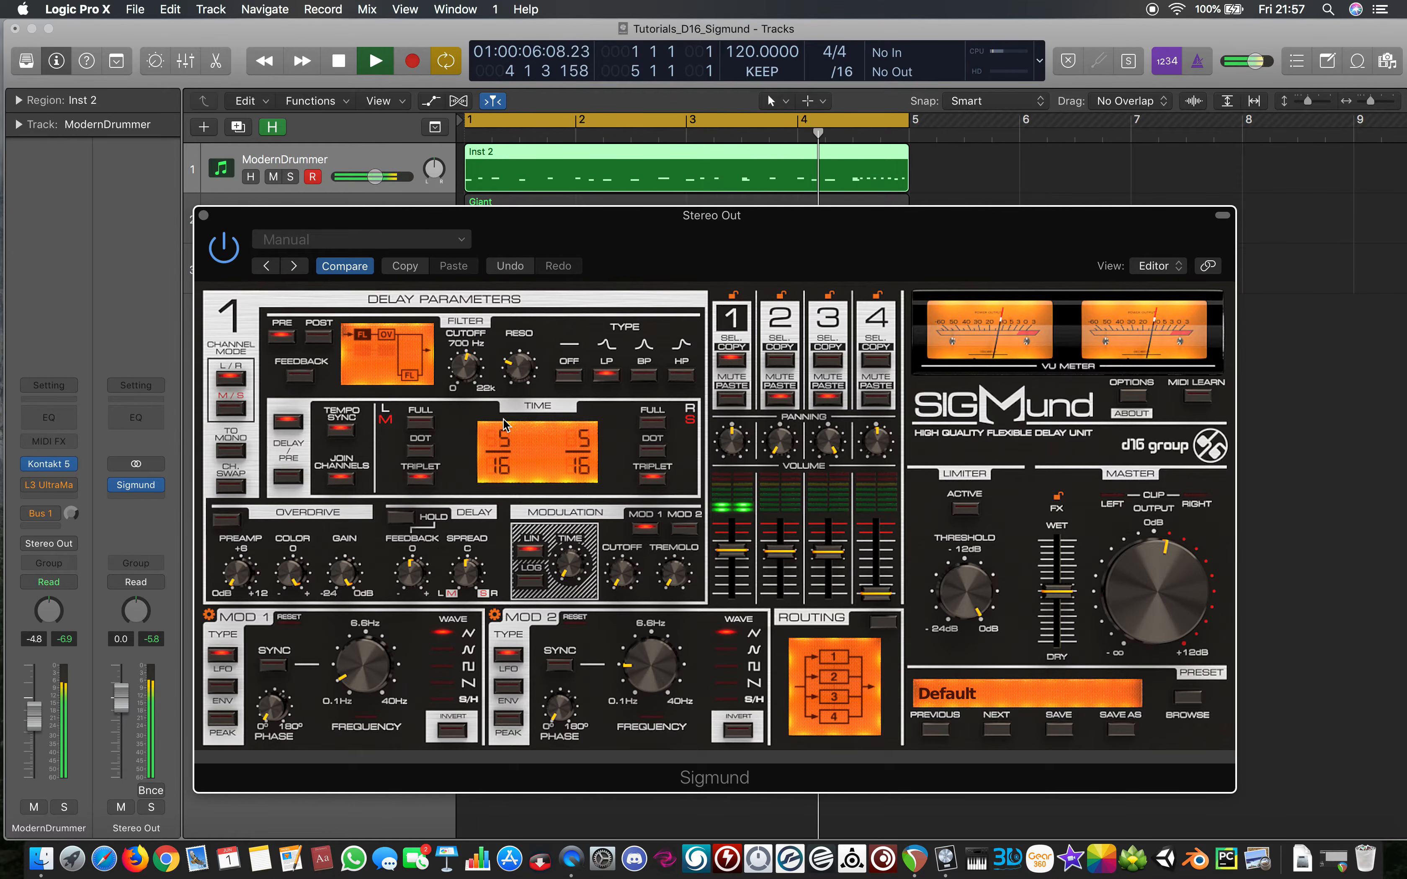
key("space")
mouse_move(503, 442)
left_mouse_down()
mouse_move(502, 425)
mouse_move(507, 453)
left_mouse_up()
key("space")
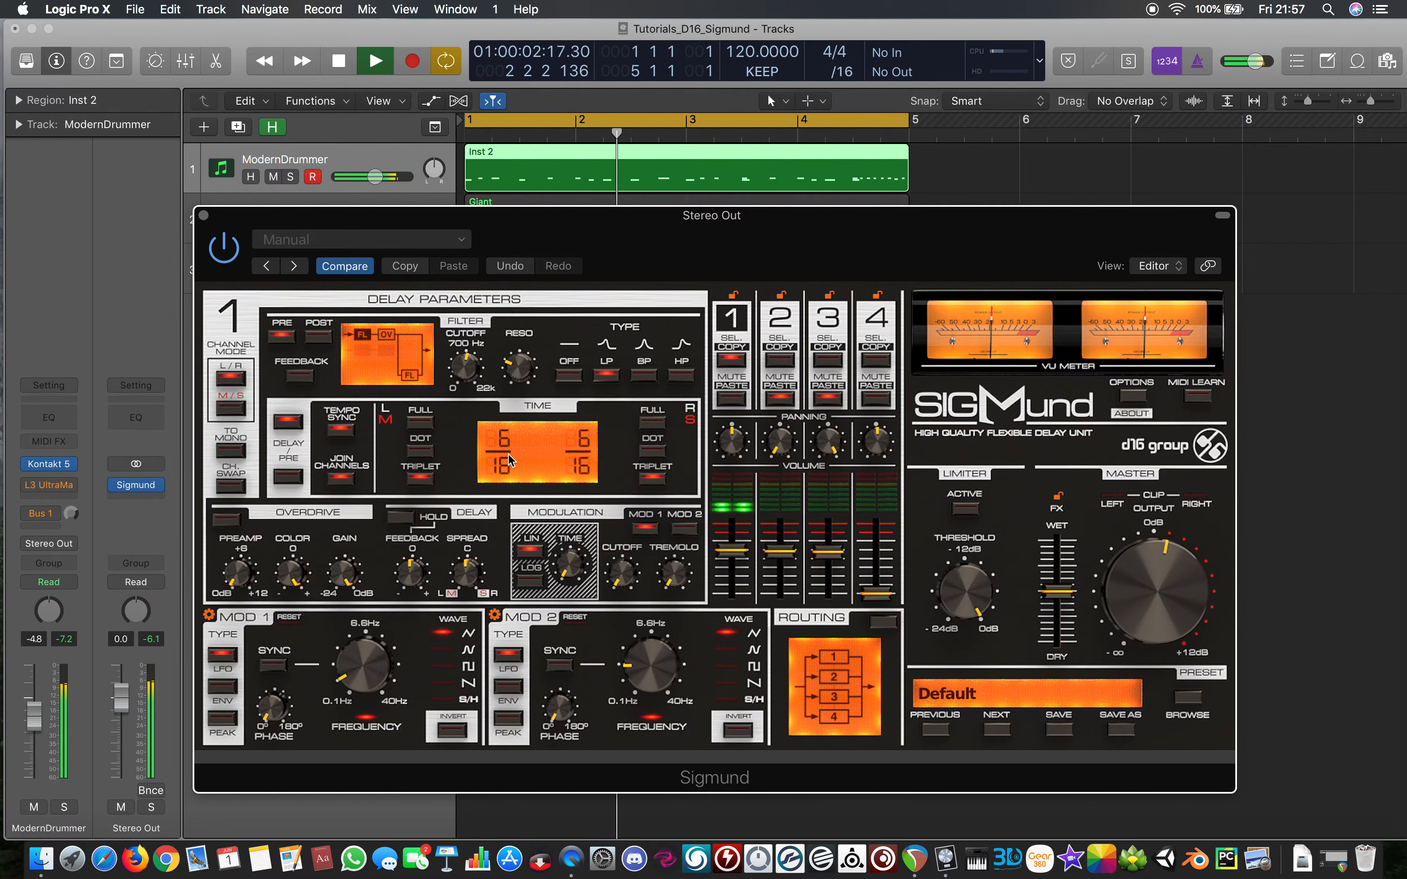
Set line 1's synced triplet delay to 12/8 on both channels and audition it with the loop
key("space")
left_click_drag(507, 448, 509, 363)
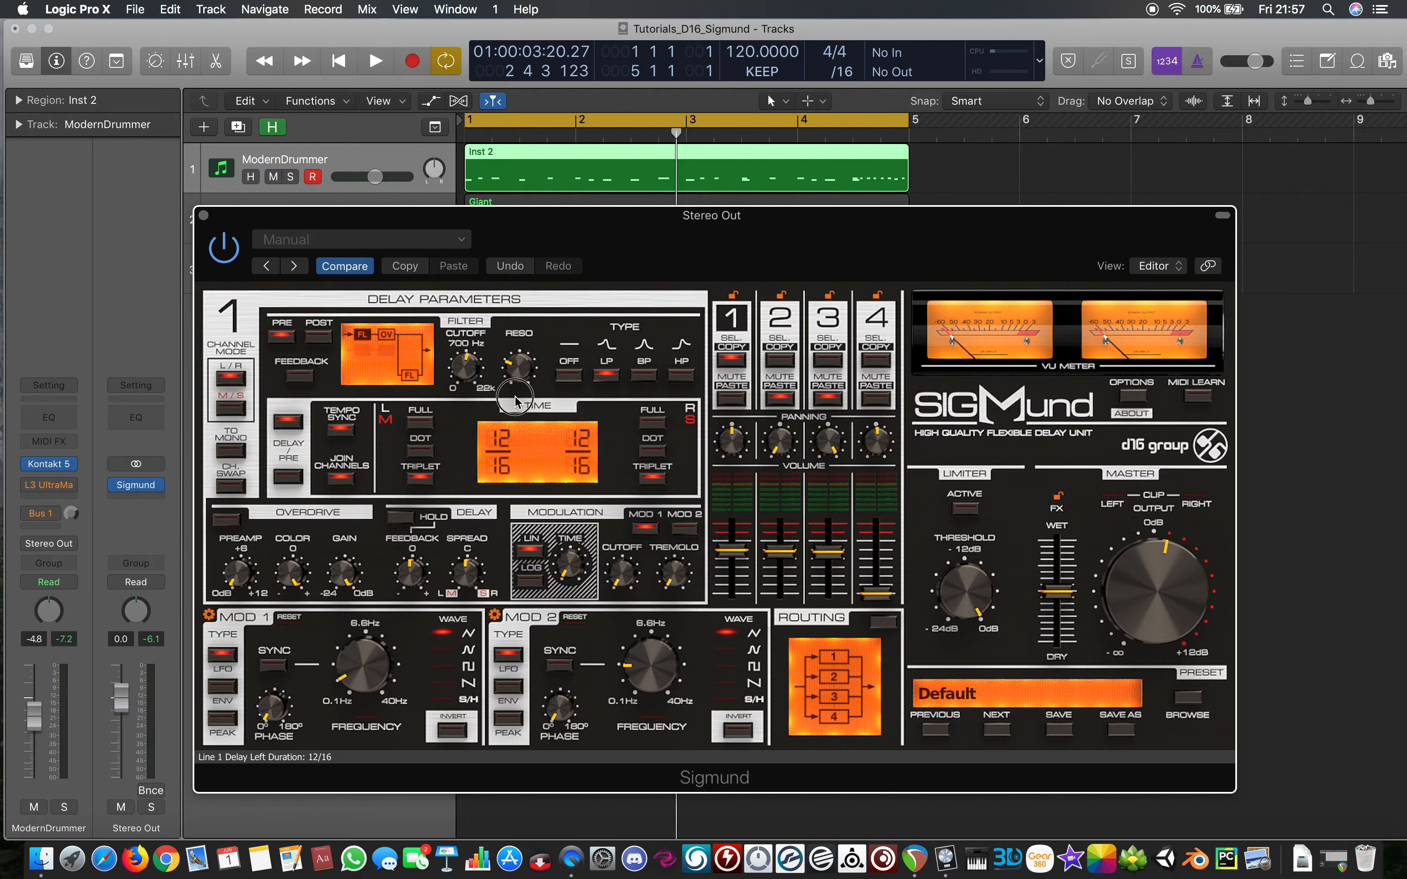
left_click_drag(506, 507, 507, 535)
key("space")
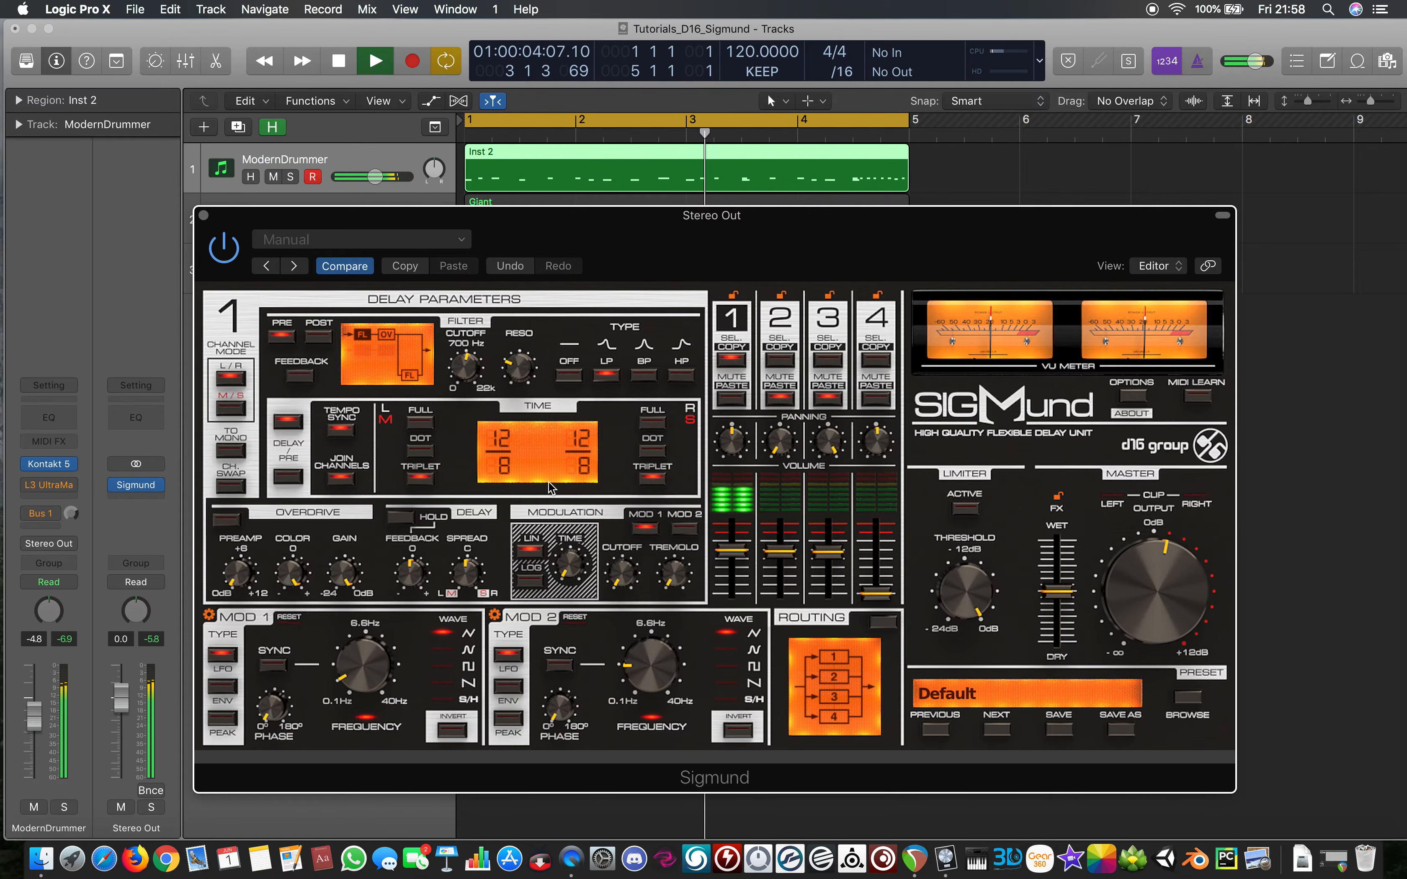
key("space")
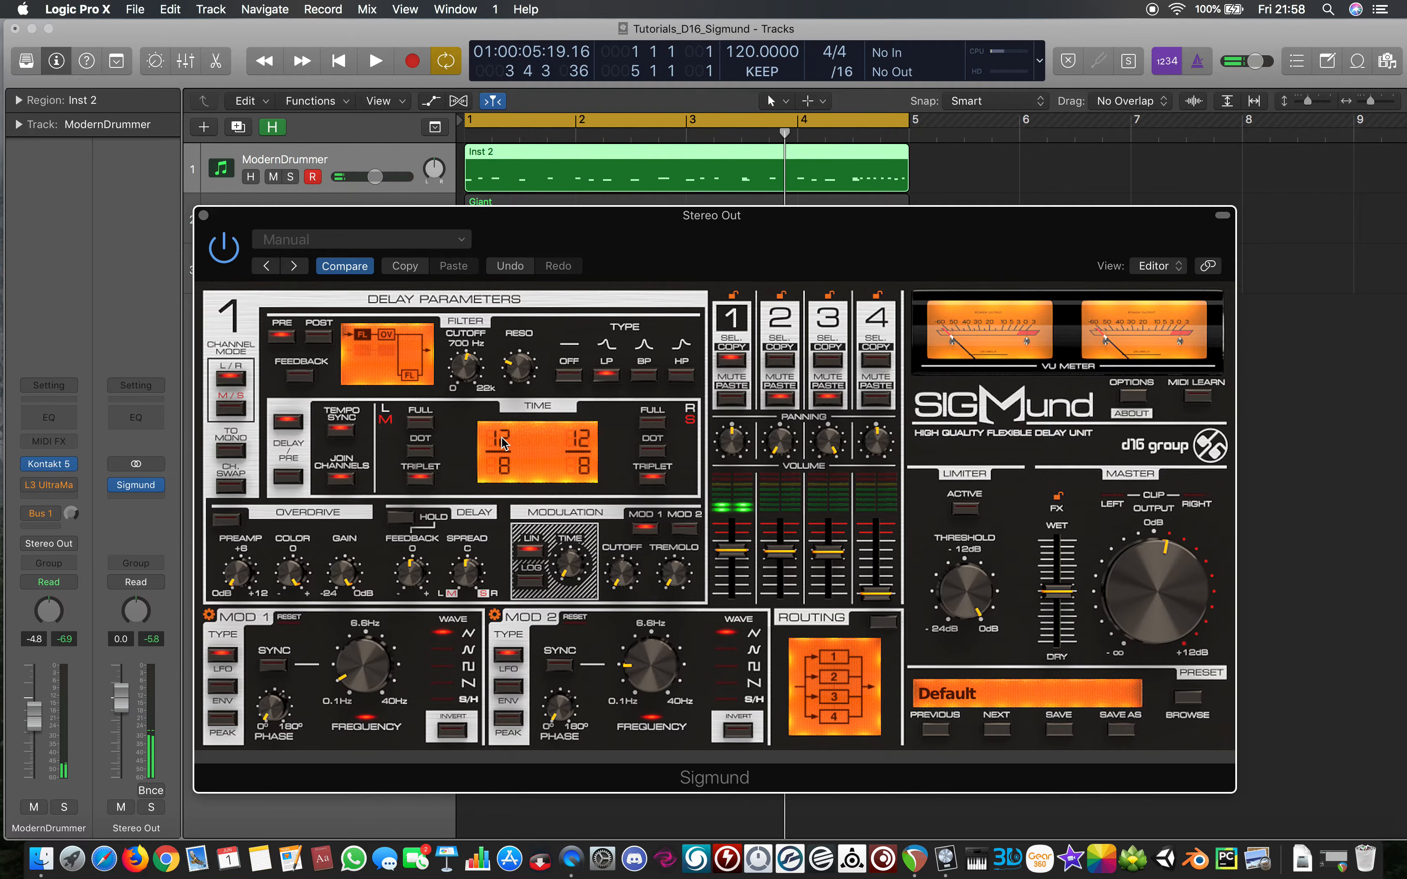
Set line 1's synced triplet delay to 4/4 on both channels and audition it with the loop
left_click_drag(503, 444, 514, 498)
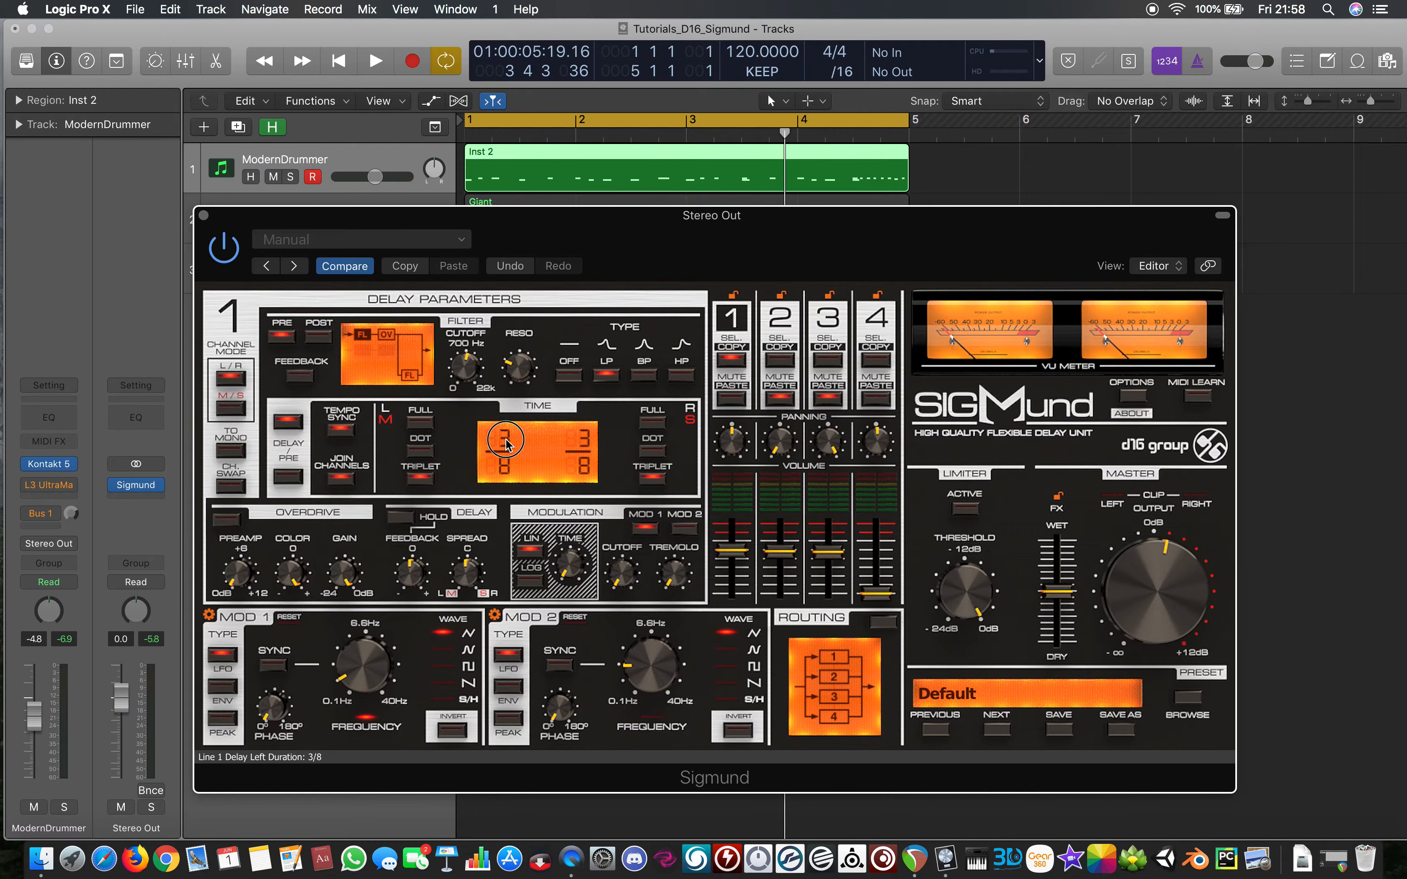
left_click_drag(510, 474, 513, 530)
key("space")
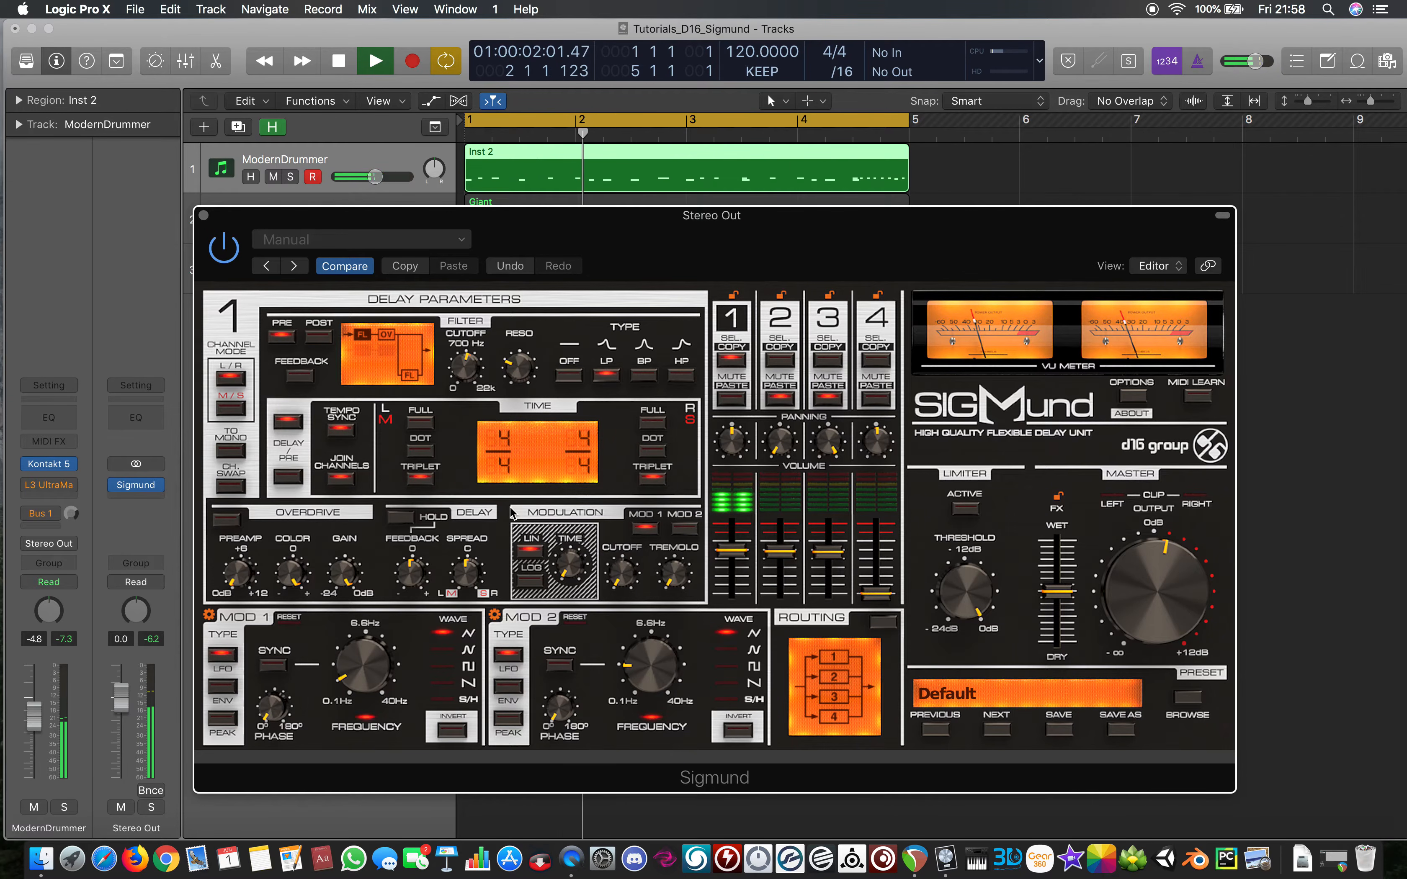
key("space")
Audition line 1's synced triplet delay at 5/16, 4/16 and 3/16 with the loop, ending on 3/16
left_click_drag(508, 449, 506, 413)
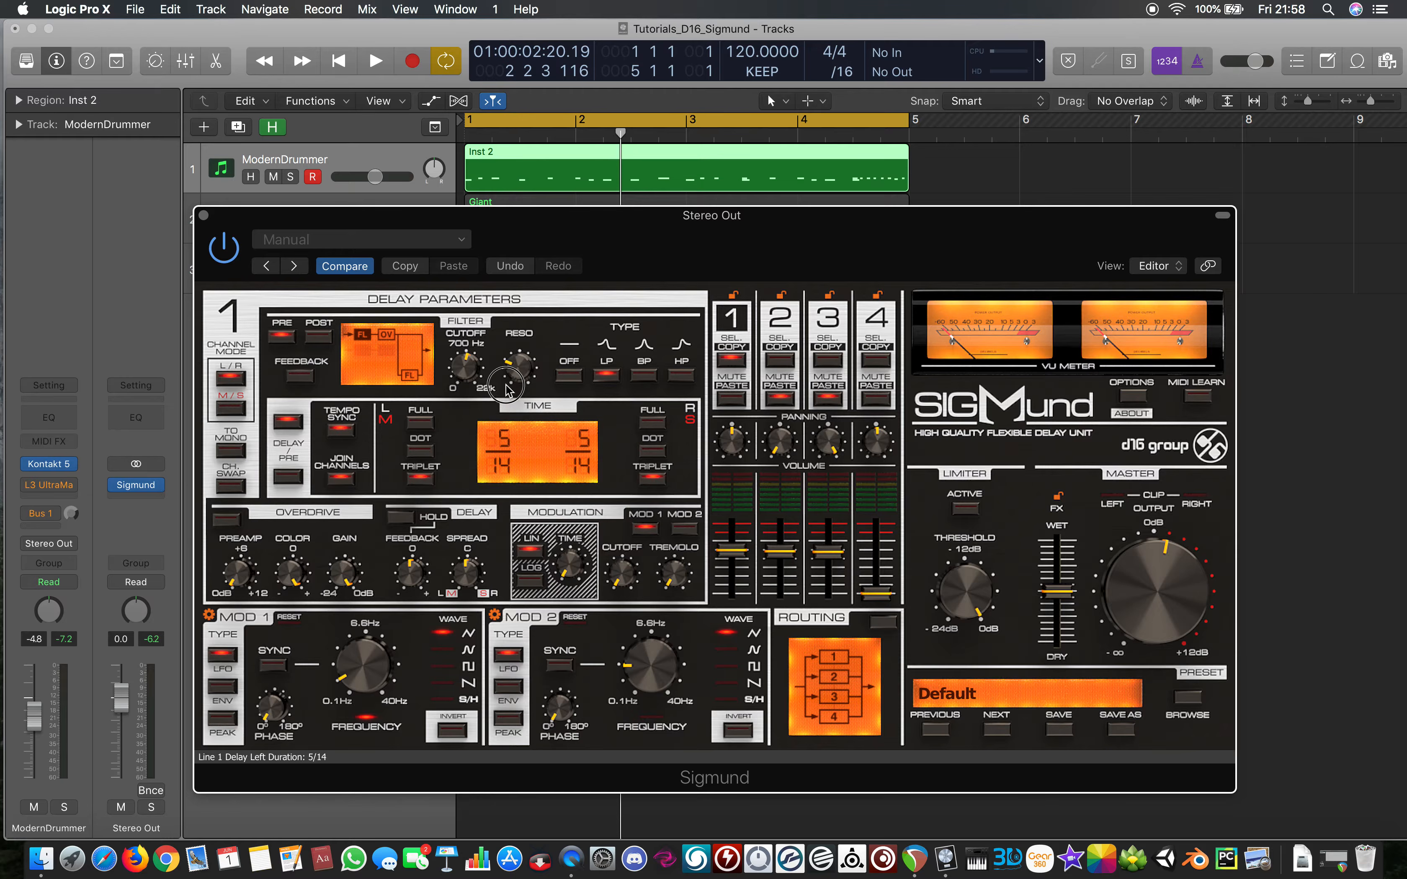
key("space")
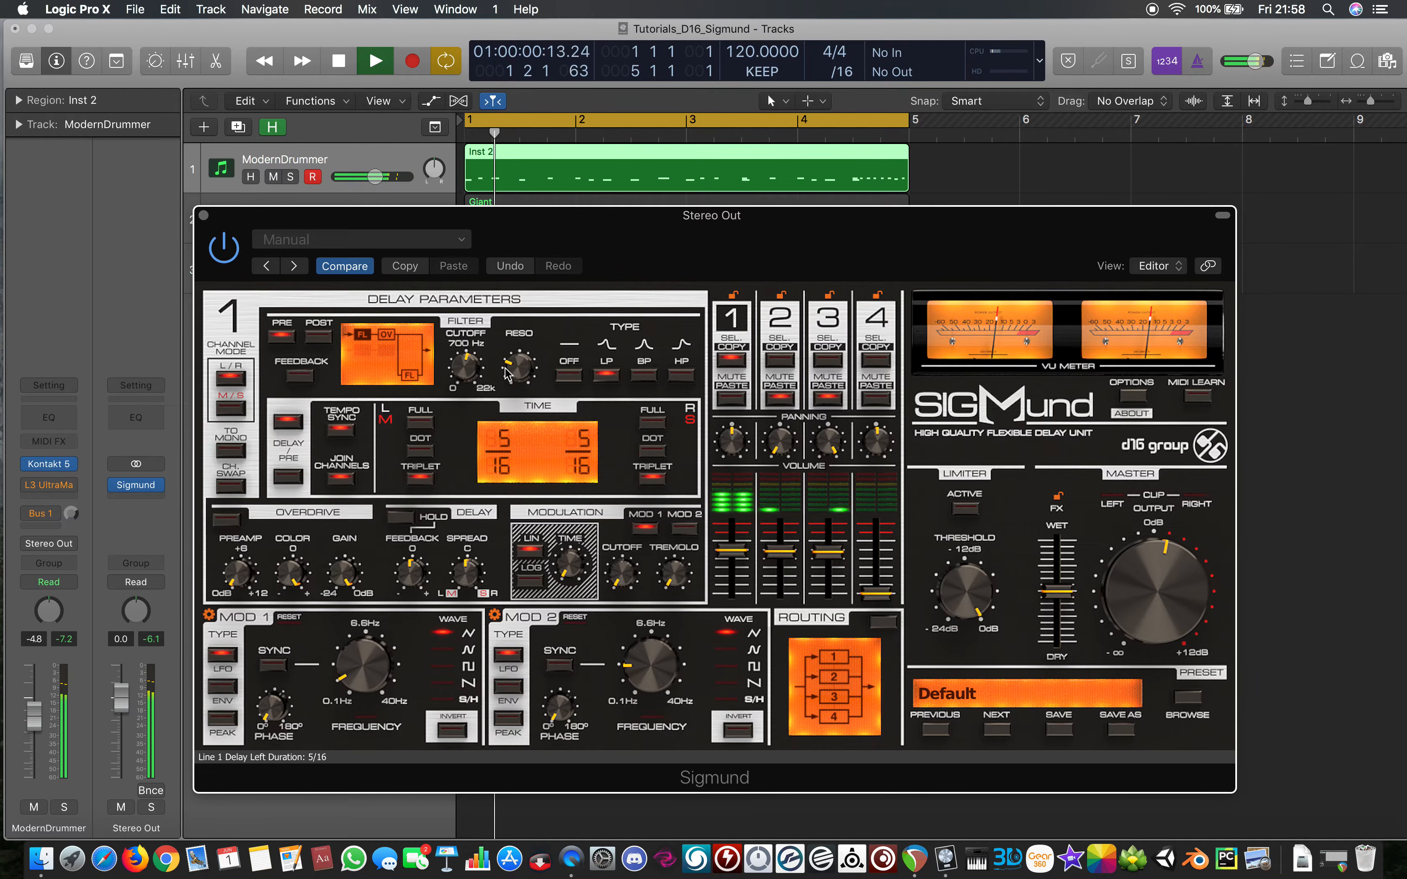
key("space")
left_click_drag(503, 439, 514, 455)
key("space")
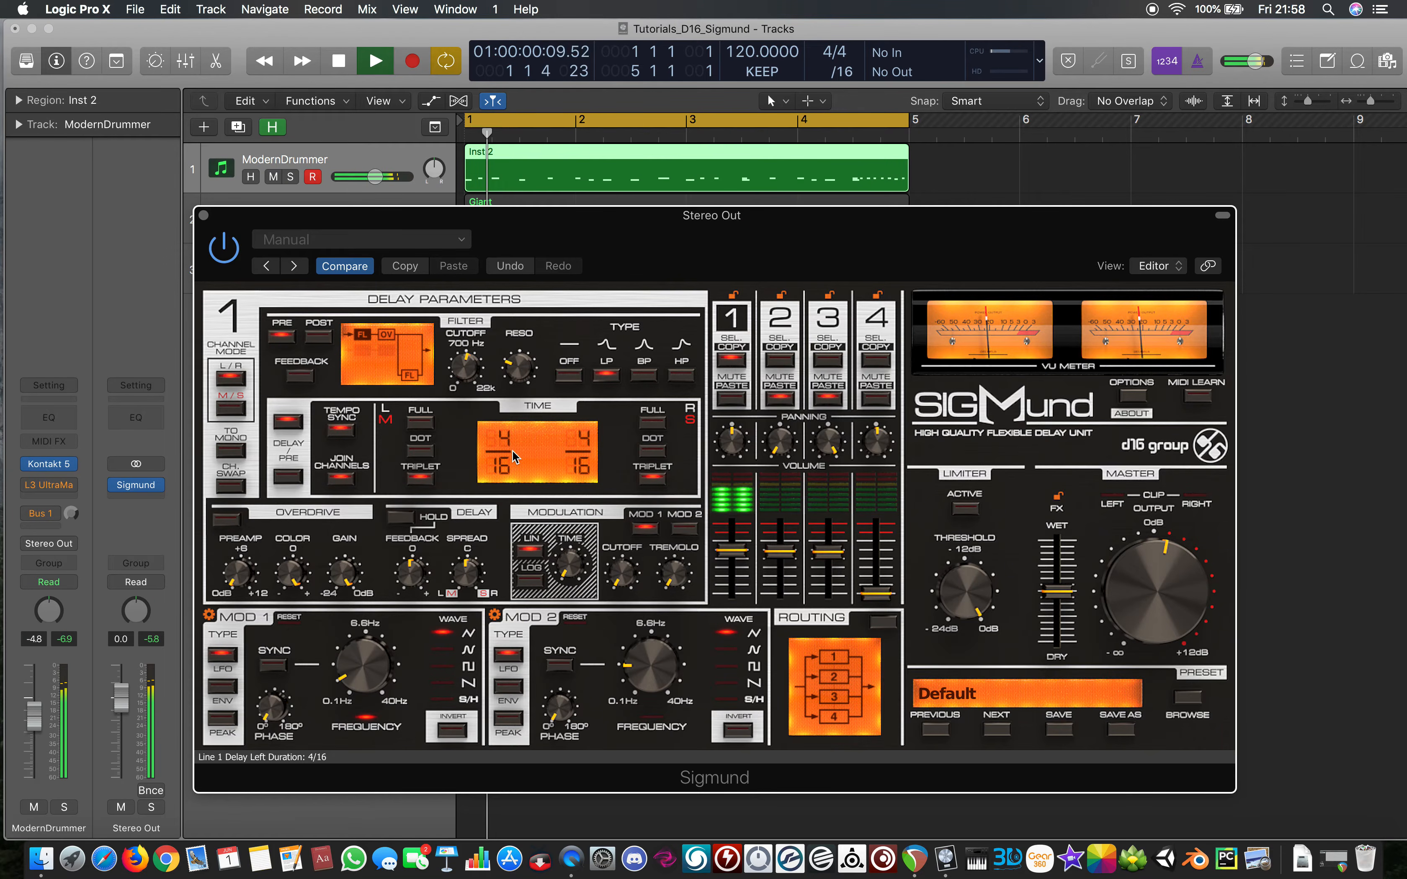
key("space")
left_click_drag(503, 439, 505, 451)
key("space")
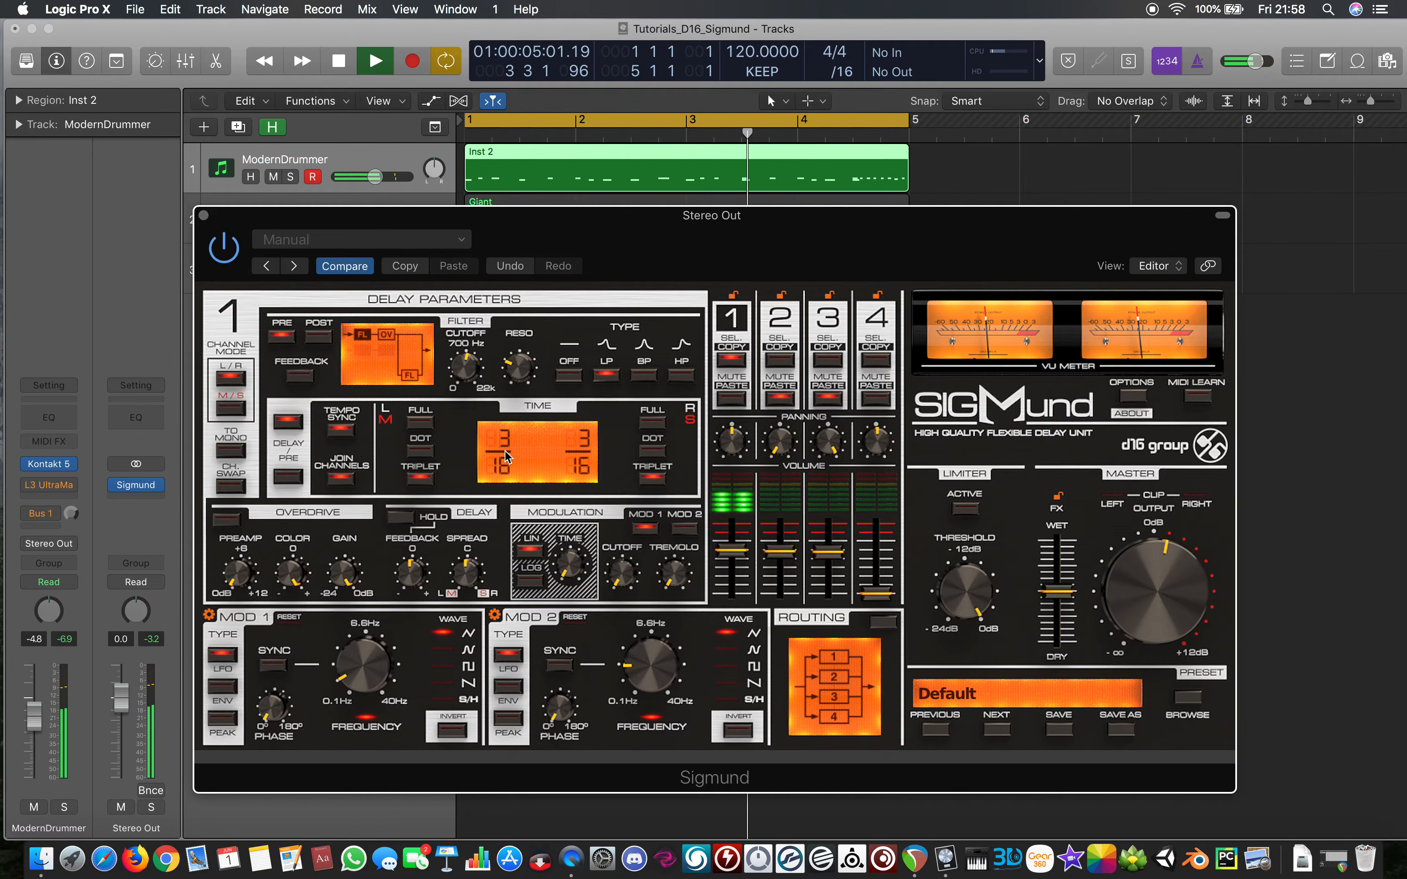
key("space")
Switch line 1's rhythmic scale to Full and audition the delay at 3/16 and 5/16 with the loop
left_click(651, 423)
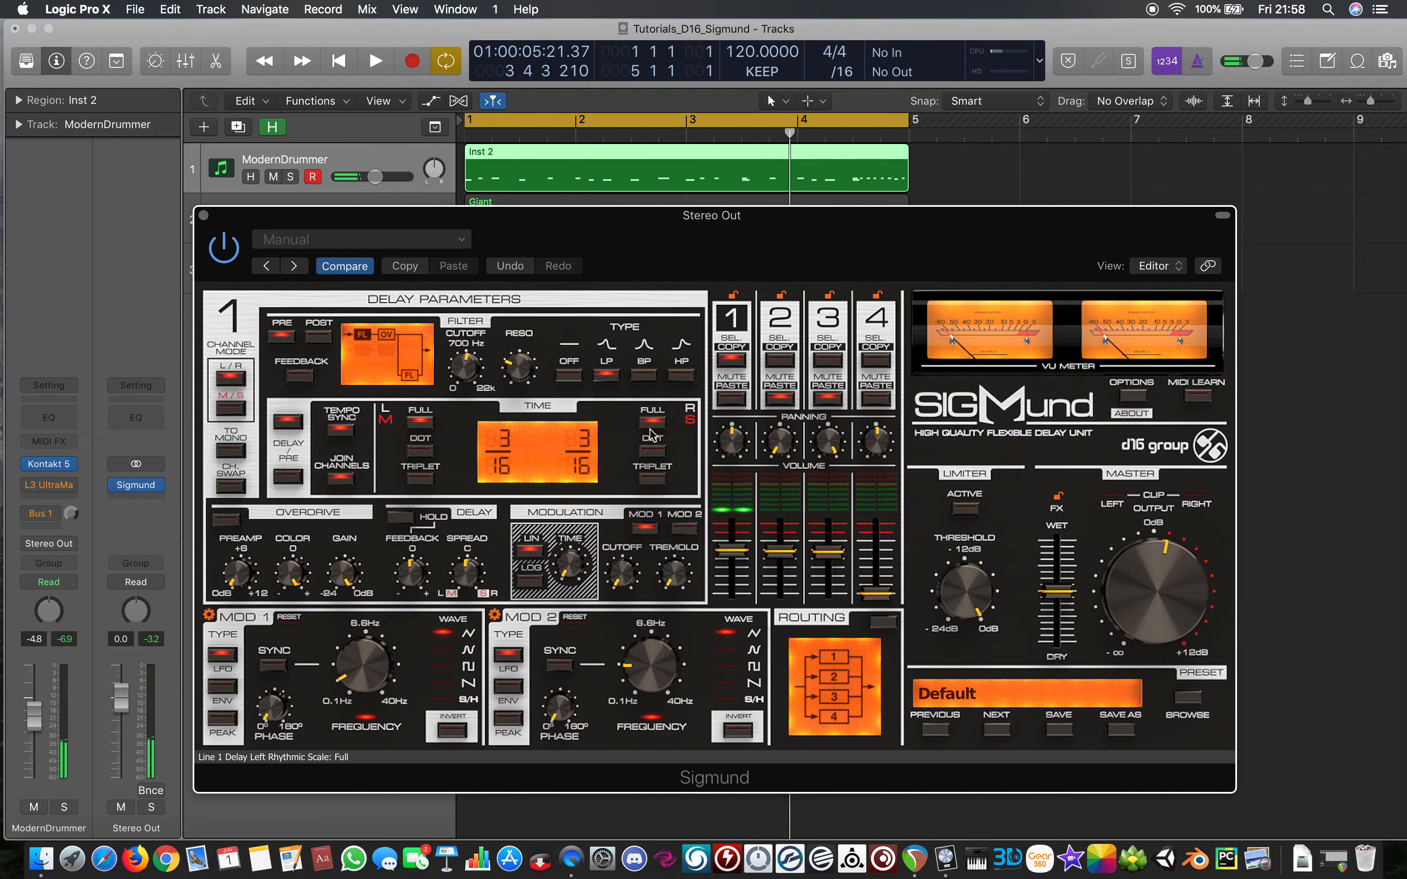
key("space")
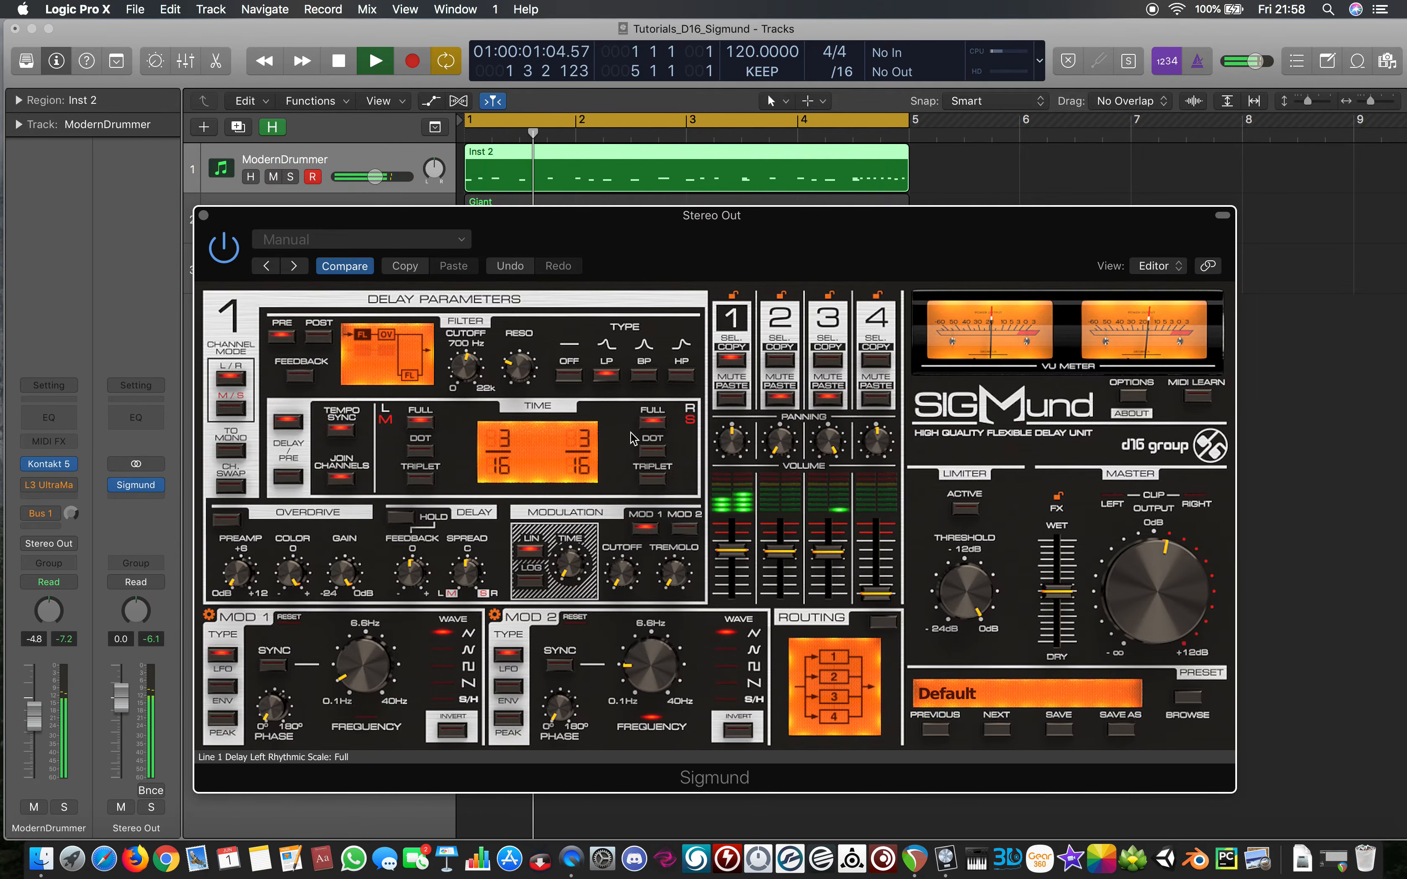
key("space")
left_click_drag(498, 443, 496, 419)
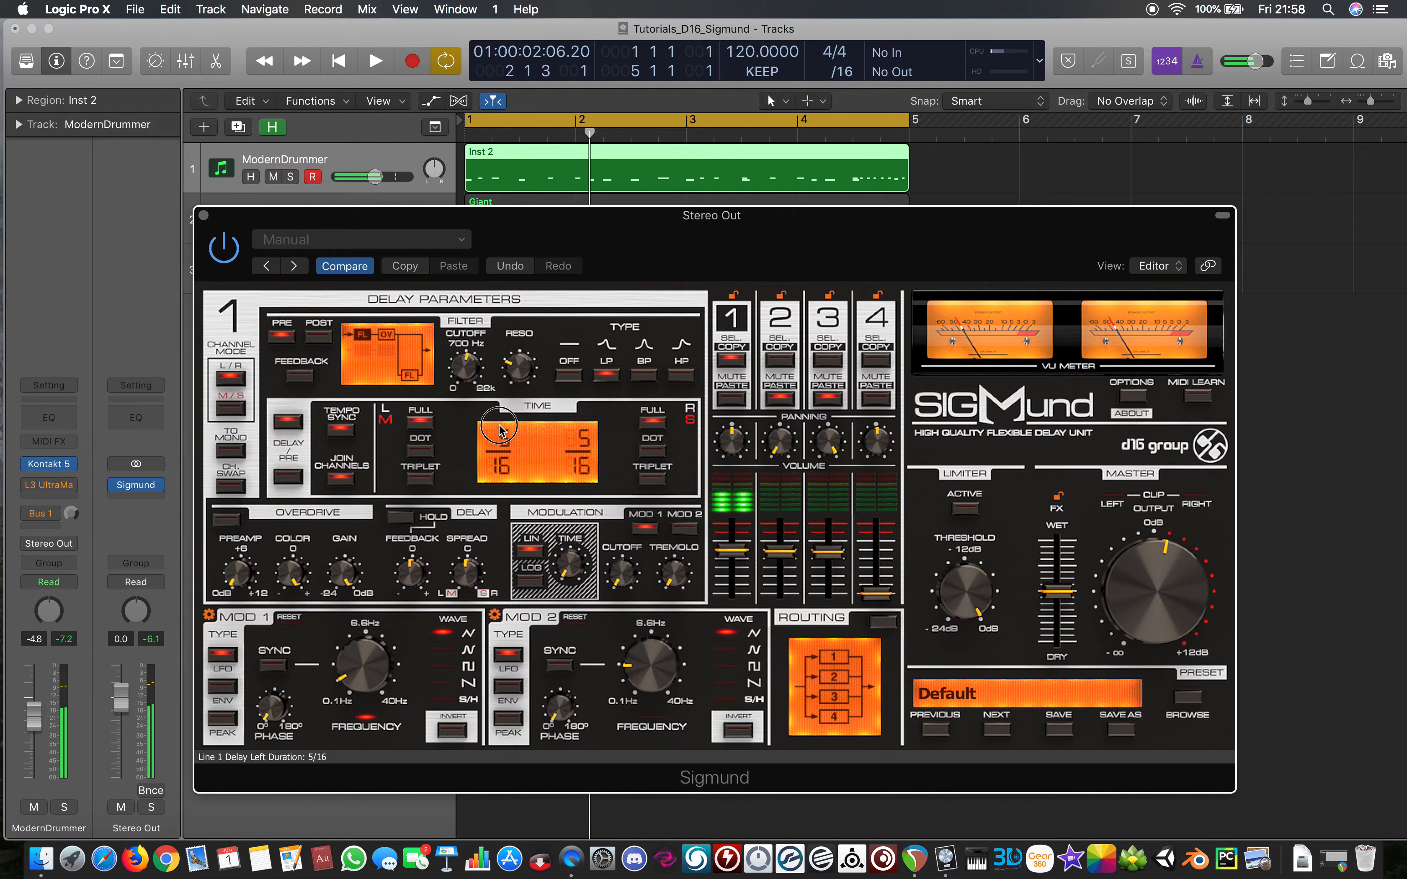
key("space")
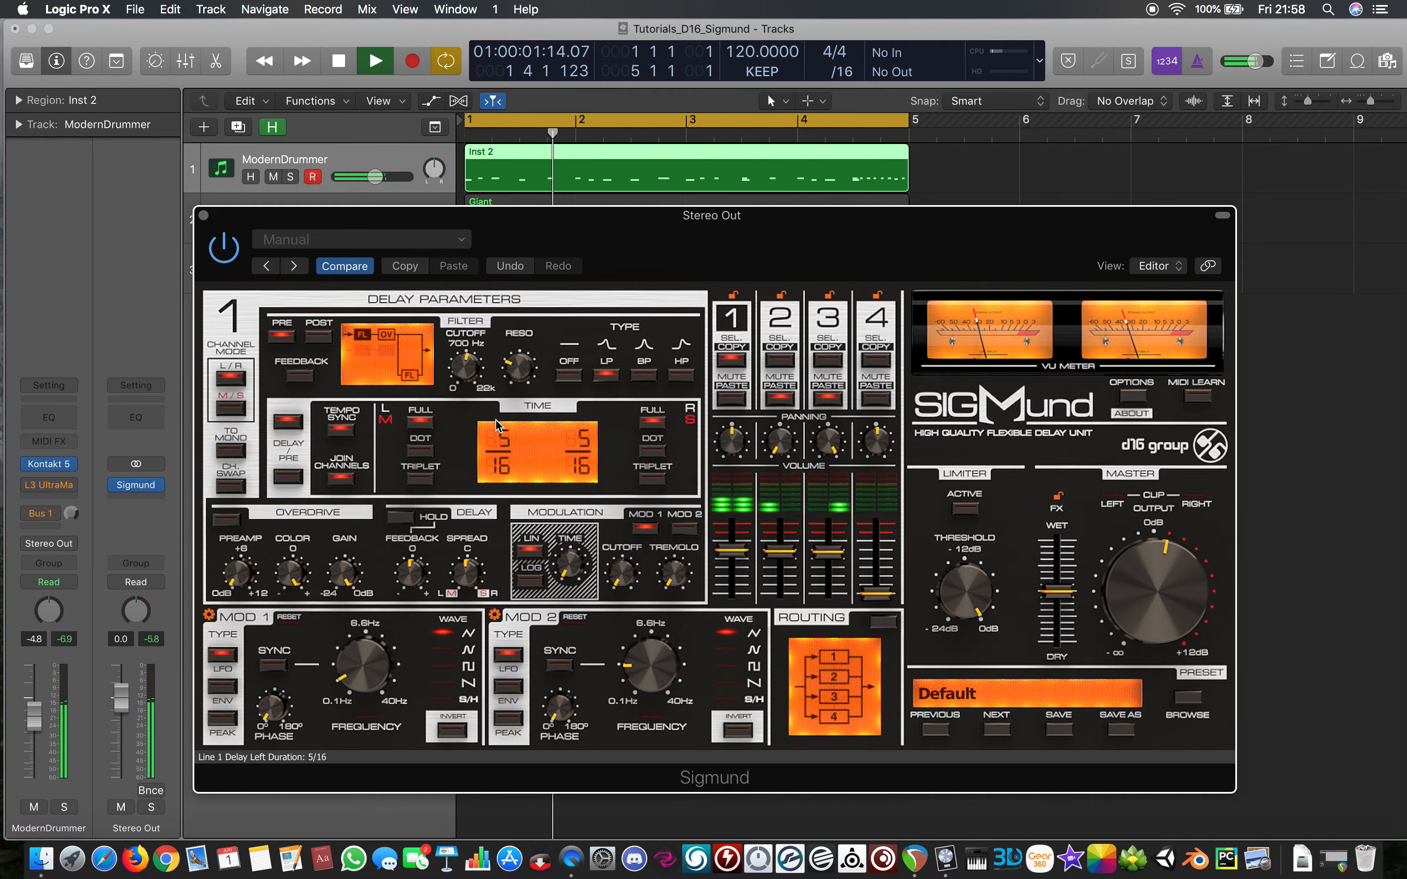
left_click_drag(496, 419, 503, 438)
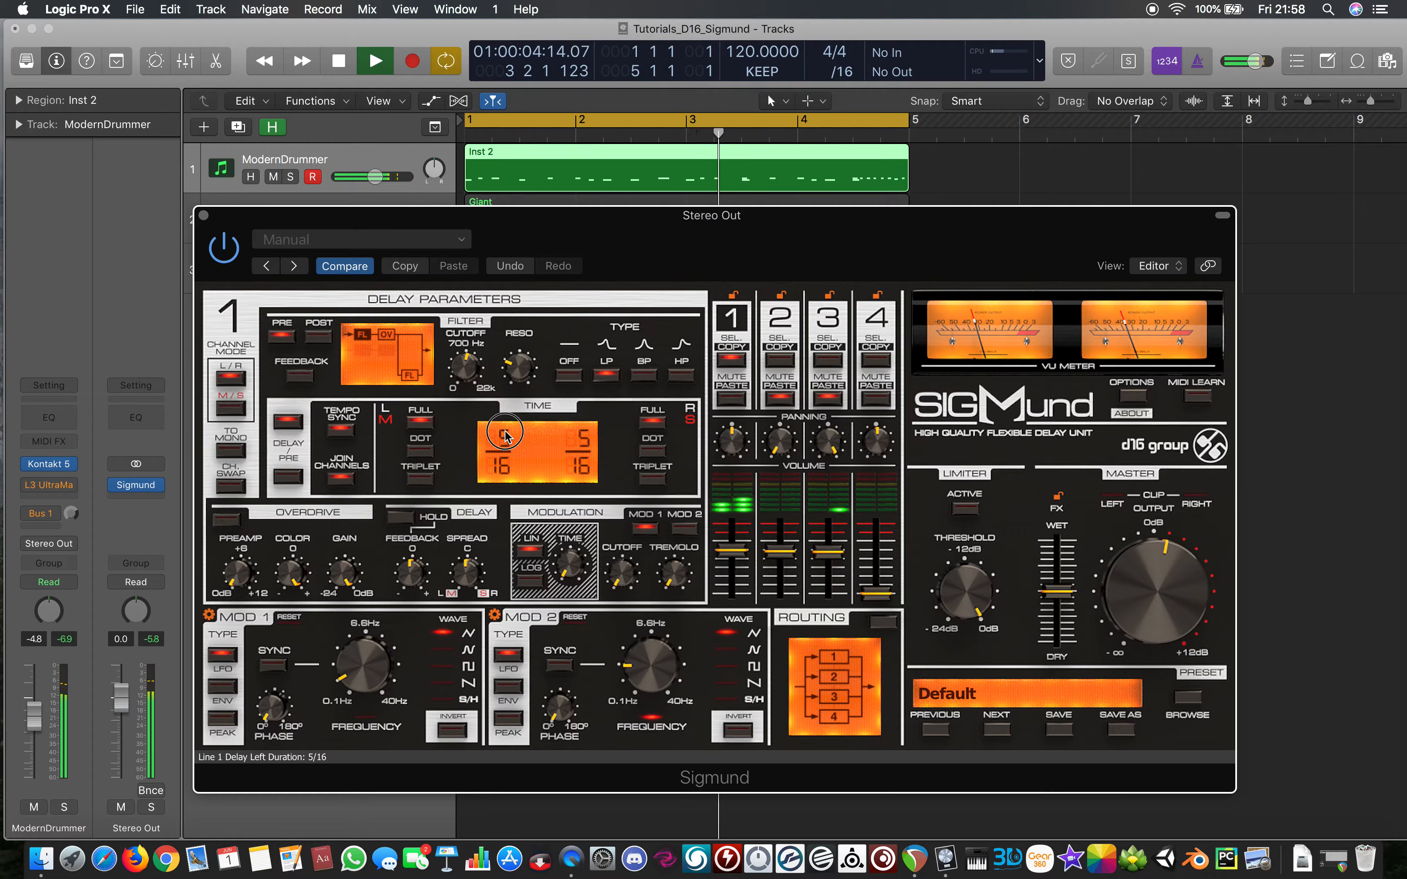
key("space")
Switch line 1's rhythmic scale back to Triplet, audition the 5/16 delay, and set it to 3/16 on both channels
left_click(651, 478)
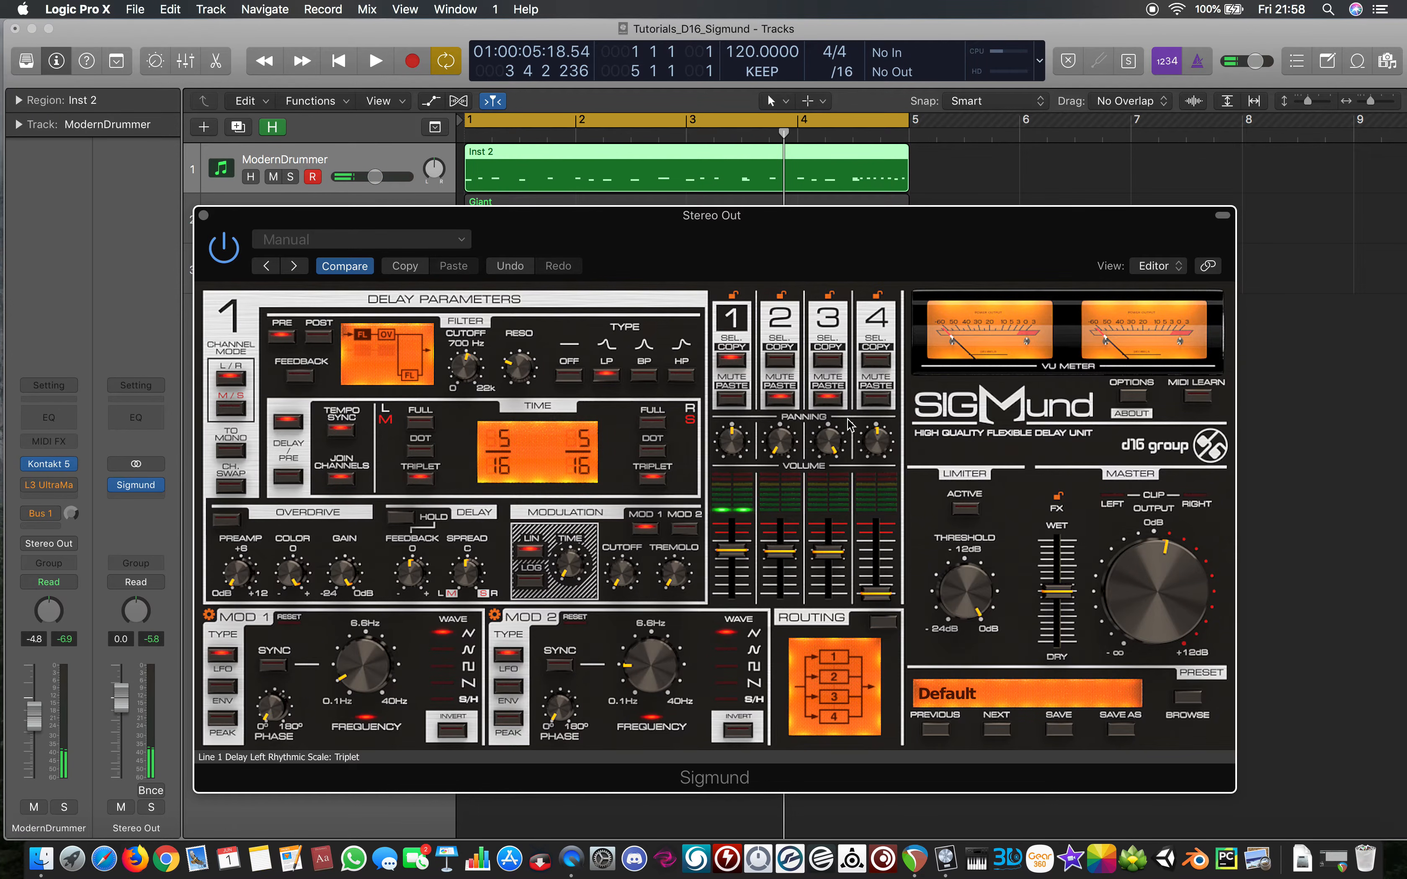
key("space")
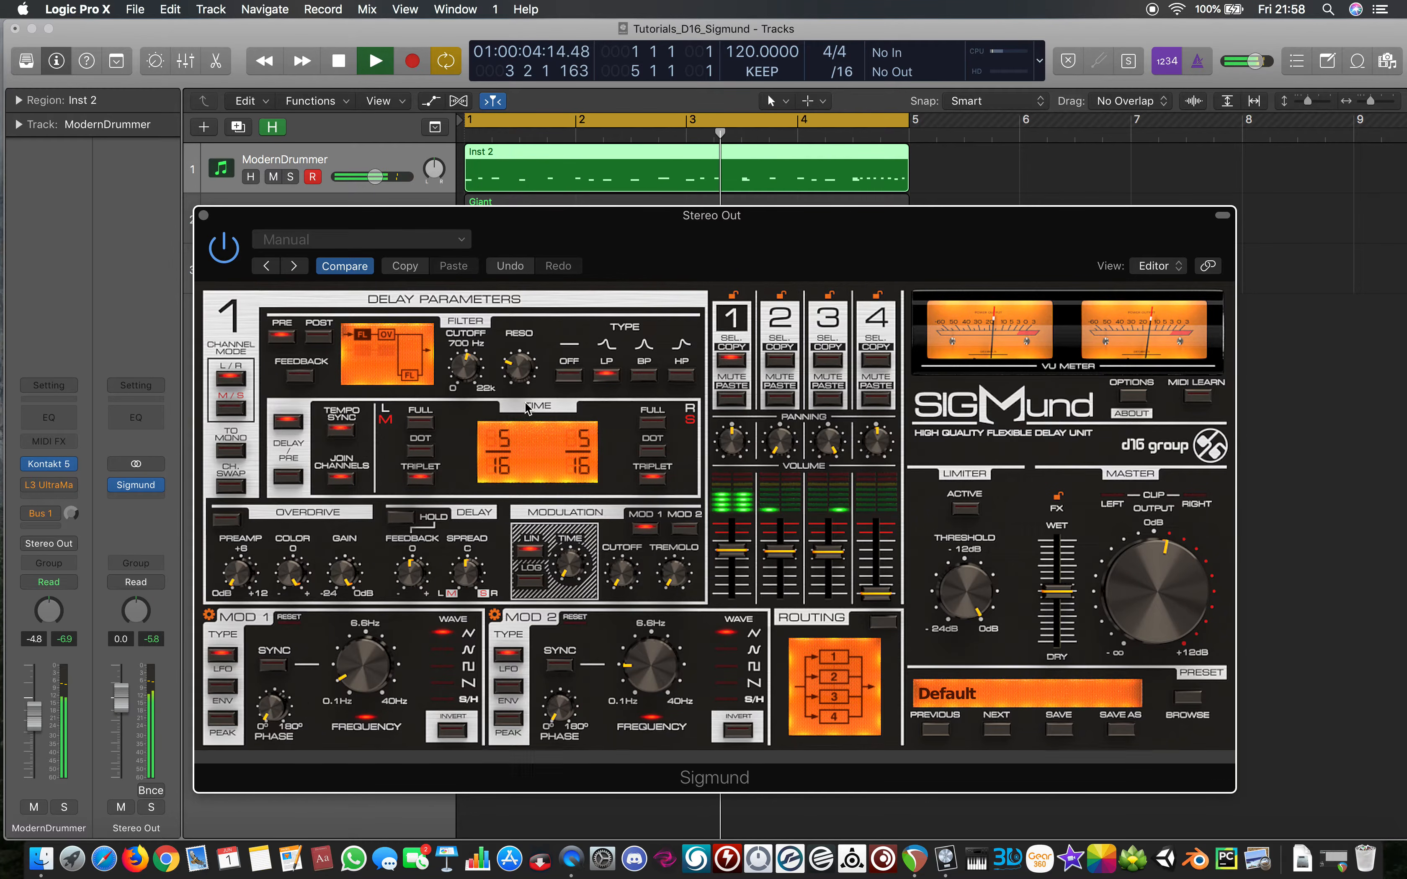
key("space")
left_click_drag(506, 451, 507, 457)
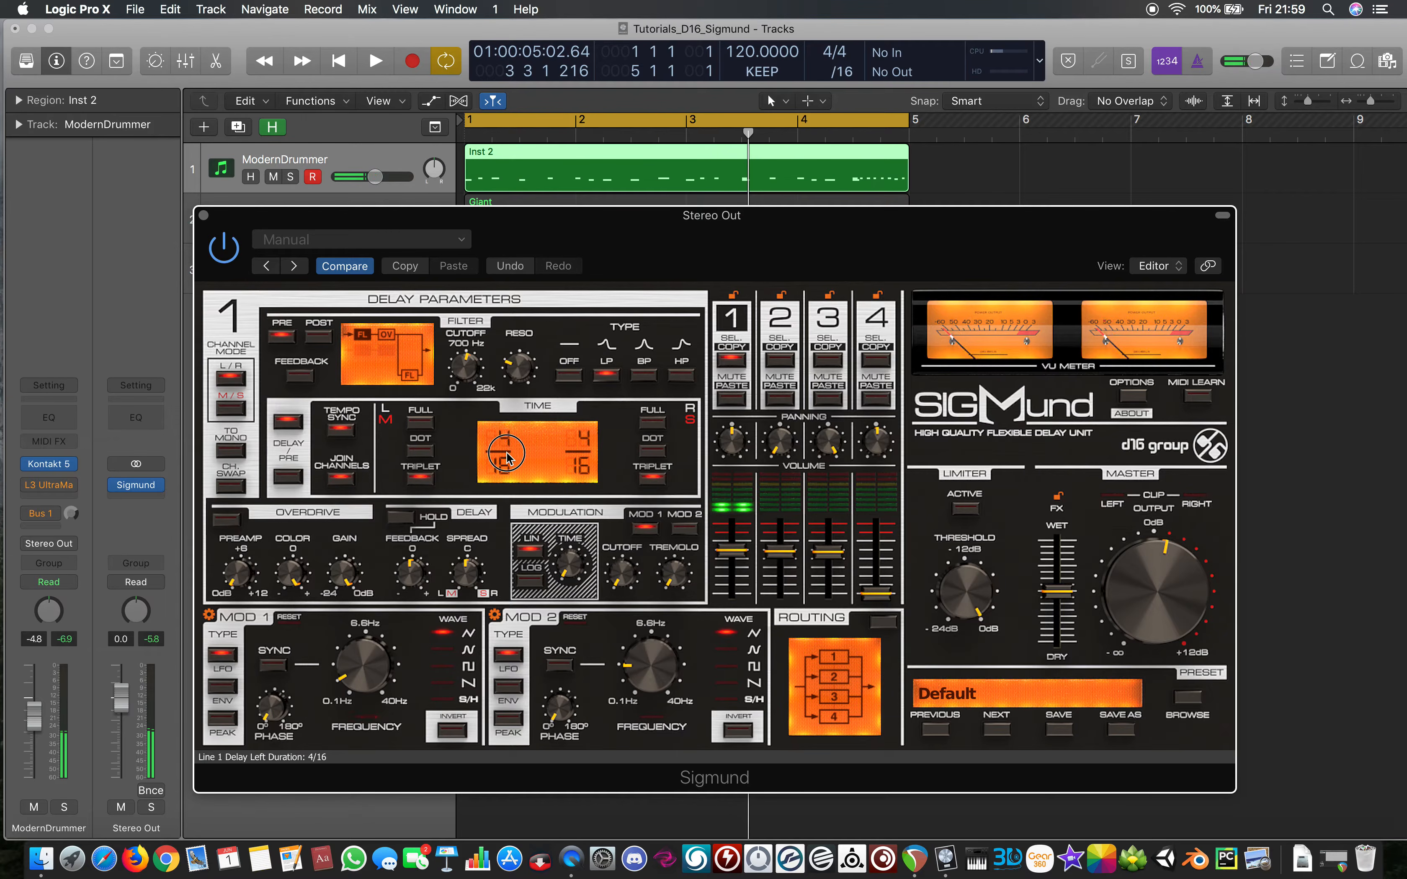
key("space")
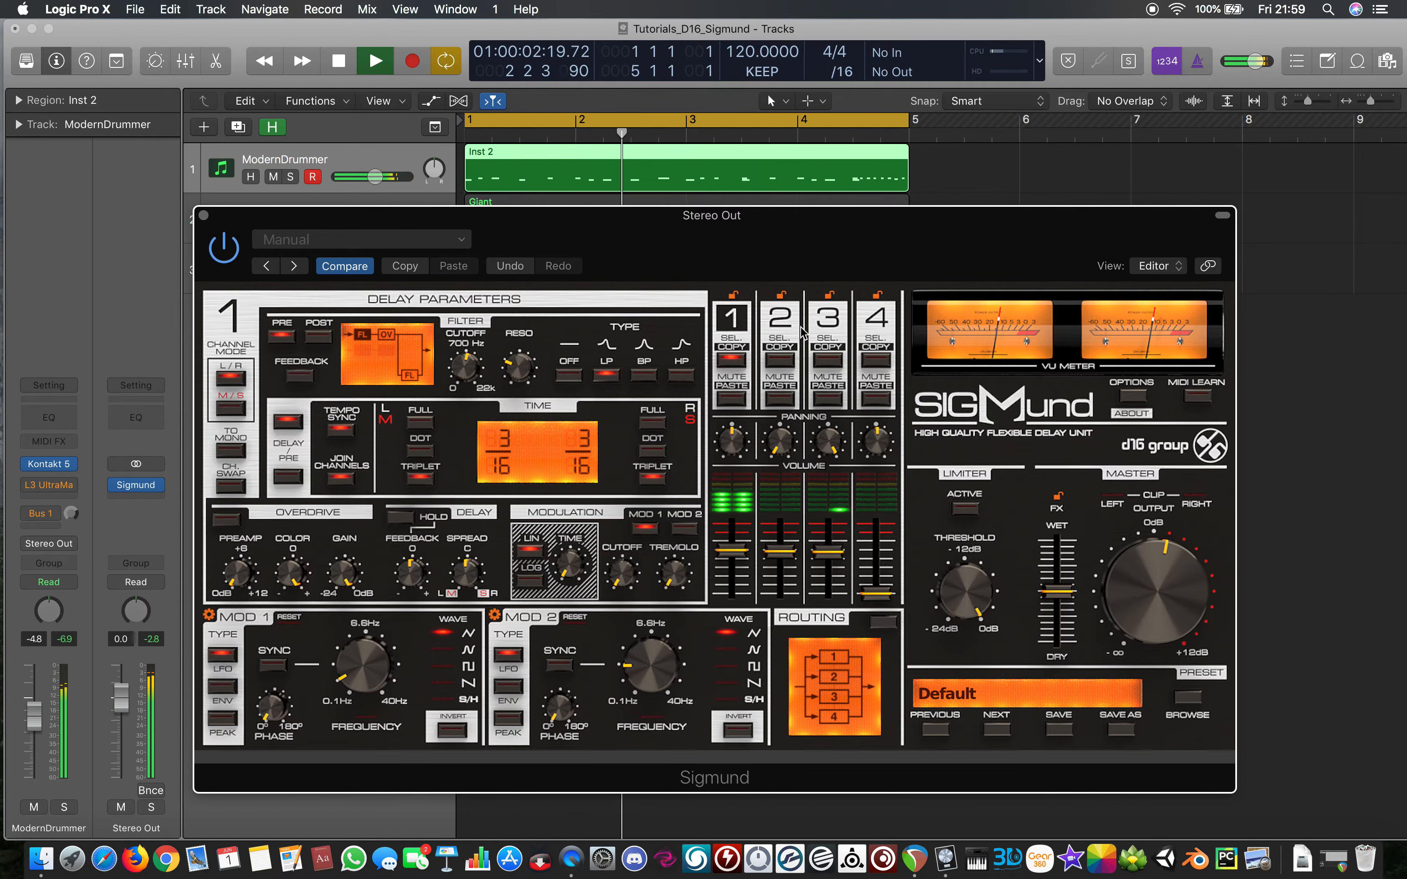
Set line 2's synced delay to 4/16 while the loop plays, check lines 3 and 1, and stop playback
left_click(827, 319)
left_click(792, 324)
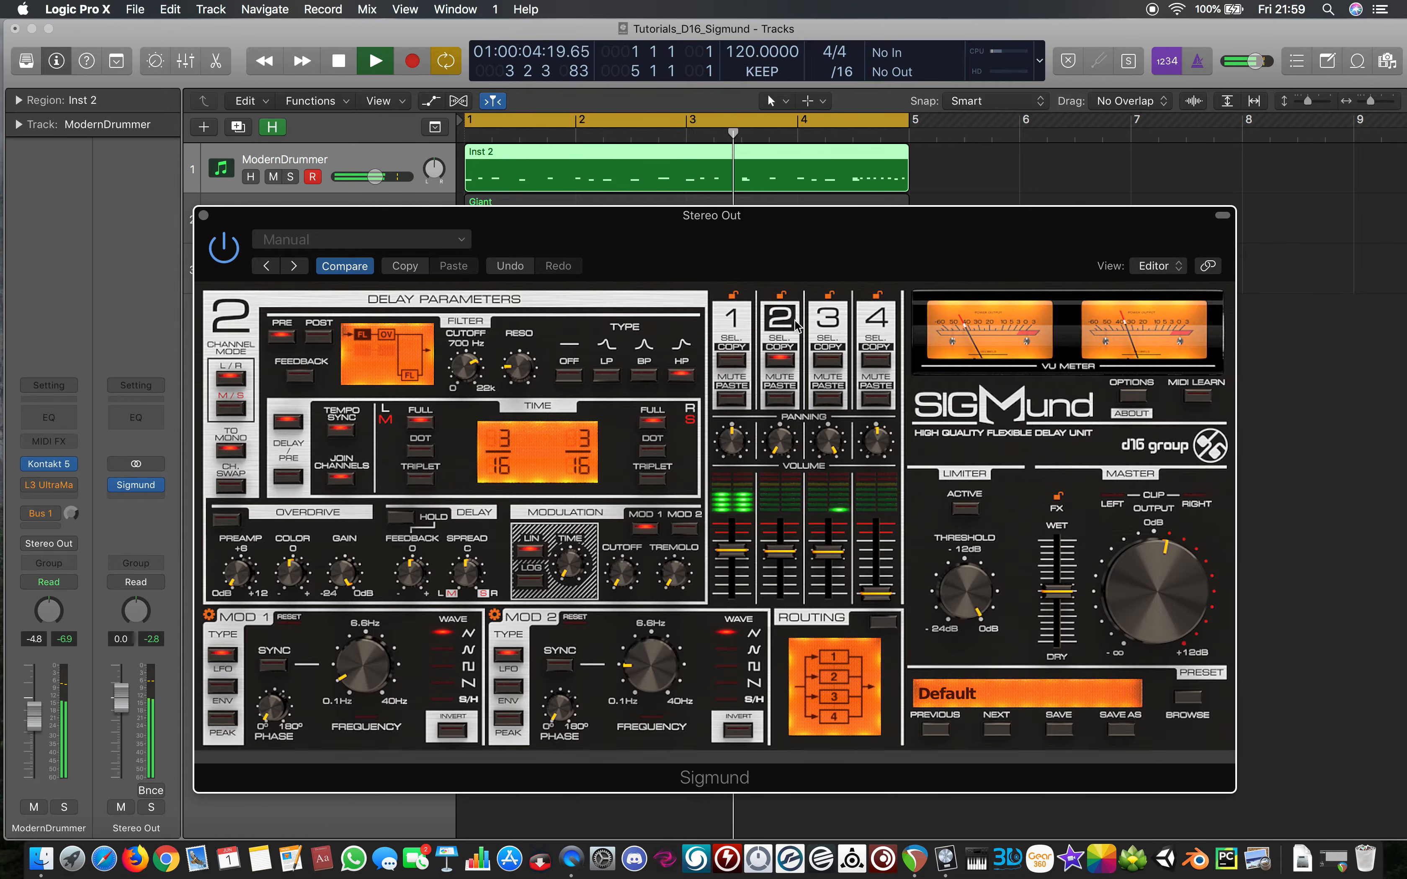
left_click_drag(582, 440, 584, 414)
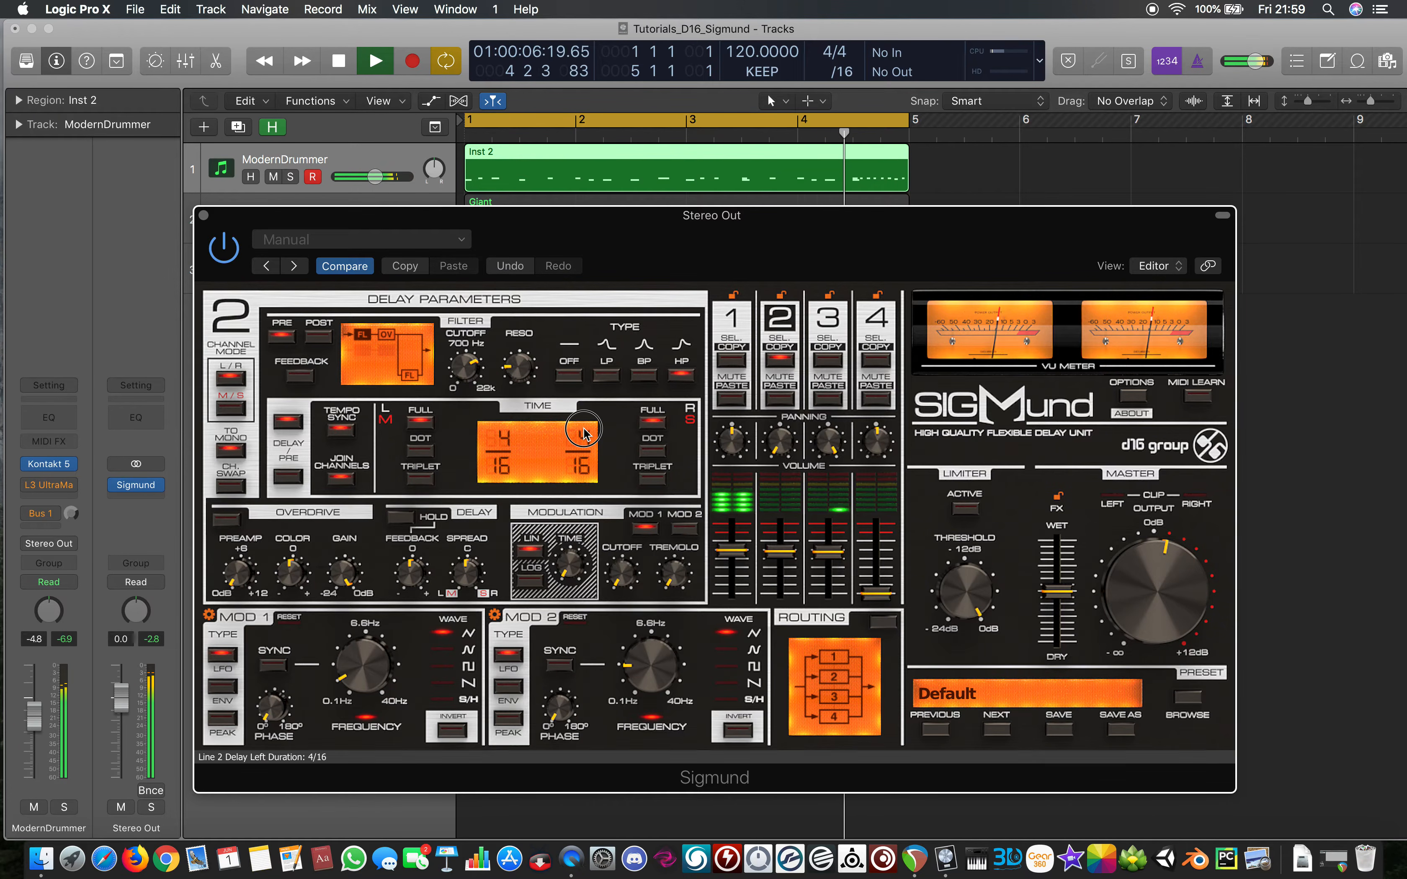
left_click(827, 318)
left_click(736, 327)
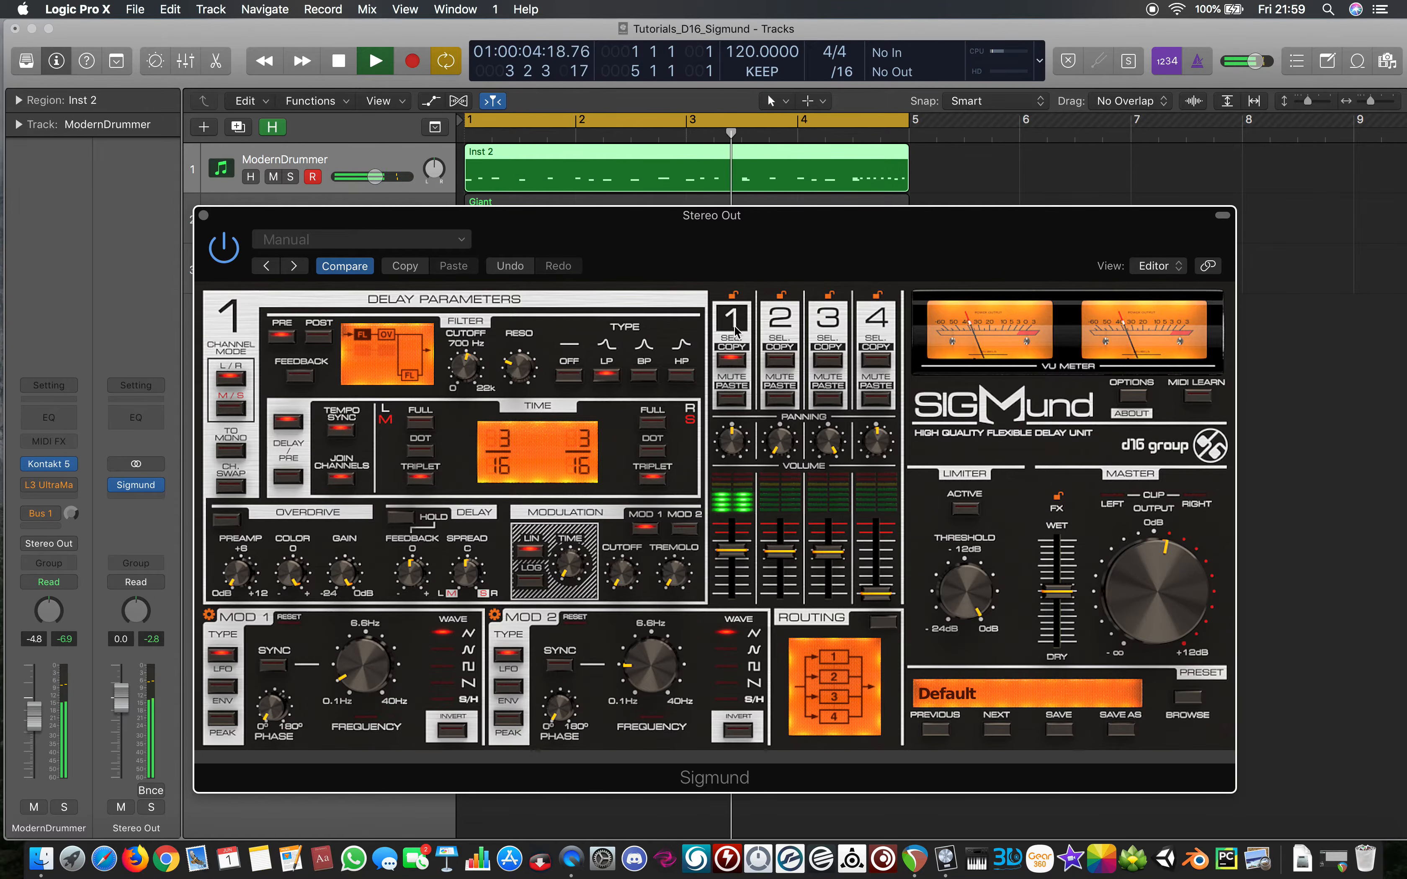
key("space")
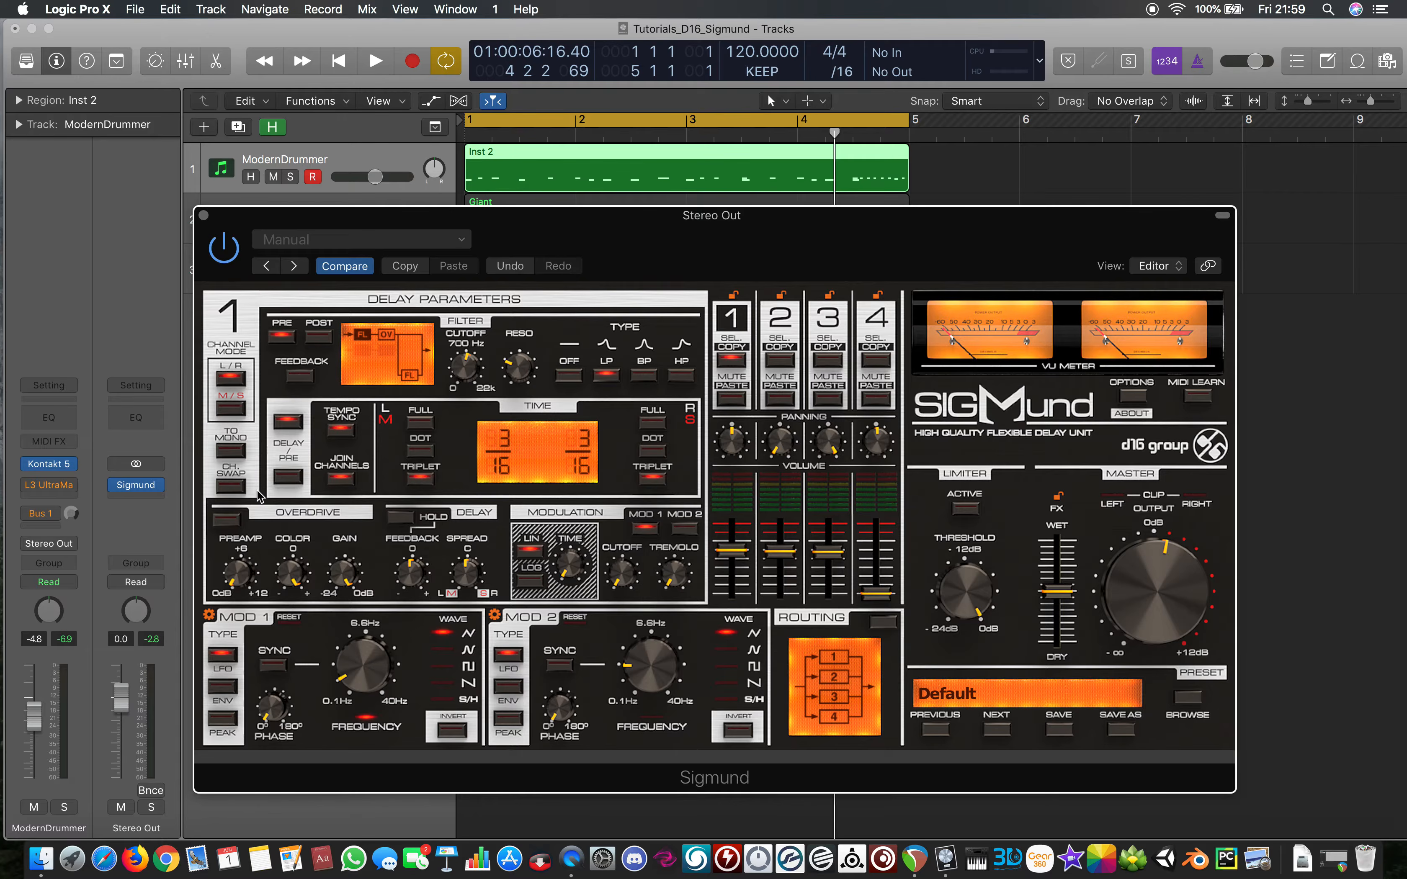
Turn on the limiter, lower its threshold, and set the master output volume to -0.2 dB while the loop plays
mouse_move(235, 224)
left_mouse_down()
mouse_move(236, 388)
mouse_move(244, 211)
left_mouse_up()
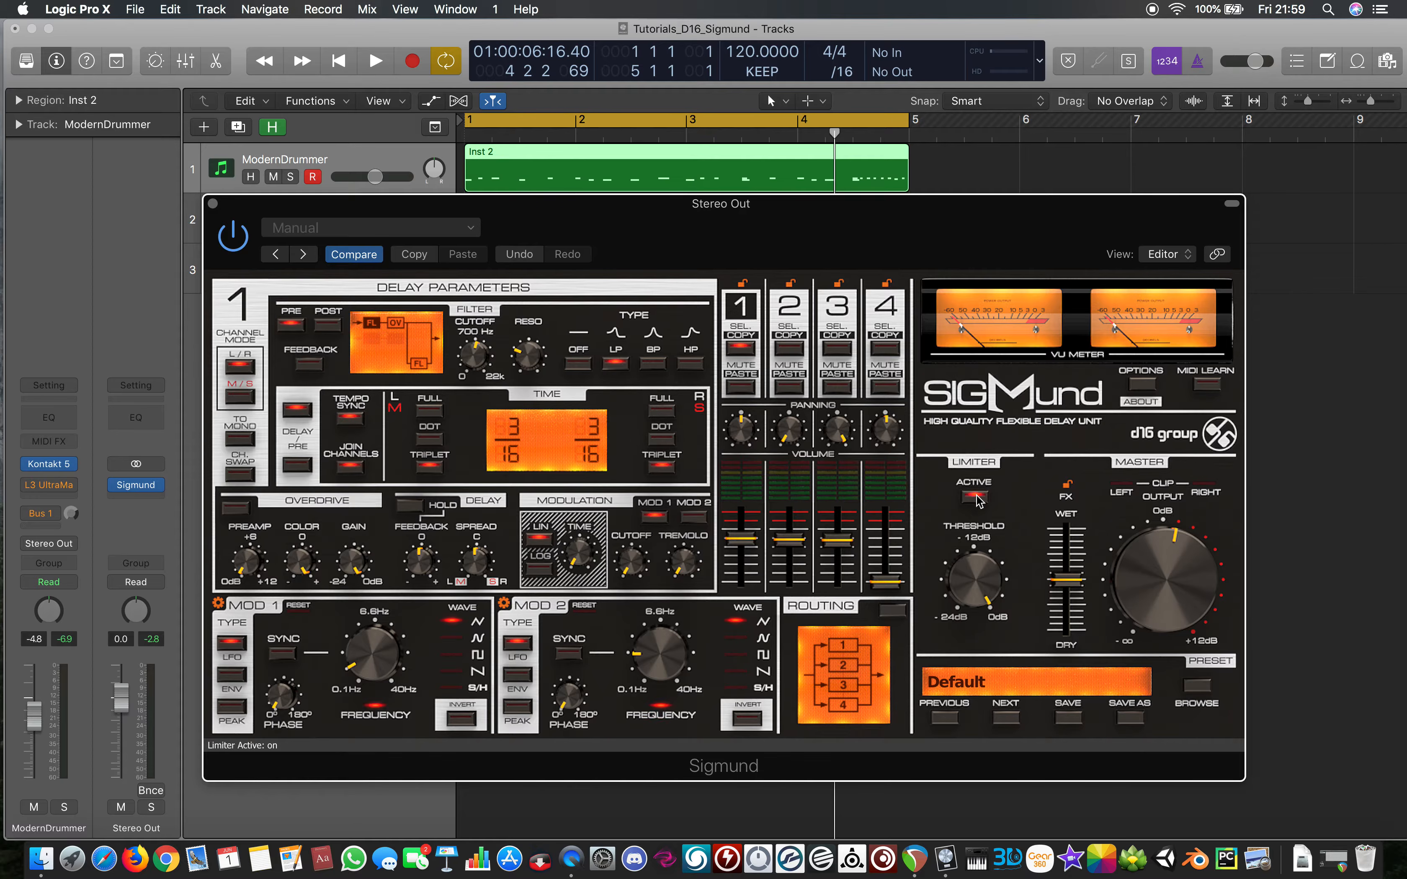
left_click_drag(977, 576, 987, 614)
key("space")
left_click_drag(1179, 567, 1180, 566)
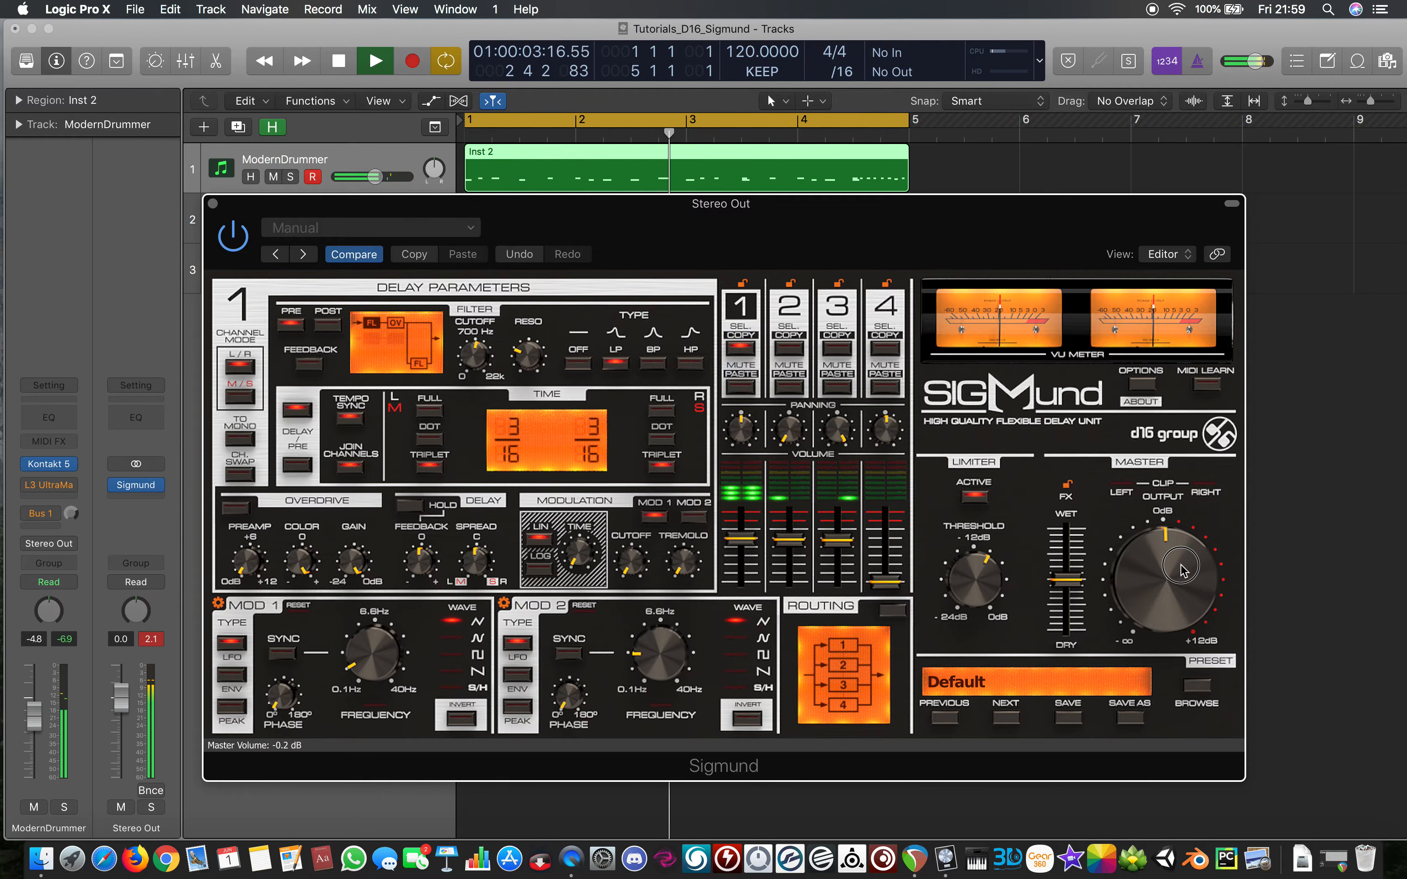
left_click(151, 639)
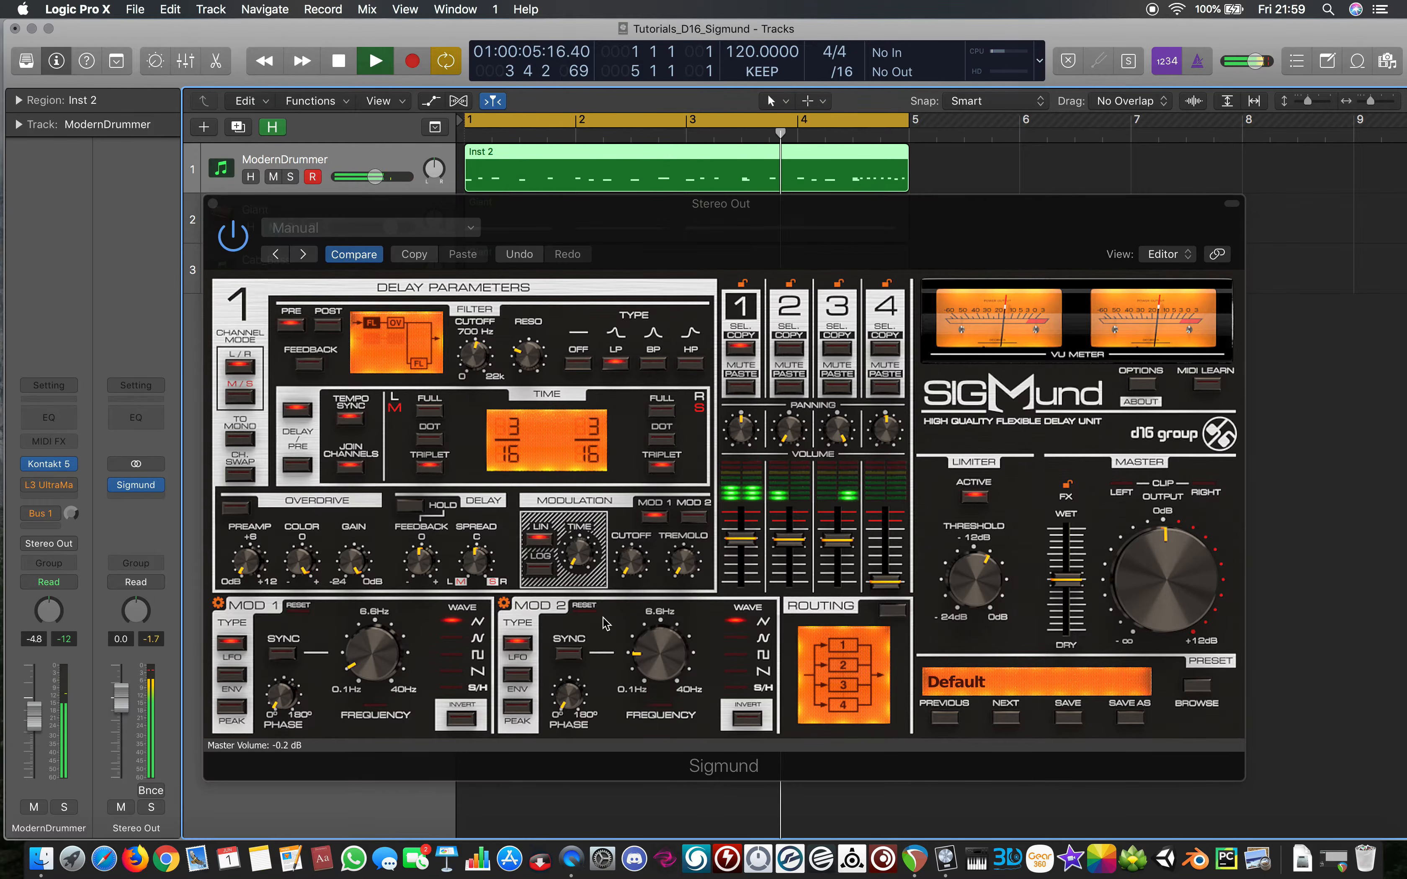
Set the limiter threshold to -2.65 dB, recheck the Stereo Out peak reading, then stop playback and turn the limiter off
left_click_drag(961, 590, 944, 524)
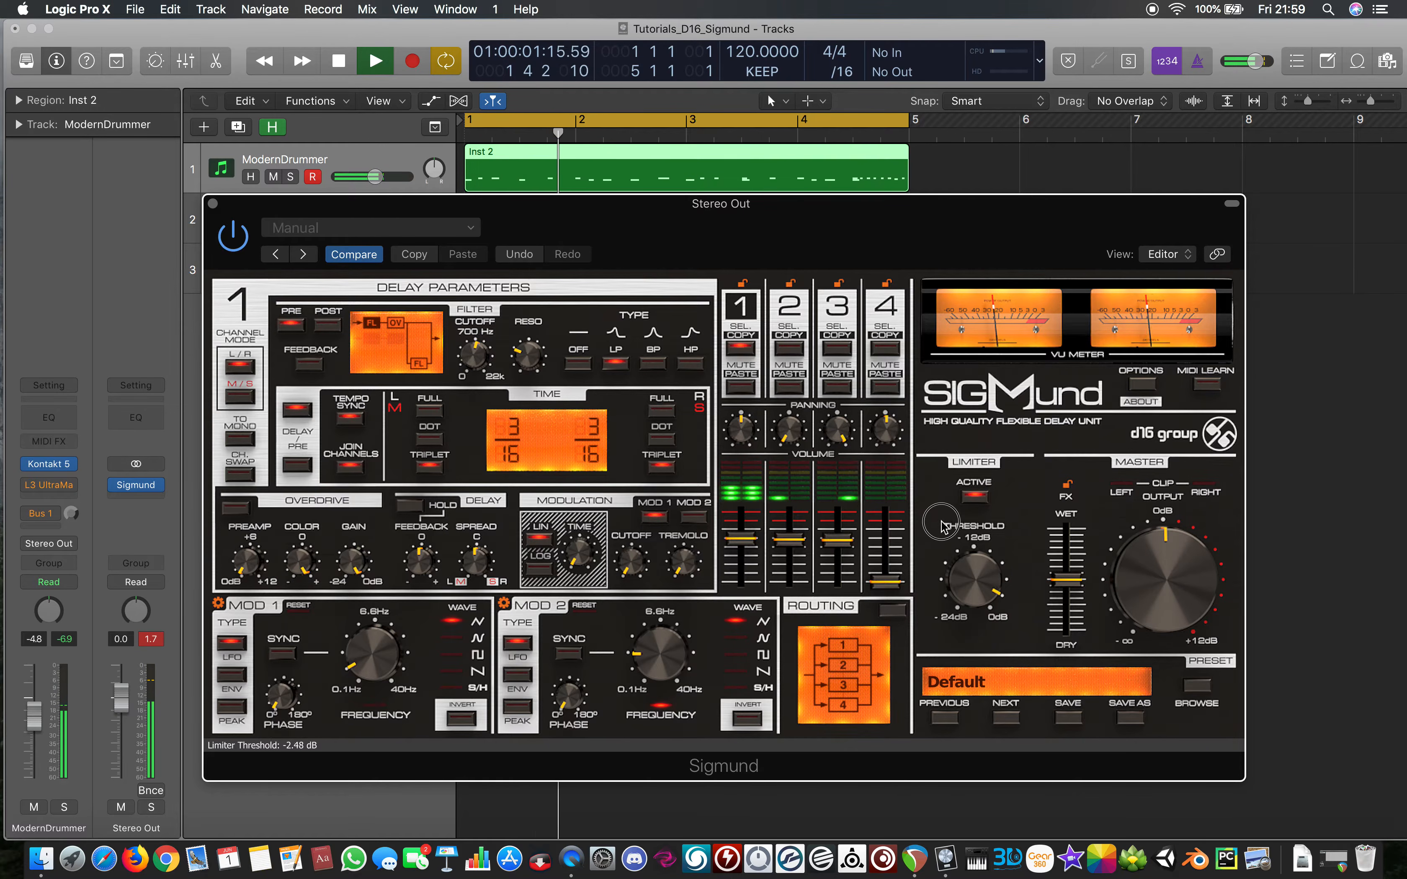
left_click(152, 639)
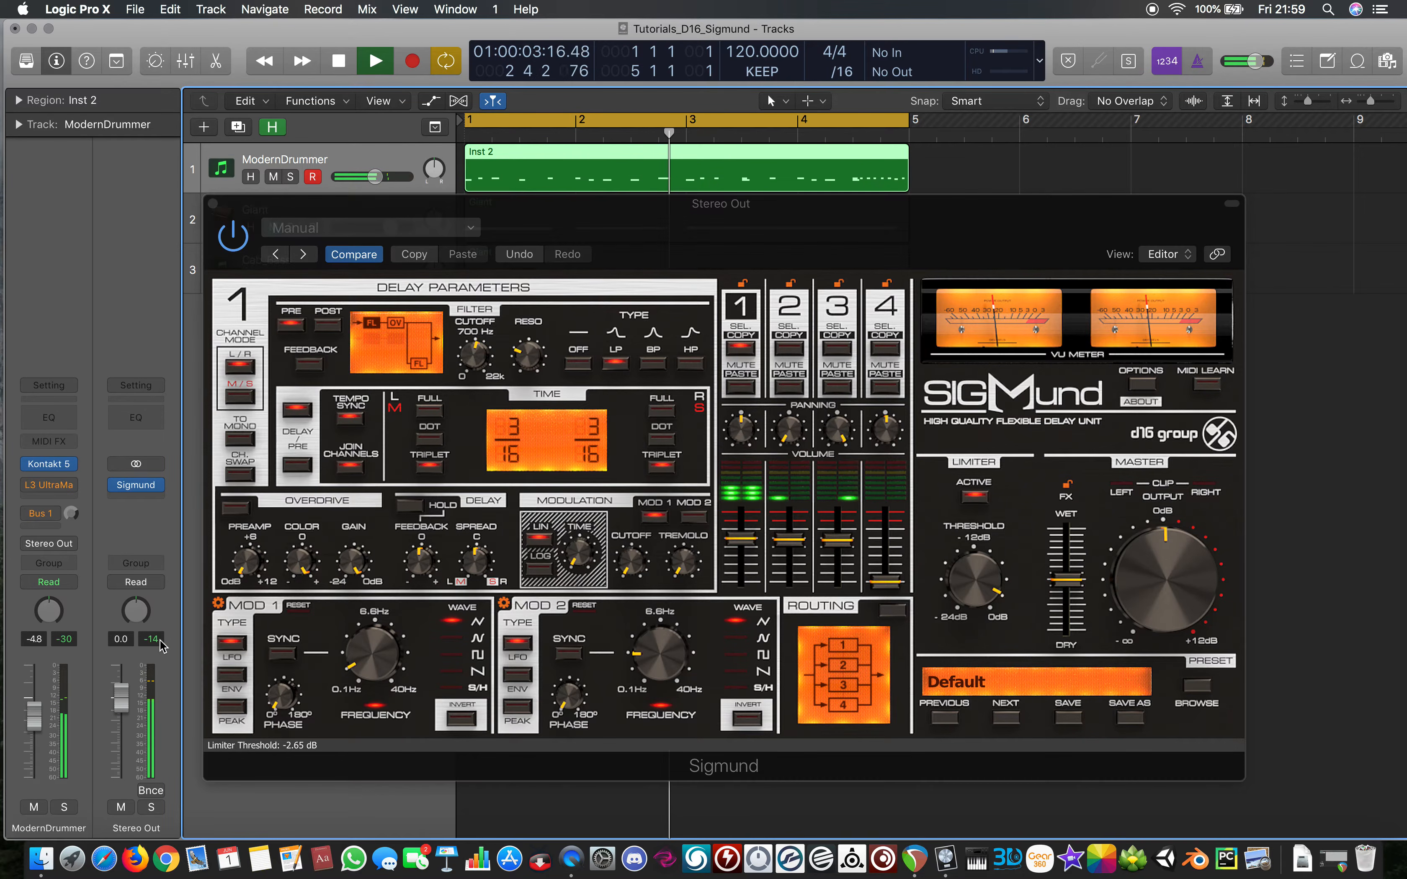
key("space")
left_click(977, 497)
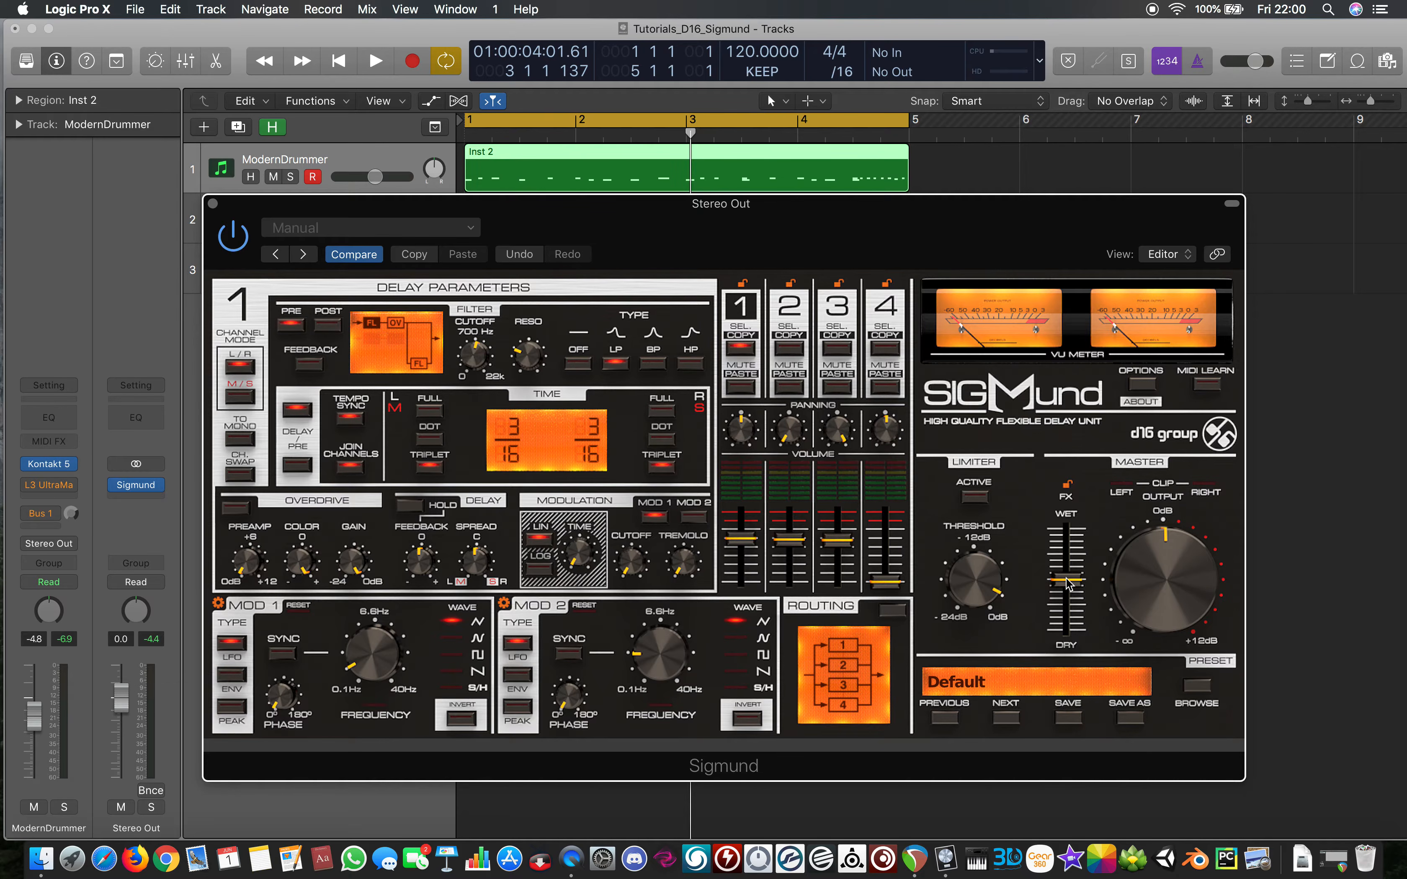
Play the loop, sweep the master FX mix between wet and dry, and leave it near the middle
key("space")
left_click_drag(1074, 590, 1087, 451)
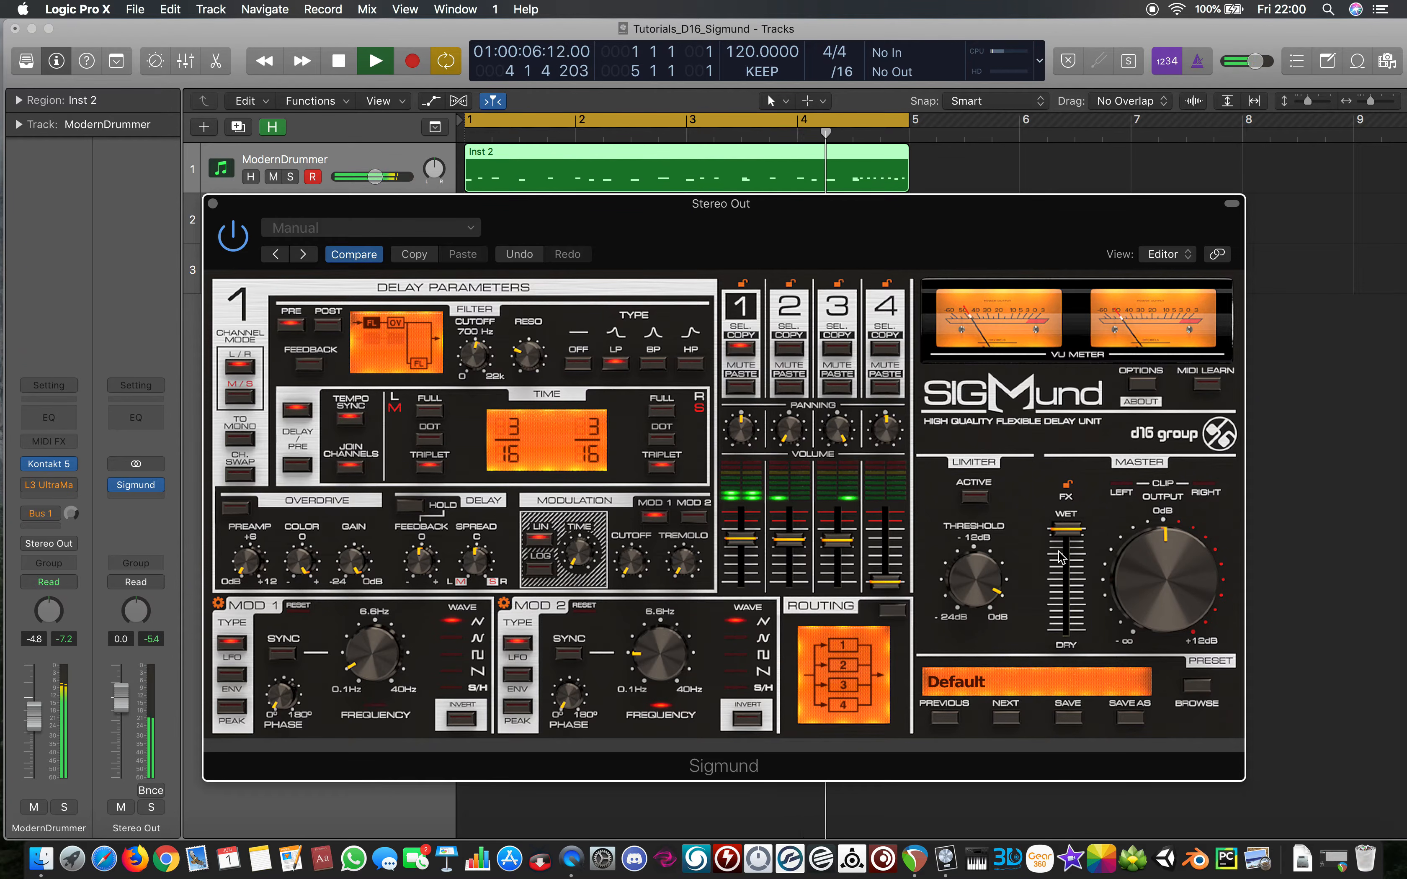
left_click_drag(1060, 558, 1085, 633)
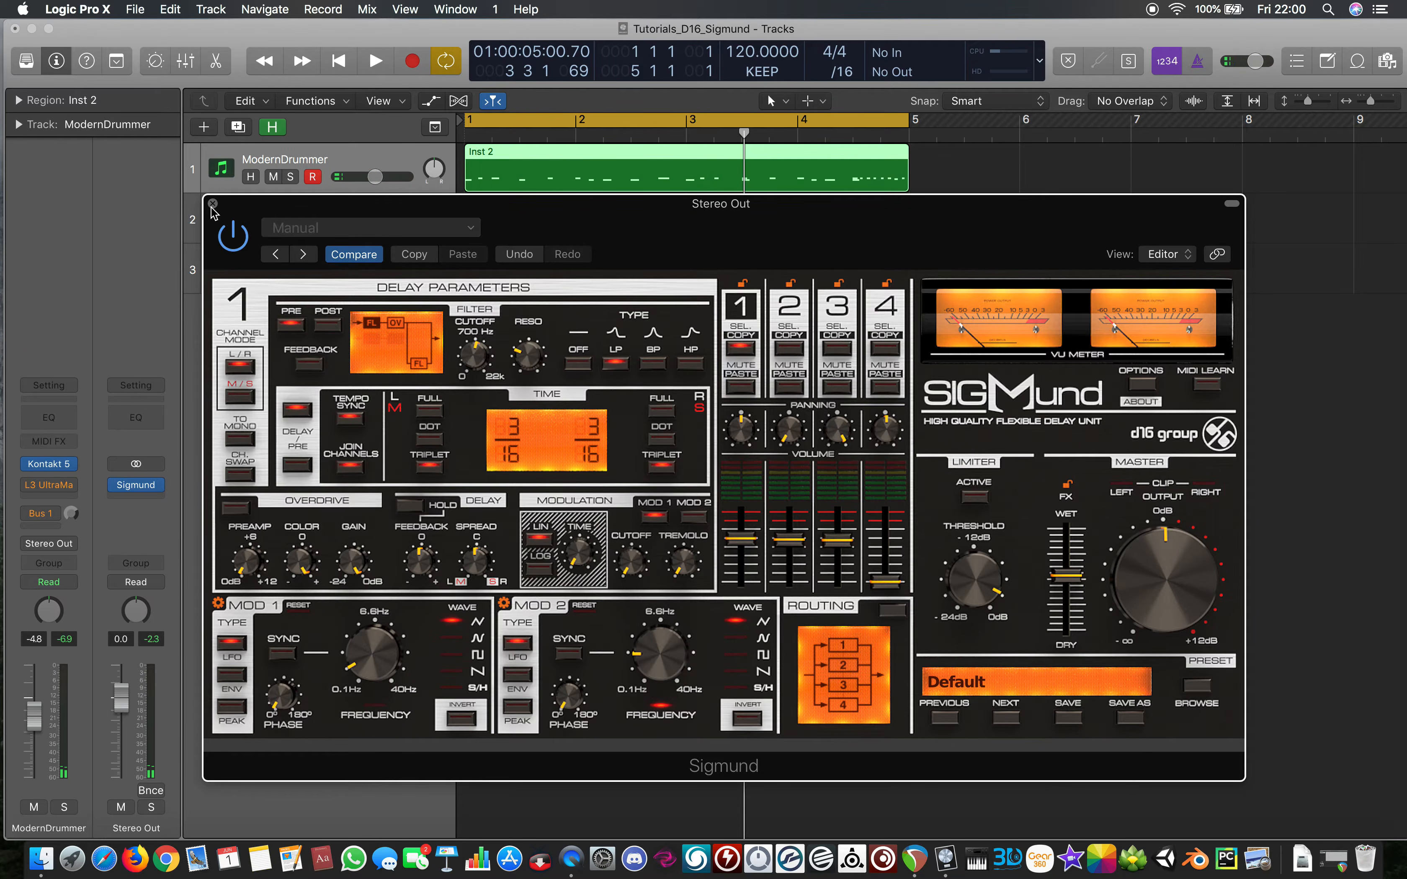
Save the current settings as a new preset named Mootzart_BeatDelay_1.sgprst in the Presets folder
left_click(1132, 724)
type("Mootzart_BeatDelay_1.sgprst")
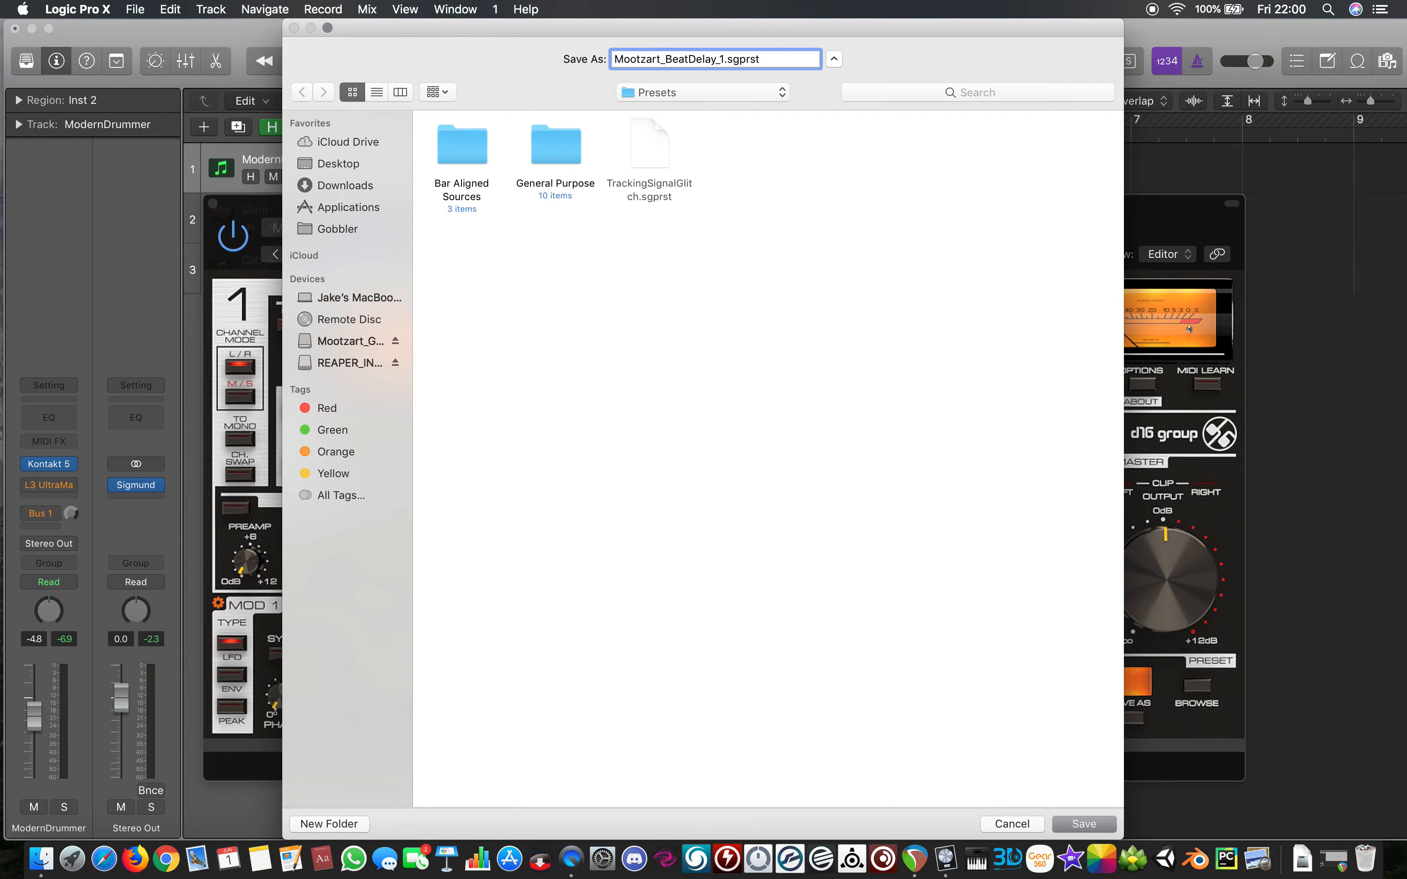
key("Return")
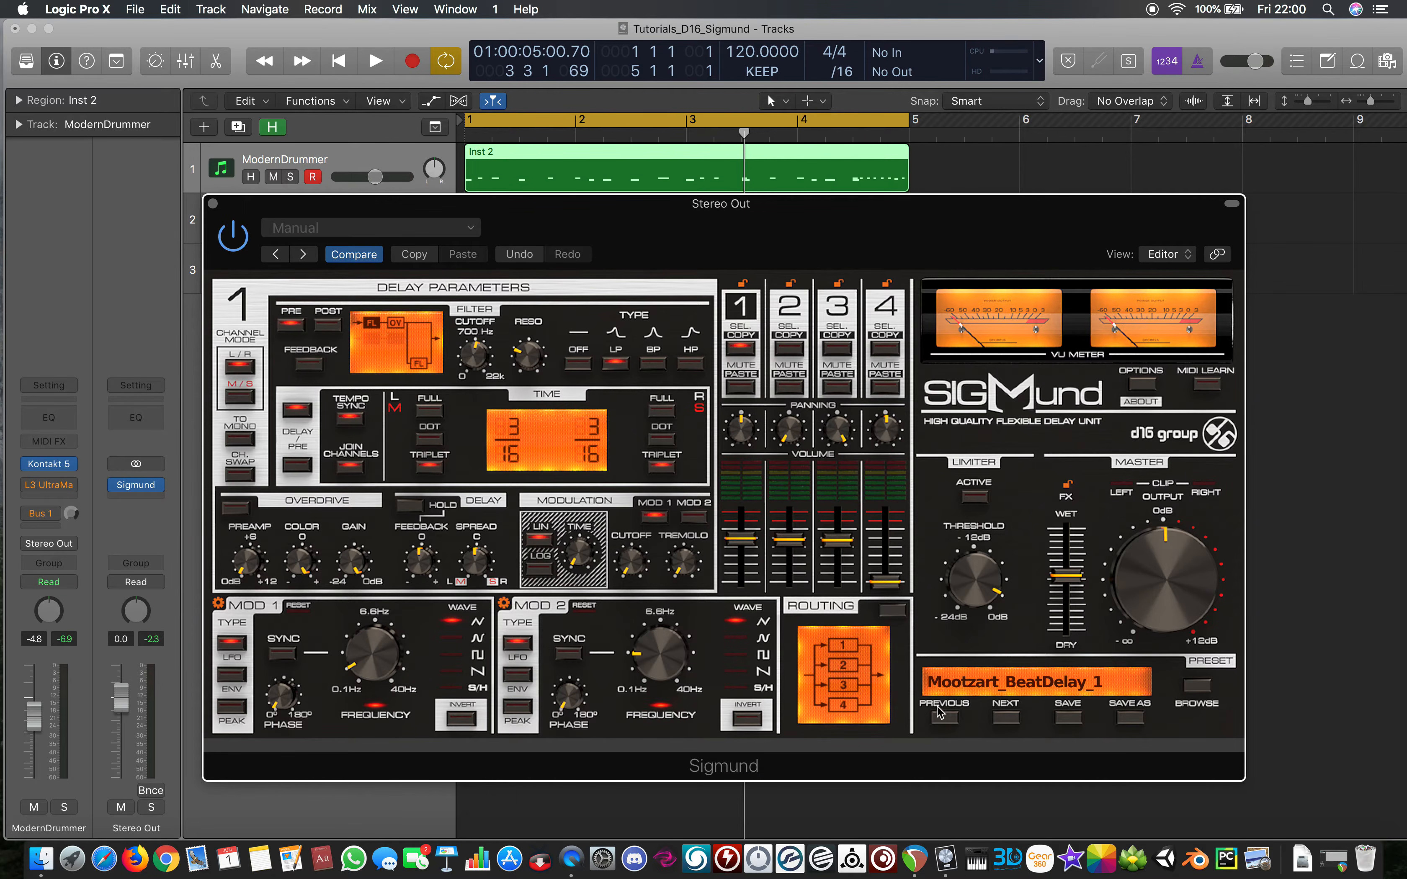
Step backward and forward through the presets Invert Room 2 and Invert Room 1, ending on Invert Room 2
left_click(942, 718)
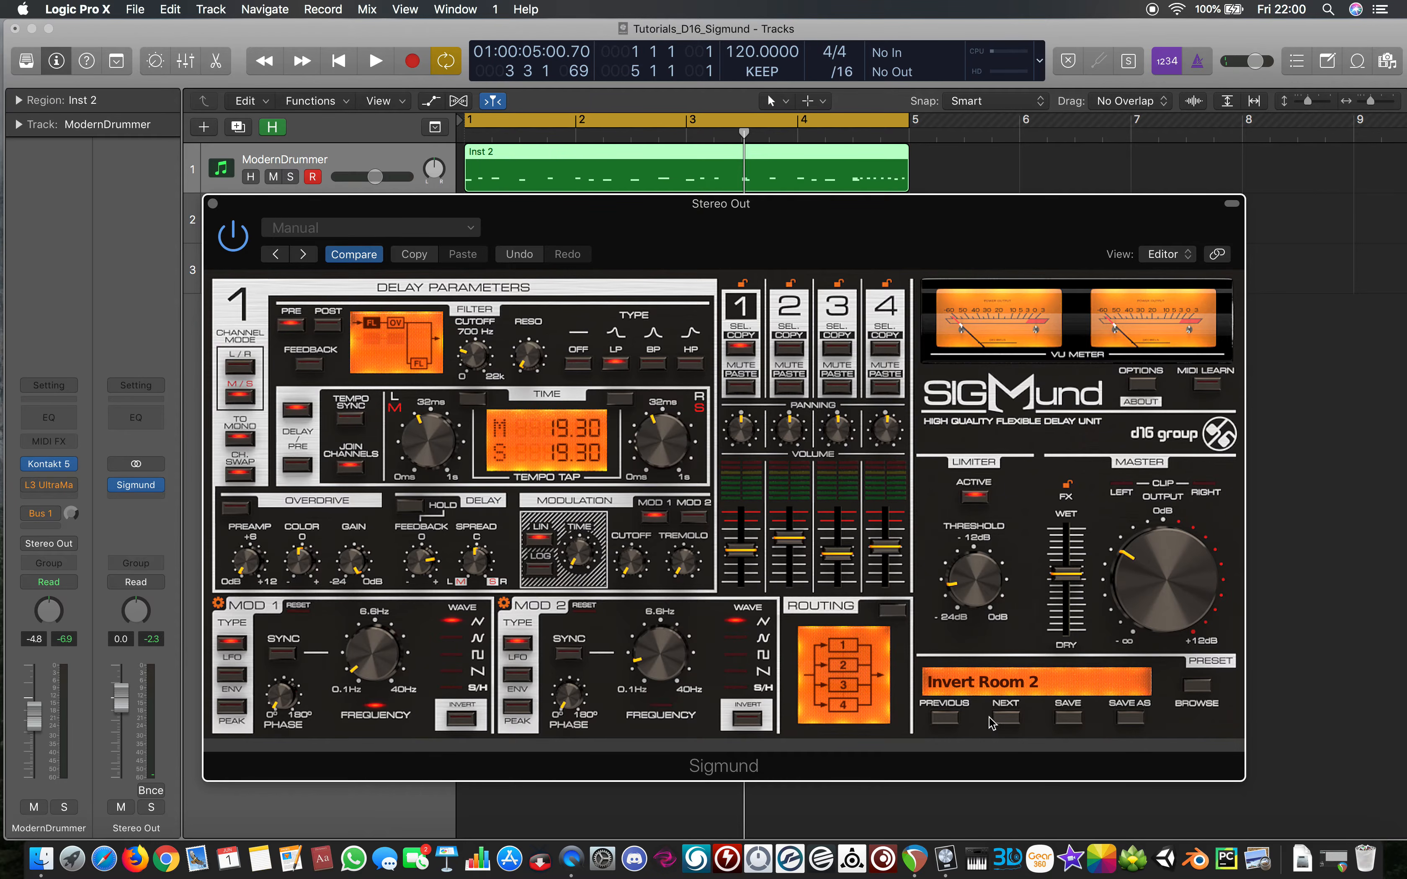
left_click(941, 718)
left_click(1003, 718)
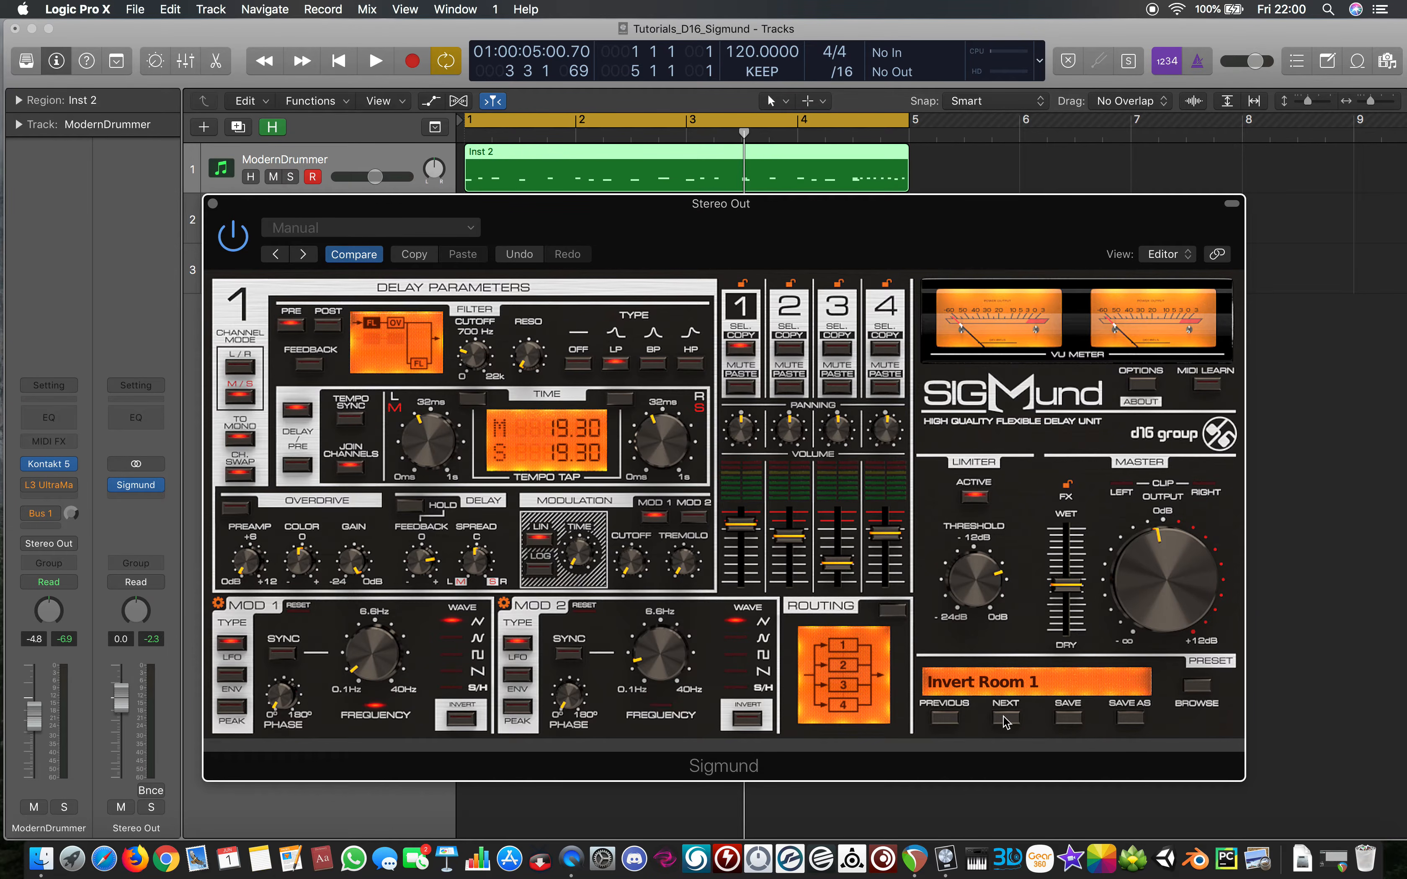
left_click(950, 719)
left_click(1006, 720)
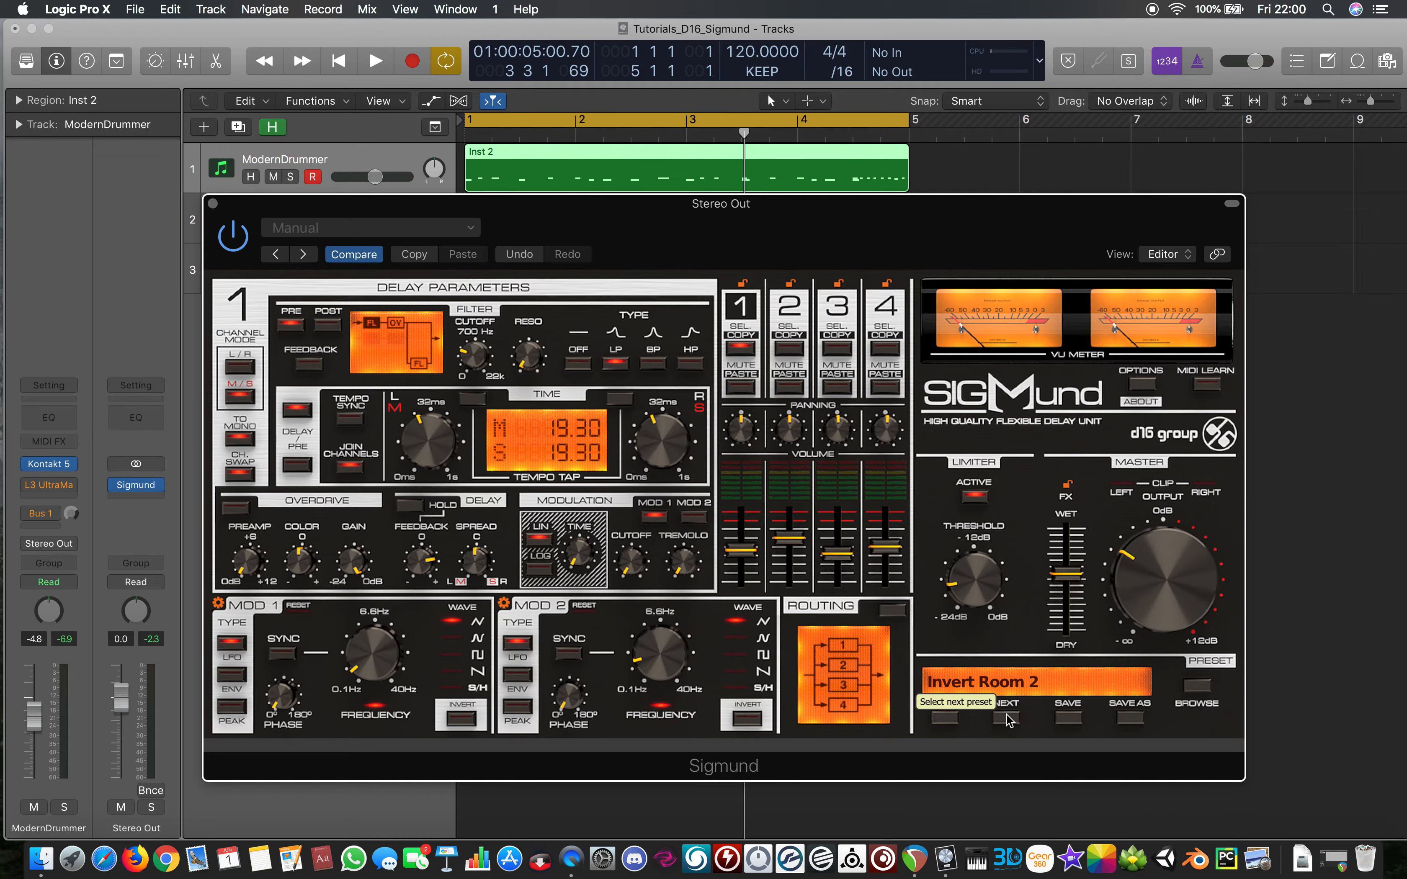
Play the loop and step backward through the presets from Invert Room 2 to Oddy, auditioning each, then stop playback
left_click(1006, 720)
left_click(959, 720)
key("space")
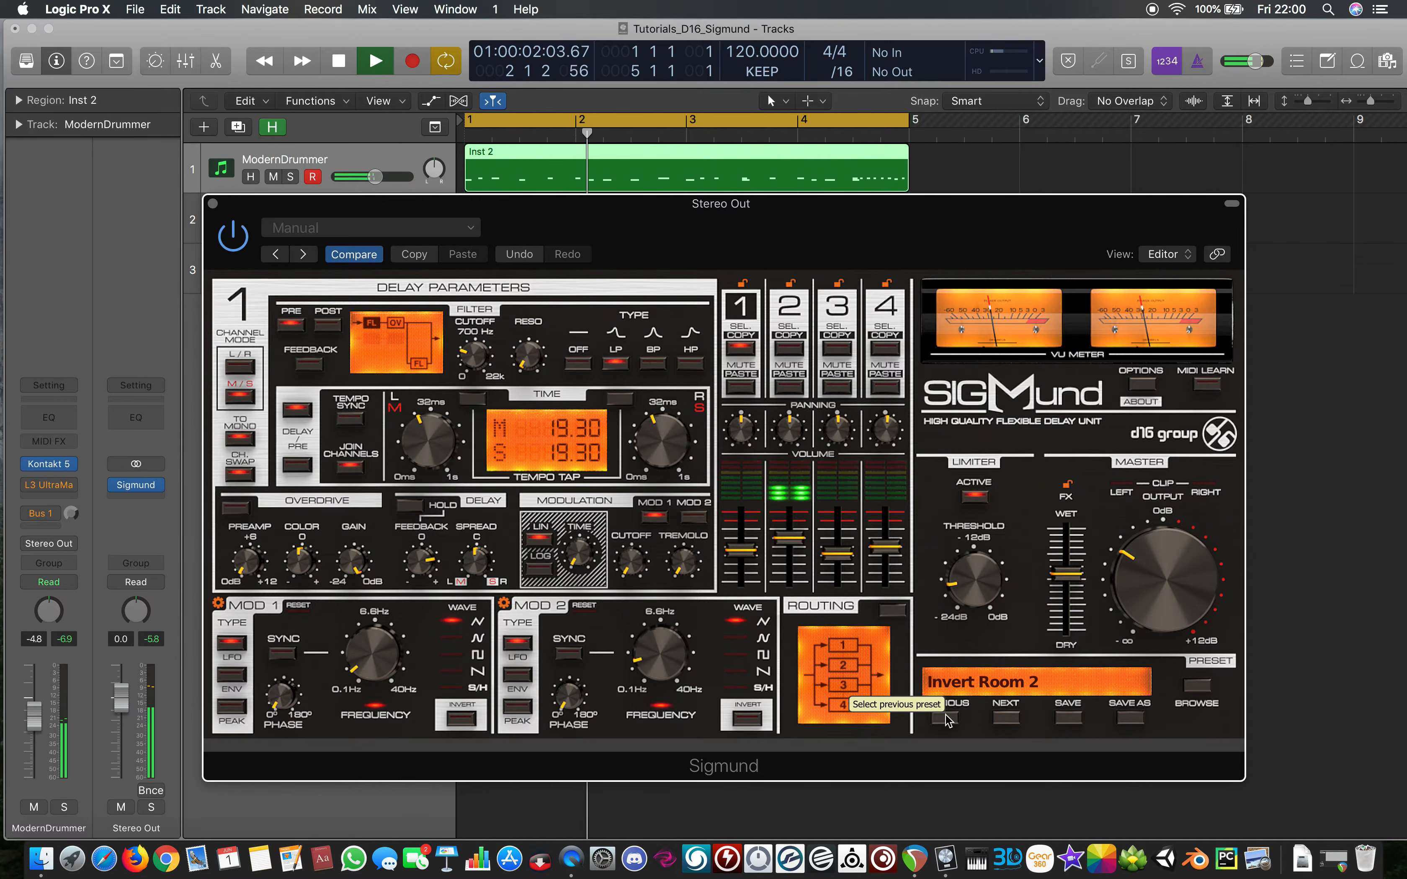
left_click(944, 719)
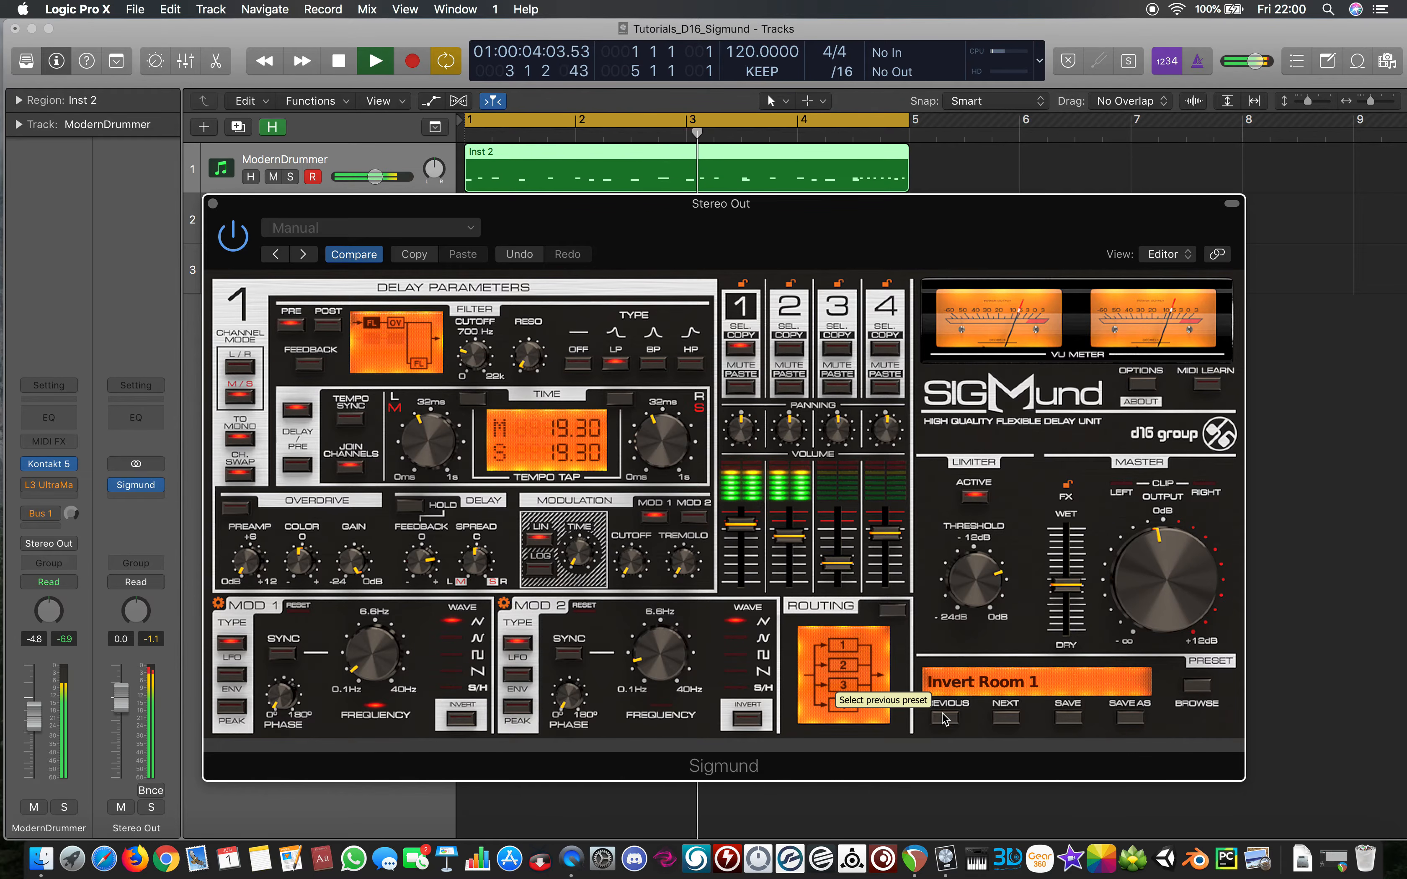
left_click(945, 719)
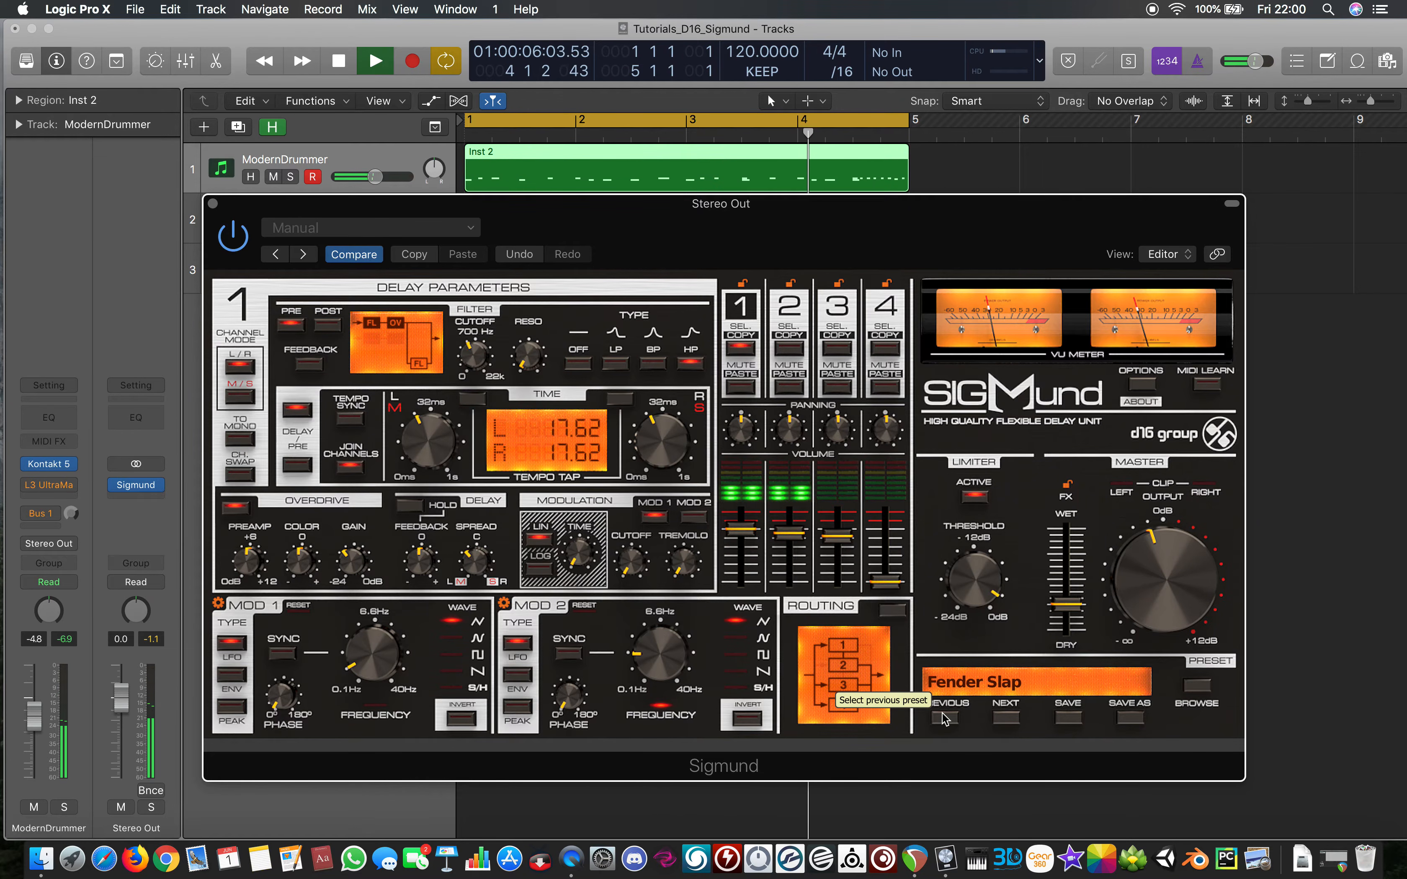
left_click(943, 719)
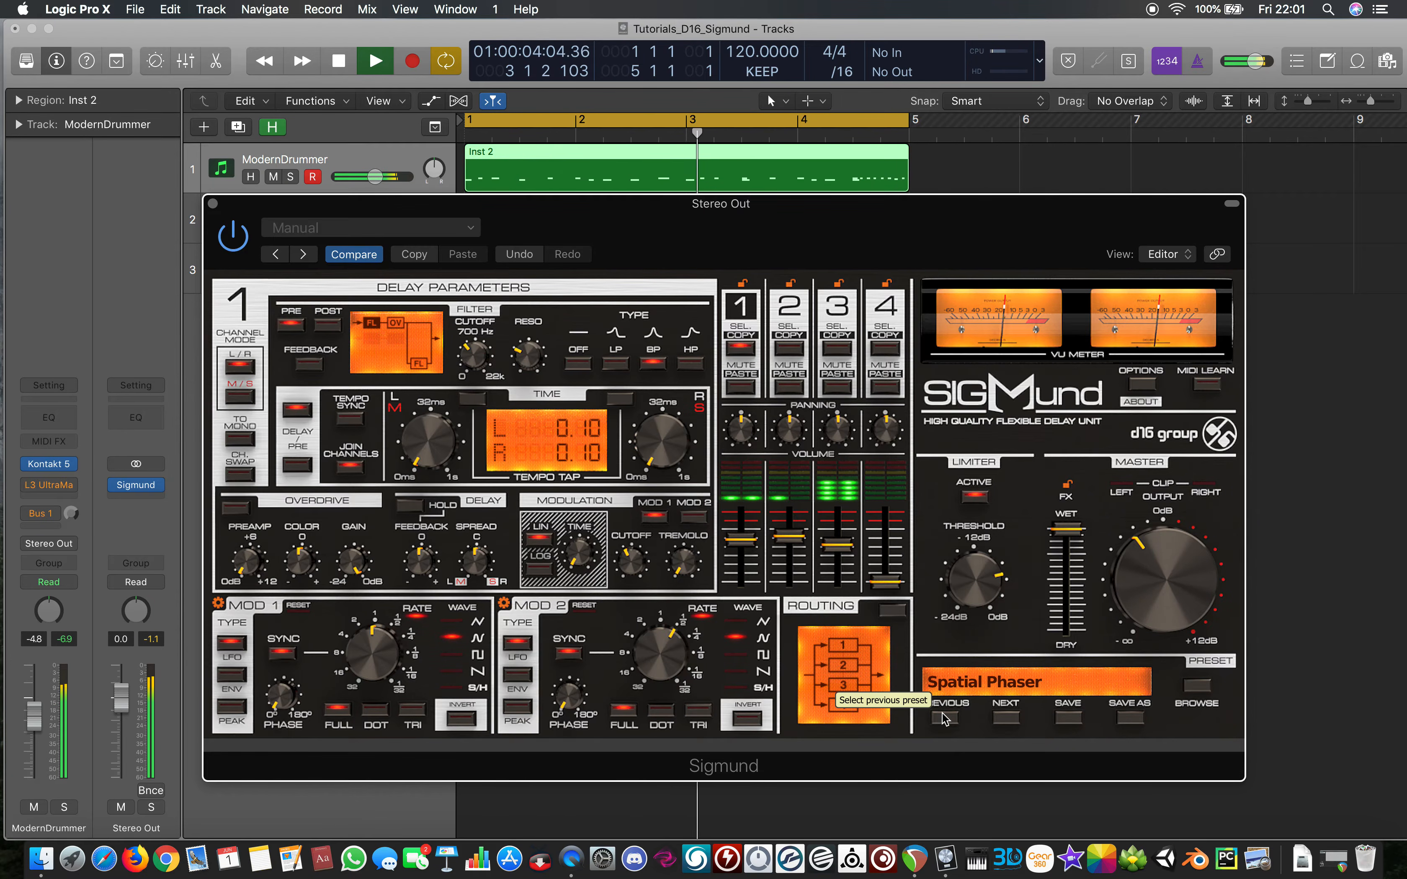
left_click(943, 718)
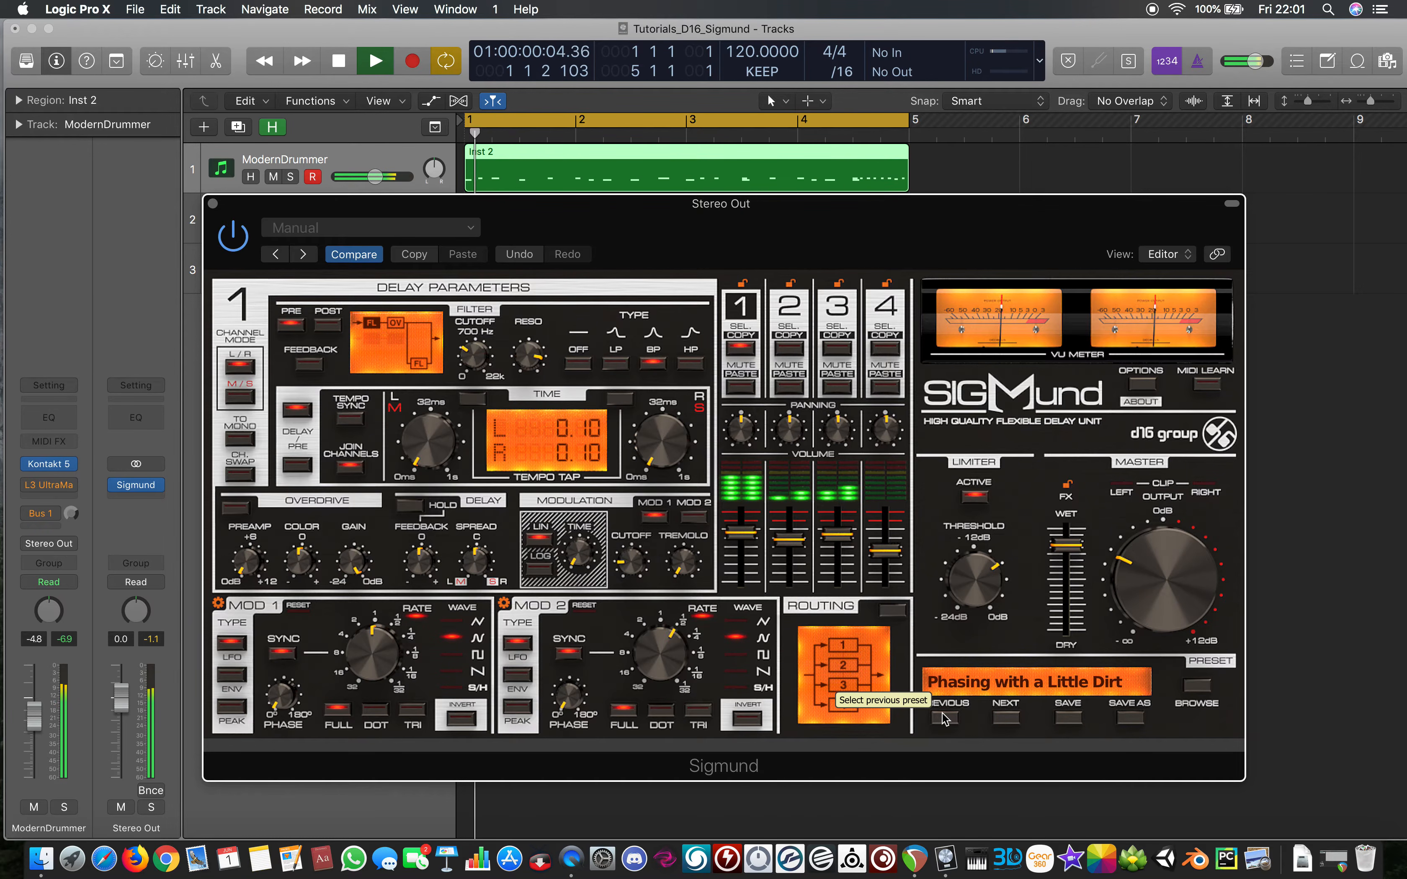
left_click(943, 719)
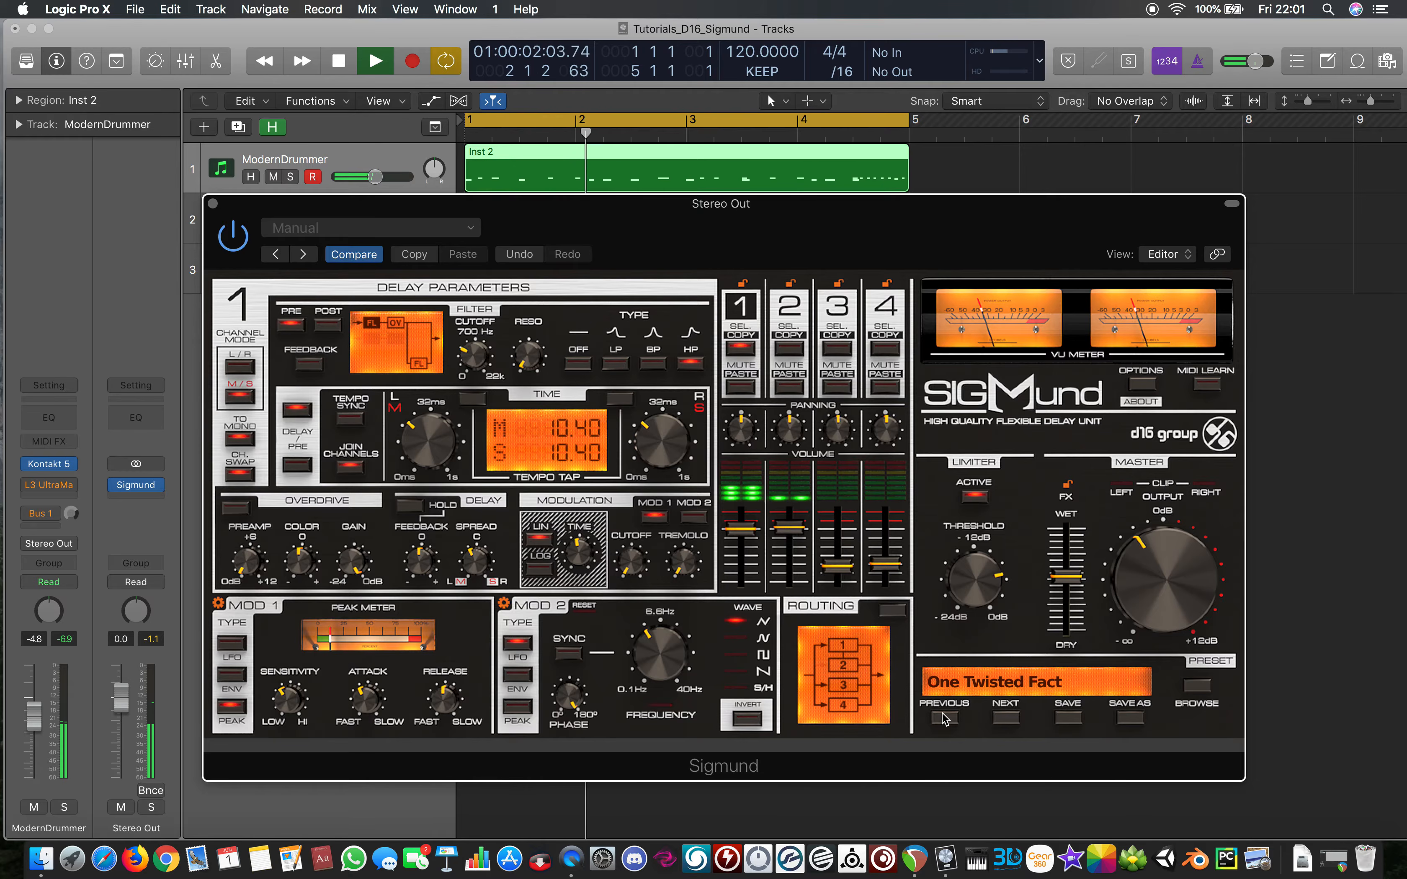
left_click(943, 719)
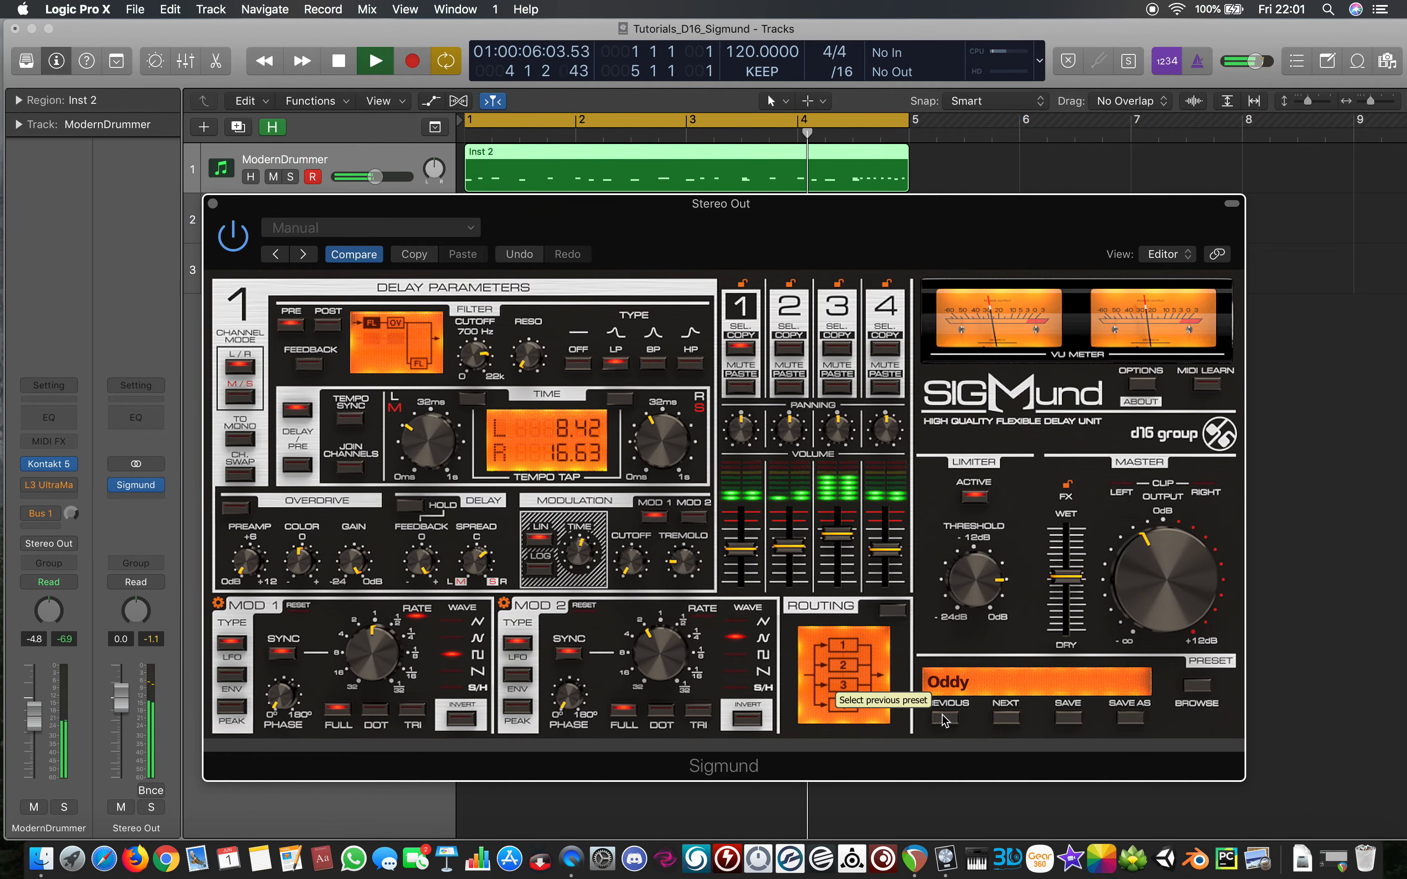
key("space")
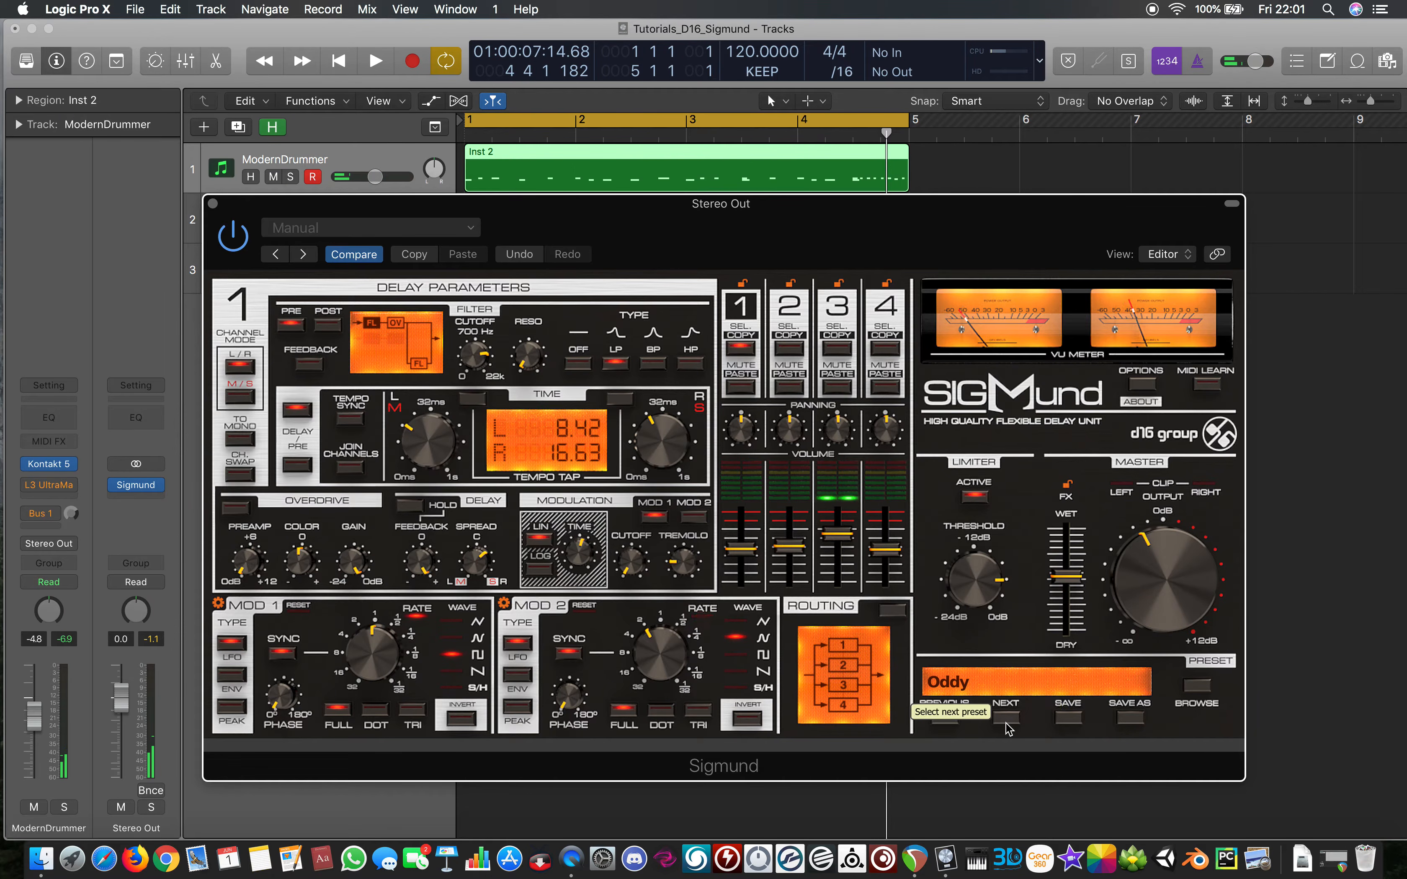
Load the saved Mootzart_BeatDelay_1 preset from the preset browser, close the browser, and briefly play the loop
left_click(1200, 690)
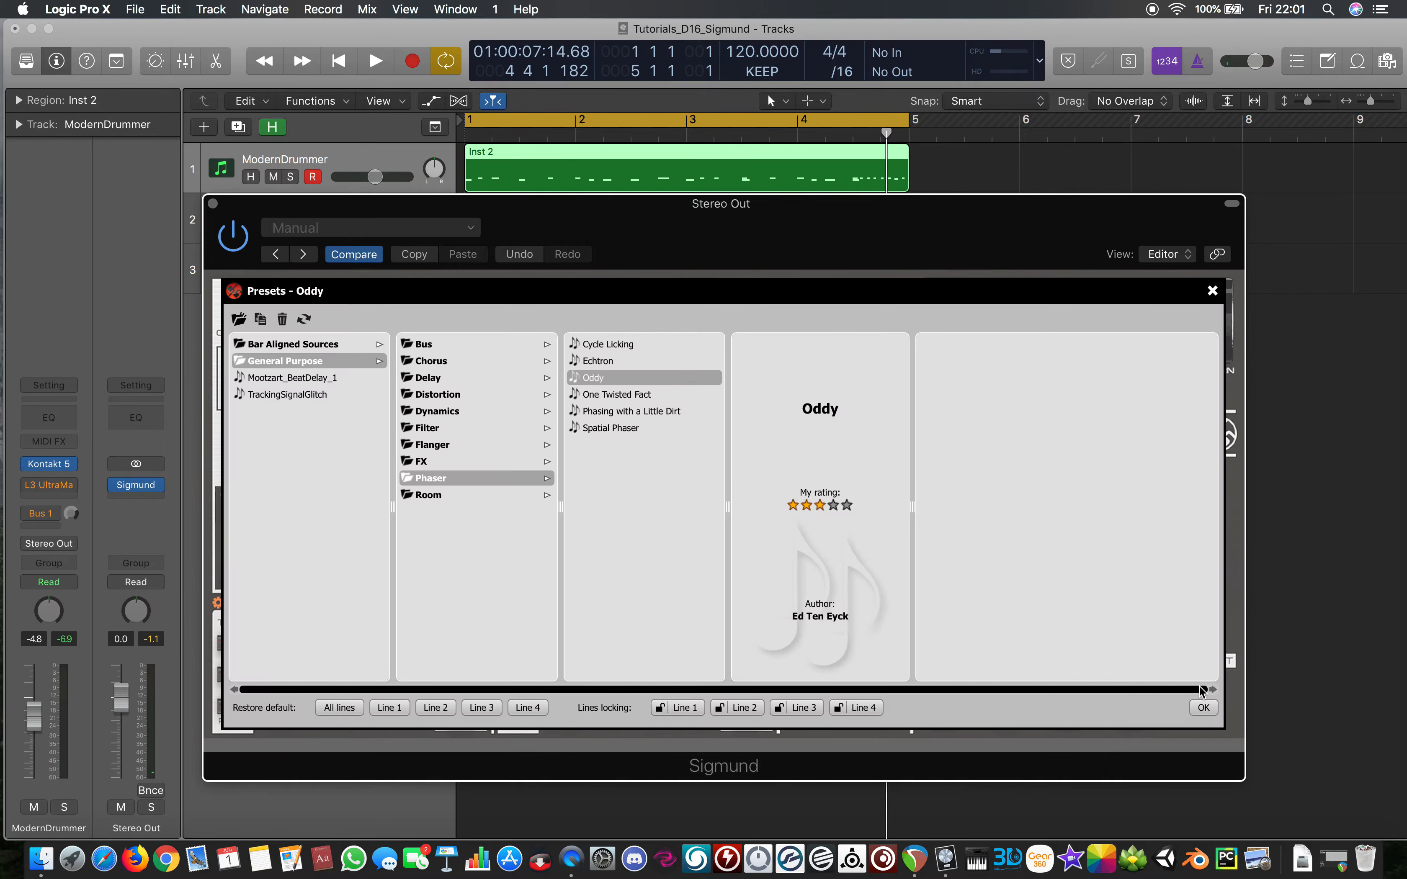
left_click(275, 379)
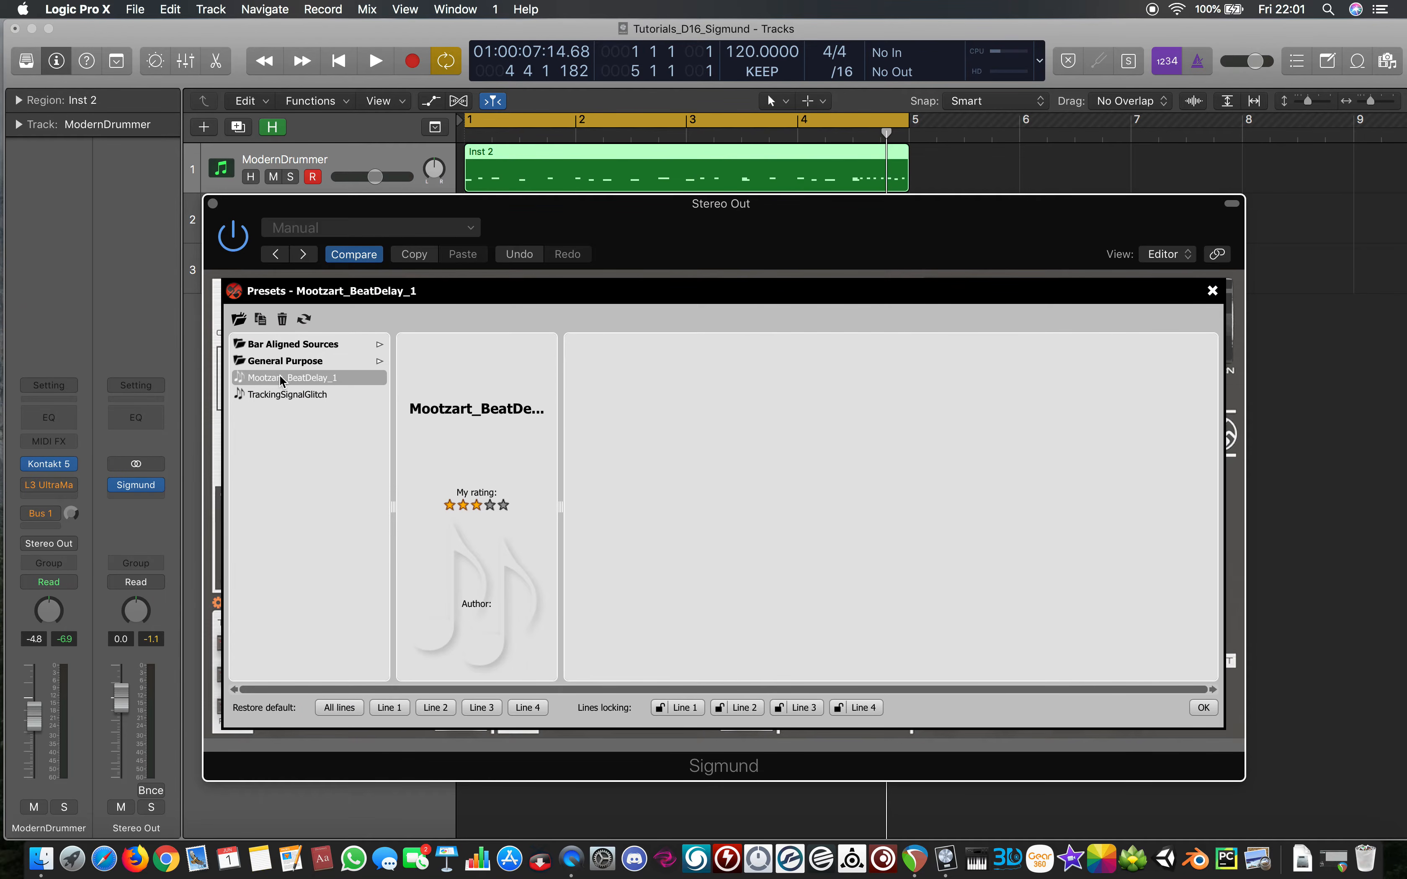
left_click(303, 433)
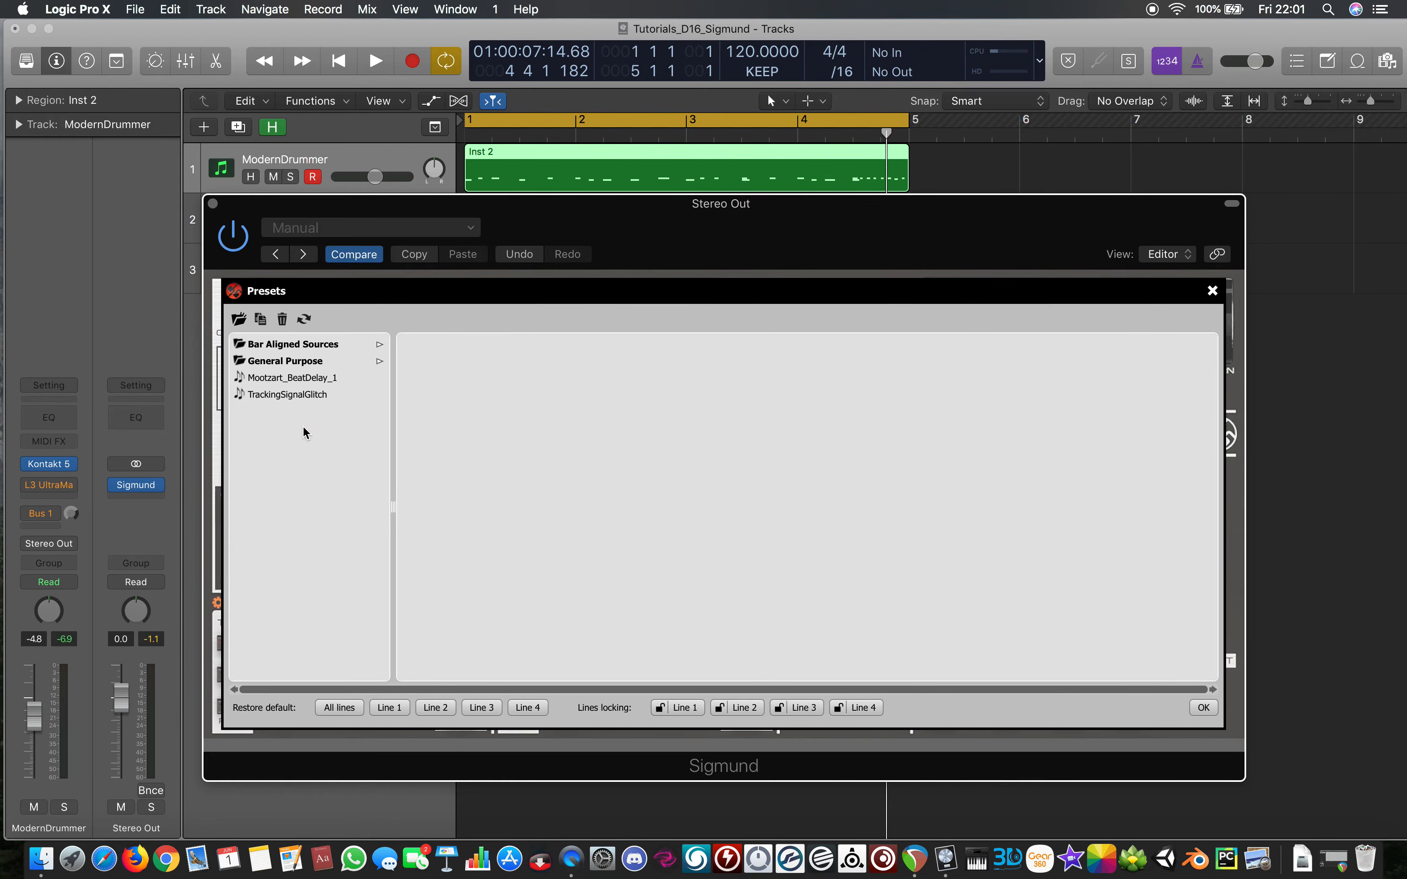
left_click(323, 381)
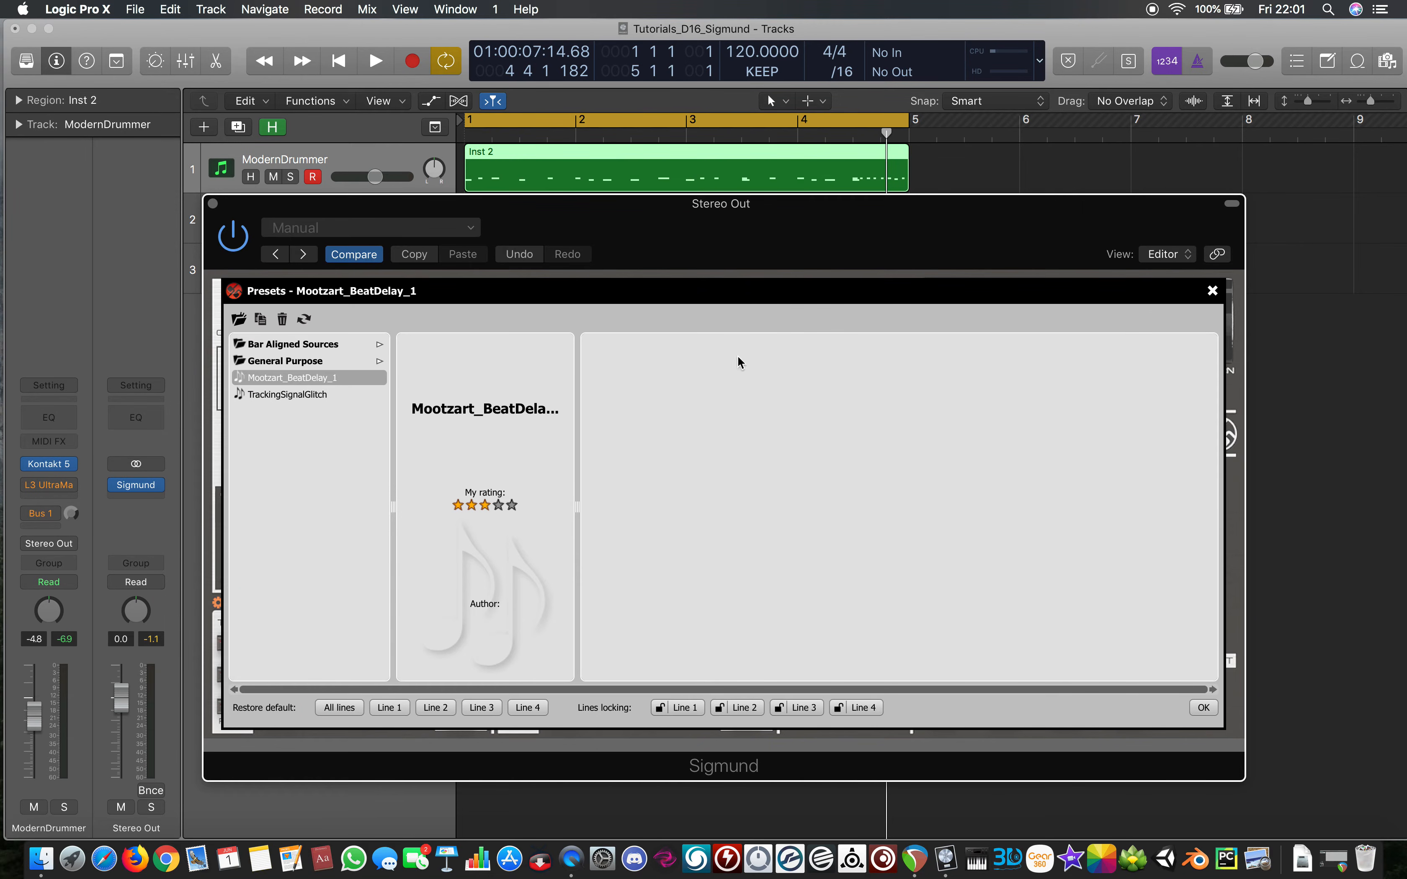
left_click(1212, 290)
key("space")
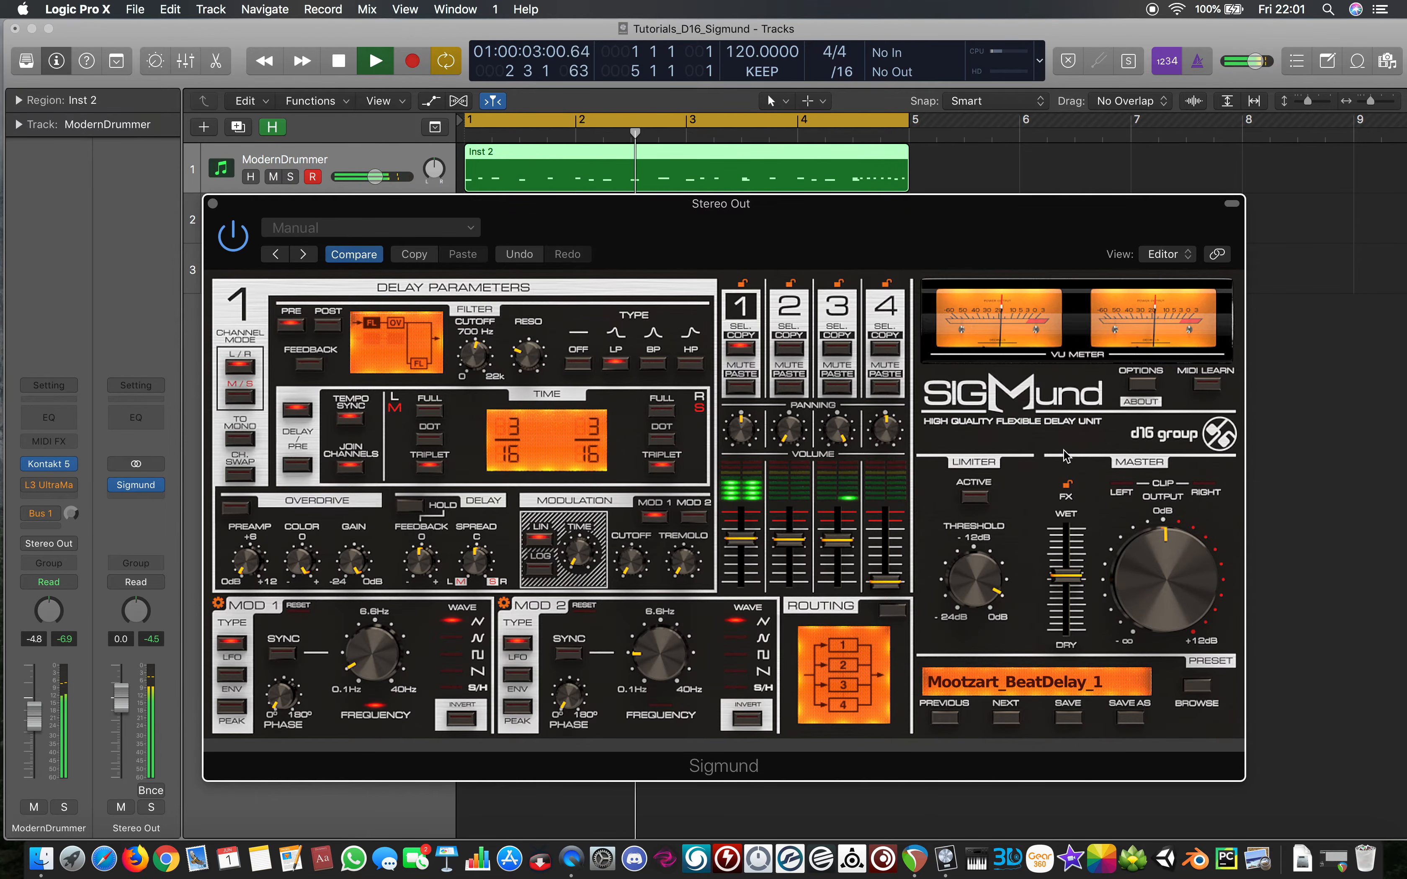
key("space")
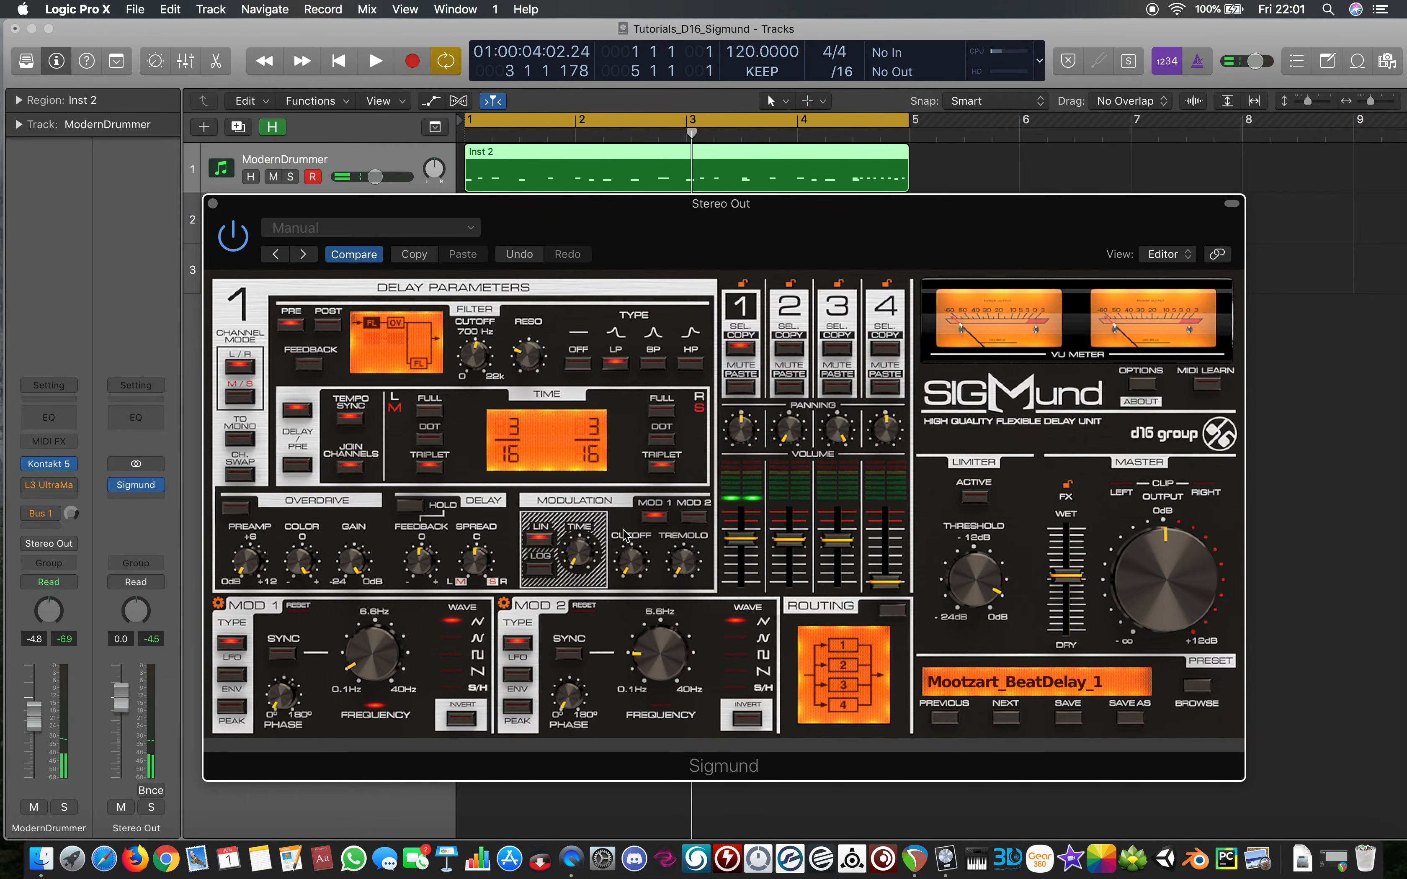
With the loop playing, try line 1's time modulation on linear and logarithmic scales, and sweep its cutoff and tremolo modulation, leaving tremolo at 0%
key("space")
left_click_drag(580, 548, 633, 423)
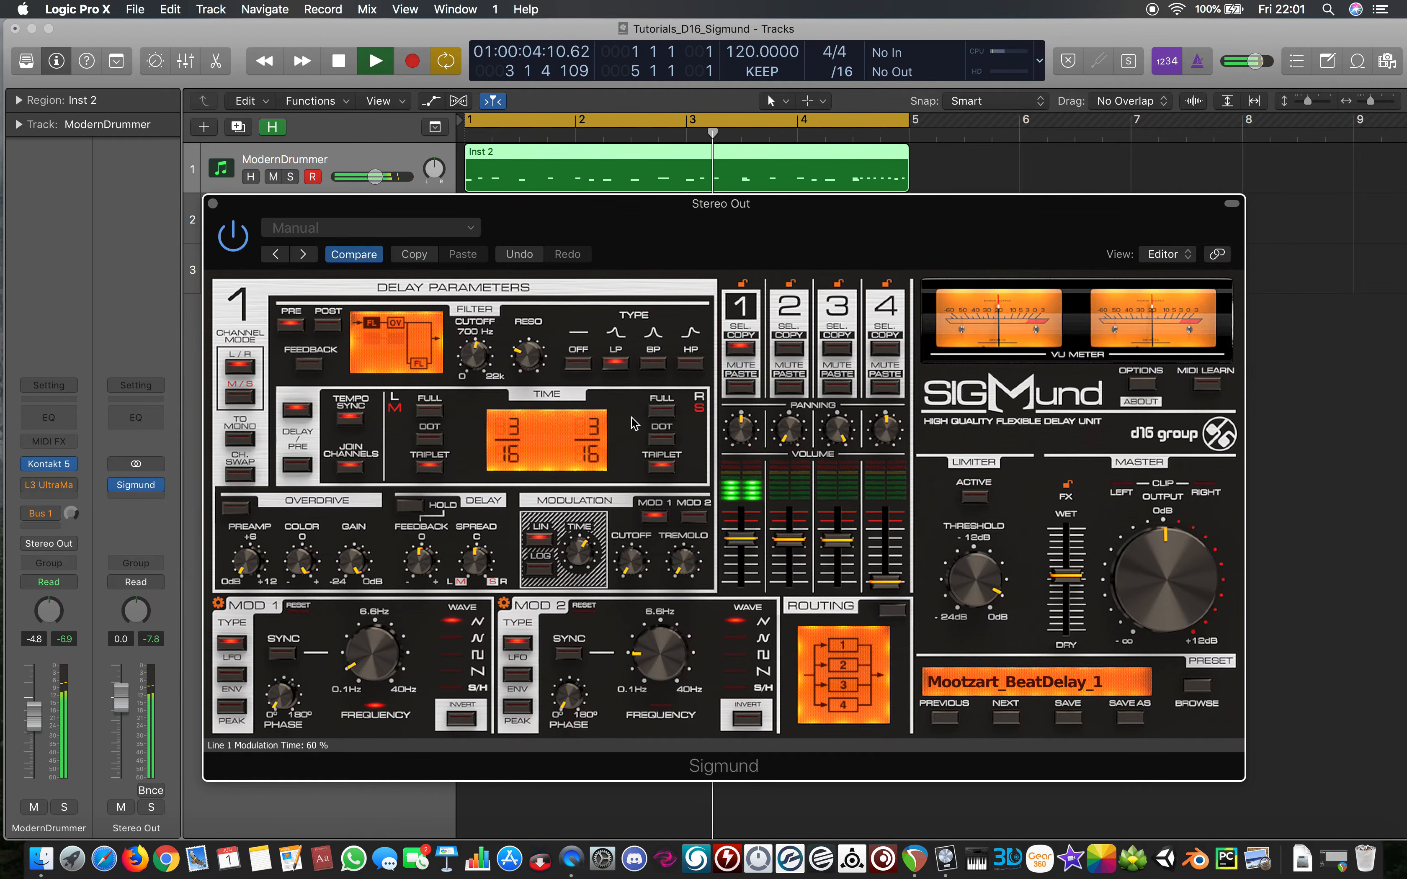
left_click(545, 573)
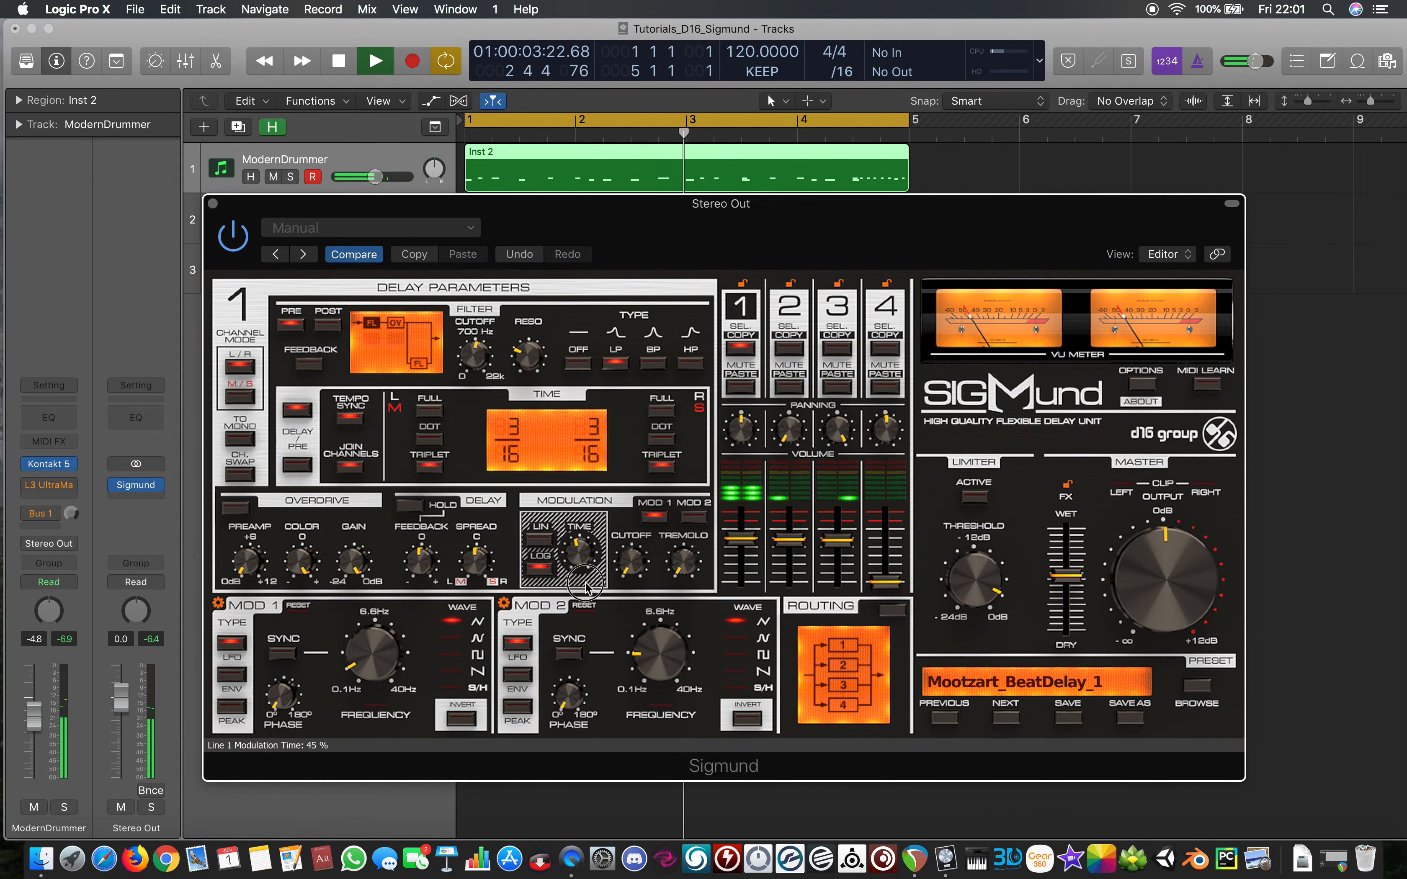
left_click_drag(623, 513, 621, 453)
left_click_drag(676, 528, 684, 604)
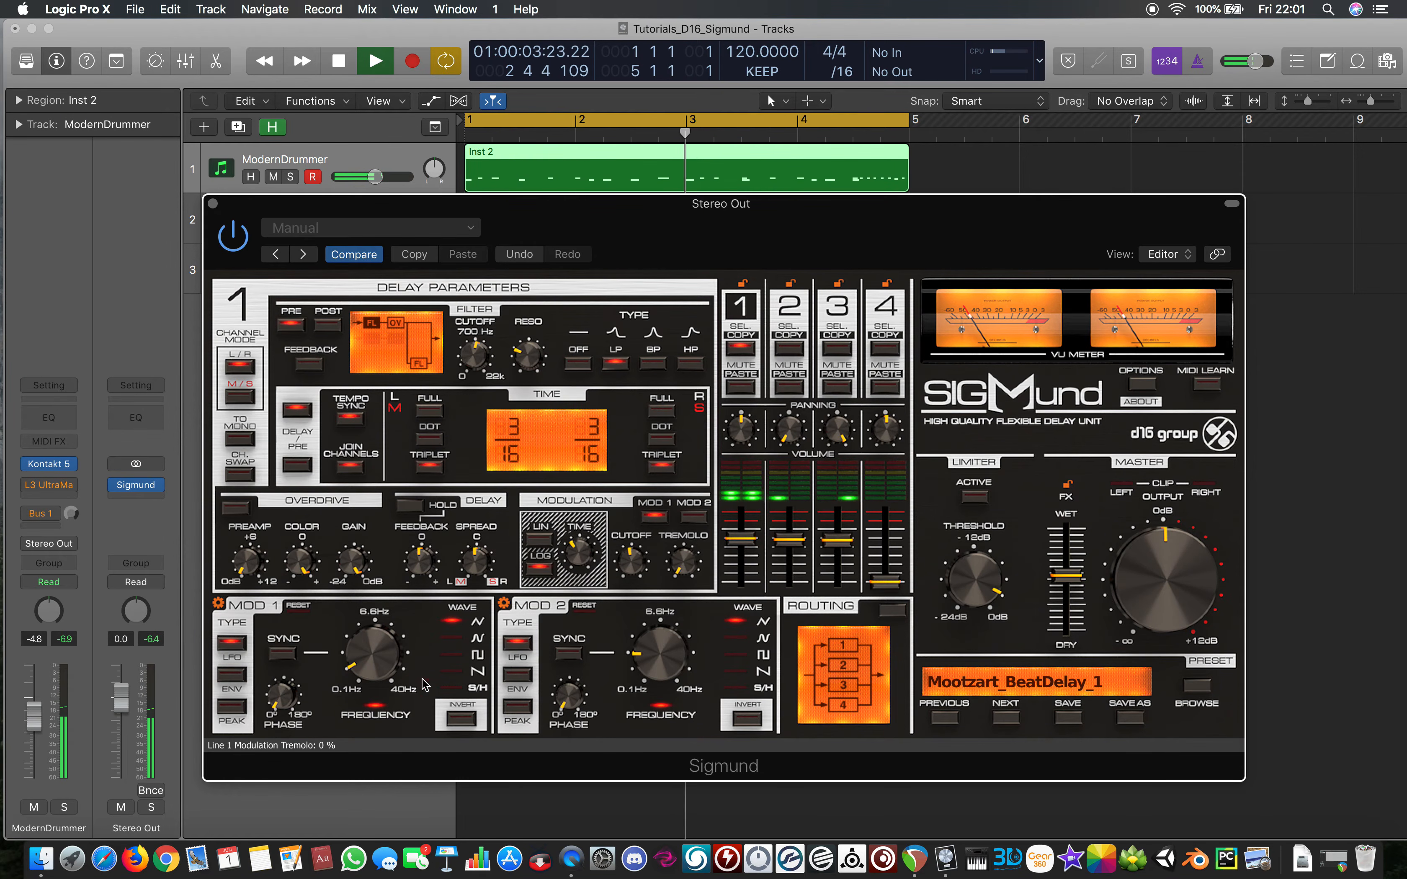
Raise the MOD 1 LFO frequency, switch it to the second waveform, and stop playback
left_click_drag(370, 653, 361, 599)
left_click(458, 640)
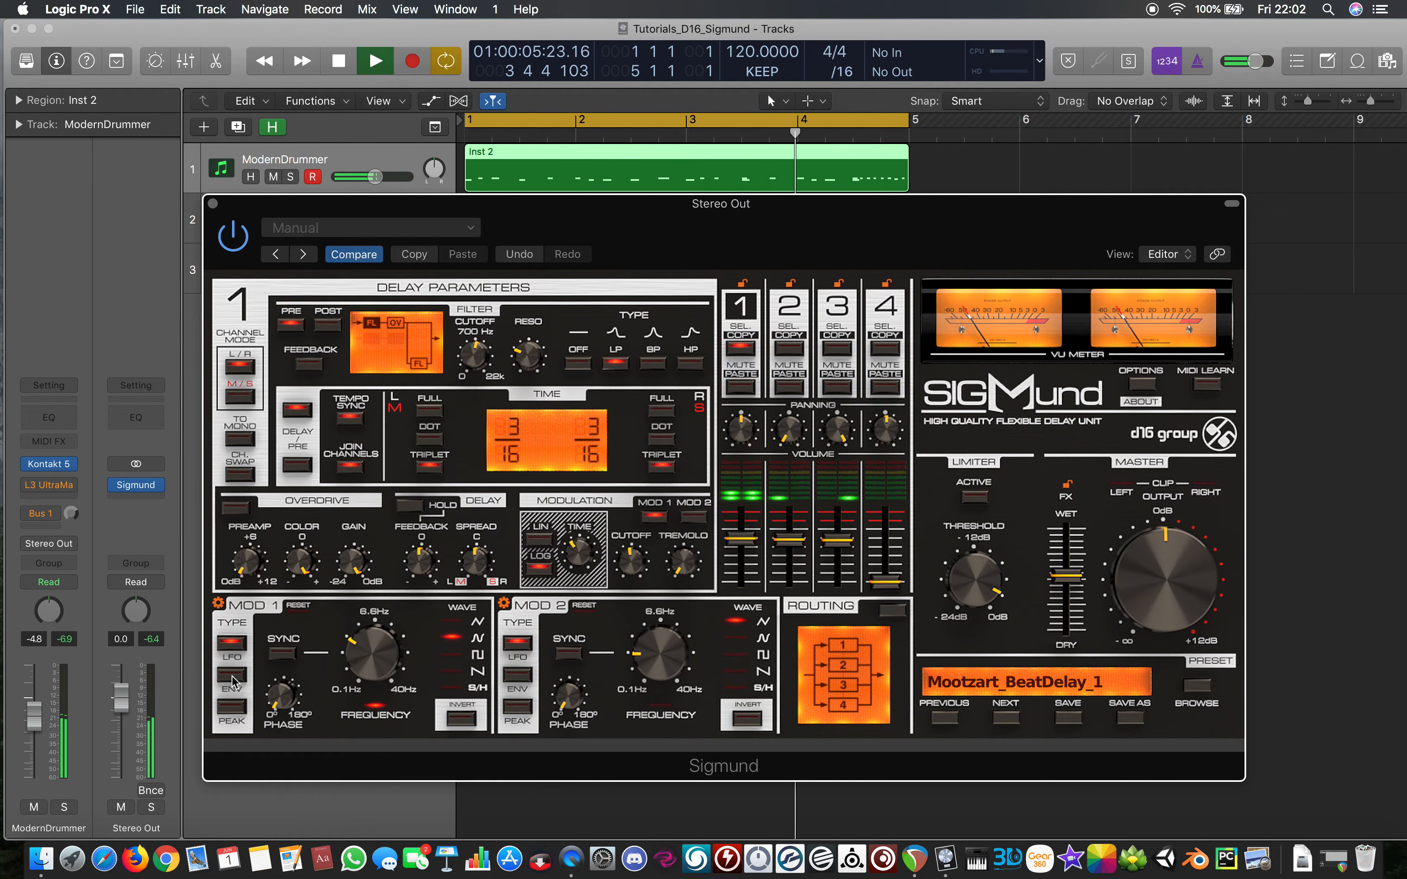
key("space")
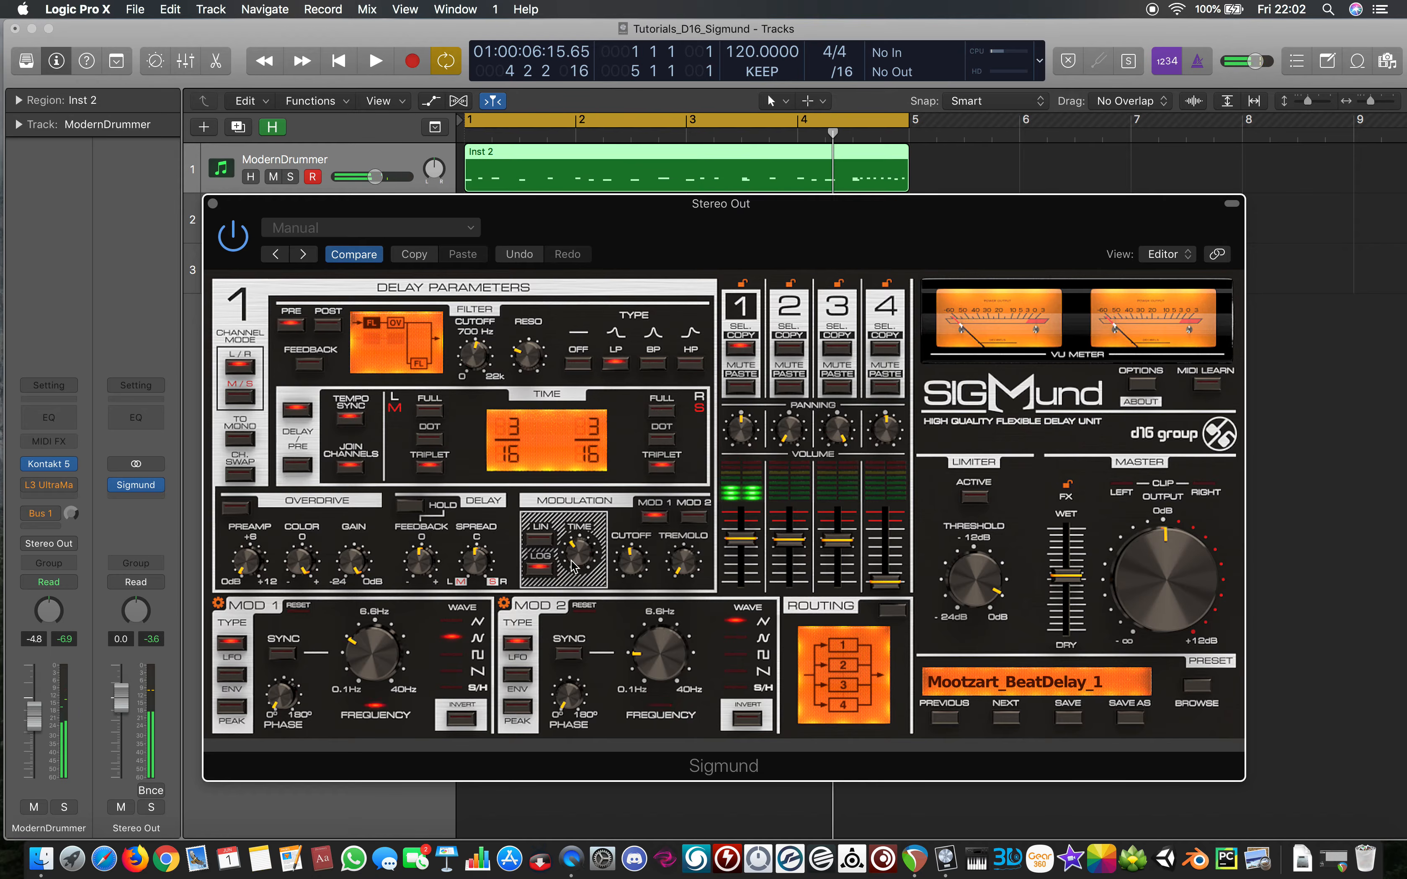
Keep MOD 1 as line 1's modulation source, enable LFO 1 tempo sync, and set its rate to 1 during playback
left_click(690, 519)
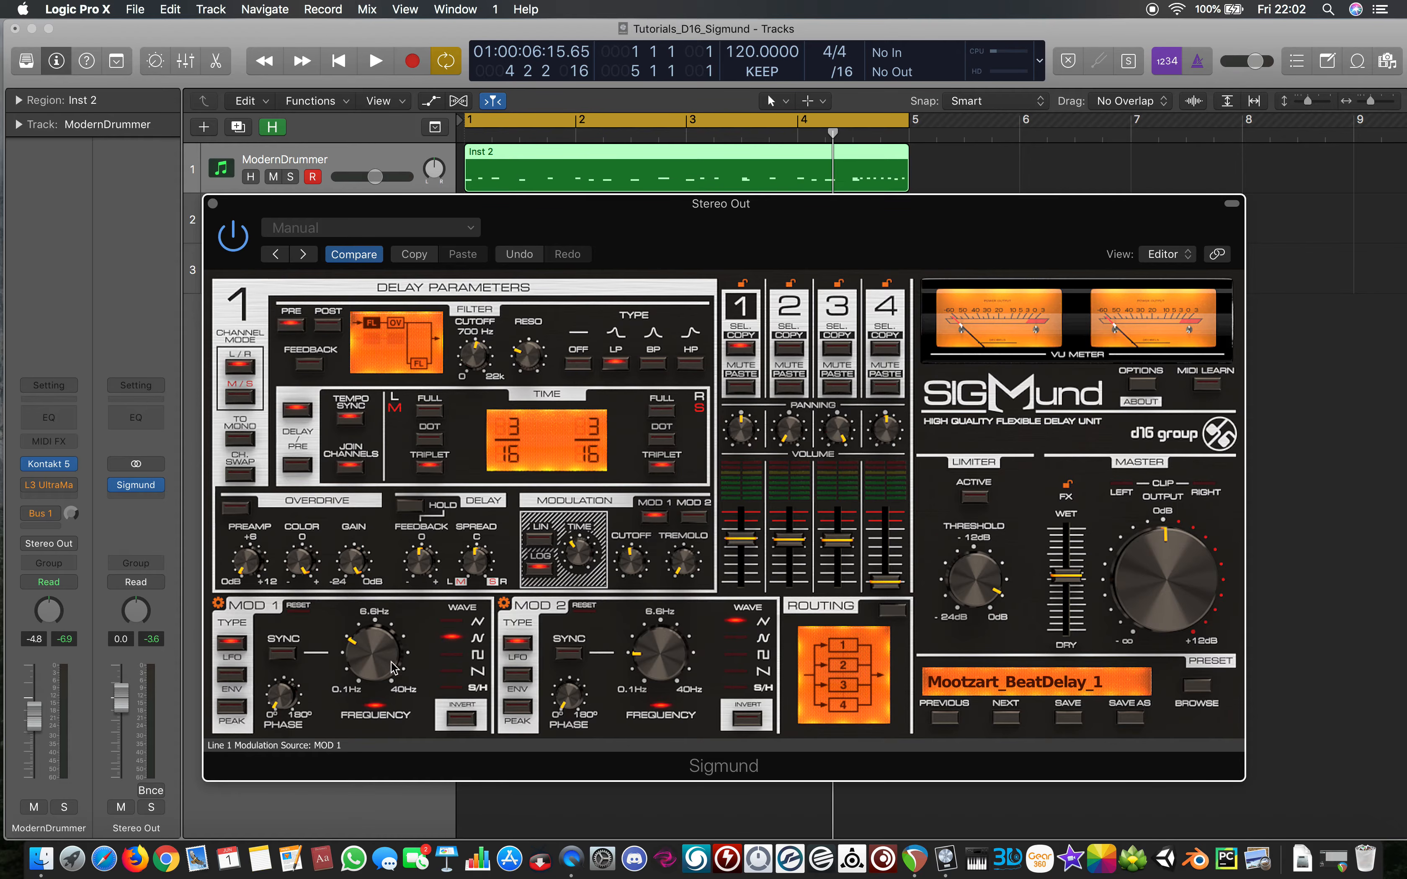
left_click(282, 654)
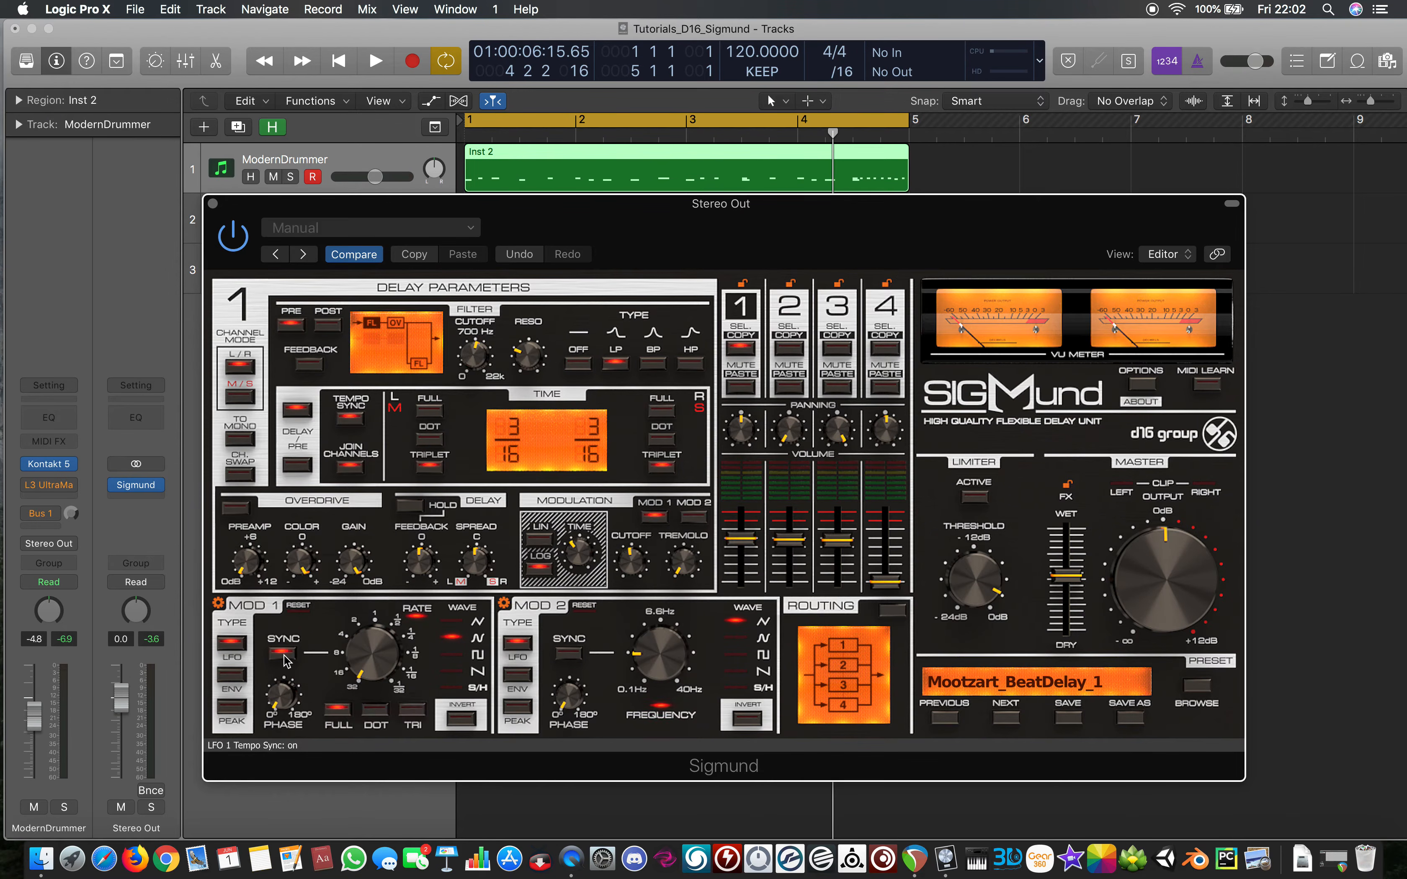
key("space")
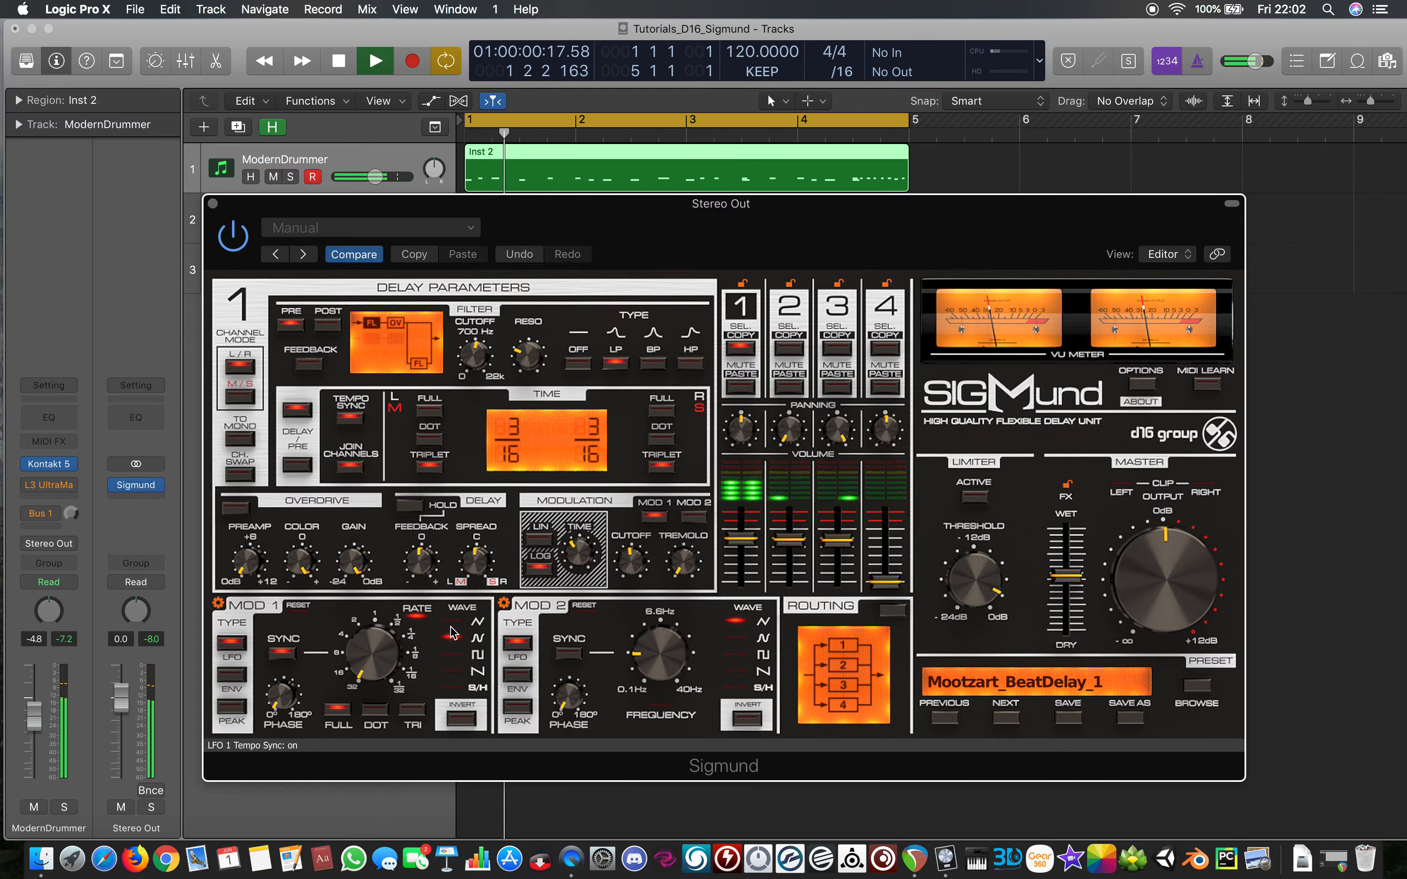
left_click_drag(373, 624, 383, 638)
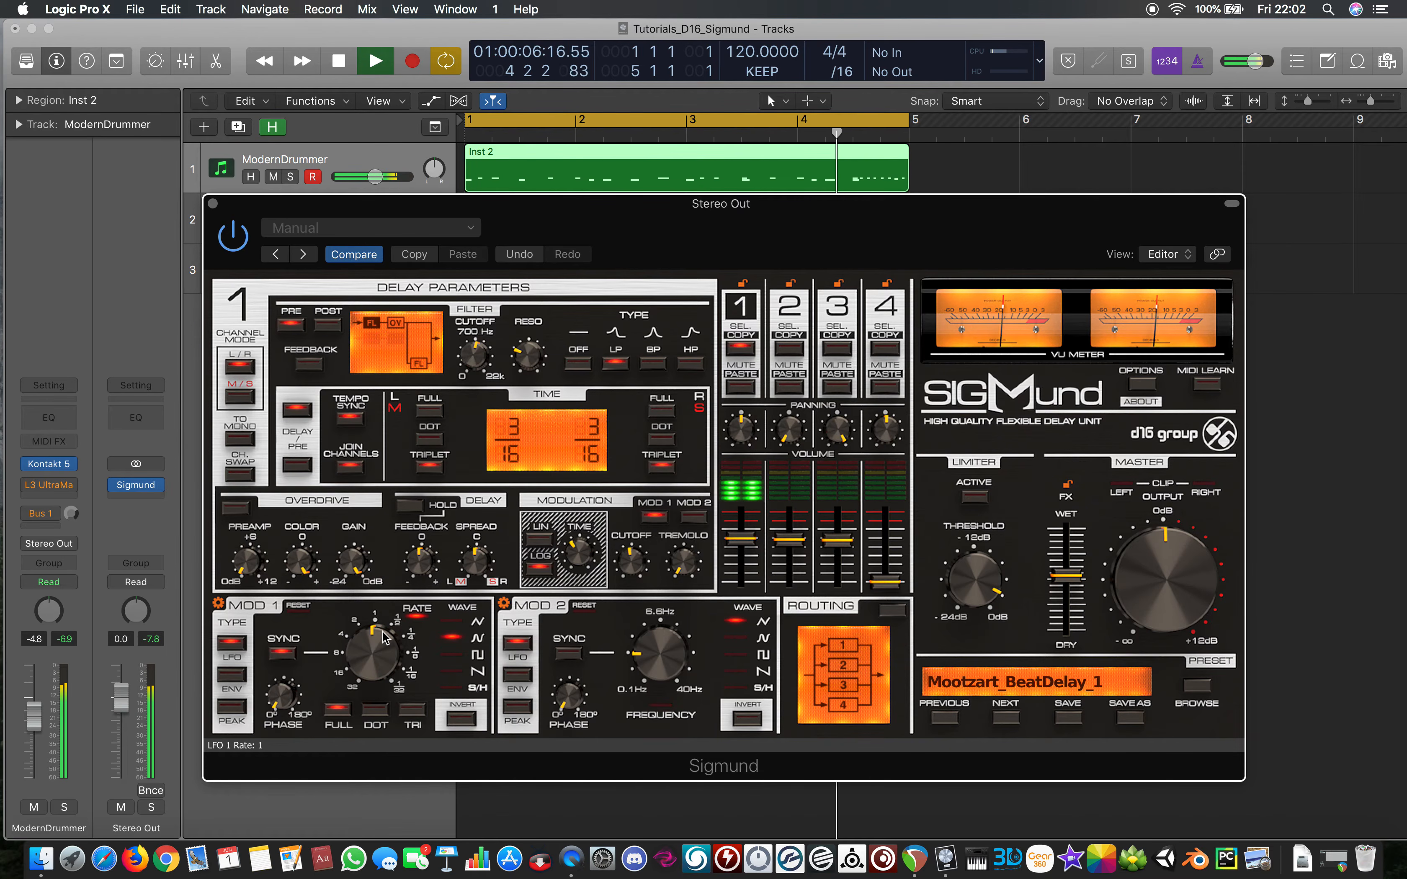
Set line 1's time modulation to 22% and its cutoff modulation to 18%
left_click_drag(586, 552, 585, 582)
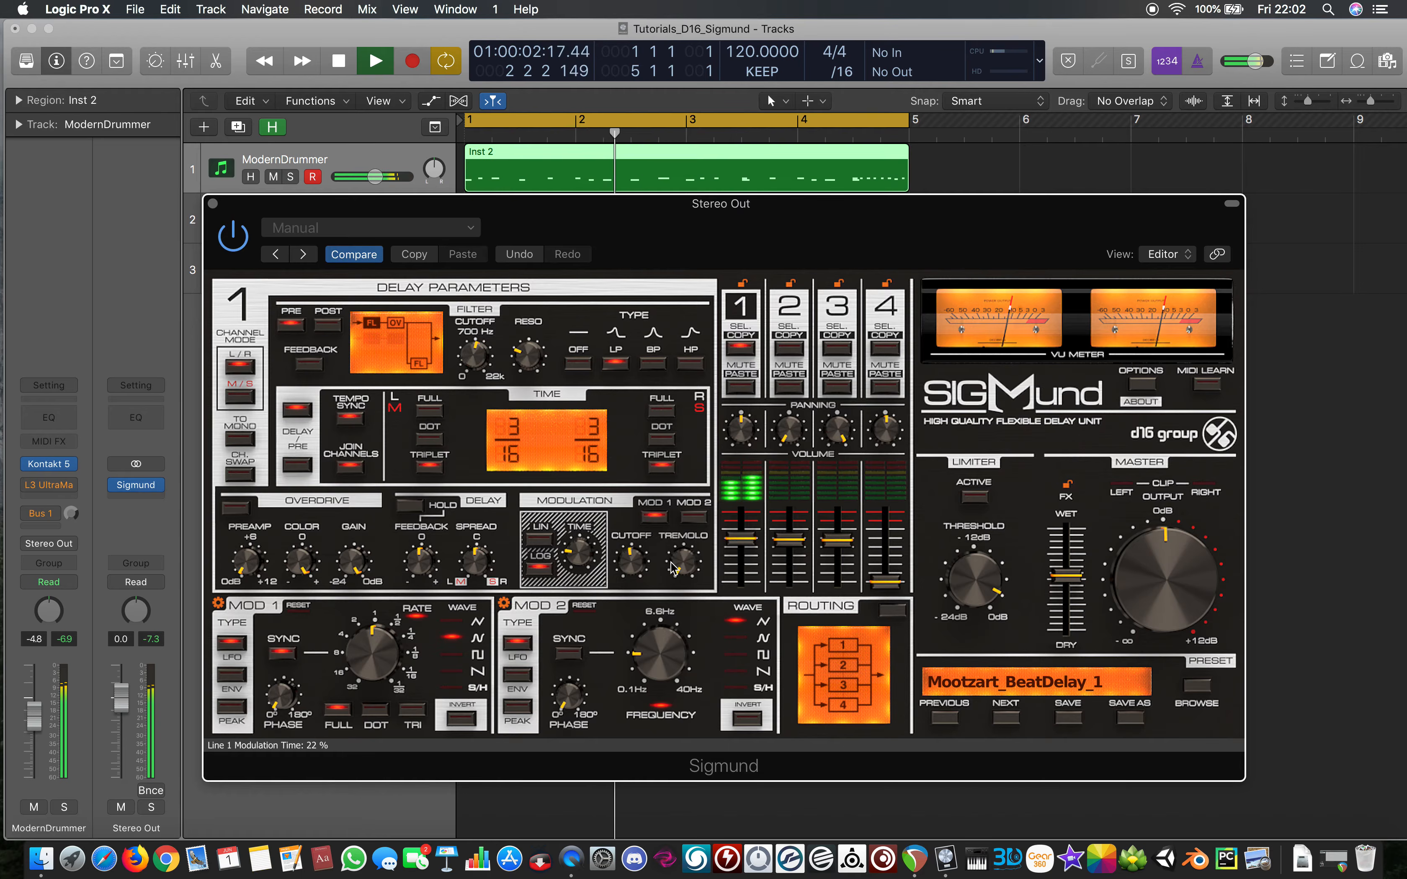
left_click_drag(628, 561, 632, 621)
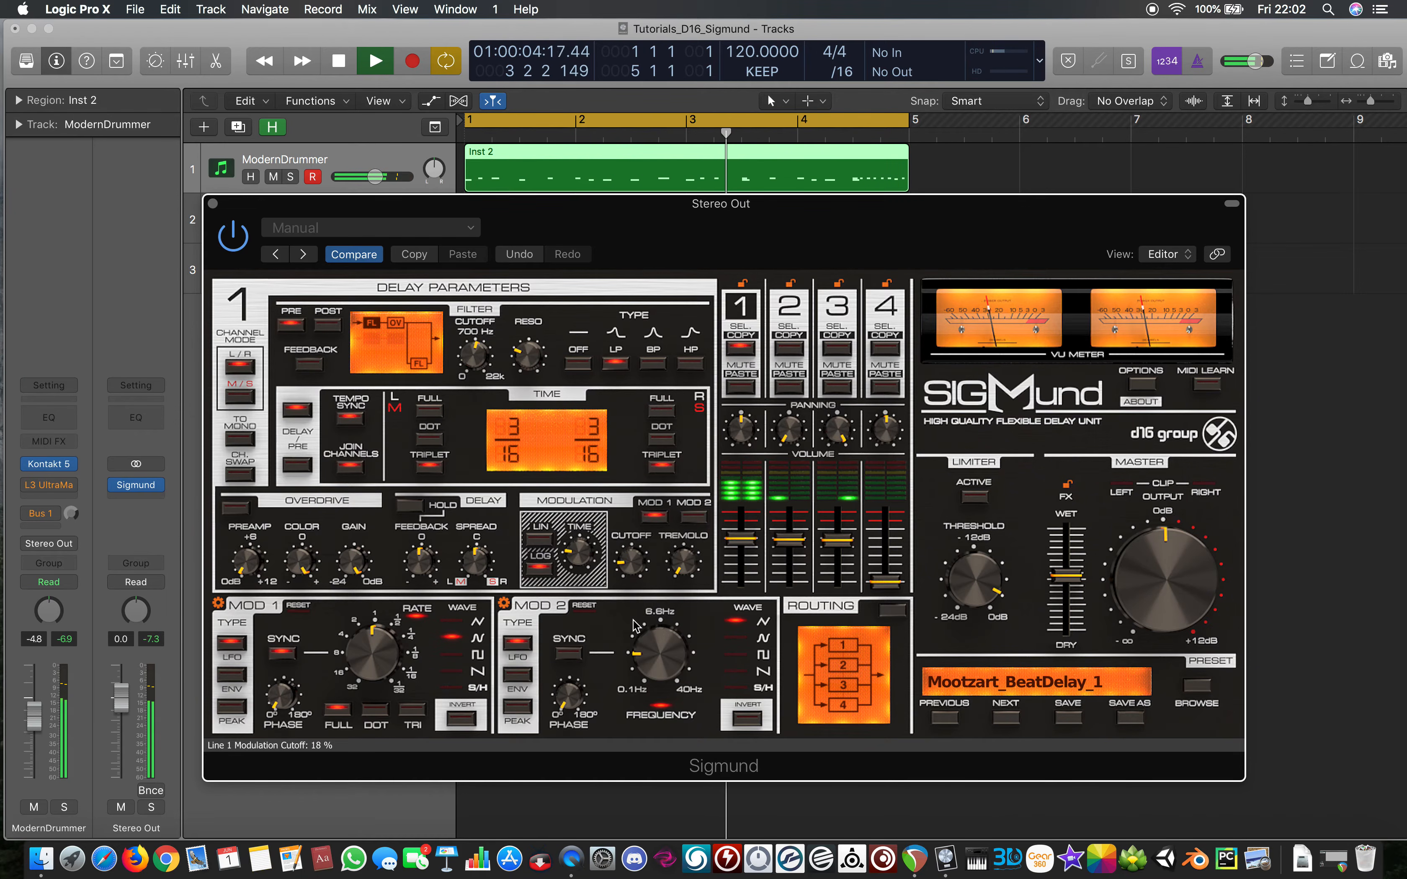
Set the LFO 1 rate to 8, adjust its phase shift, and try the triplet rhythmic scale before returning it to Full
left_click_drag(396, 642, 359, 666)
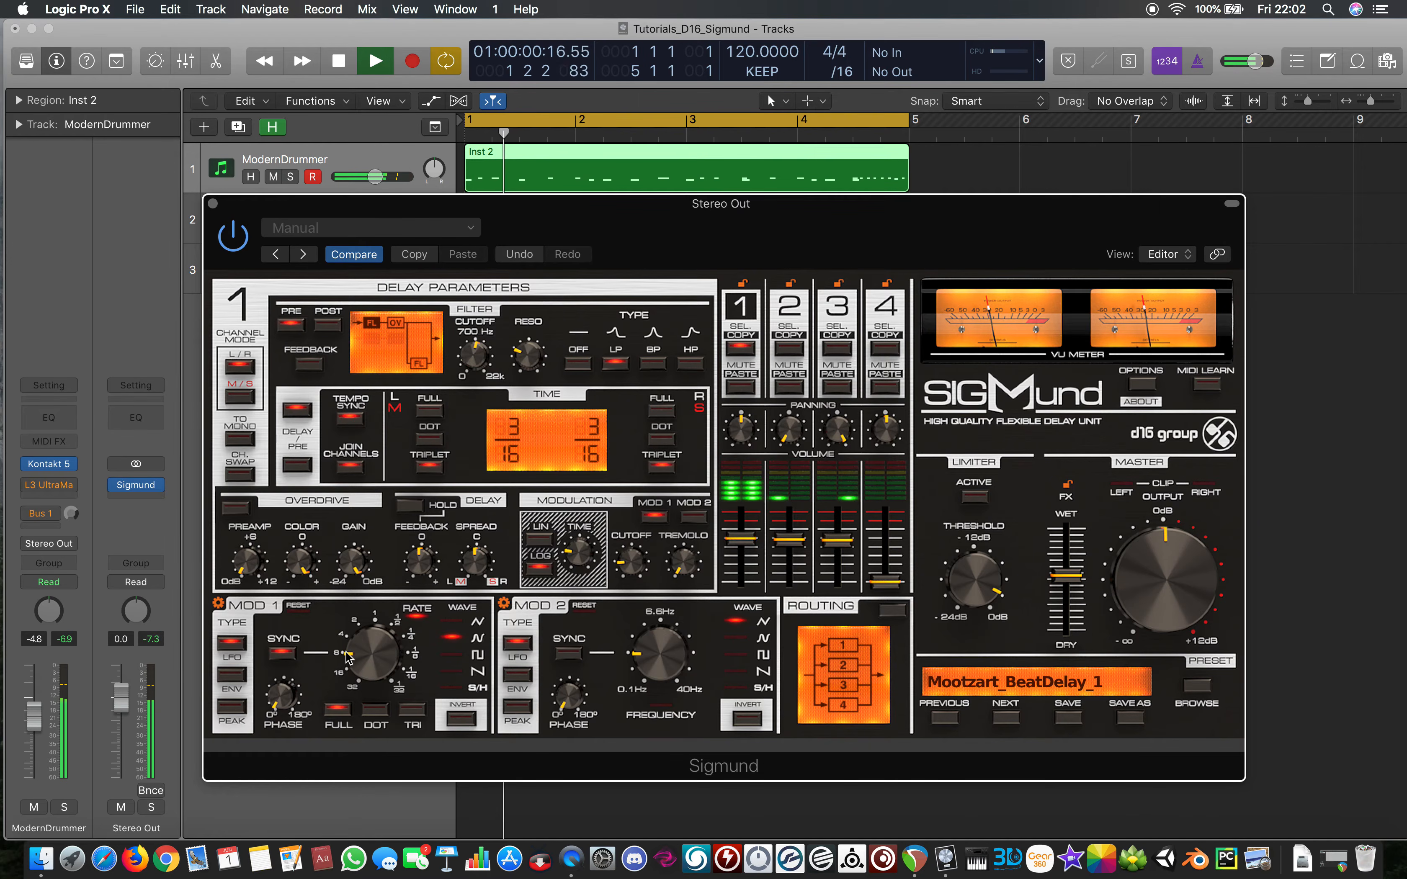
mouse_move(349, 660)
left_mouse_down()
mouse_move(349, 673)
mouse_move(372, 647)
mouse_move(347, 638)
left_mouse_up()
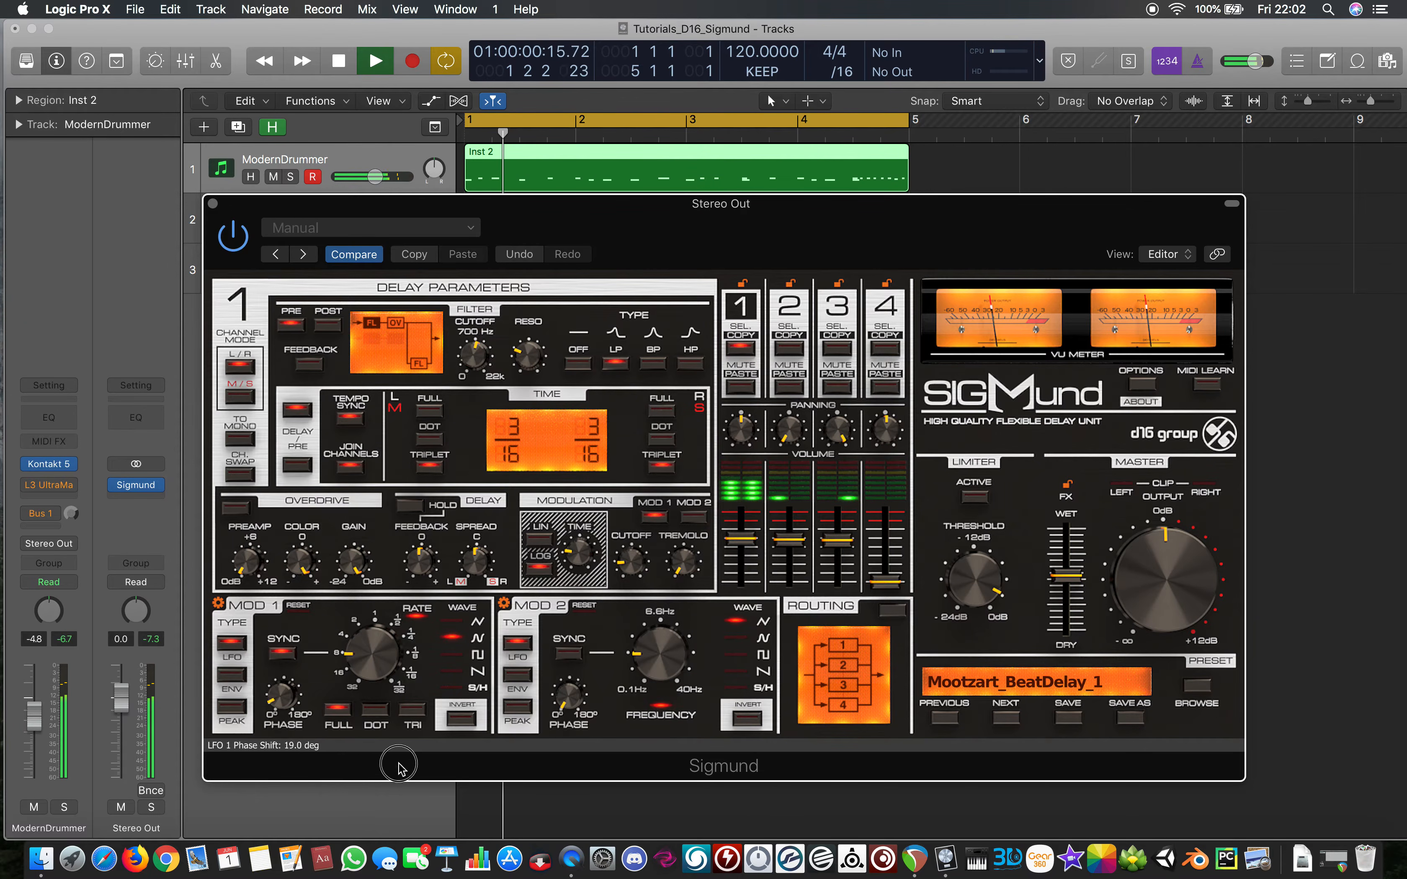
left_click(422, 707)
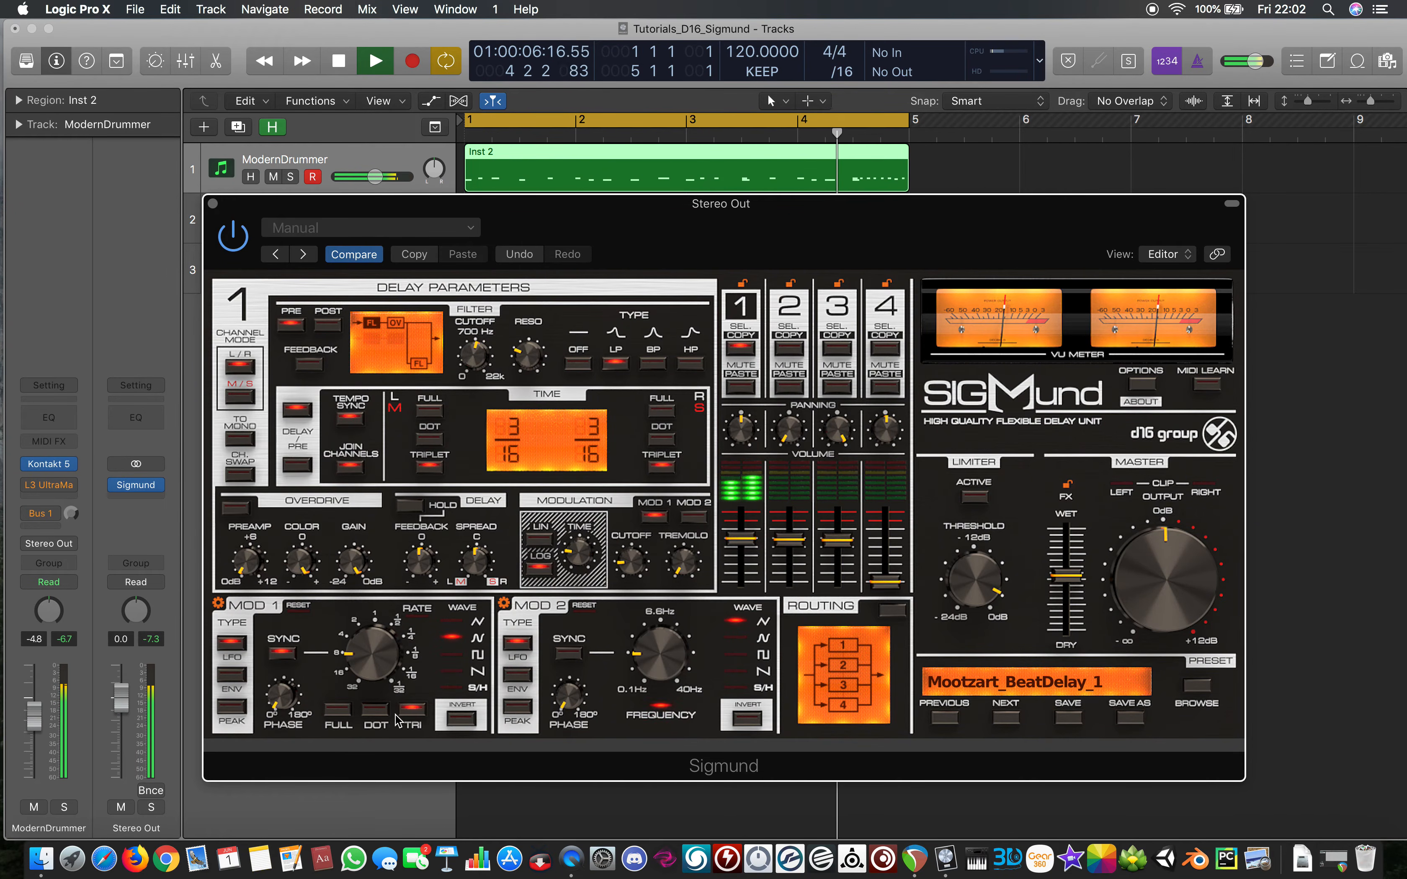
left_click(407, 711)
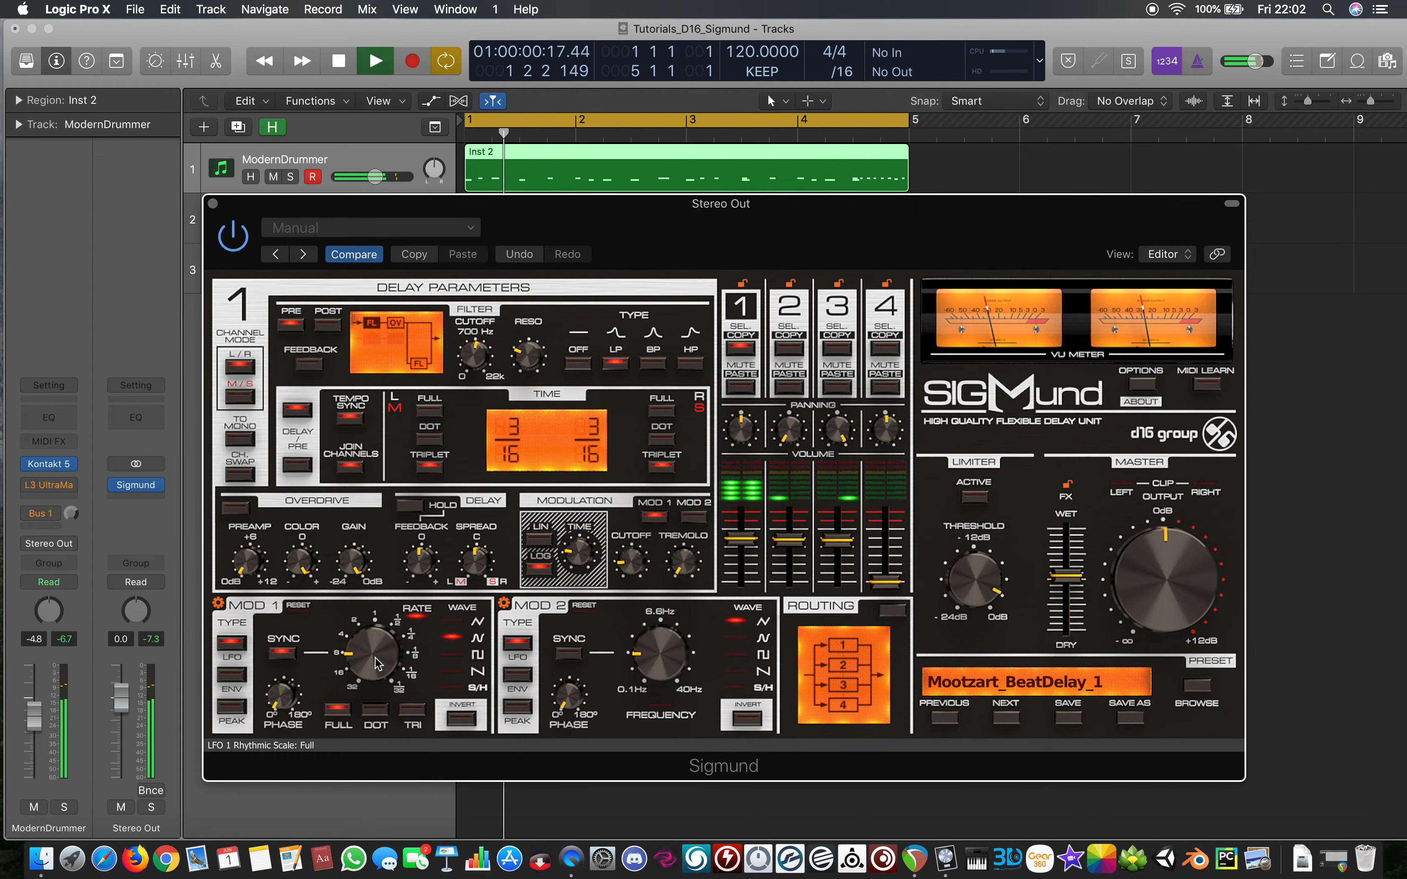
Audition LFO 1's Square and Saw Down waveforms, choose the first waveform, and sweep line 1's tremolo modulation back to 0%
left_click(477, 655)
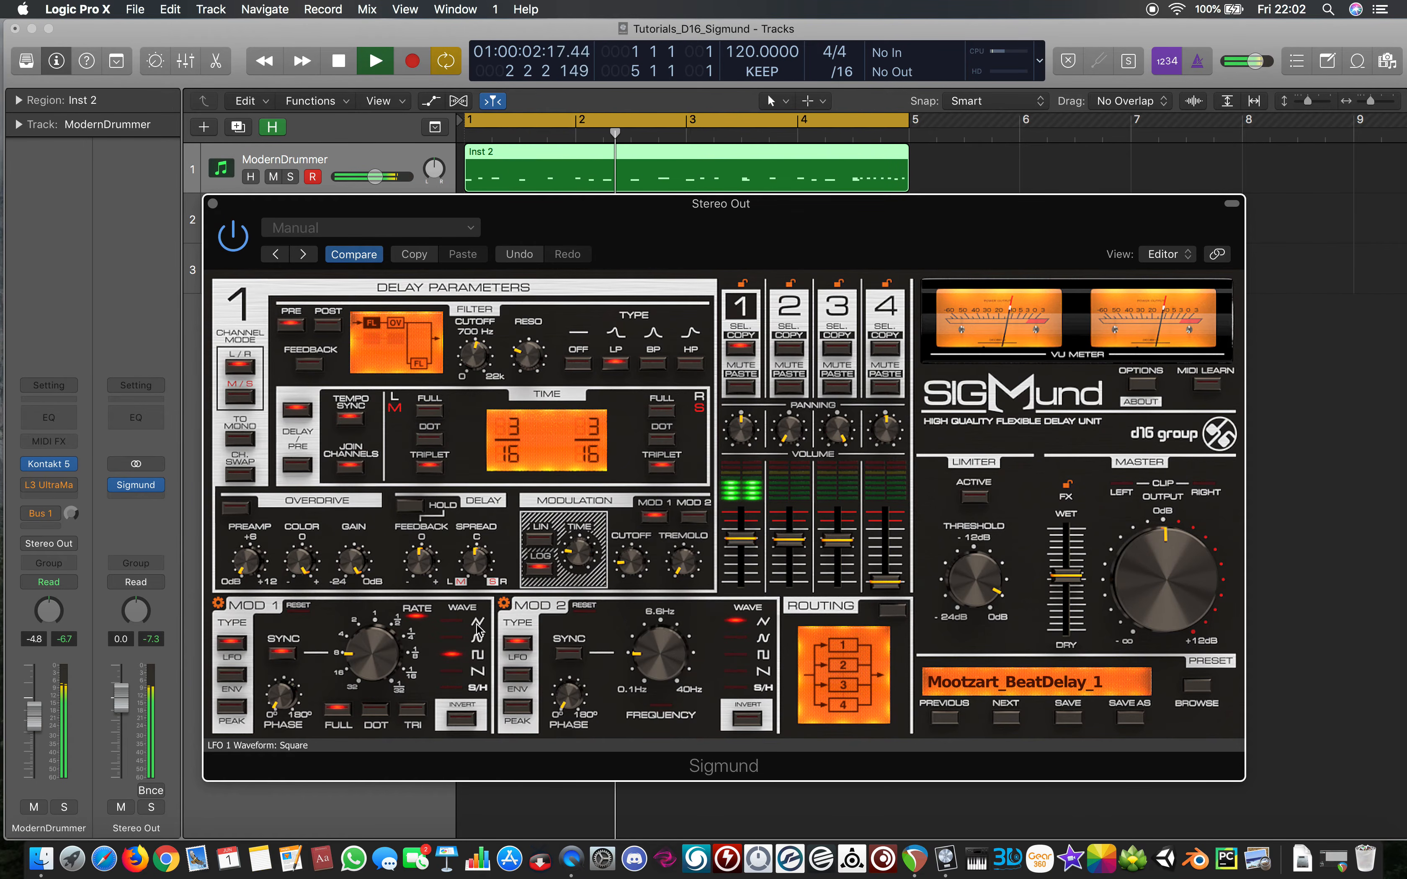
left_click(477, 671)
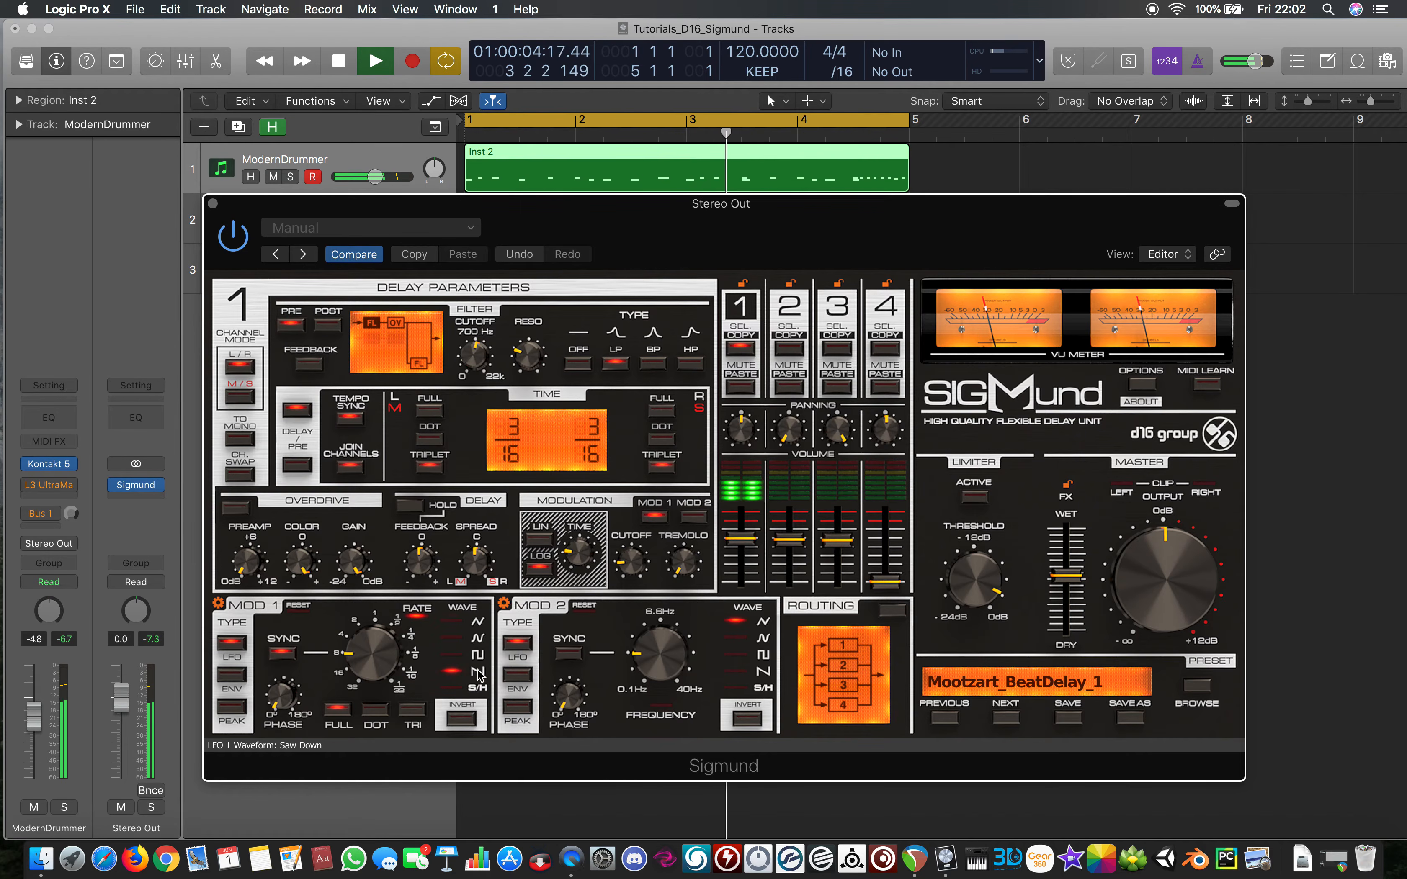
left_click(477, 622)
left_click_drag(685, 564, 685, 624)
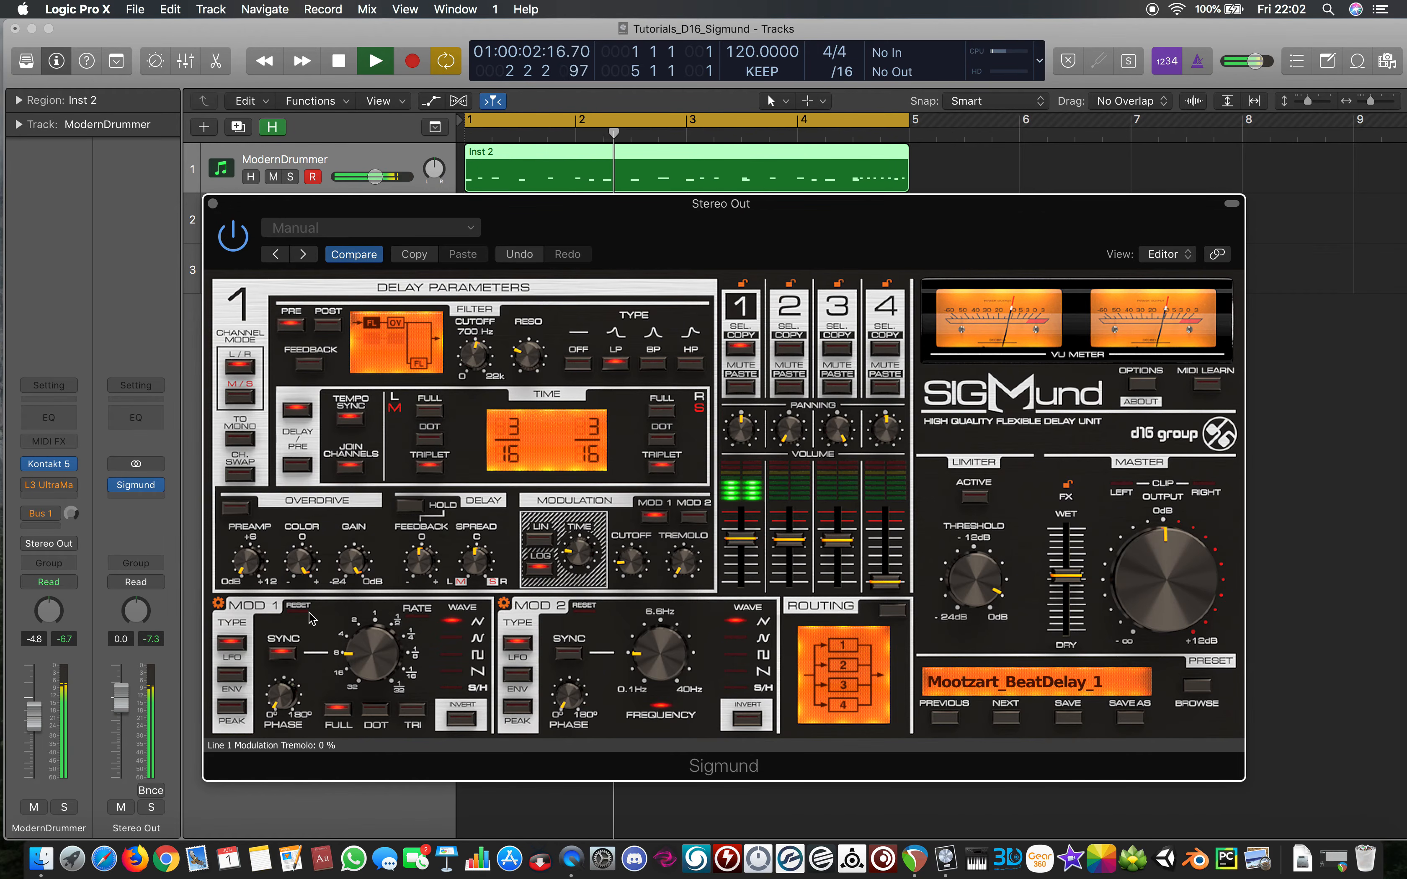
Switch line 1's modulation scale to Linear, try time modulation at 60%, and bring it down to 0%
left_click(539, 538)
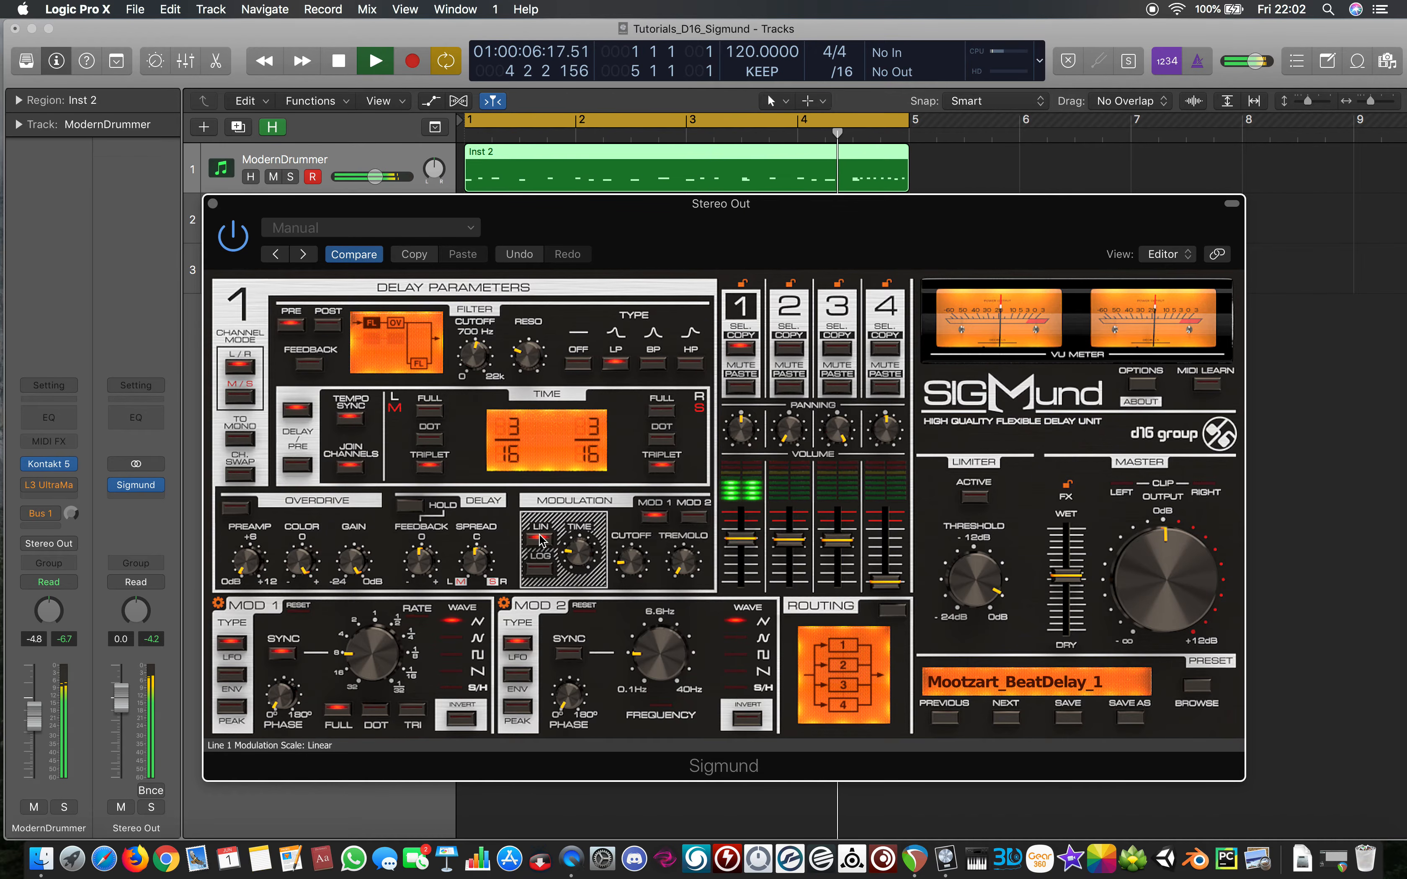
left_click(573, 551)
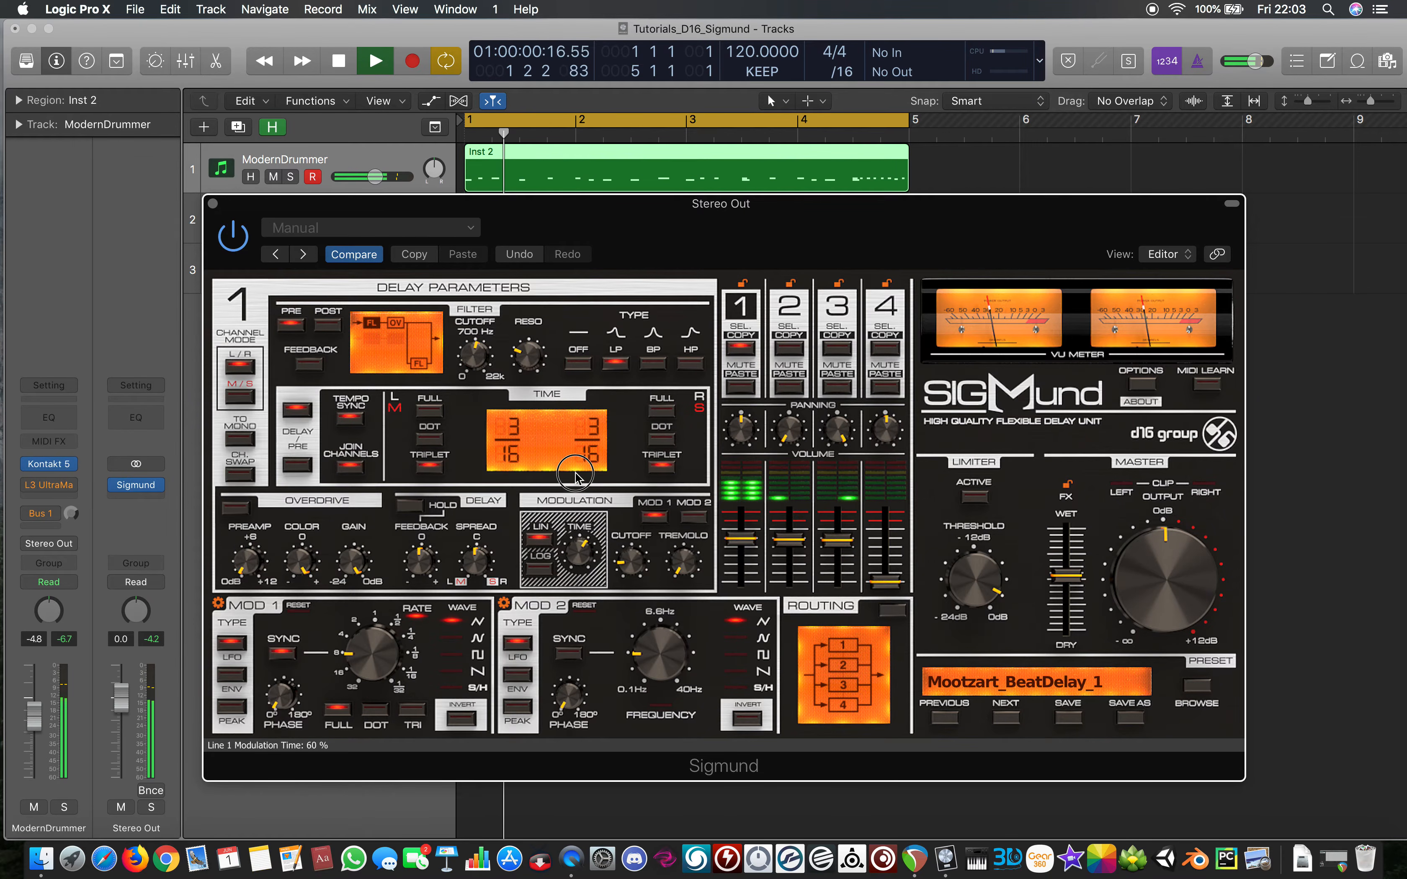
left_click_drag(621, 556, 636, 720)
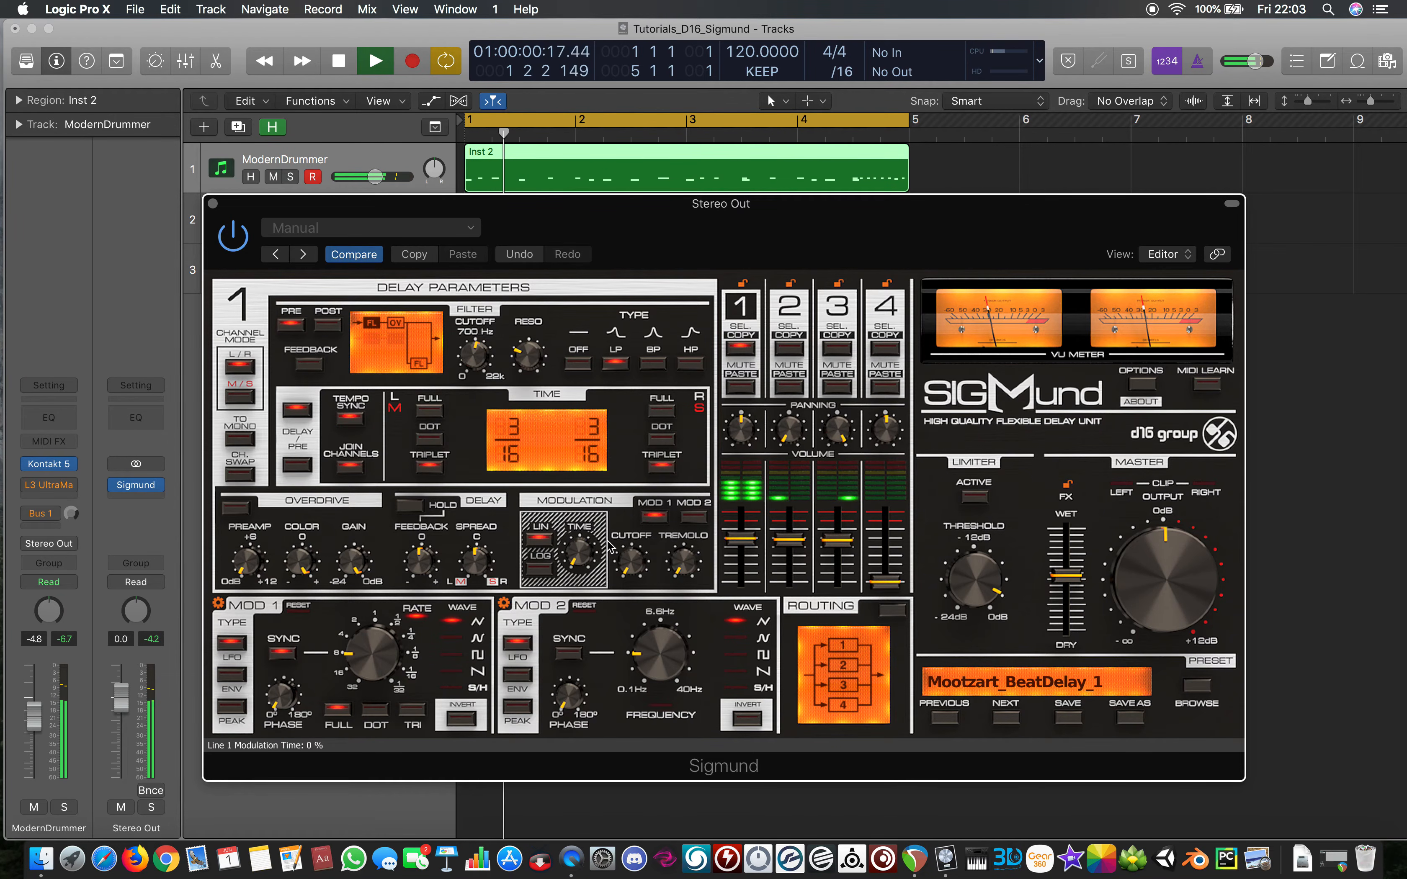
Shift the Sigmund window to uncover the track list and unmute the Giant track while the loop plays
key("space")
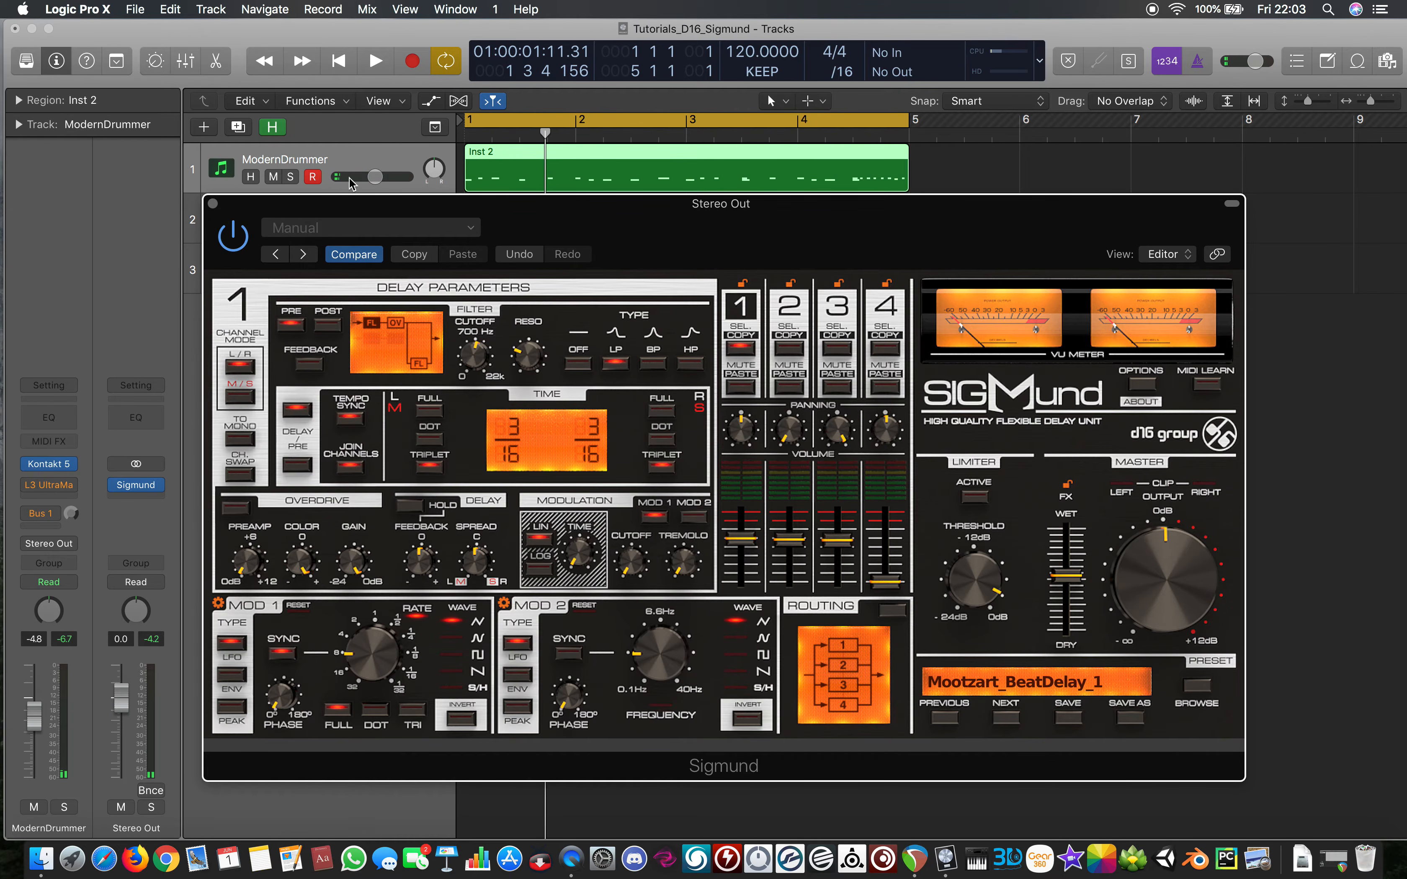
key("space")
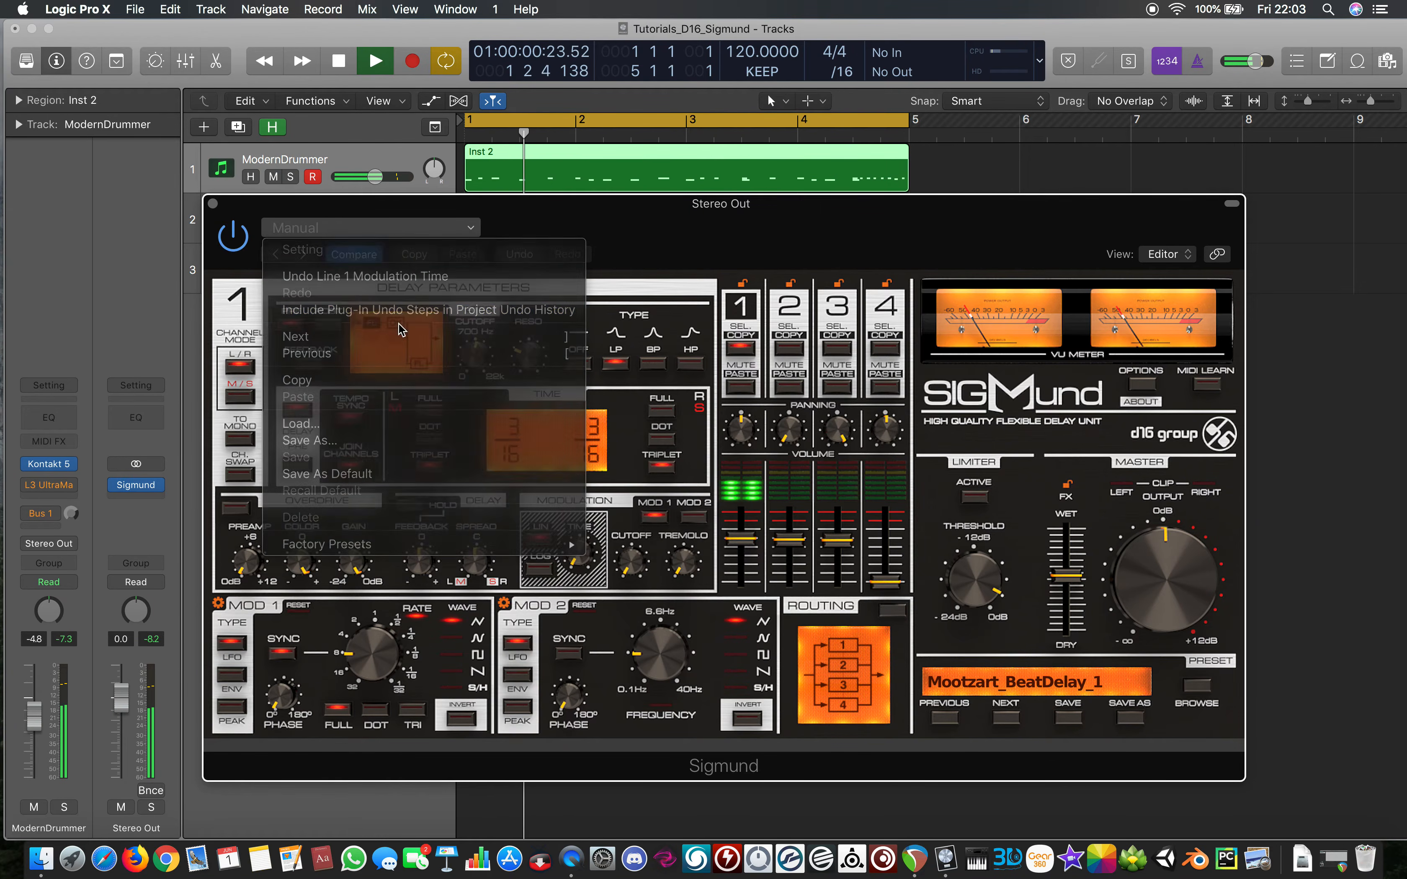
left_click_drag(368, 208, 367, 390)
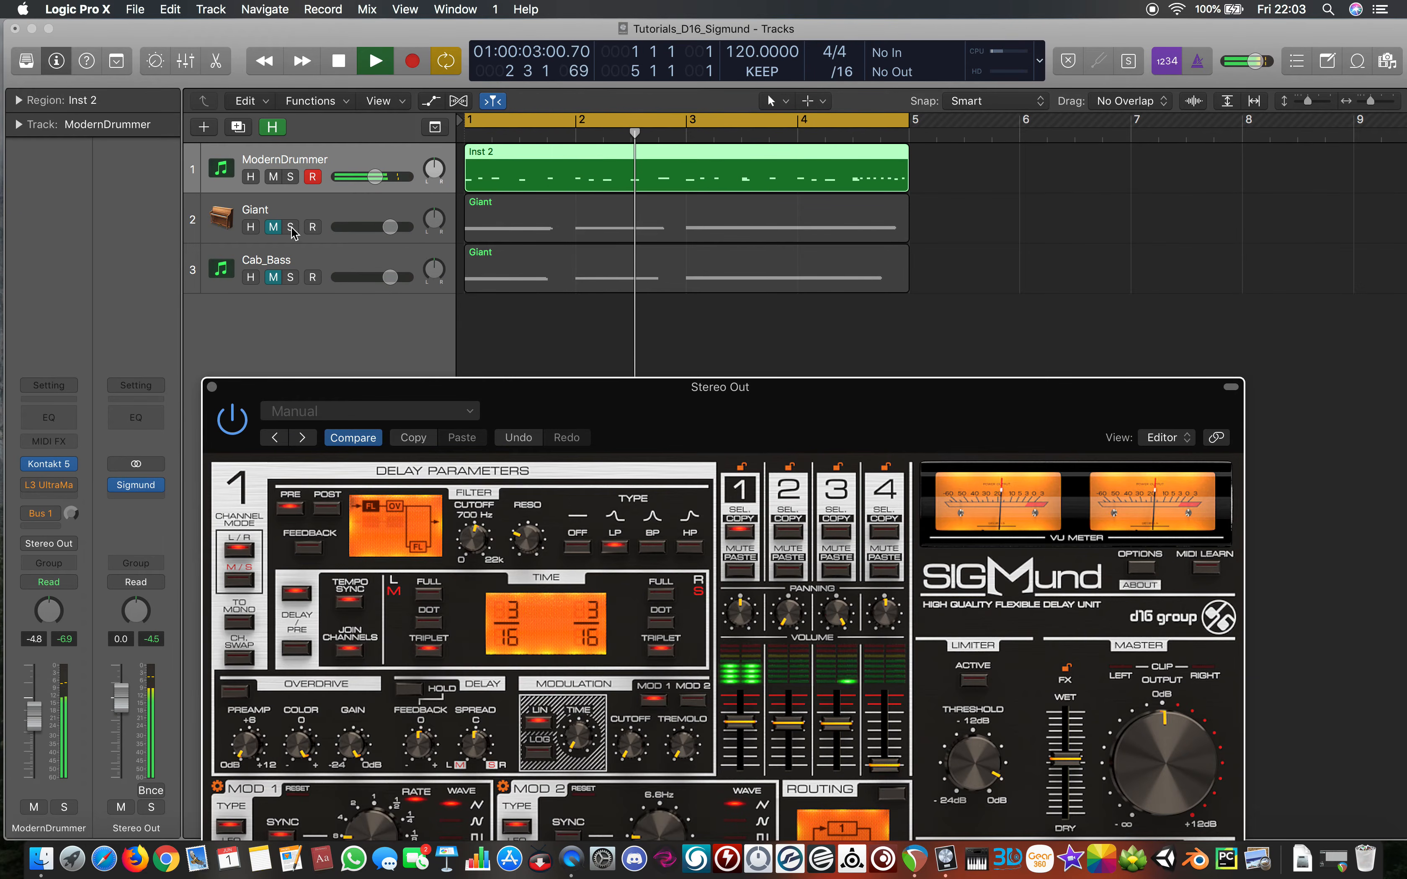
left_click_drag(466, 388, 459, 281)
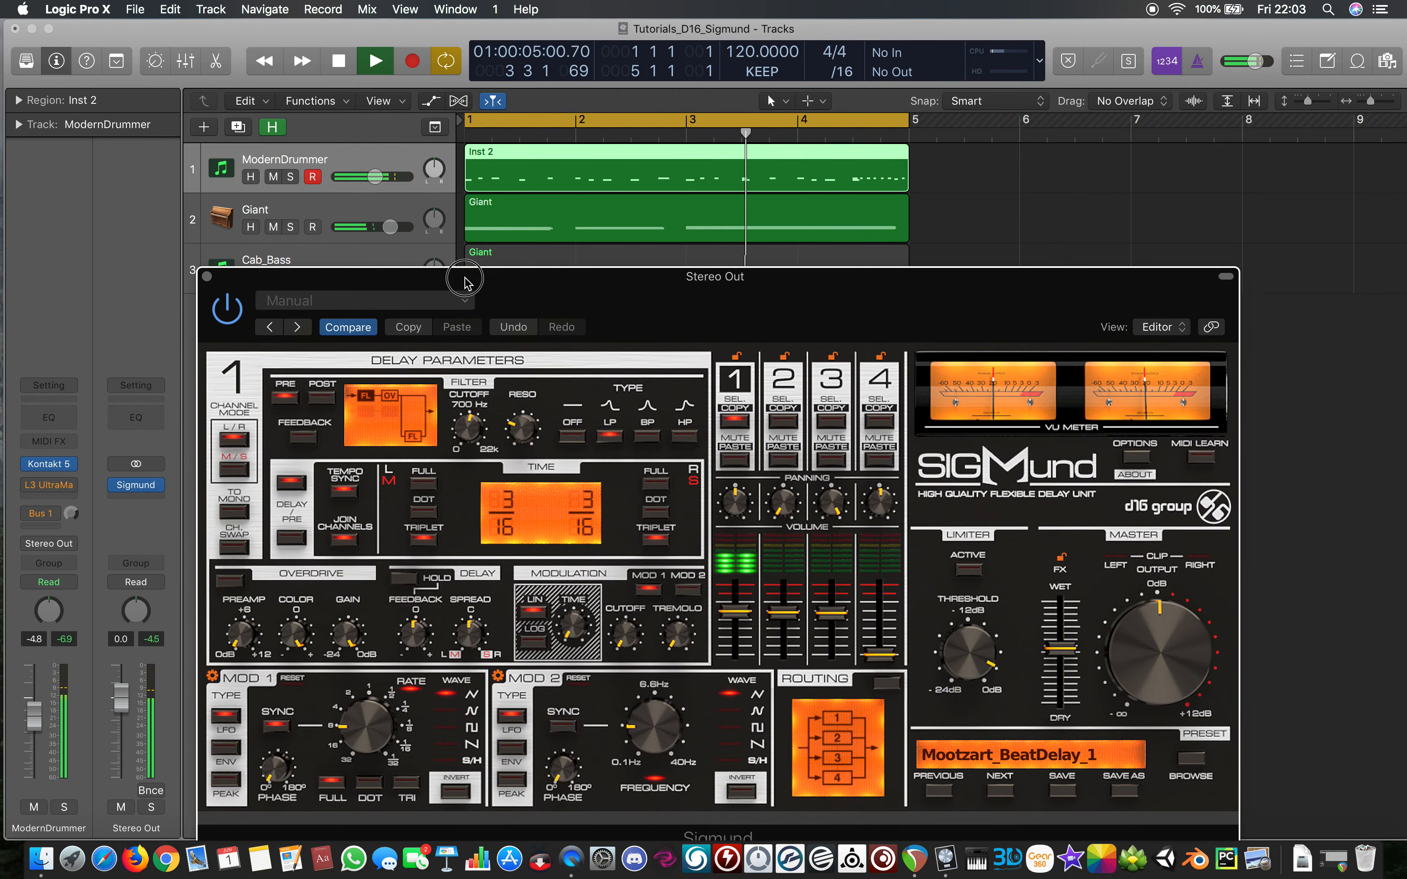
Remove the Bus 2 send from the Giant track and unmute the Cab_Bass track
left_click(340, 216)
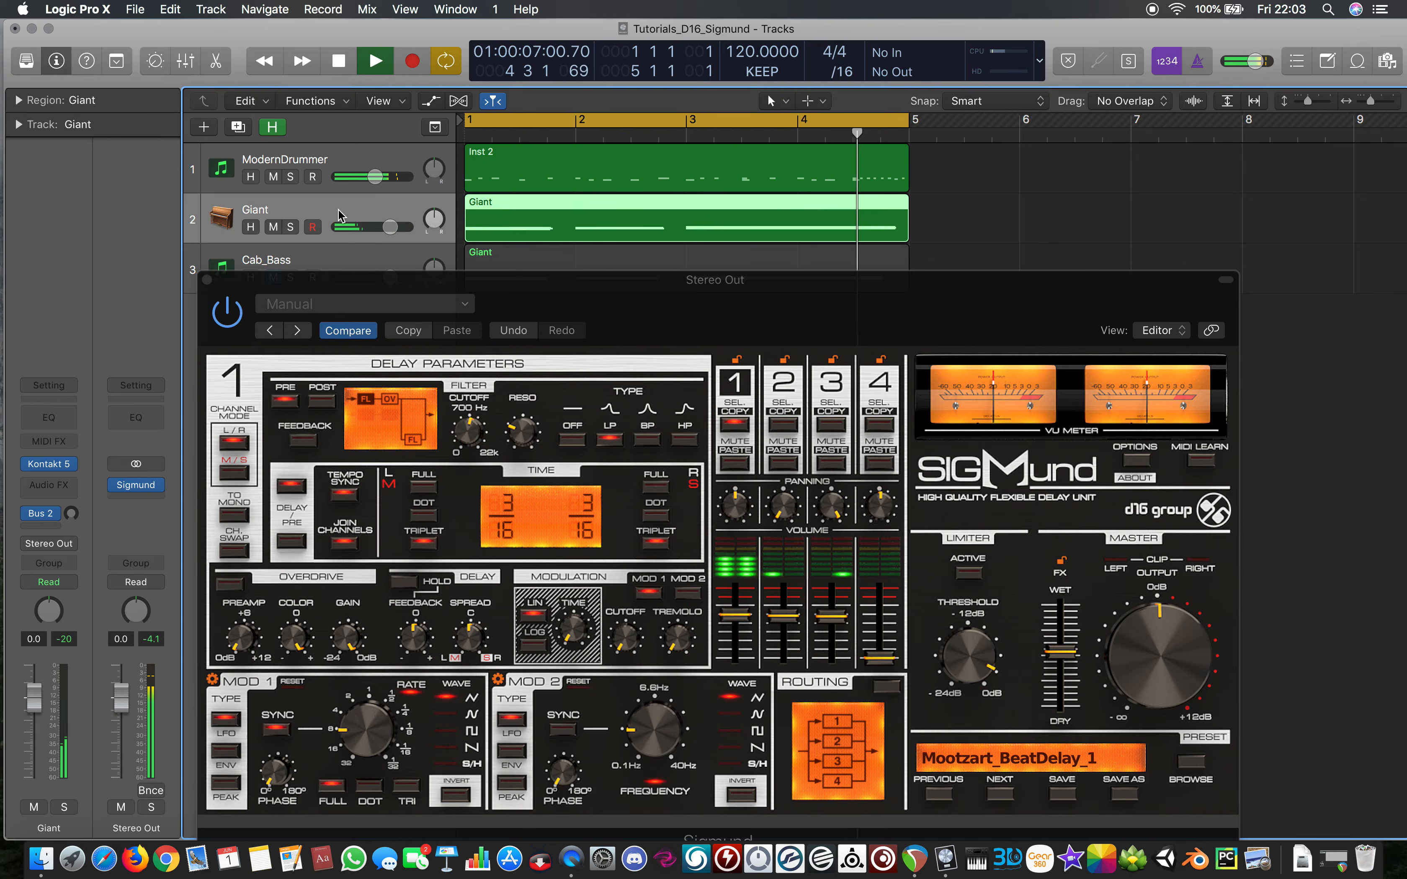
left_click(41, 513)
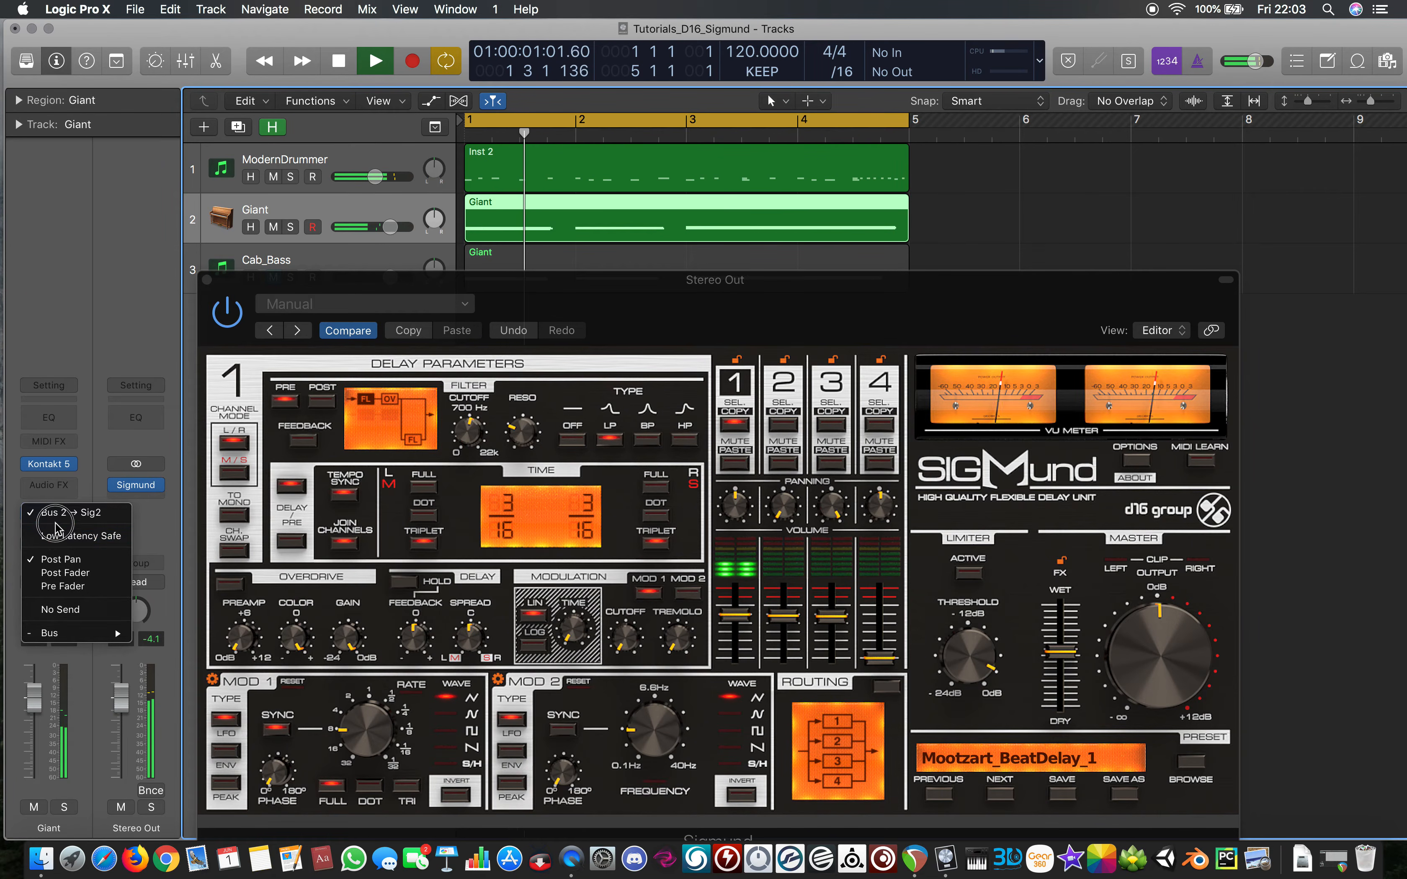
left_click(60, 609)
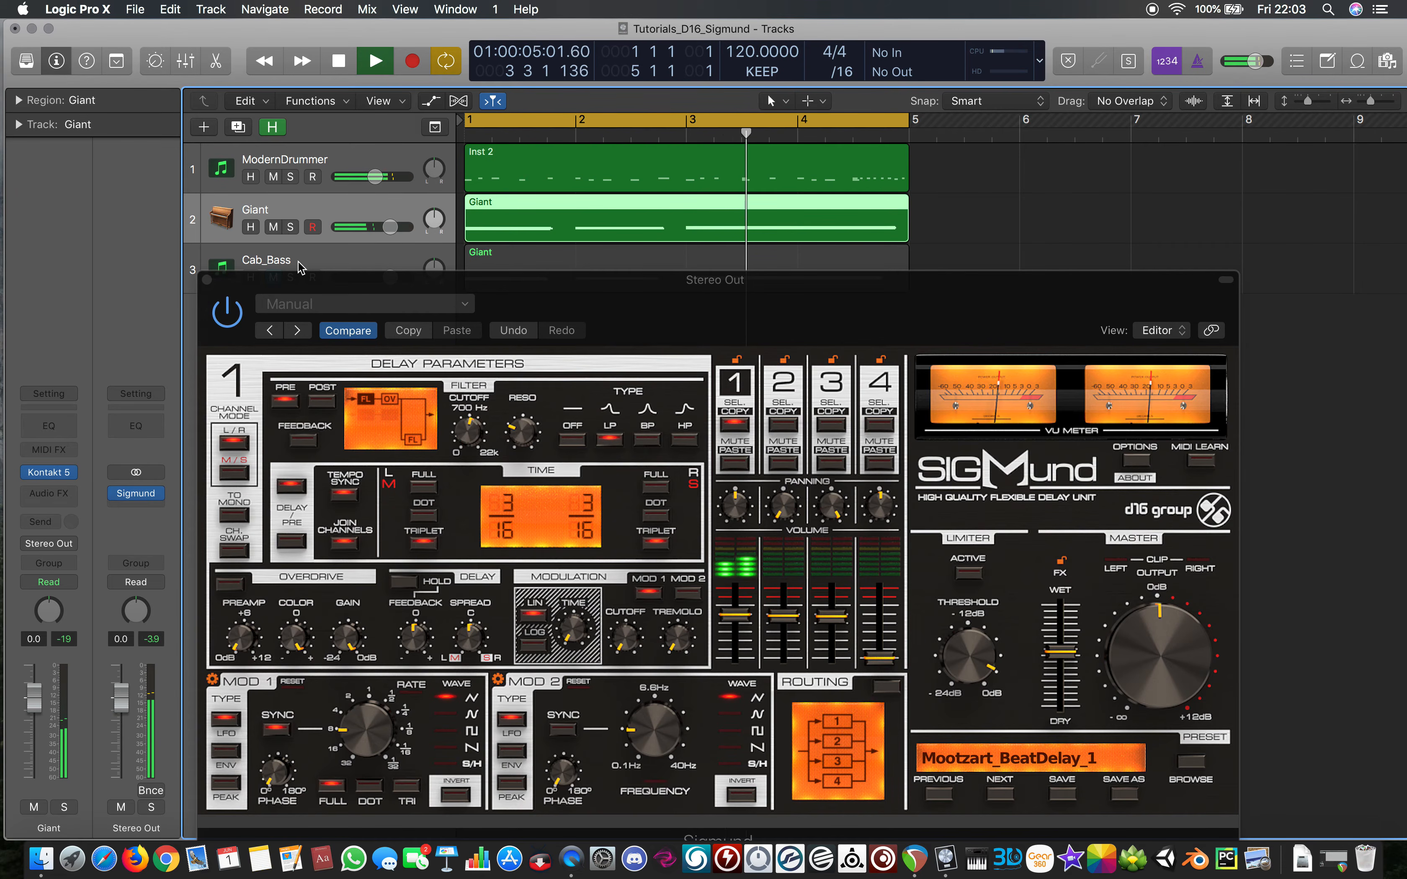
left_click_drag(298, 287, 295, 309)
left_click(274, 277)
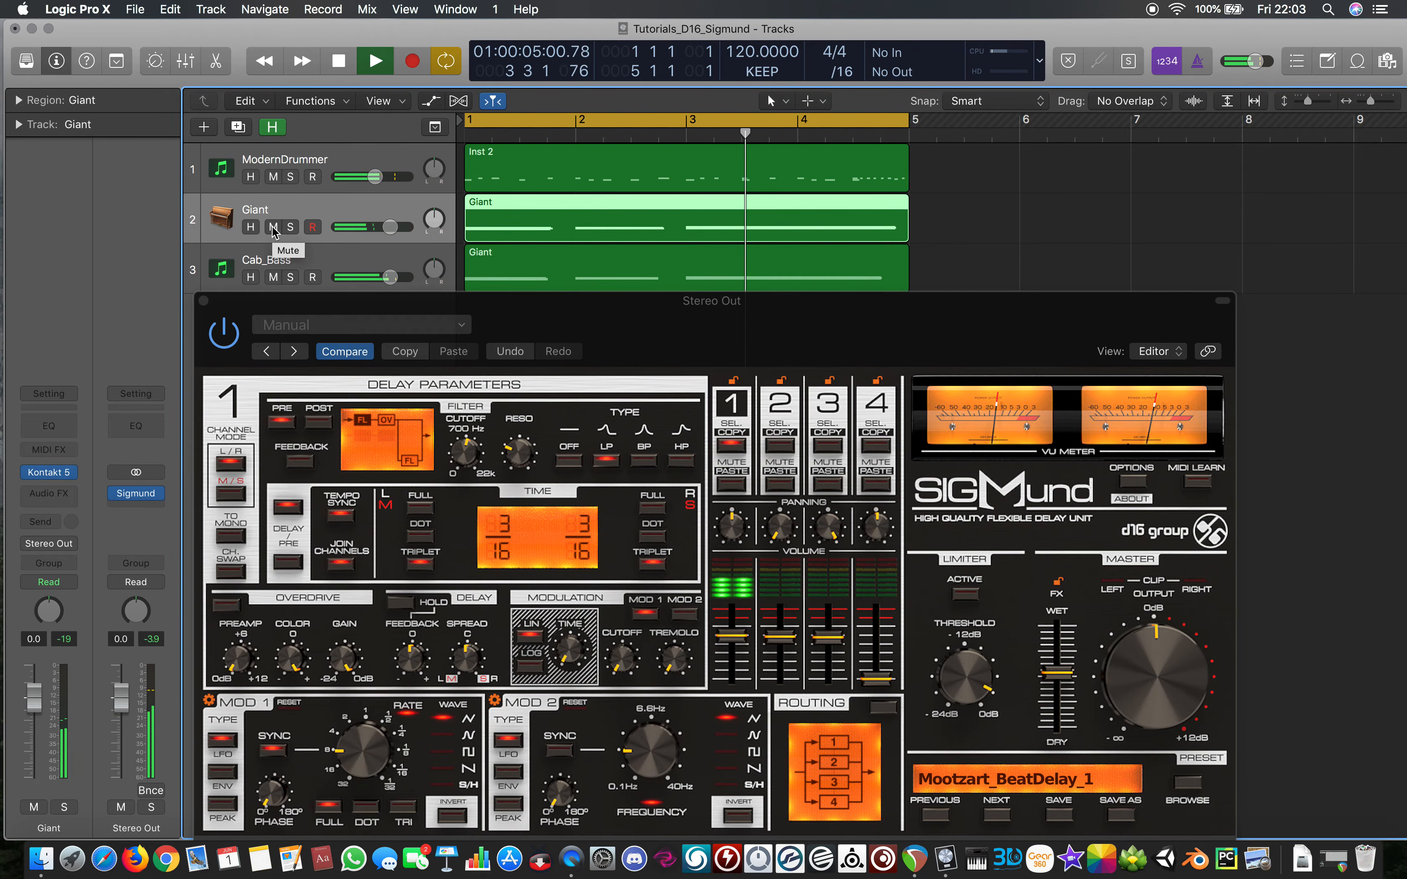
Compare the full mix with Sigmund bypassed and enabled on the Stereo Out, then stop playback and close its window
left_click(296, 168)
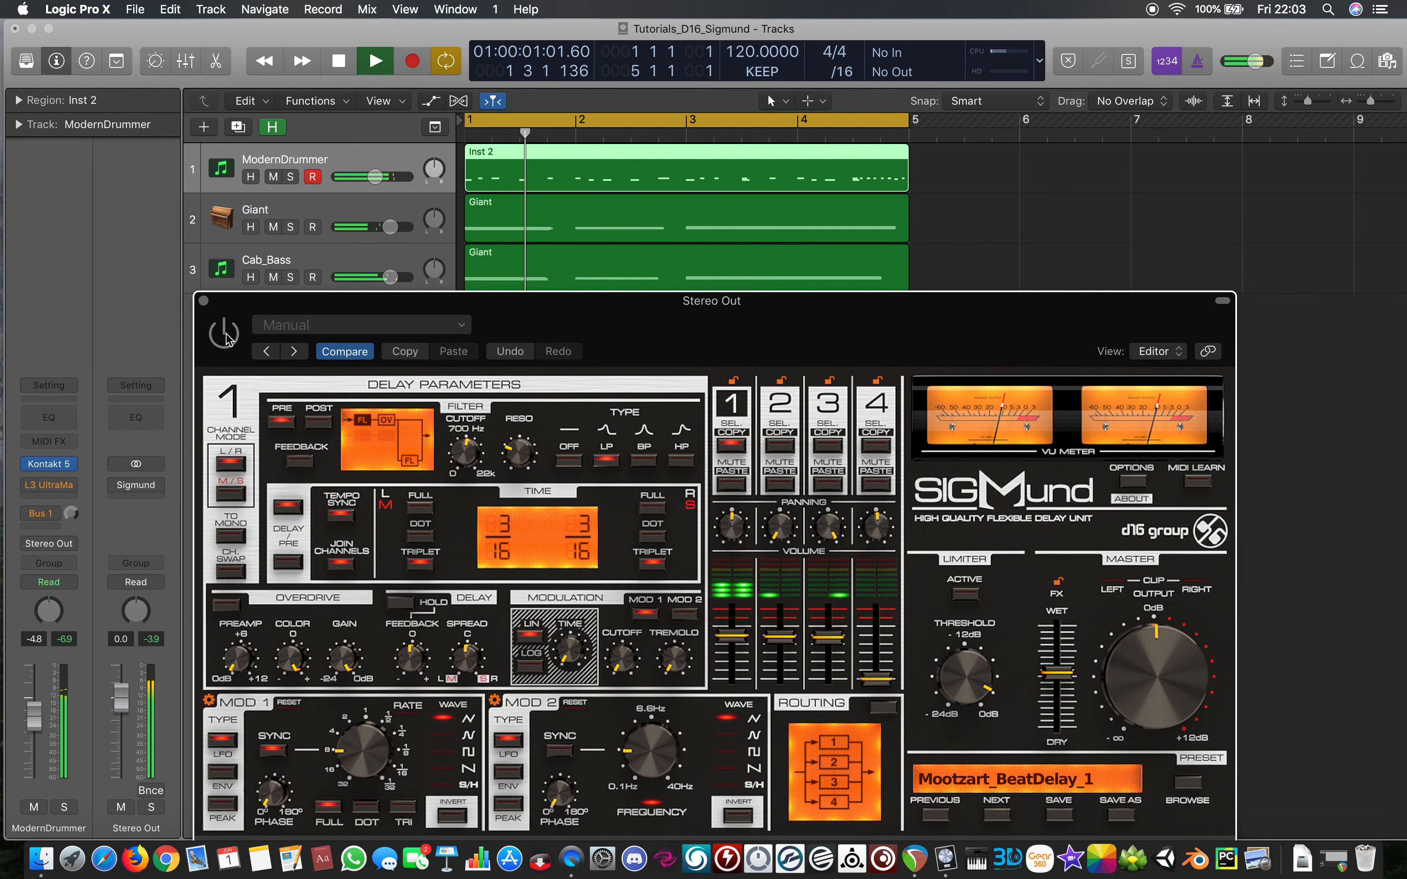
left_click_drag(301, 304, 303, 212)
left_click(152, 640)
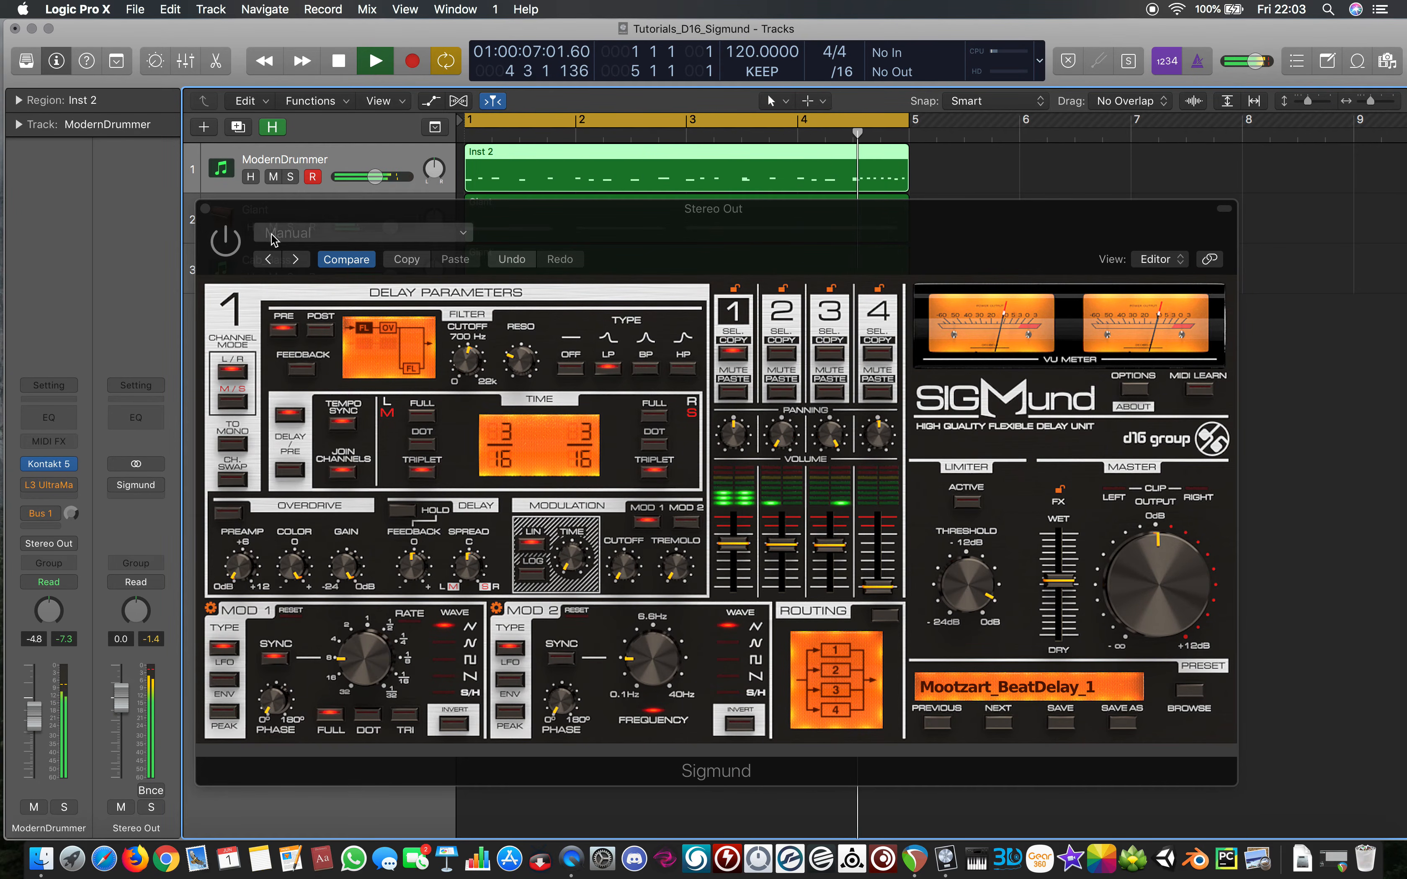
left_click(222, 241)
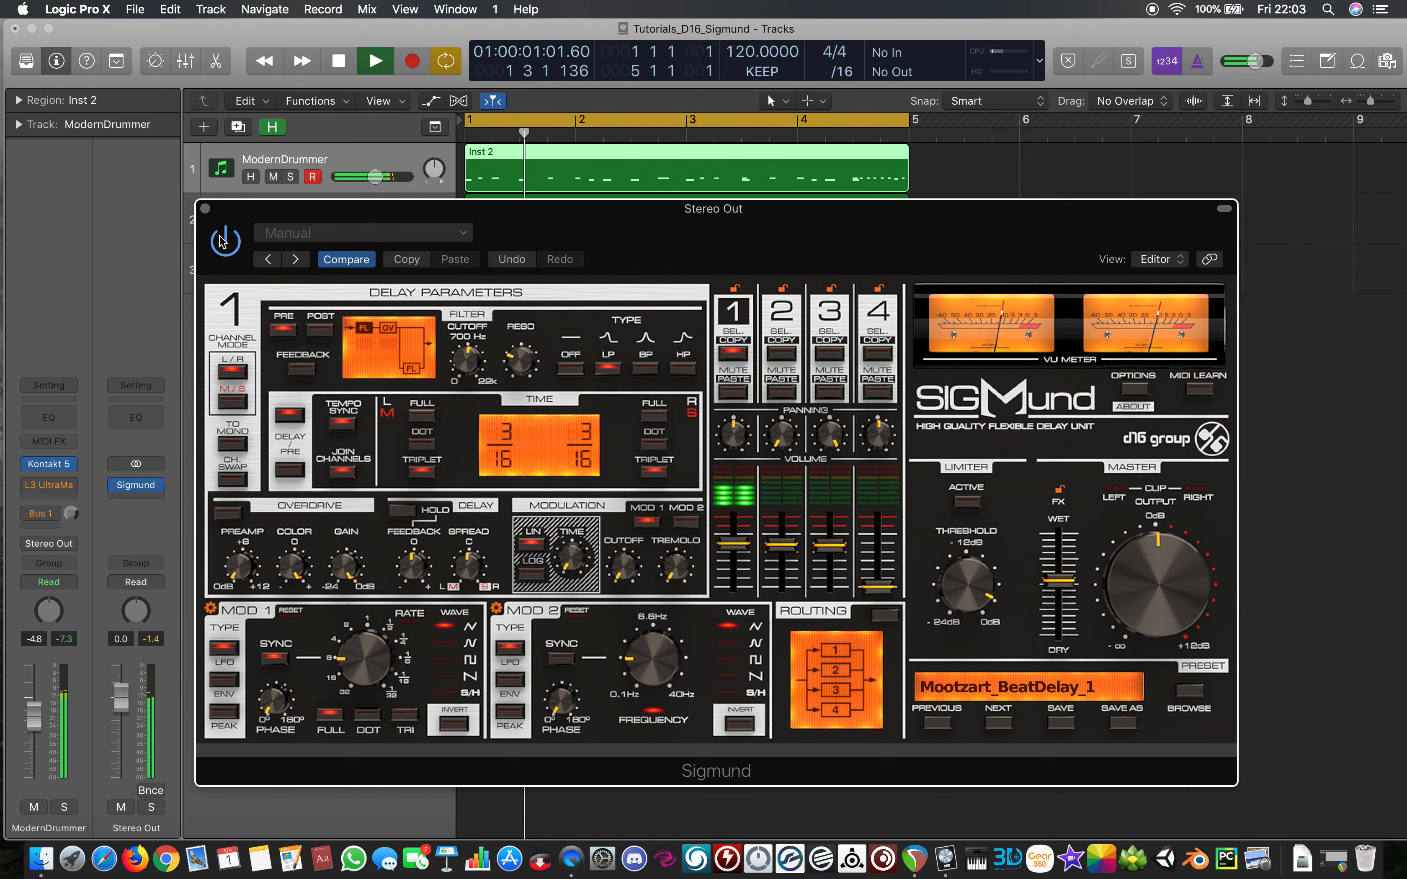
key("space")
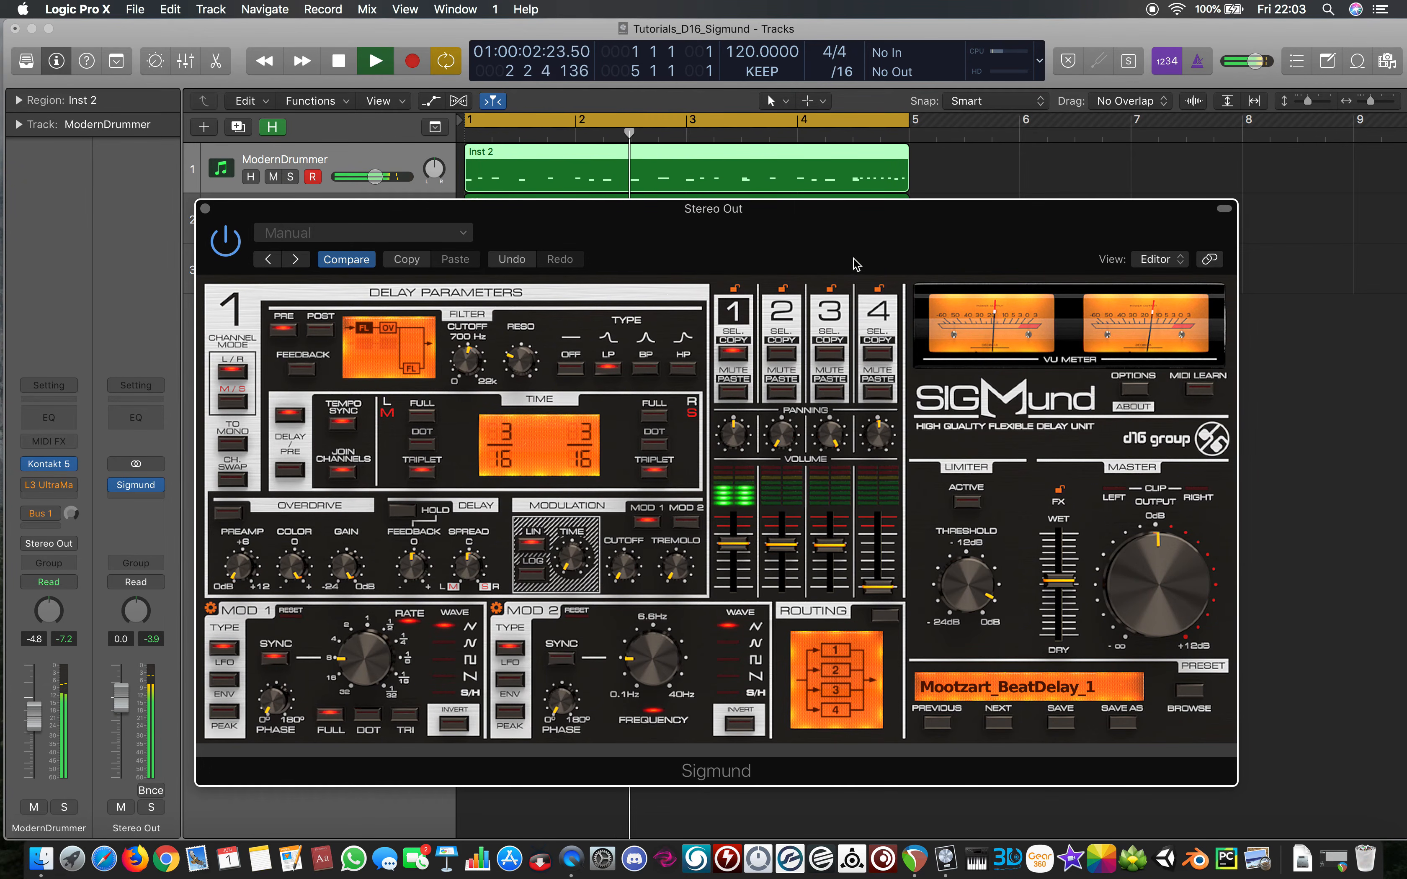
left_click_drag(804, 255, 756, 242)
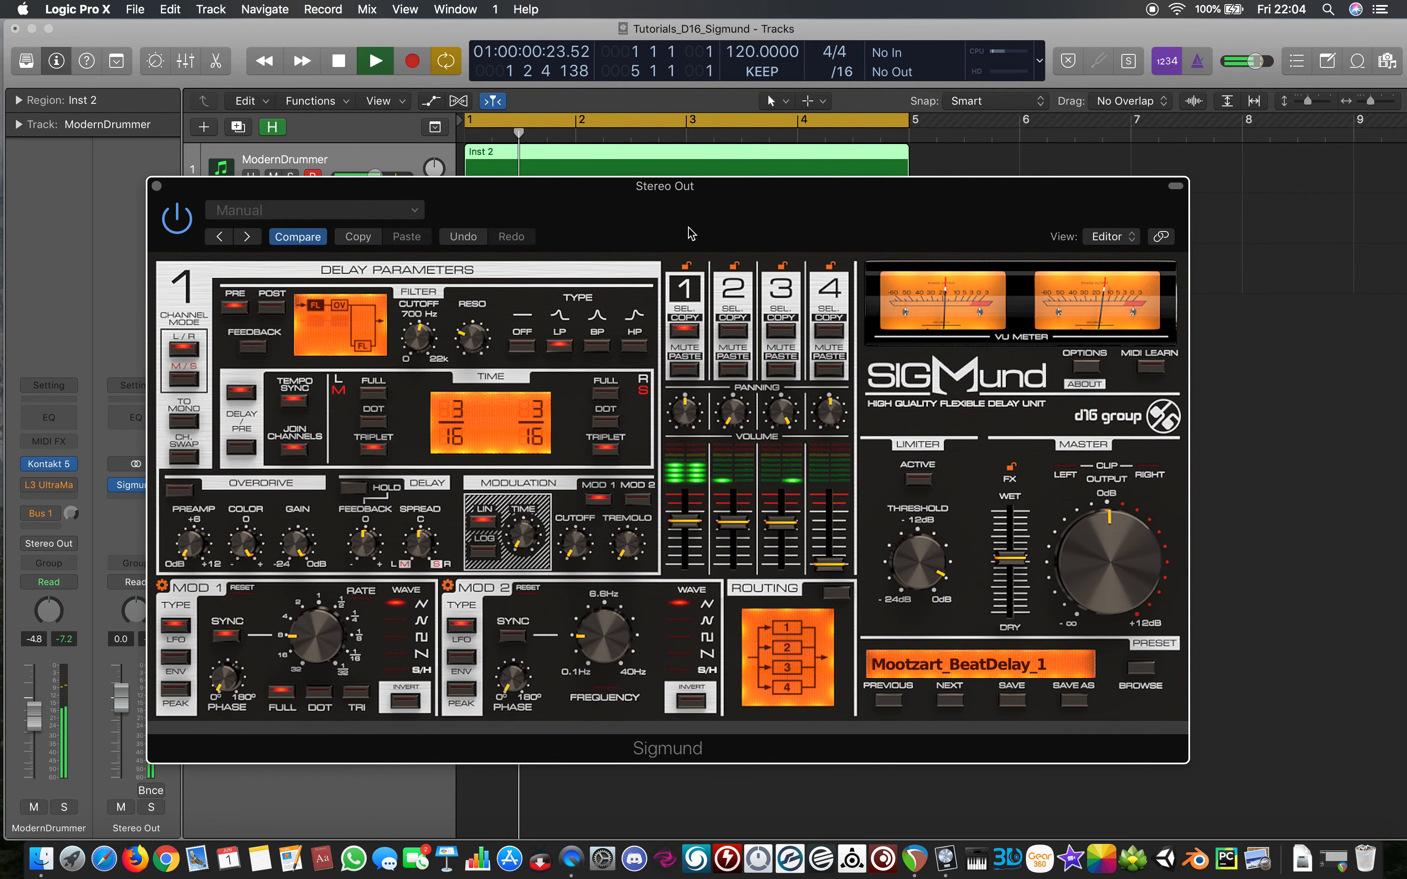
left_click(156, 186)
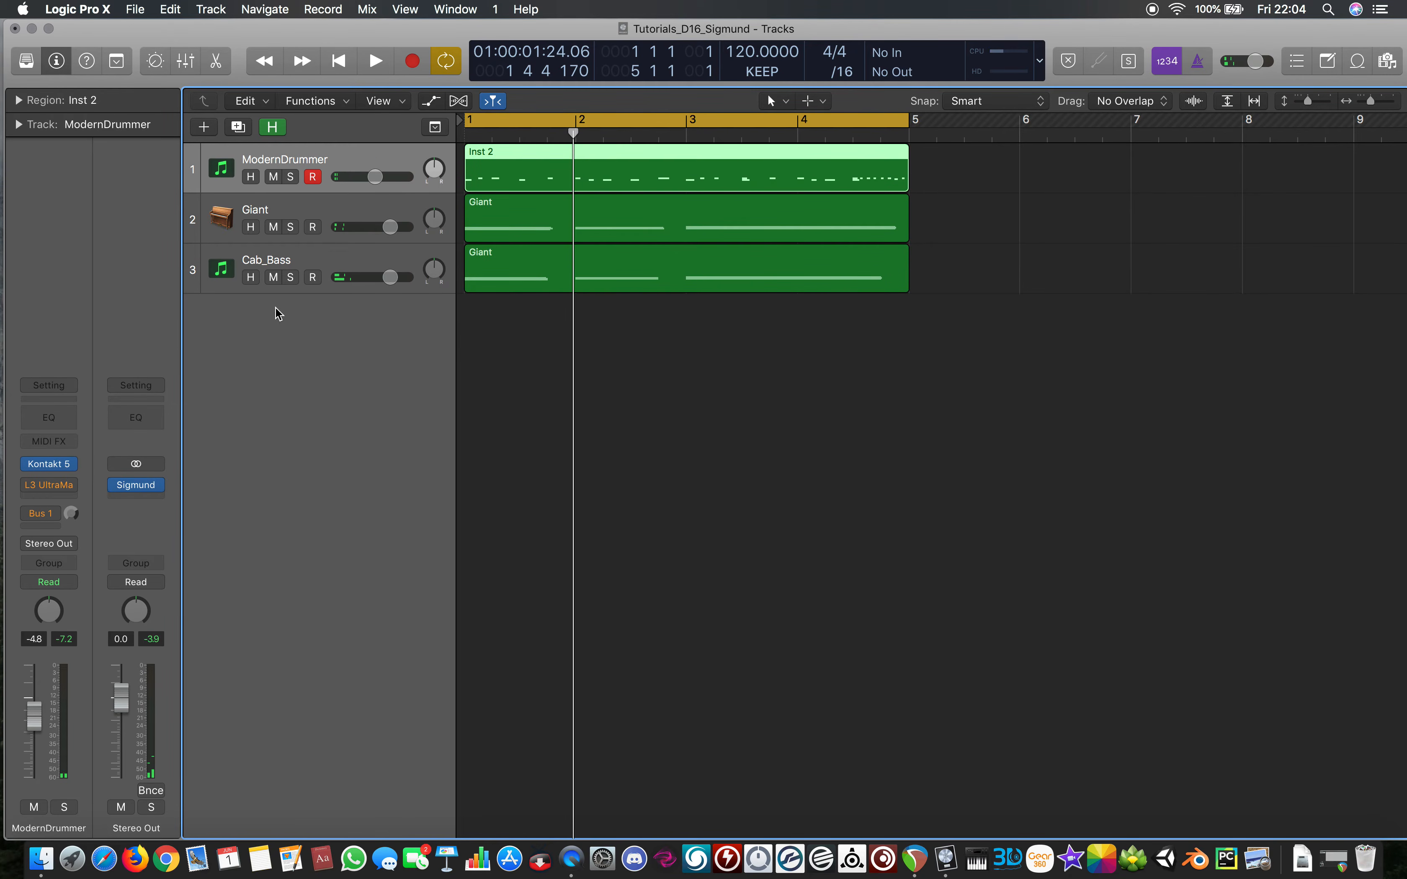
Mute ModernDrummer, solo the Giant track, and play it briefly from the start of the loop
left_click(298, 207)
left_click(273, 176)
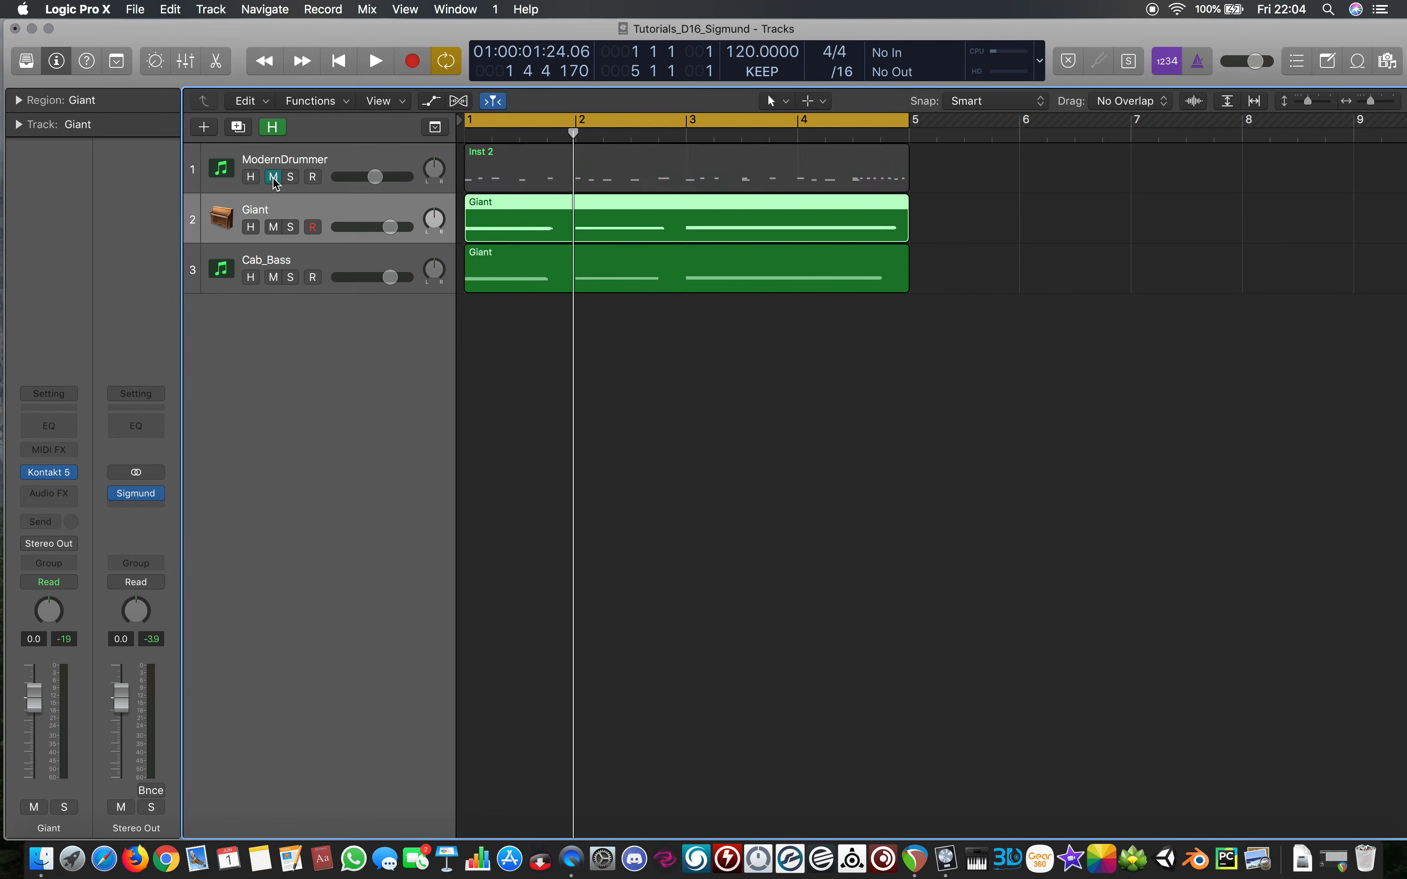
left_click(49, 522)
left_click(265, 438)
mouse_move(154, 503)
left_click(289, 226)
key("Return")
key("space")
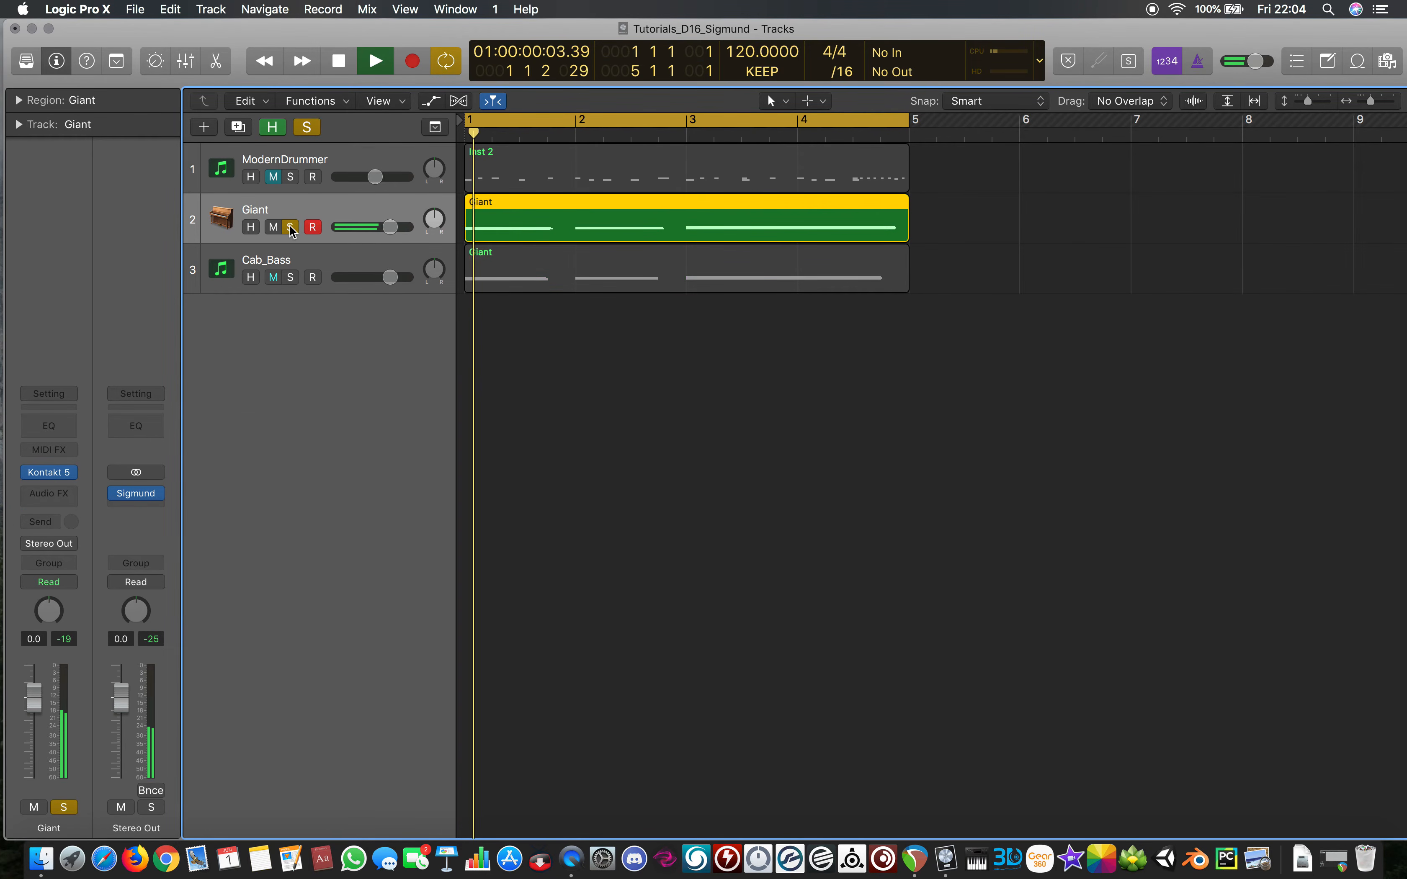
key("space")
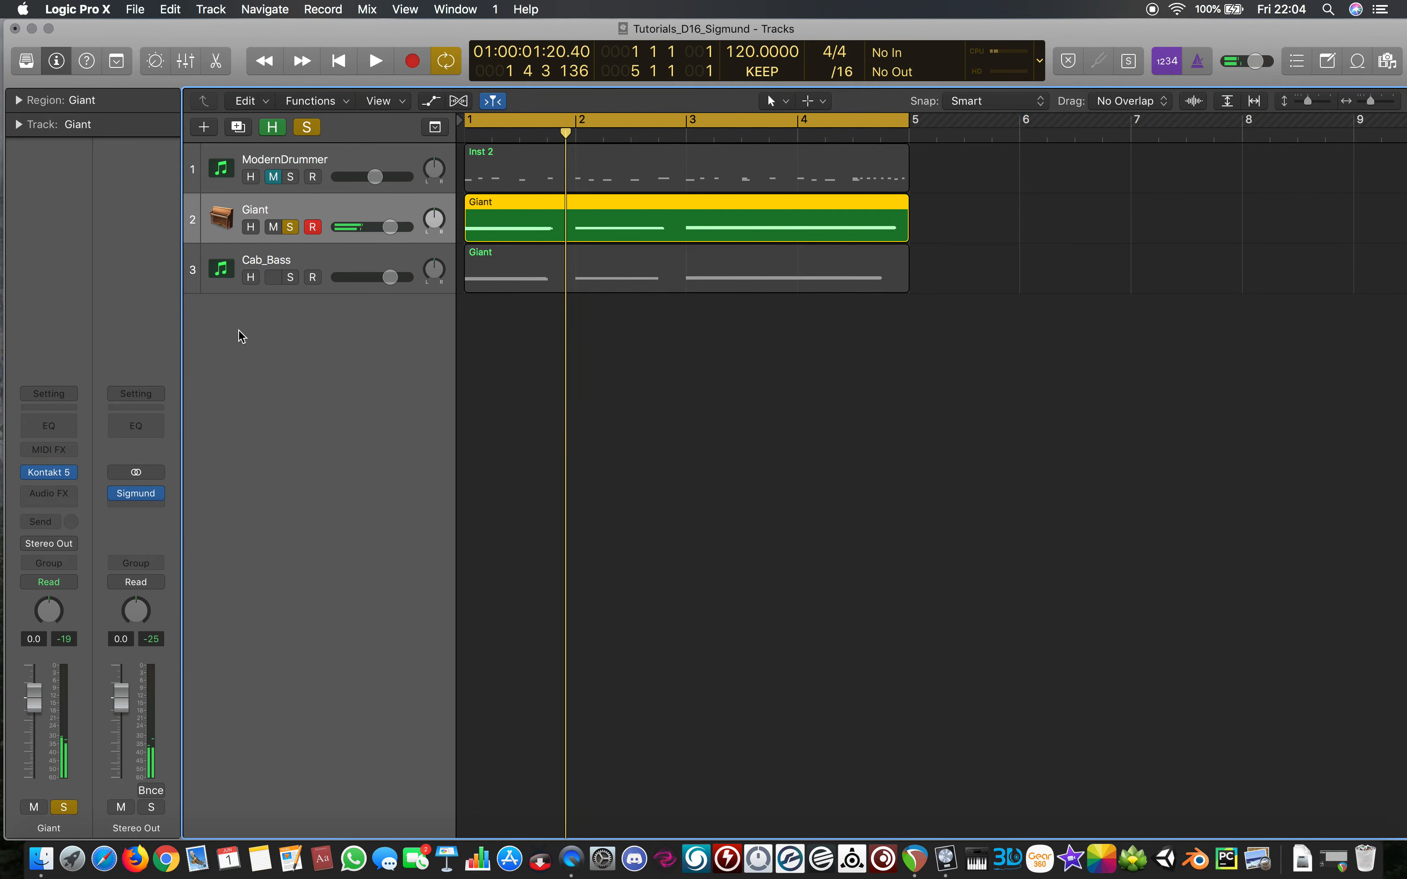
Insert Sigmund on the Sig1 bus channel that receives ModernDrummer's Bus 1 send
left_click(157, 494)
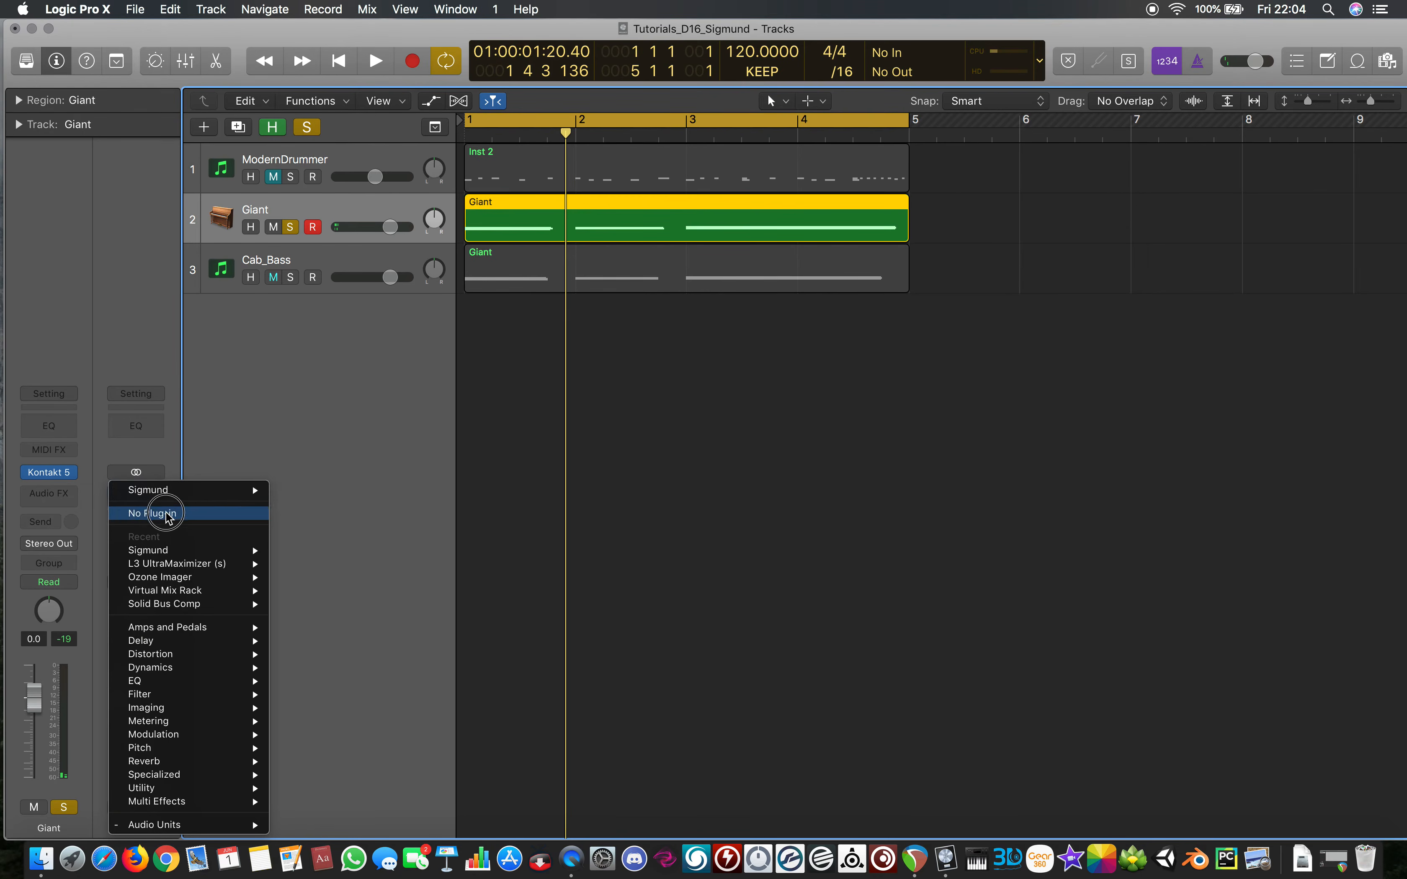
left_click(296, 378)
left_click(328, 158)
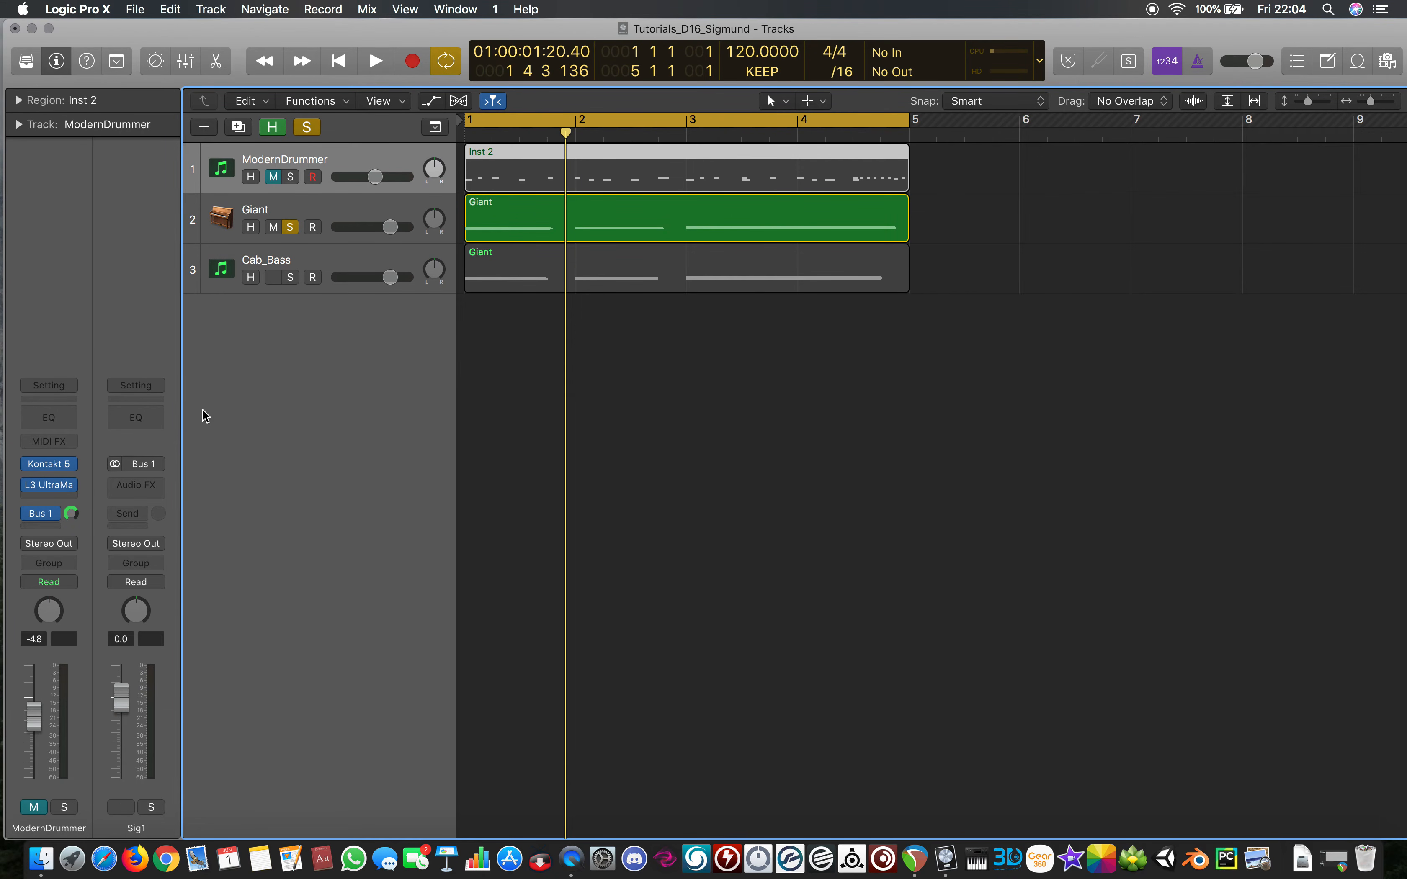
left_click(152, 492)
left_click(290, 521)
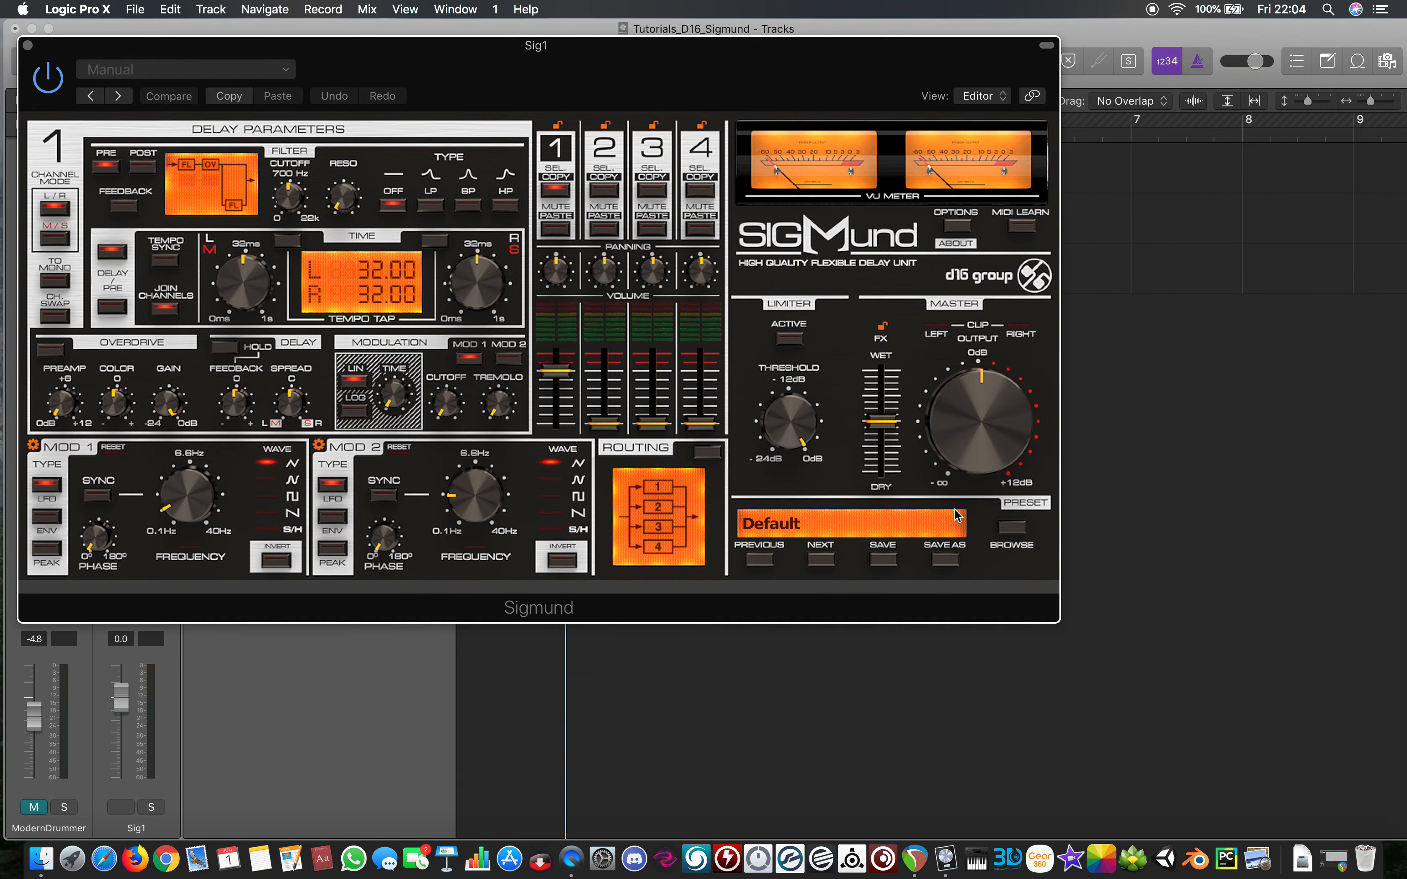
Load the Mootzart_BeatDelay_1 preset in Sig1's Sigmund and close the plug-in window
left_click(1012, 526)
left_click(138, 220)
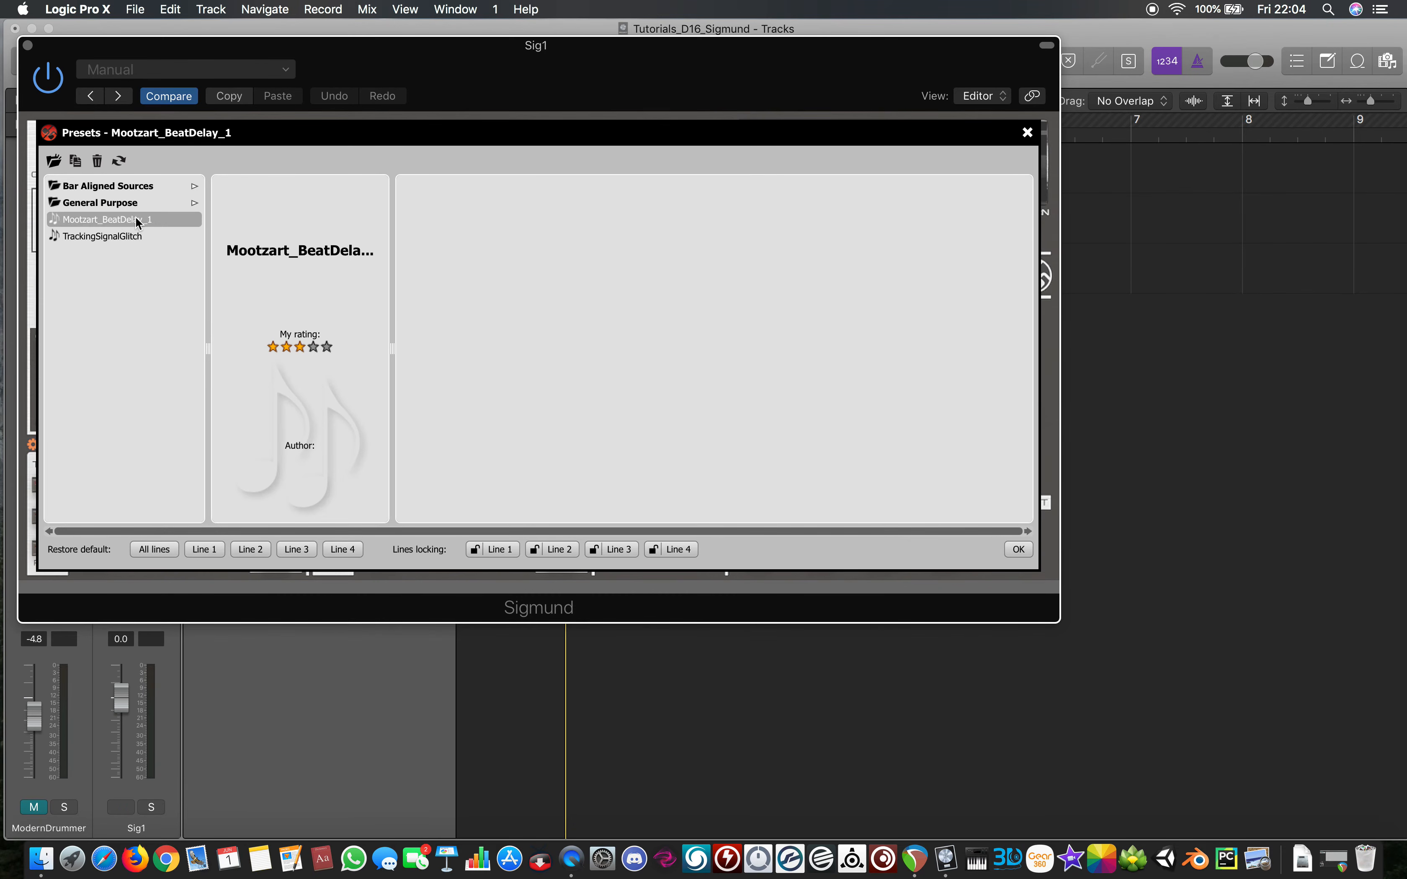
left_click(1026, 134)
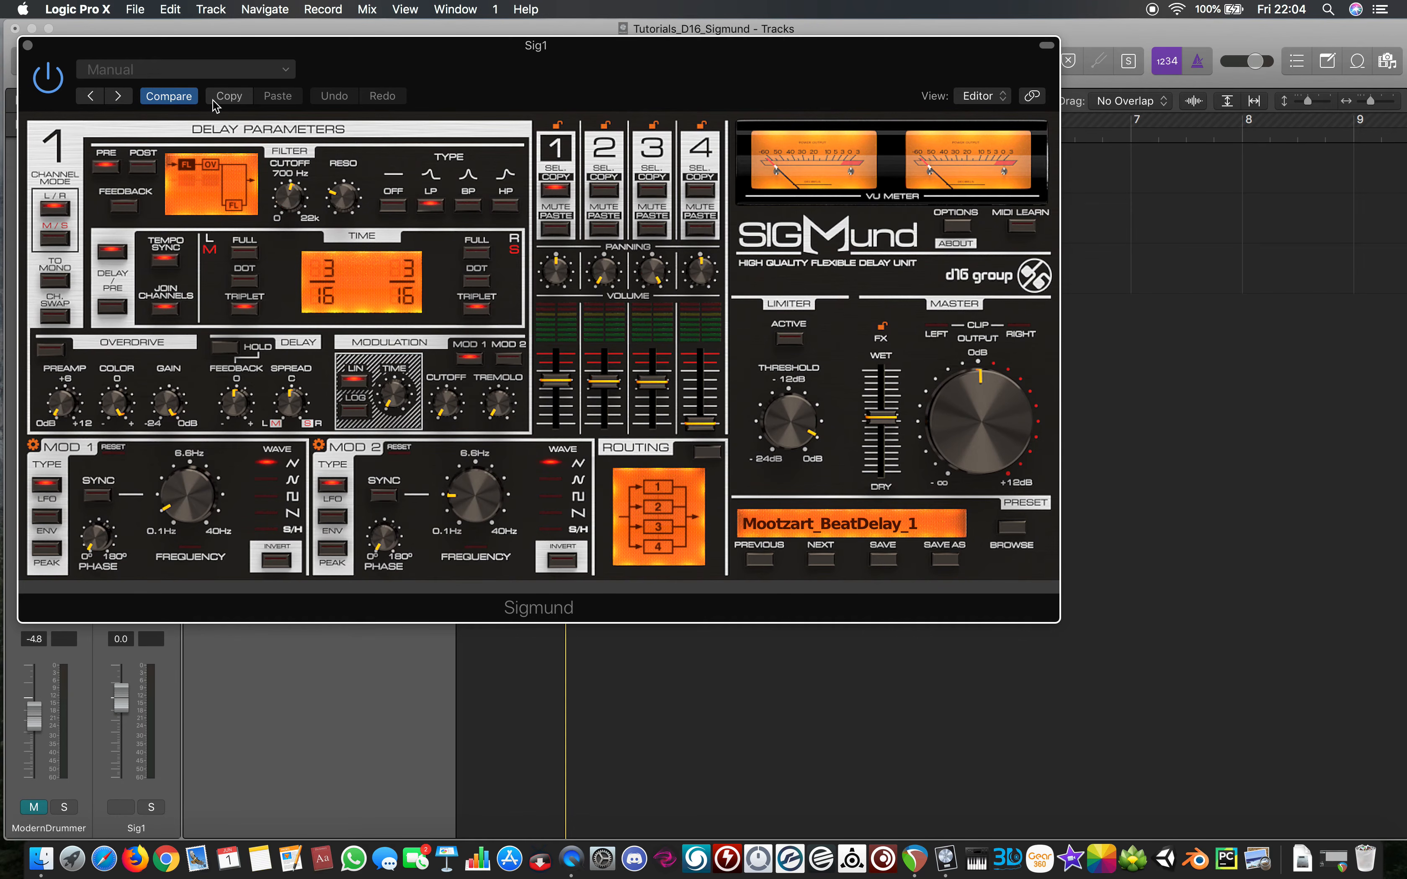
left_click(27, 45)
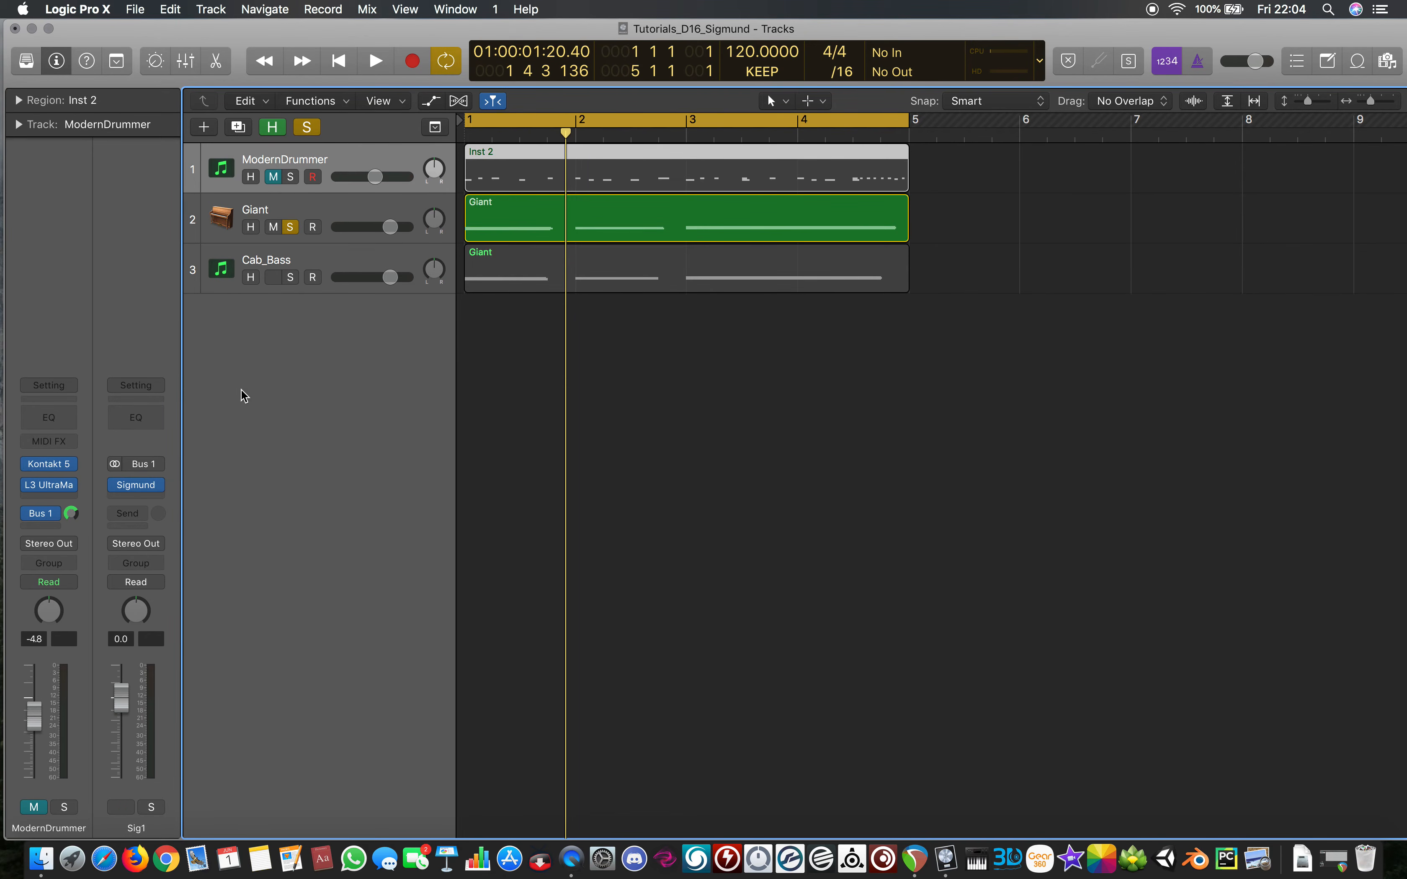
Select the Giant track and remove Sigmund from the Stereo Out channel
left_click(327, 200)
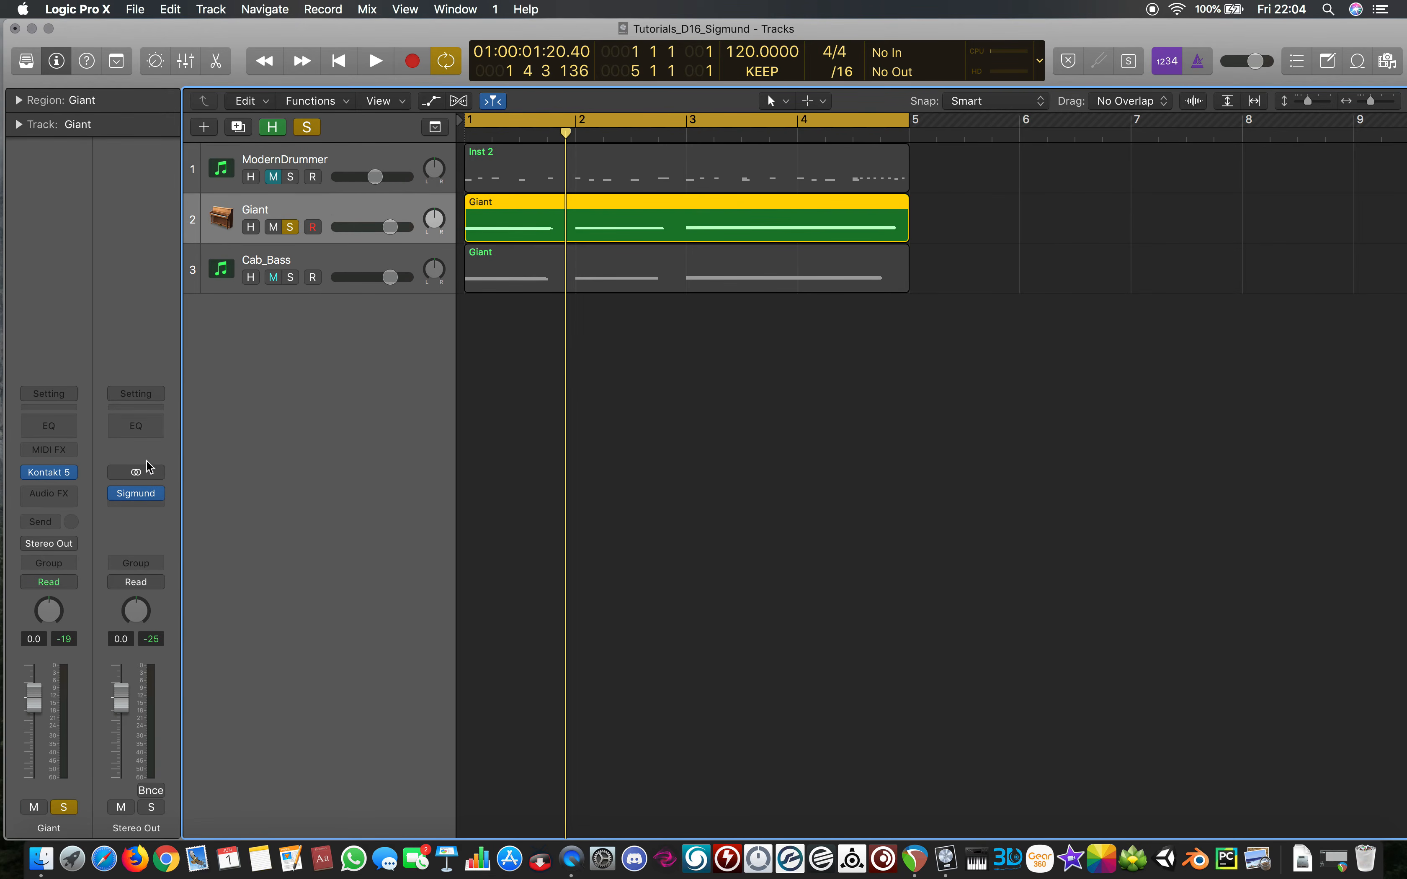
left_click(155, 493)
left_click(168, 515)
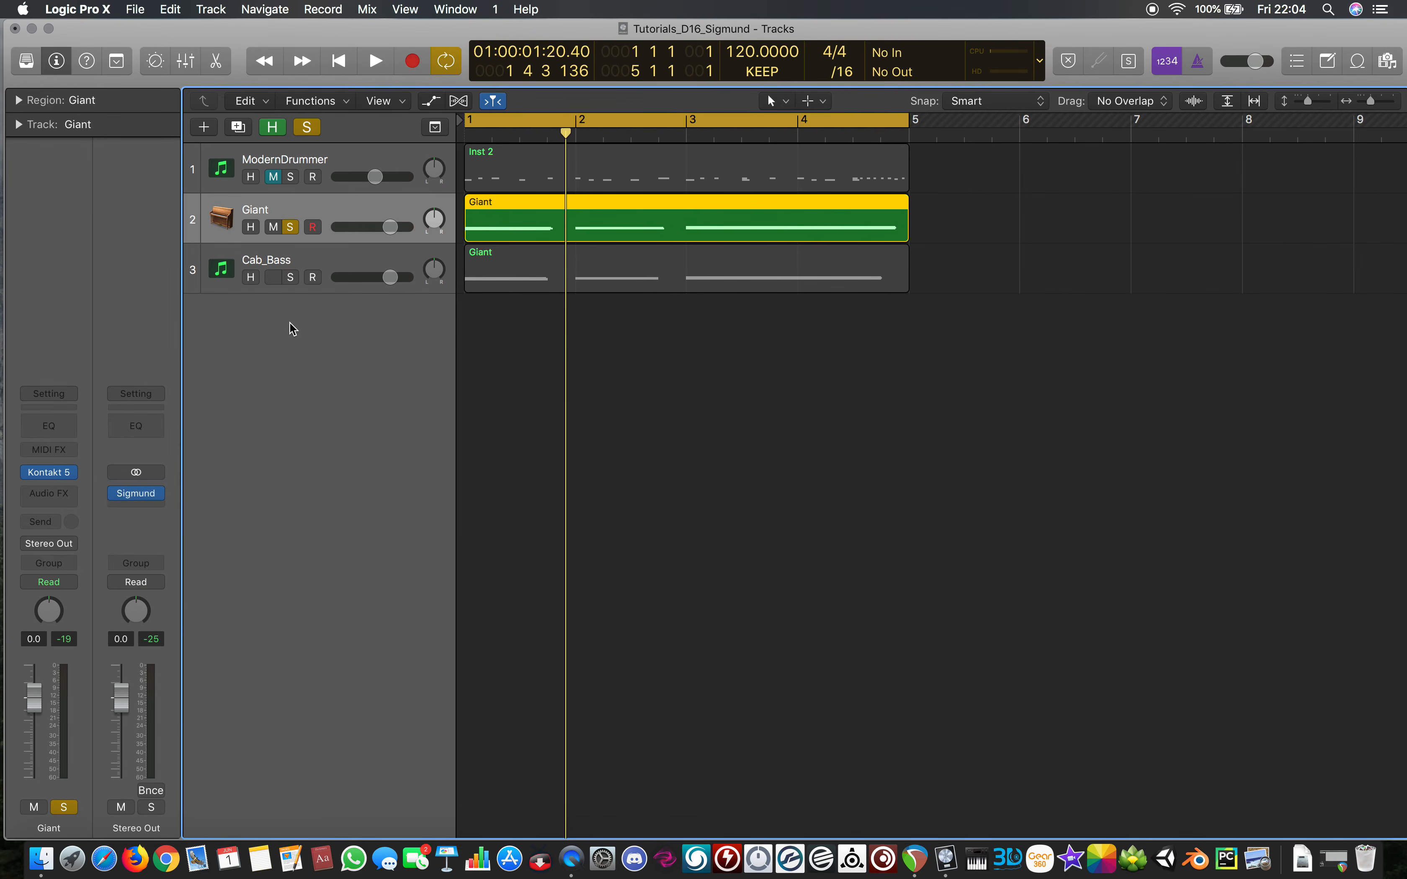
Solo ModernDrummer in place of Giant, play the loop, and reset ModernDrummer's volume fader to 0.0 dB
left_click(292, 227)
left_click(291, 177)
key("space")
left_click(317, 160)
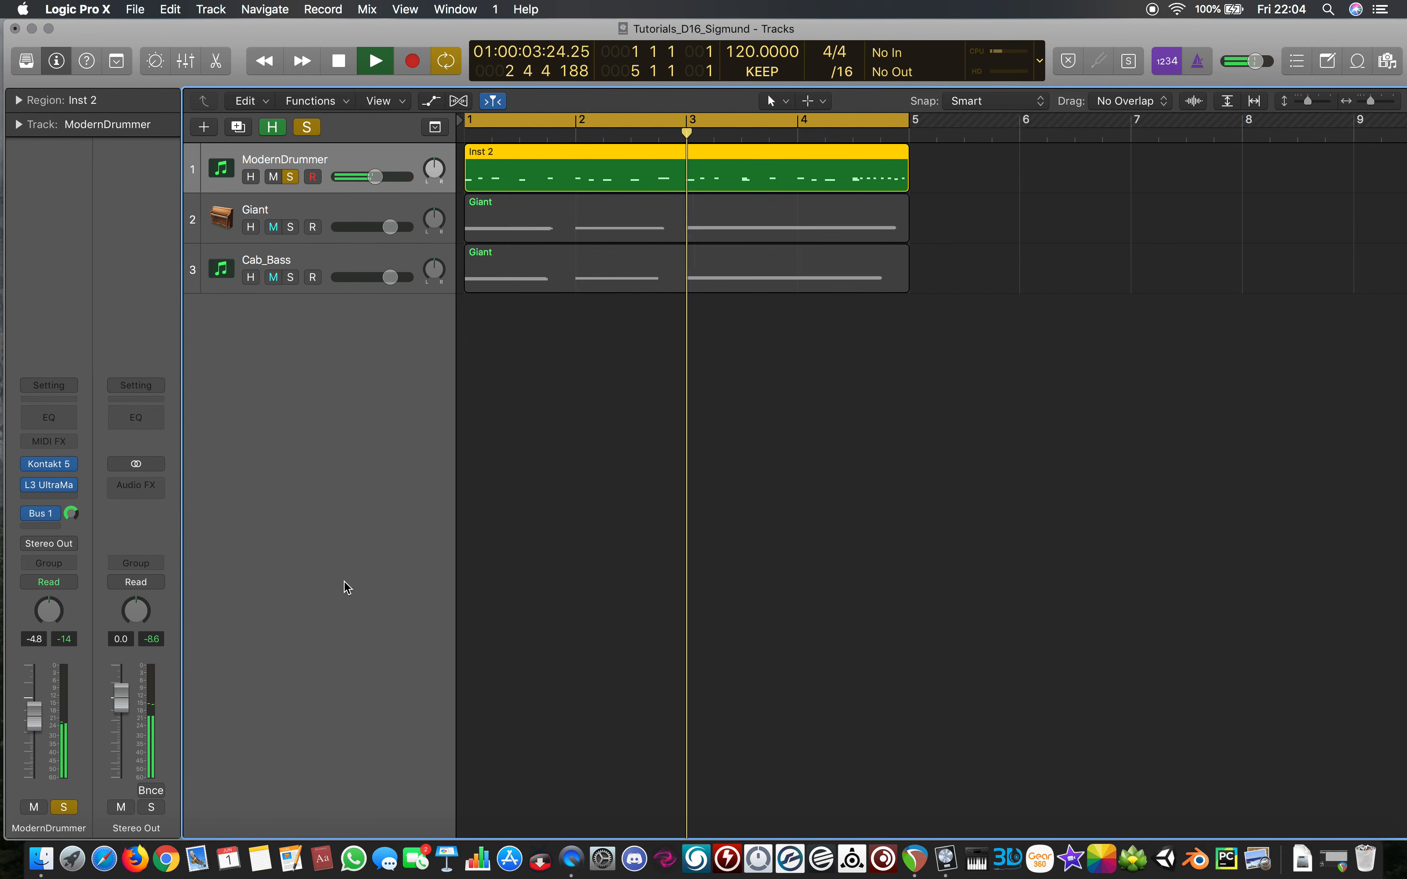
left_click(37, 721, "alt")
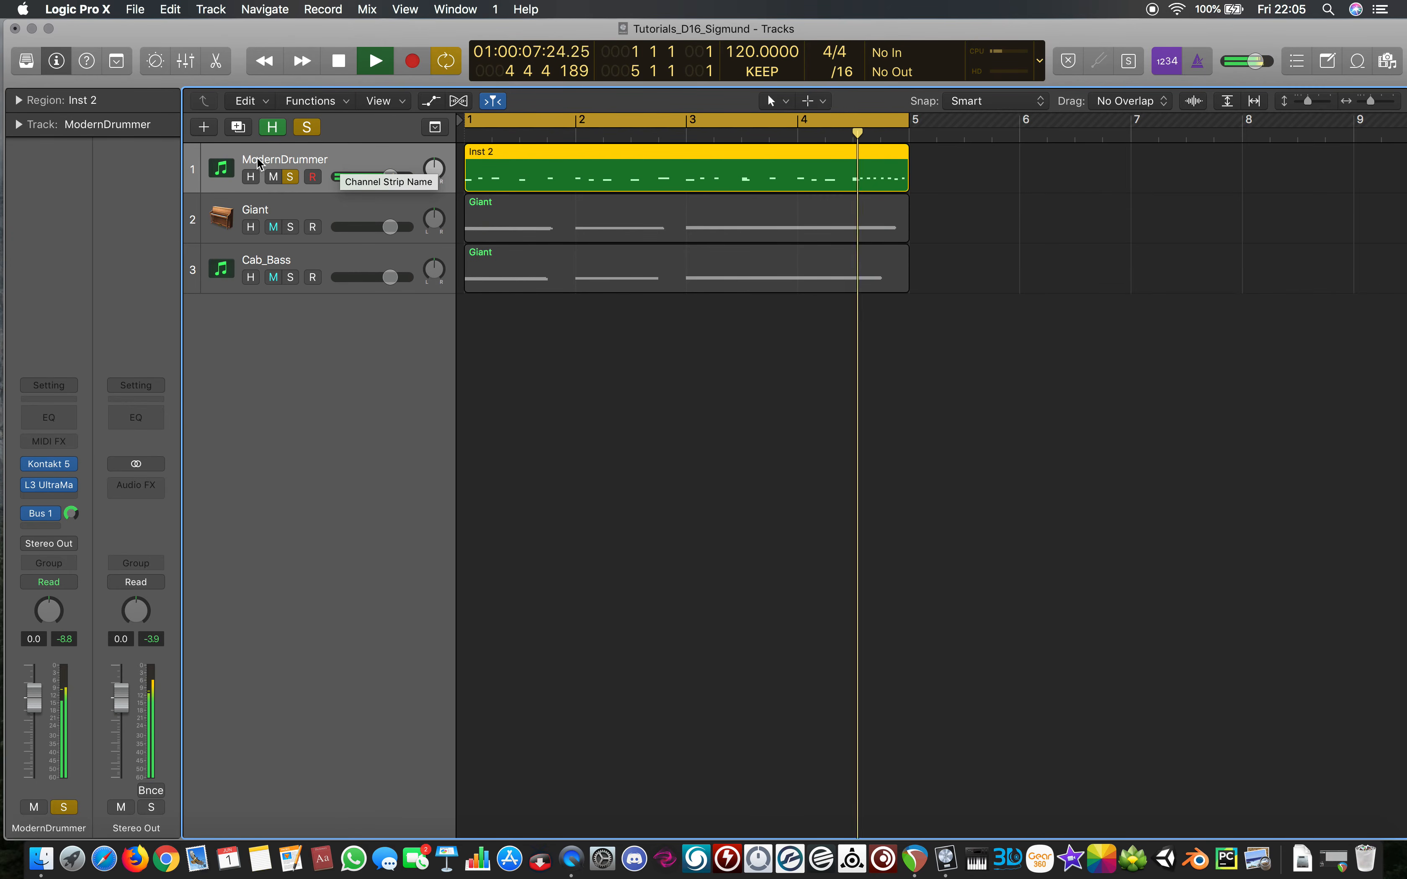
Add a Bus 1 send to the Giant track and raise its send level
left_click(298, 211)
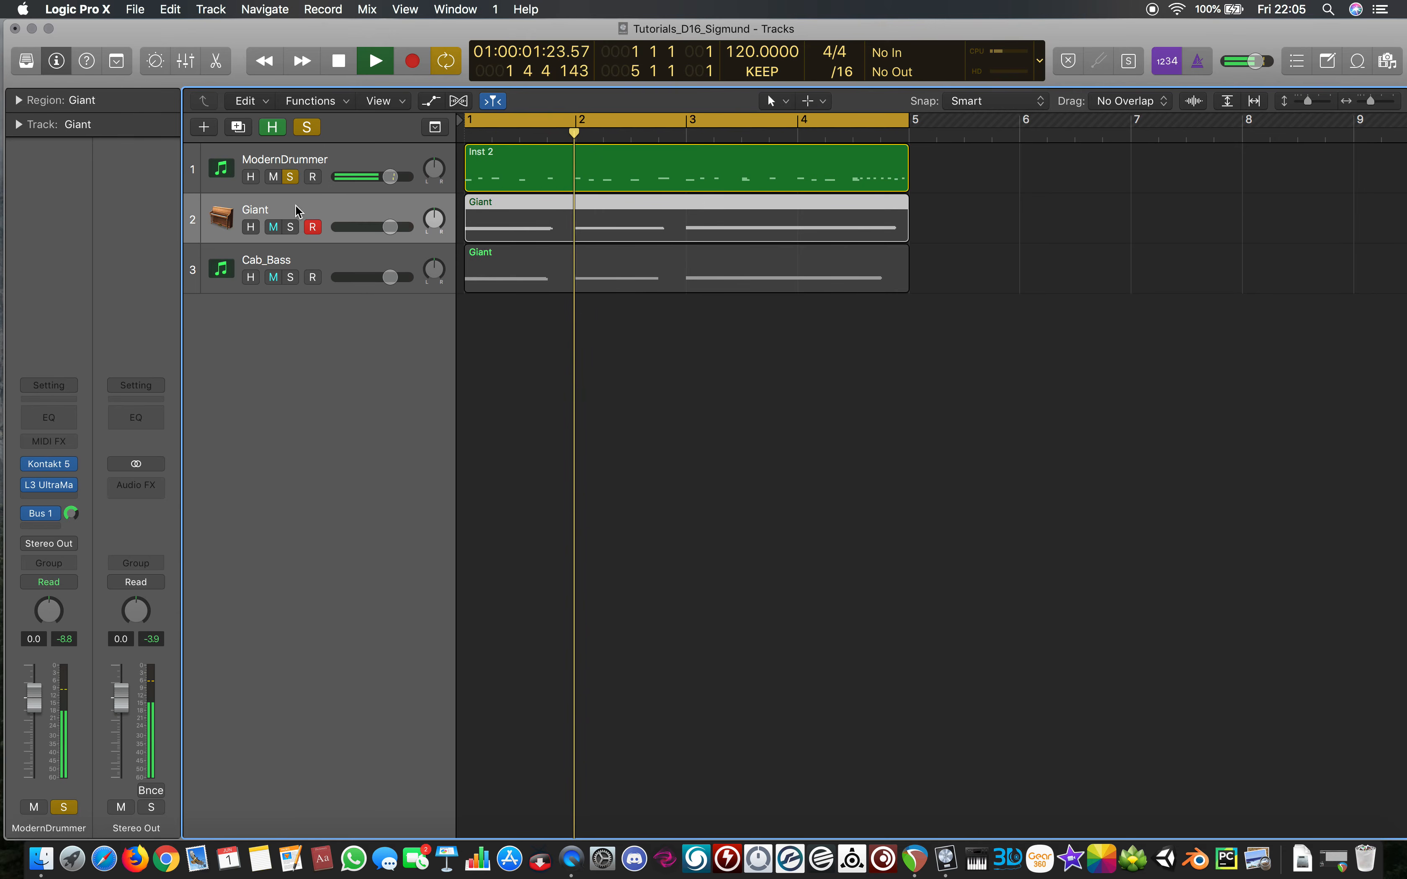
left_click(52, 521)
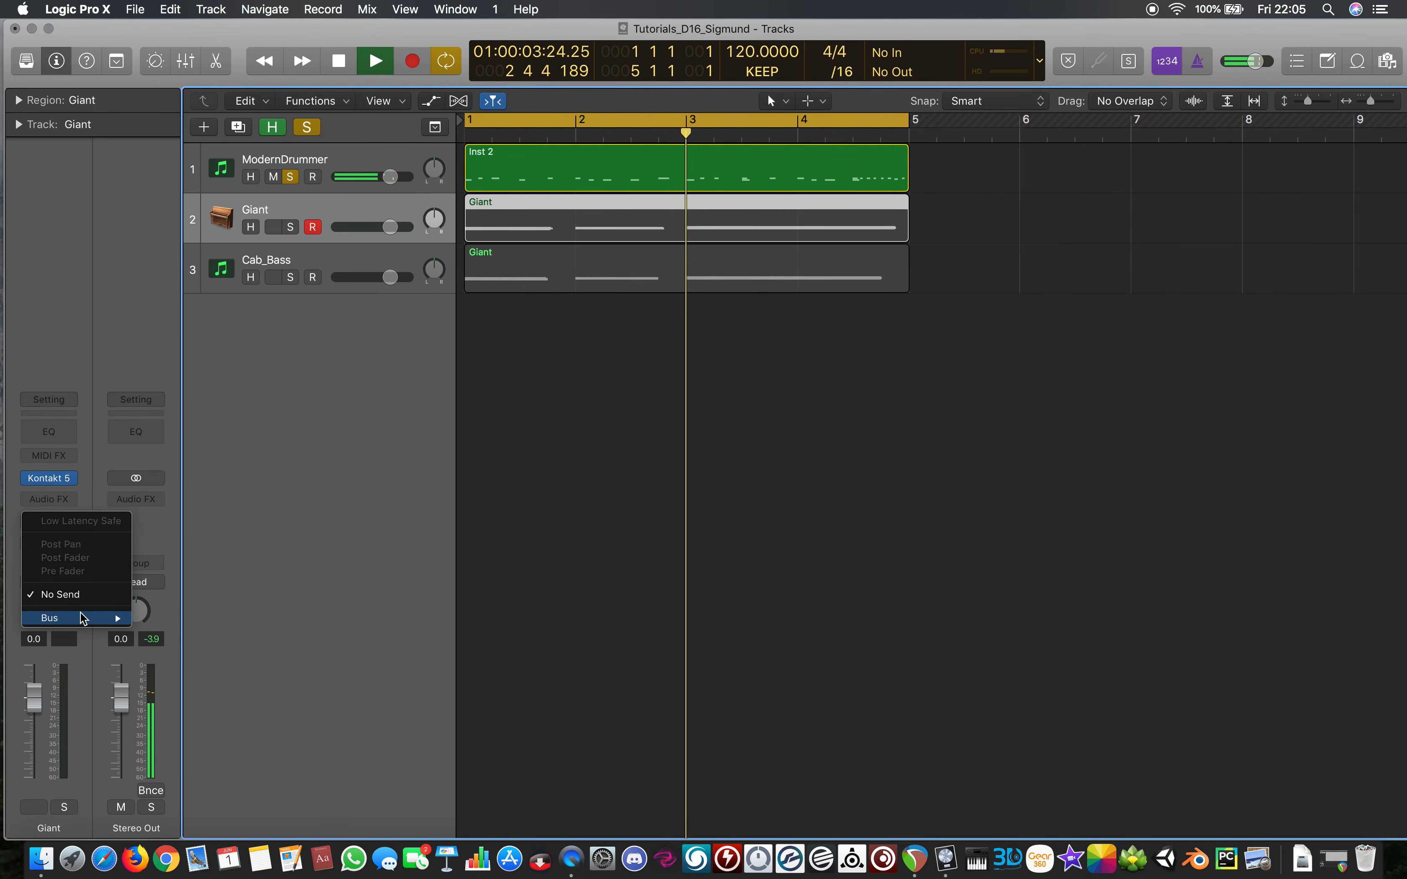
mouse_move(75, 617)
left_click(183, 305)
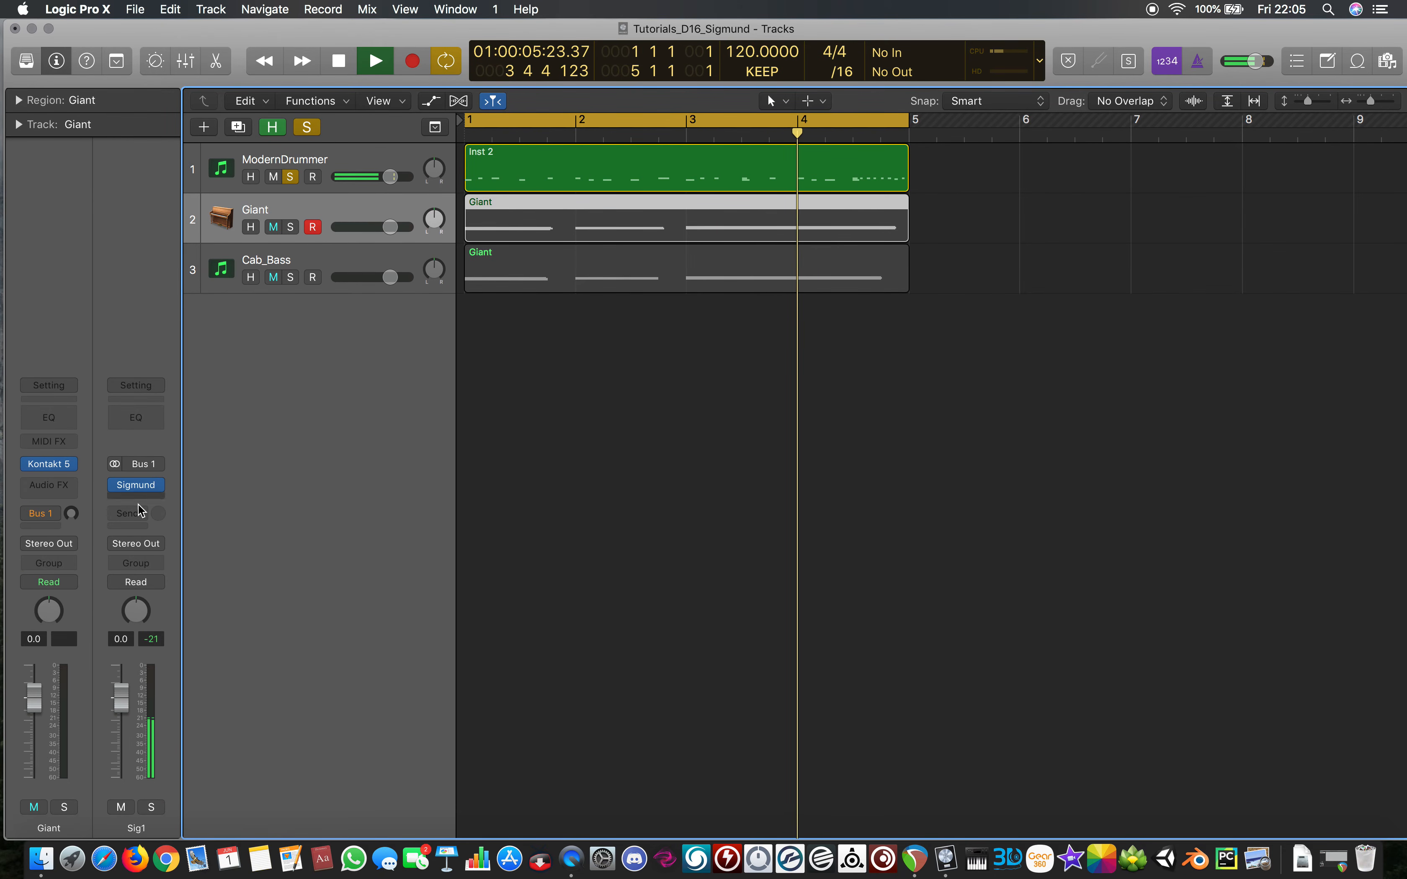
left_click(273, 227)
left_click(273, 227)
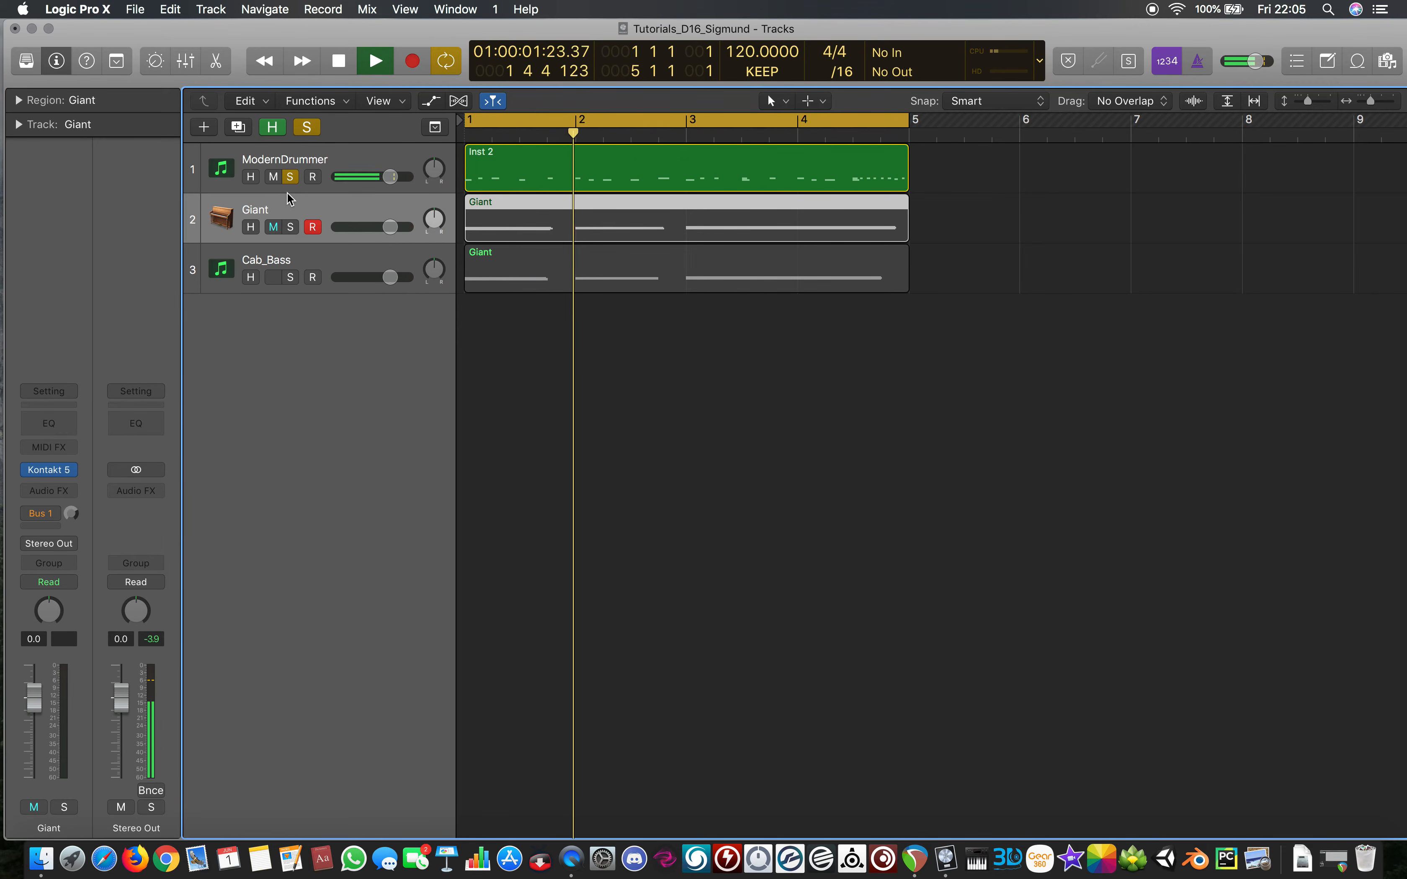
Switch the solo from ModernDrummer to Giant, audition Giant through the Bus 1 delay, then stop and clear the solo
key("space")
left_click(292, 179)
left_click(292, 178)
left_click(292, 227)
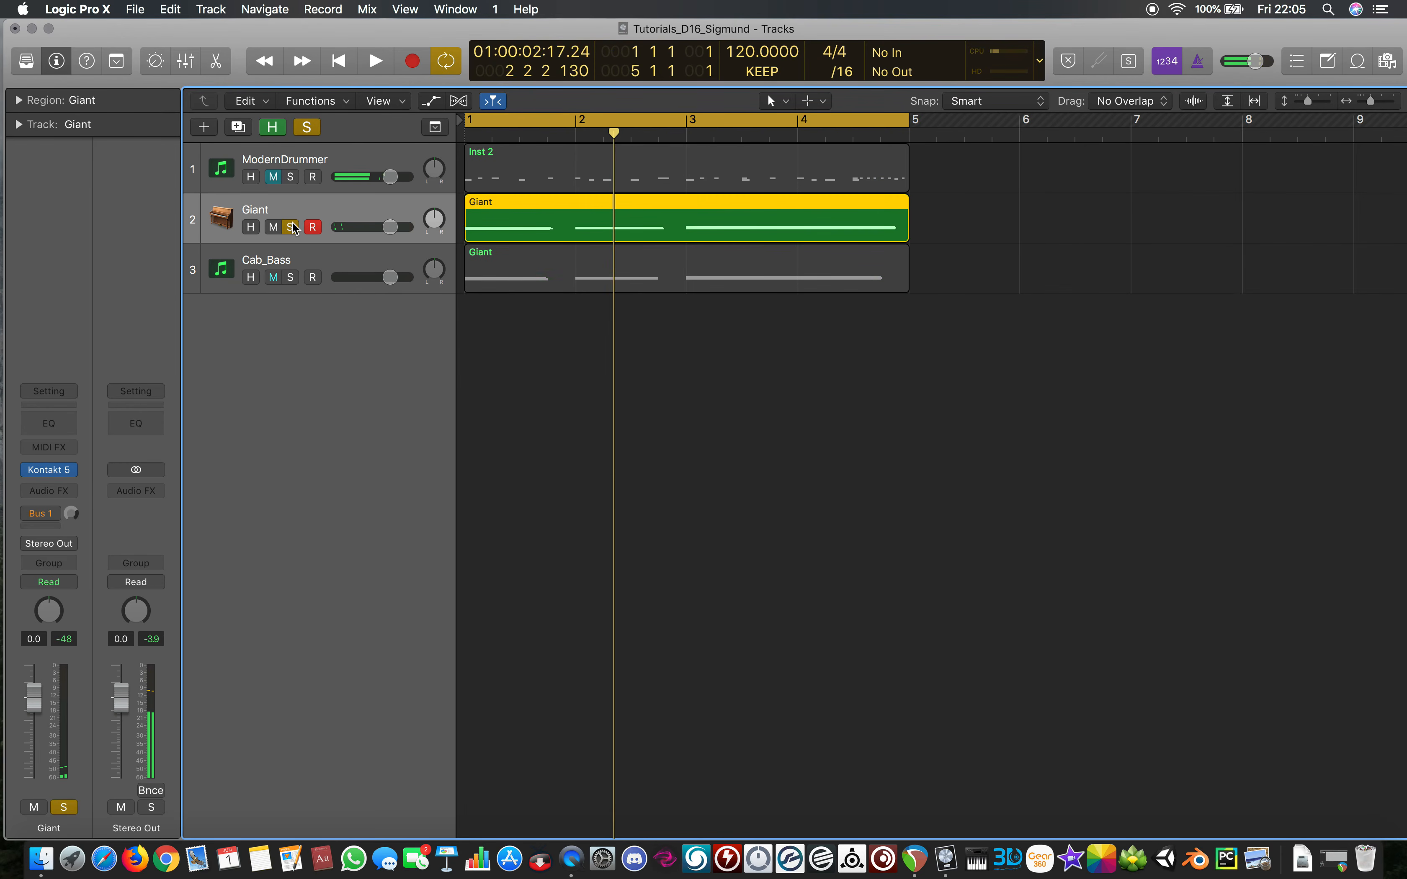
key("space")
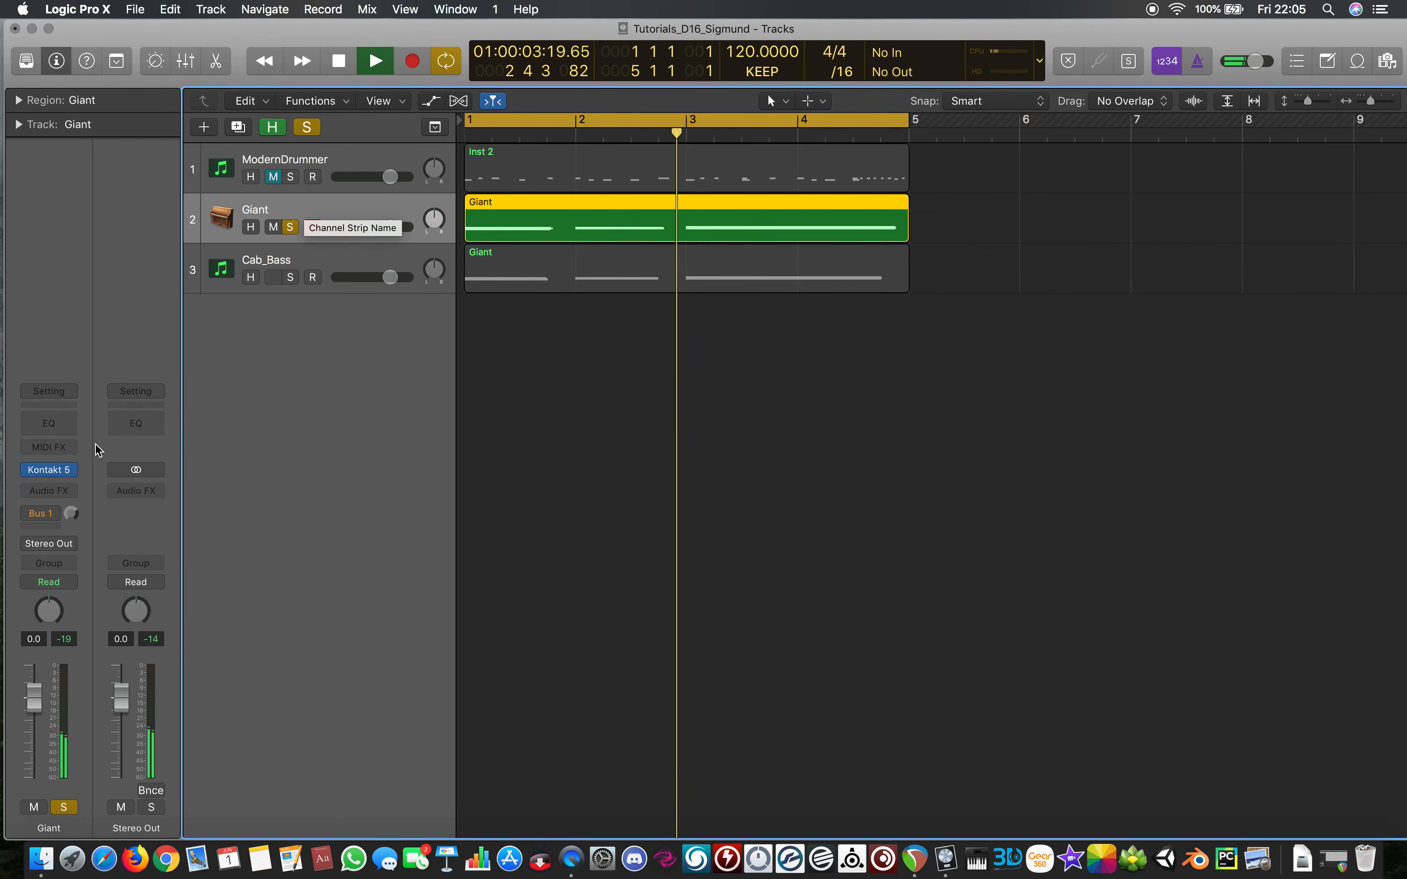
mouse_move(51, 517)
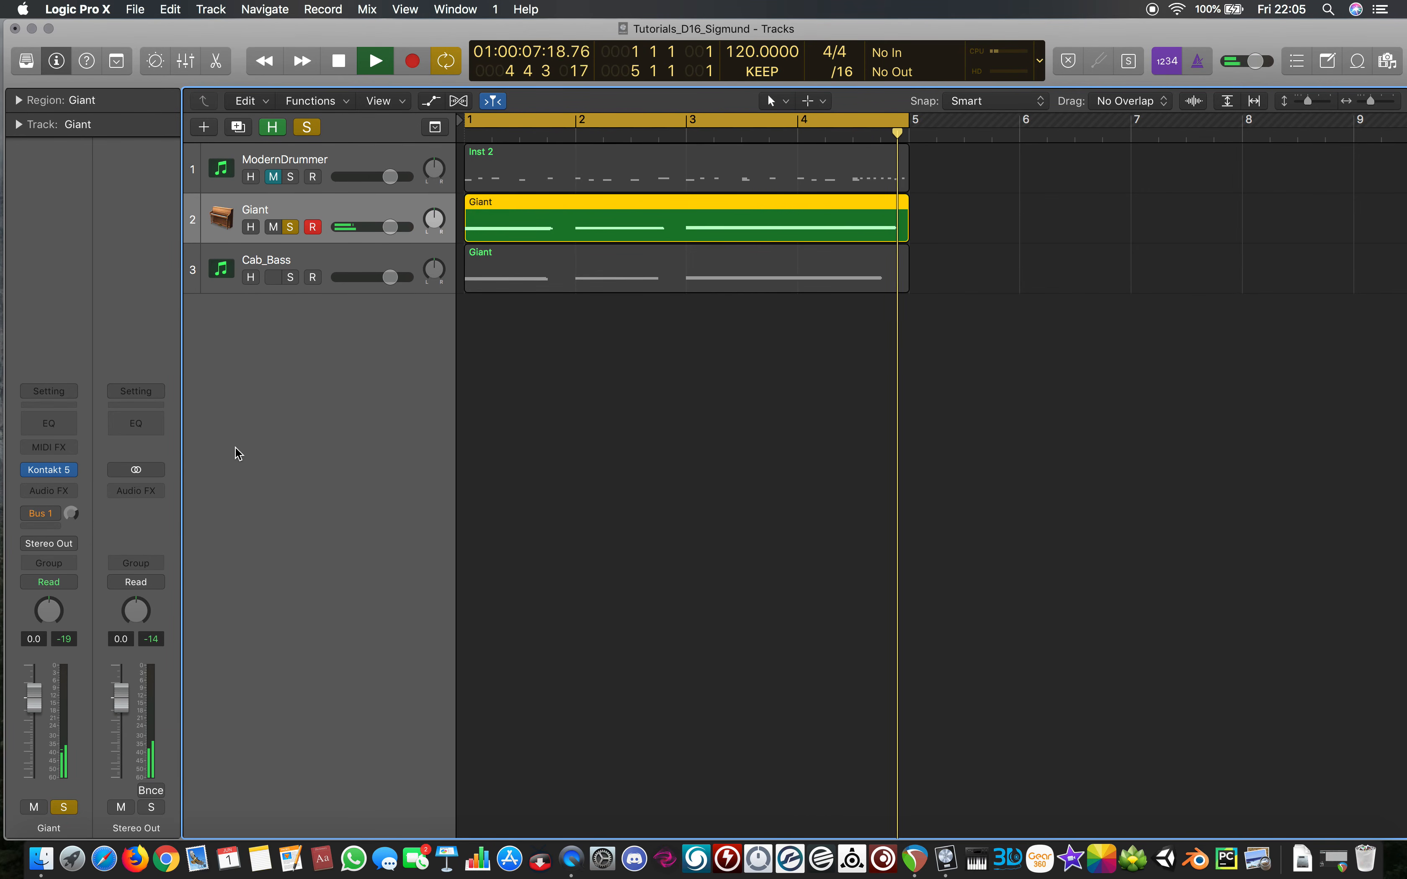
key("space")
left_click(292, 227)
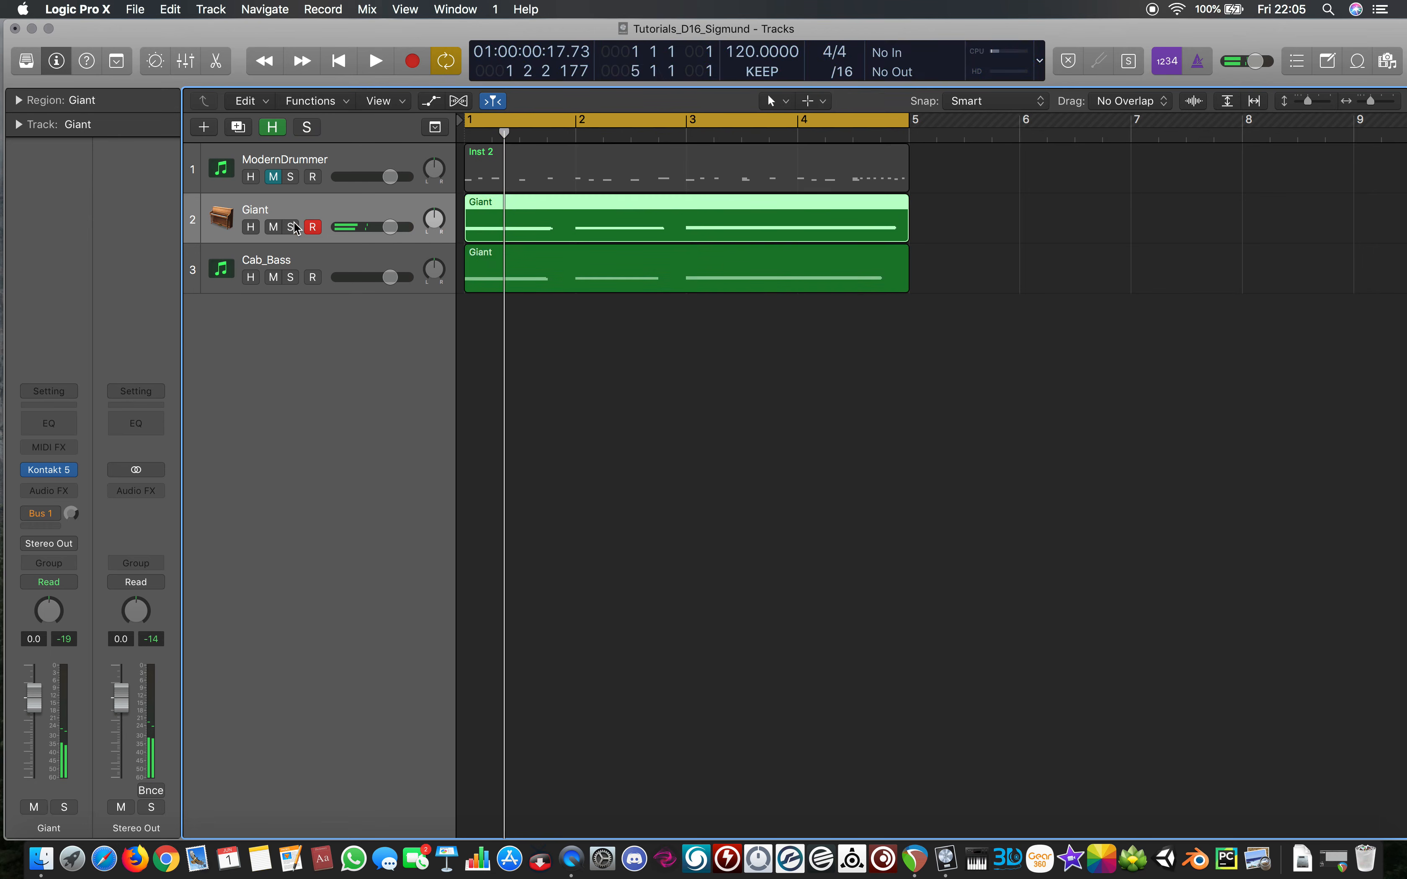
Solo Cab_Bass and replace its Bus 3 send with a Bus 1 send, raising the send level
left_click(290, 277)
left_click(258, 265)
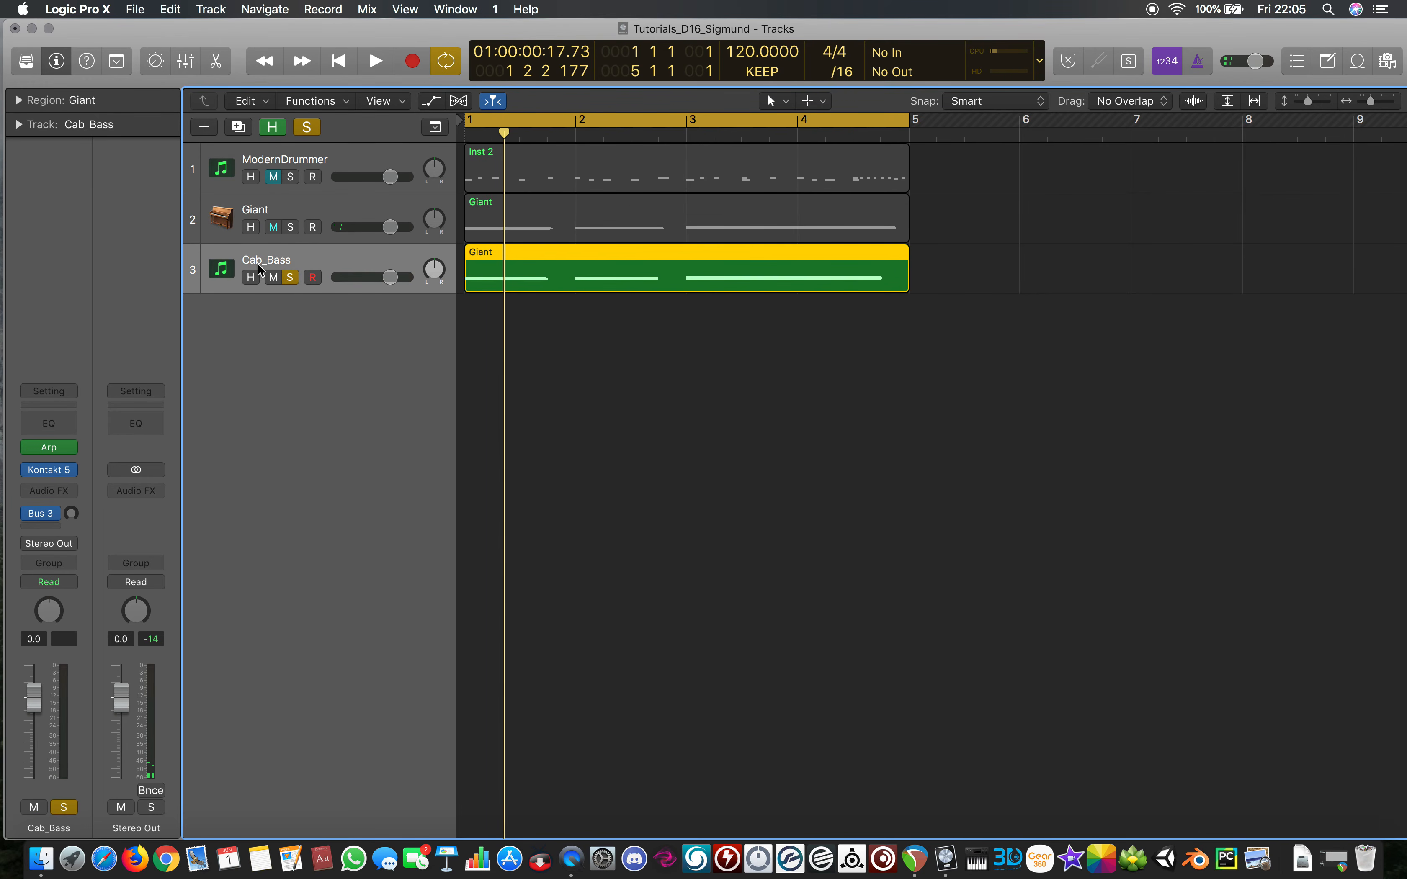
left_click(49, 515)
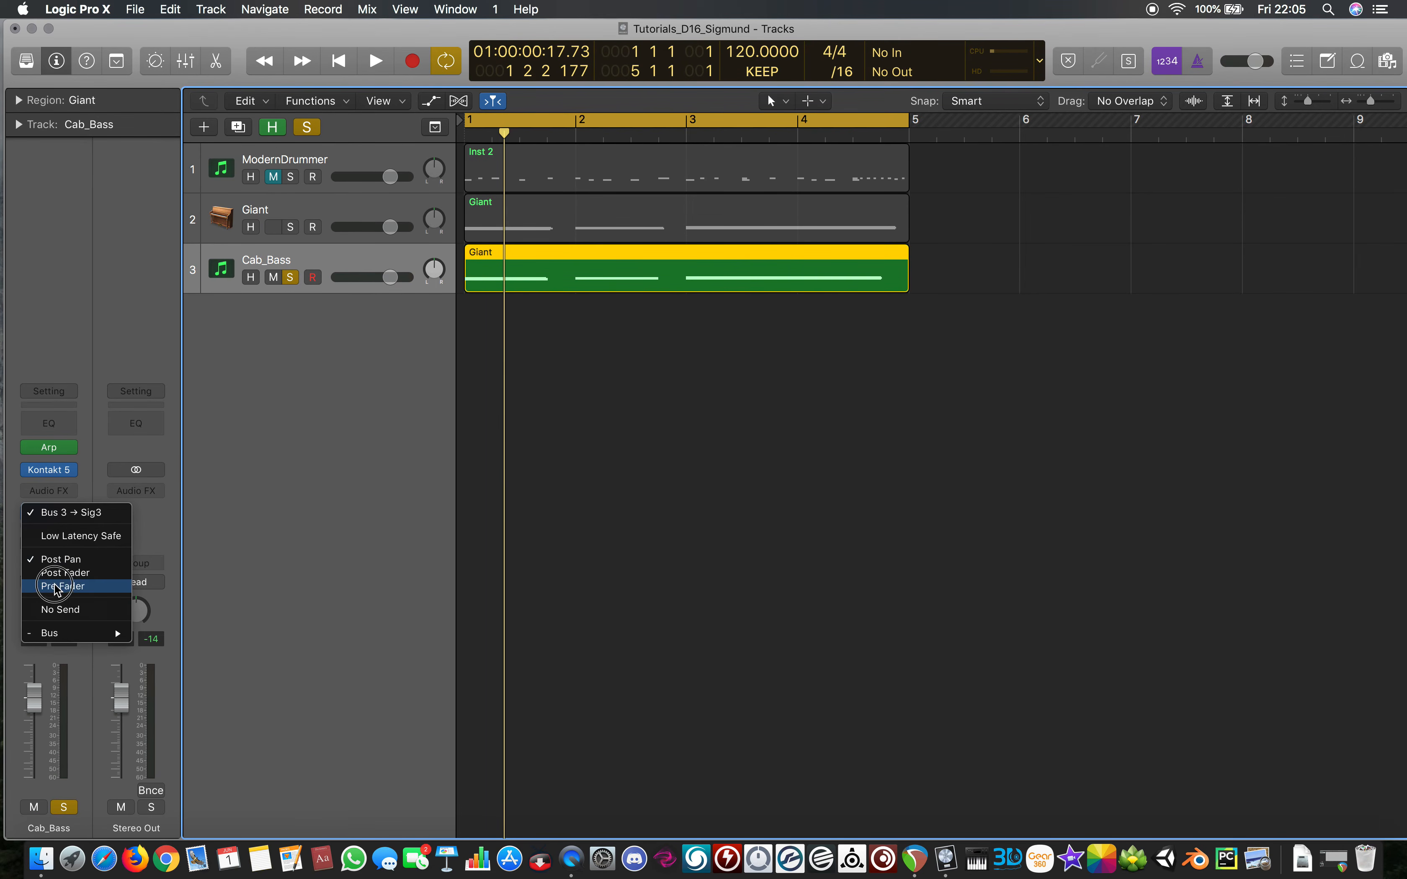
left_click(52, 635)
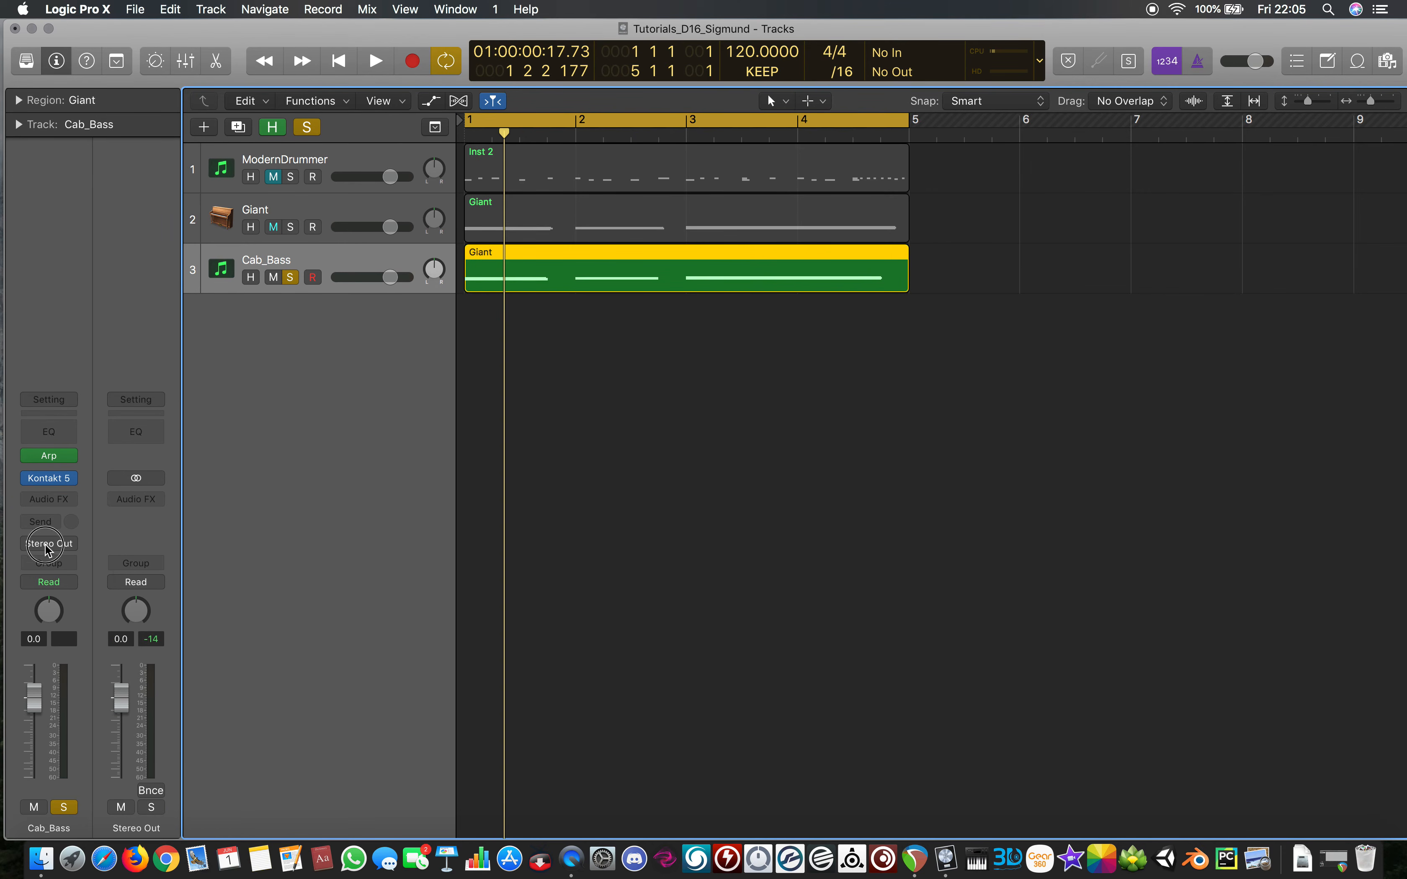
left_click(51, 523)
mouse_move(89, 617)
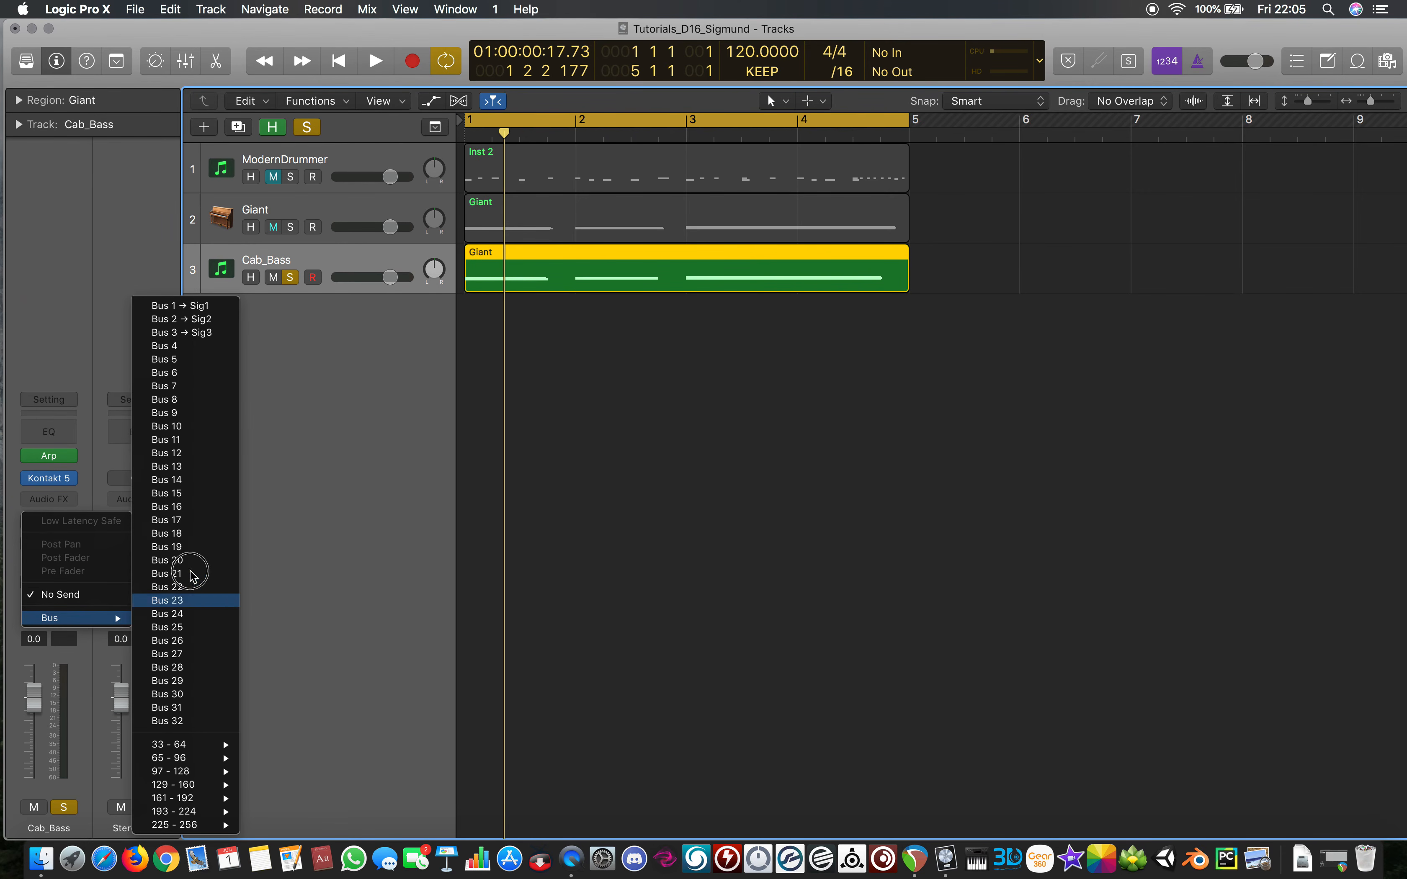
left_click(203, 306)
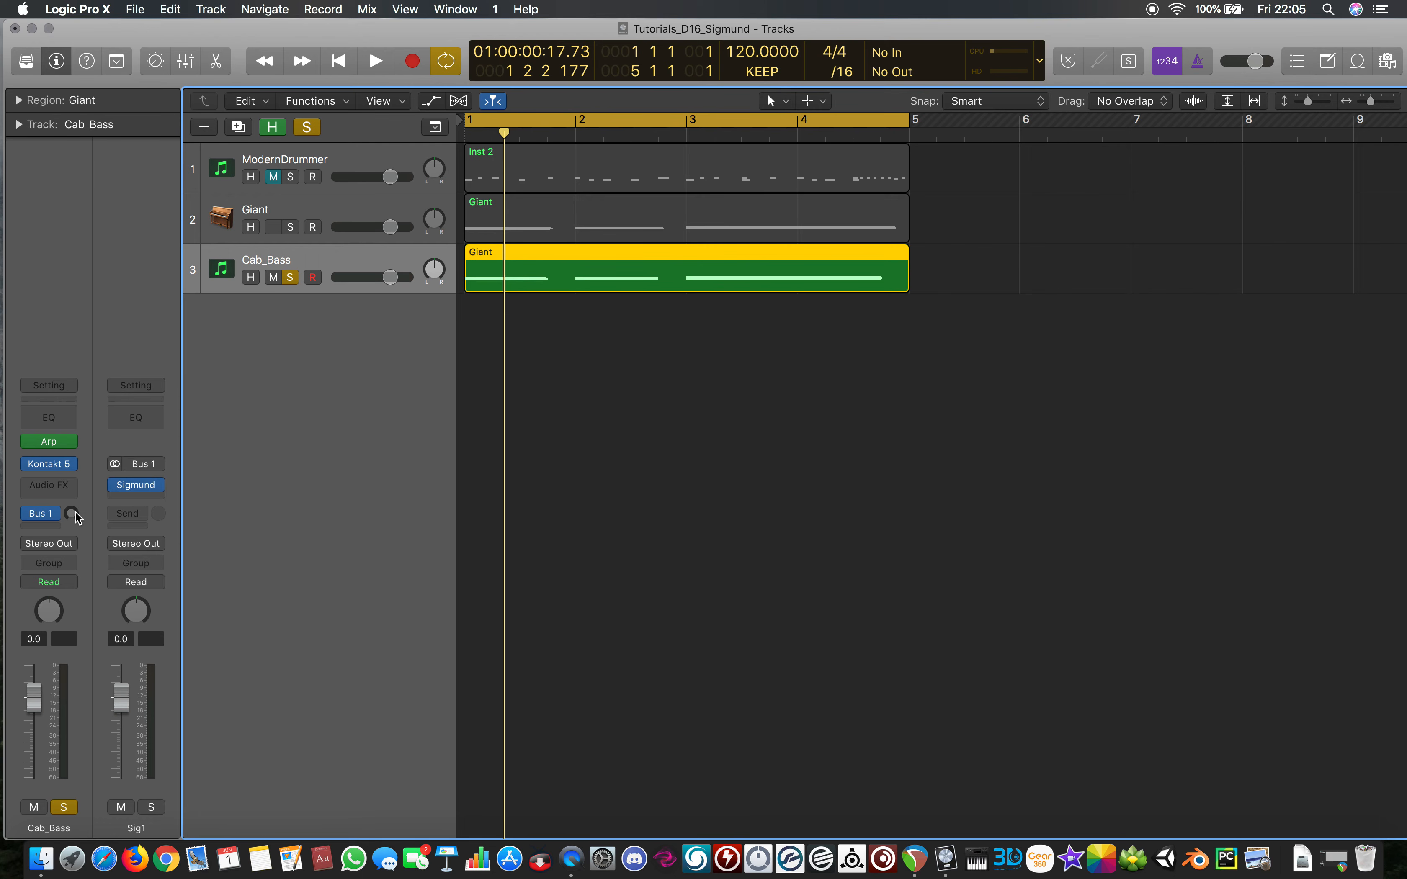
Play the loop, unmute ModernDrummer and solo it alongside Cab_Bass
key("space")
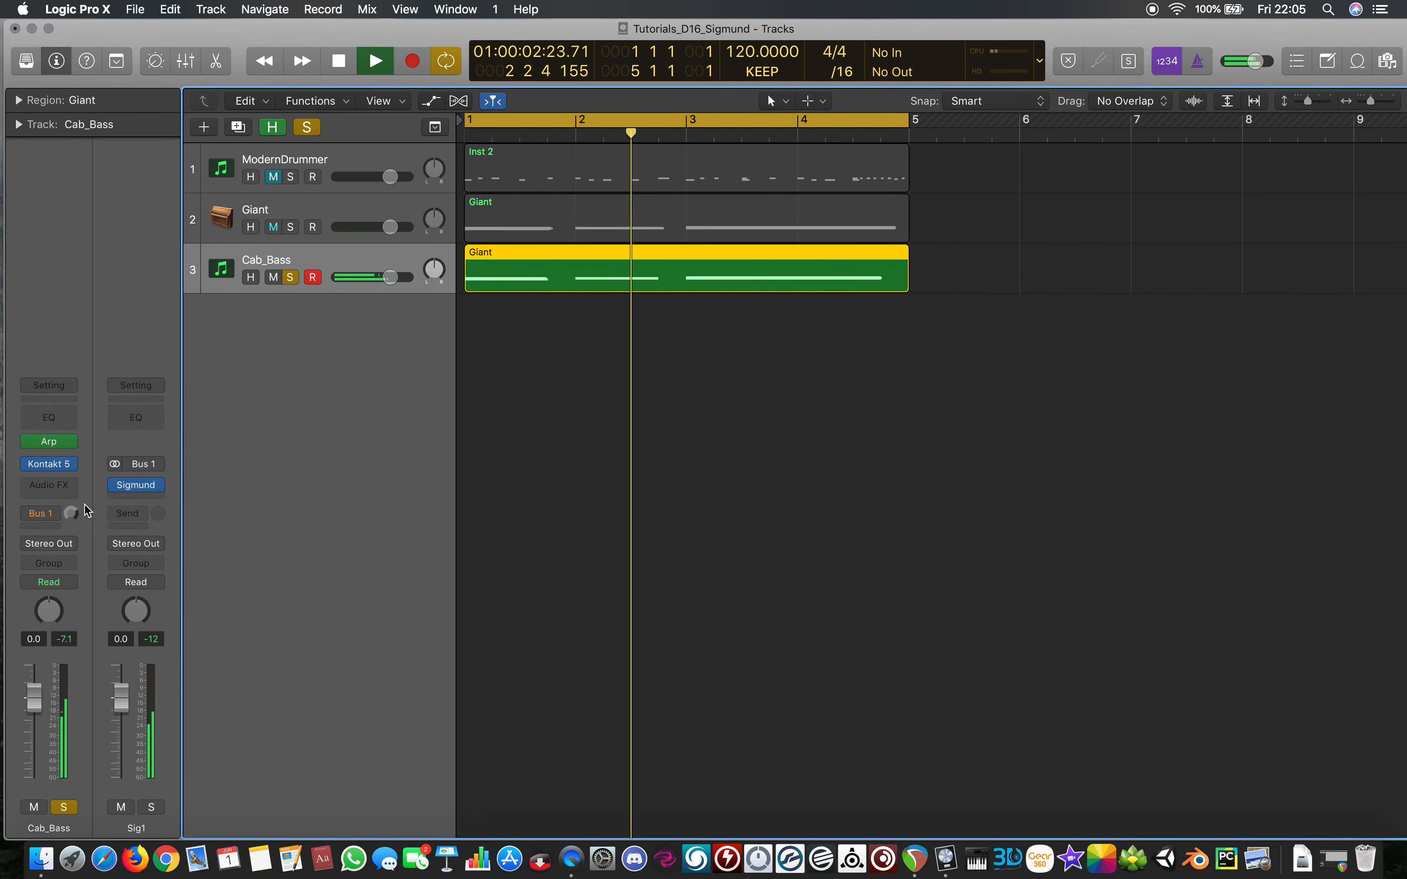
left_click(275, 177)
left_click(290, 178)
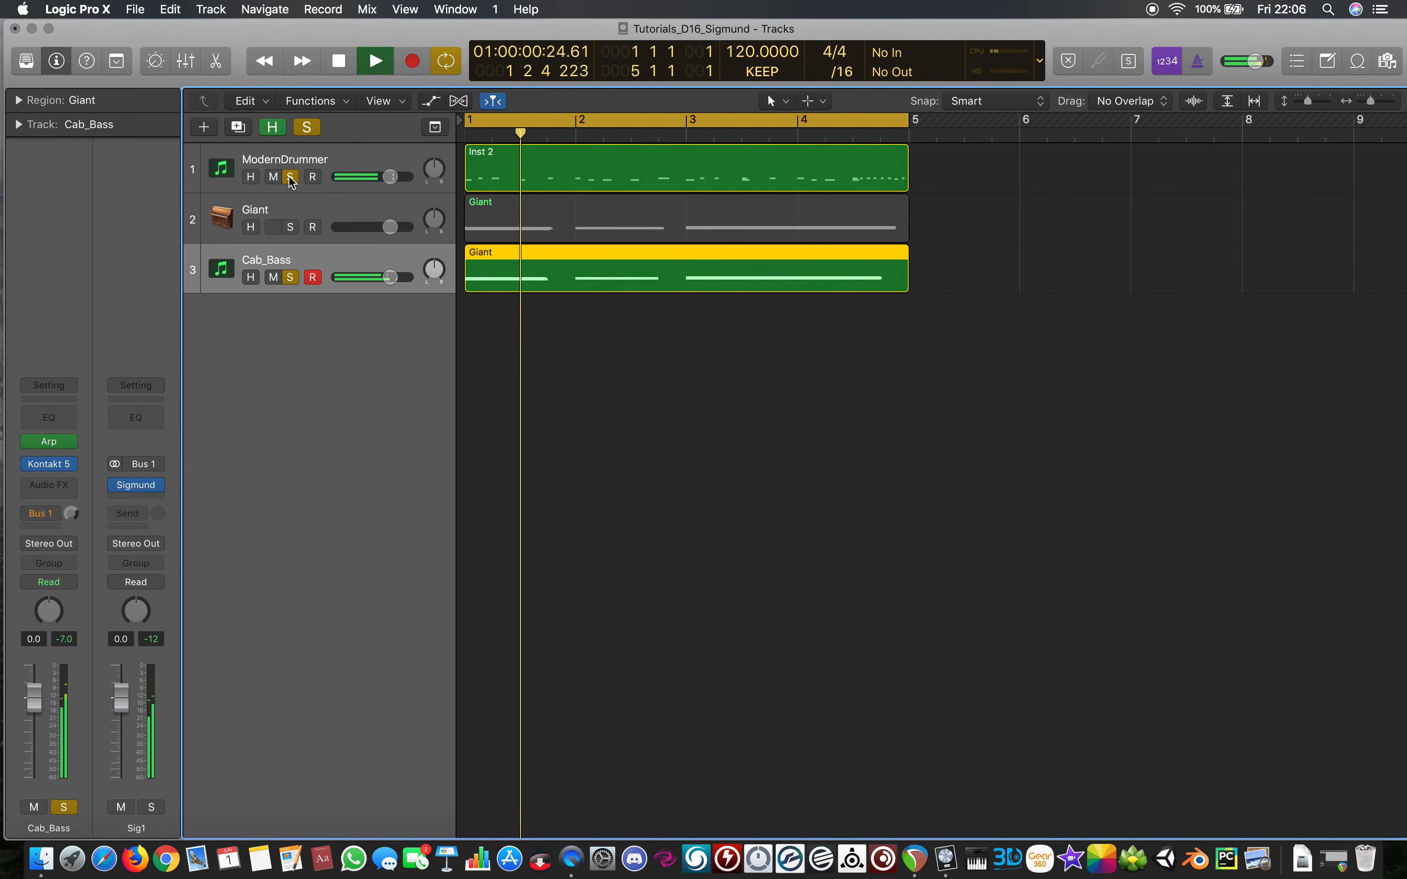
Remove the Bus 1 send from the Giant track and move the track below Cab_Bass
left_click(274, 227)
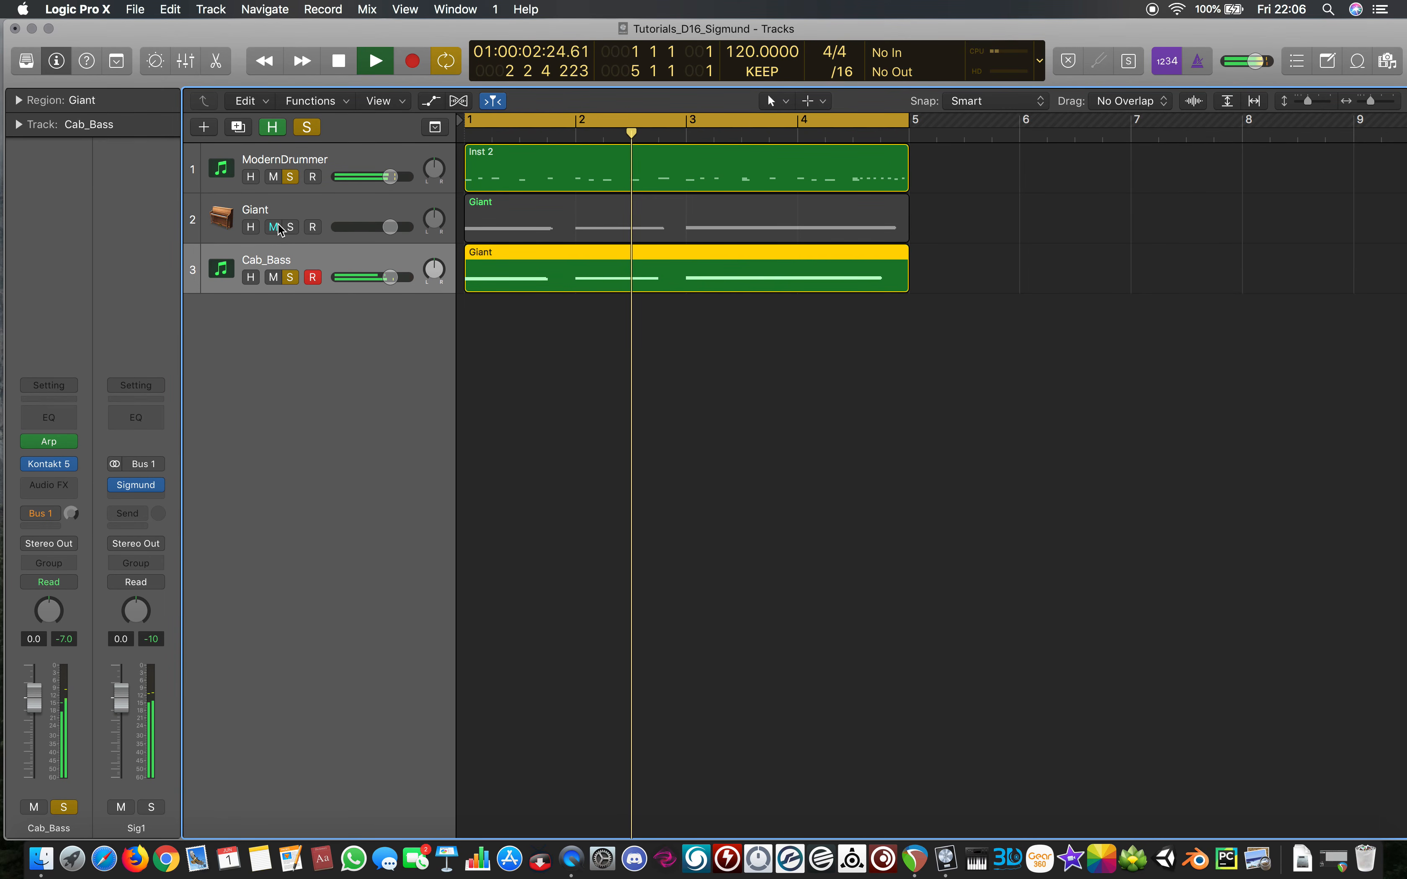
left_click(281, 212)
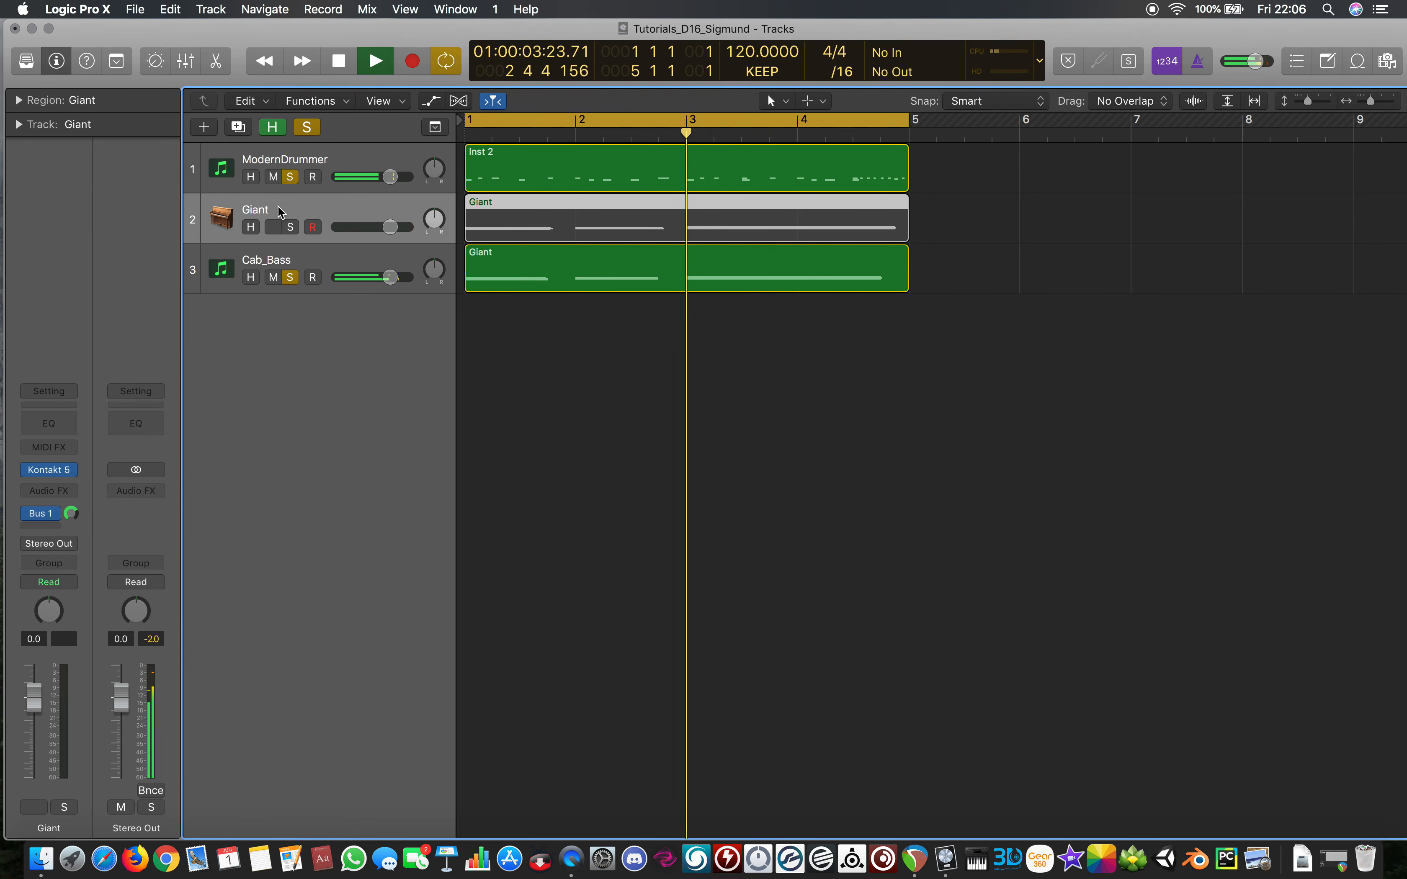
left_click(42, 515)
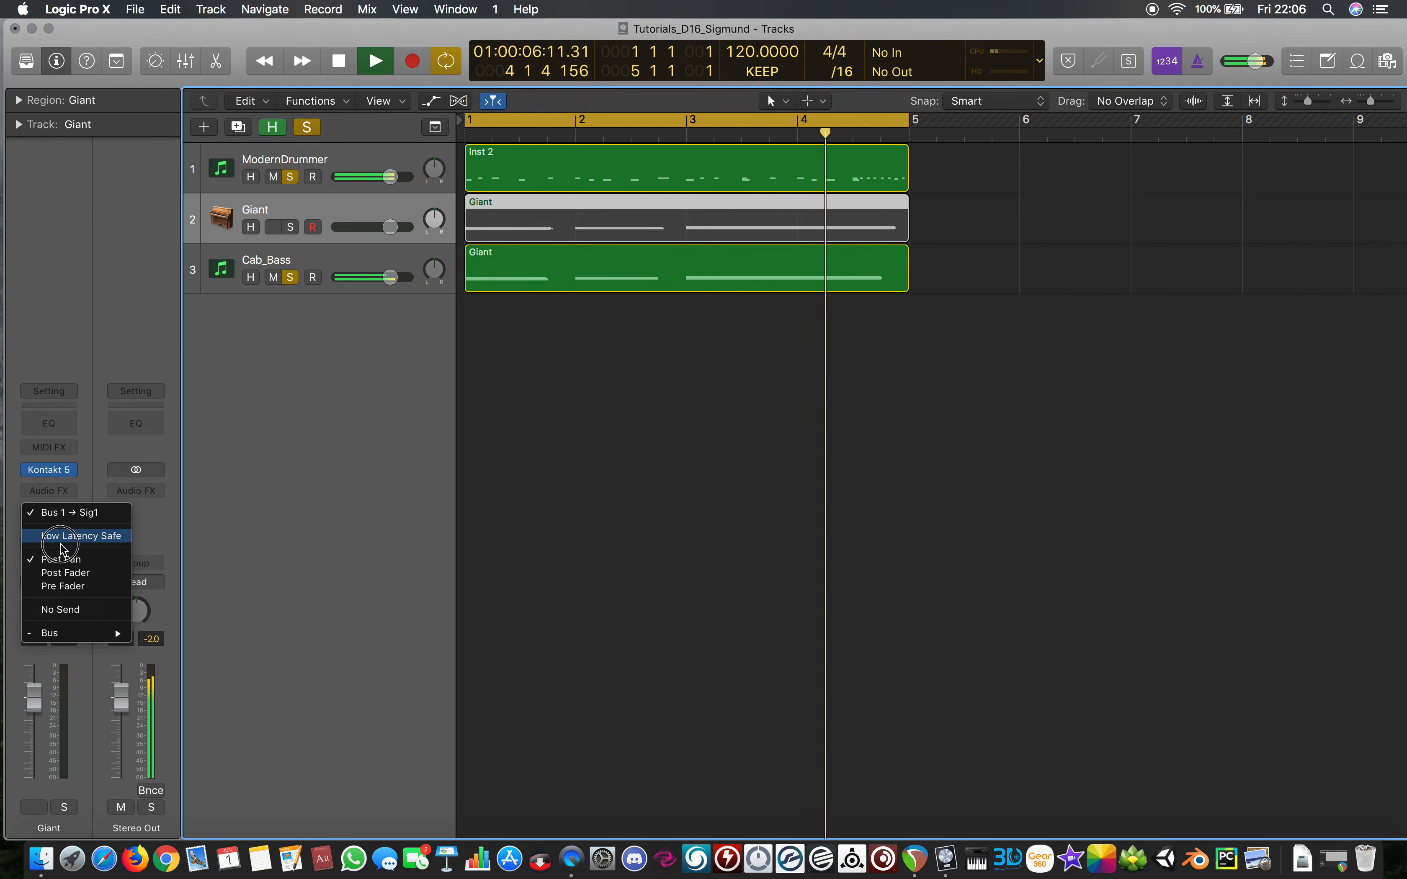
left_click(68, 610)
left_click(274, 227)
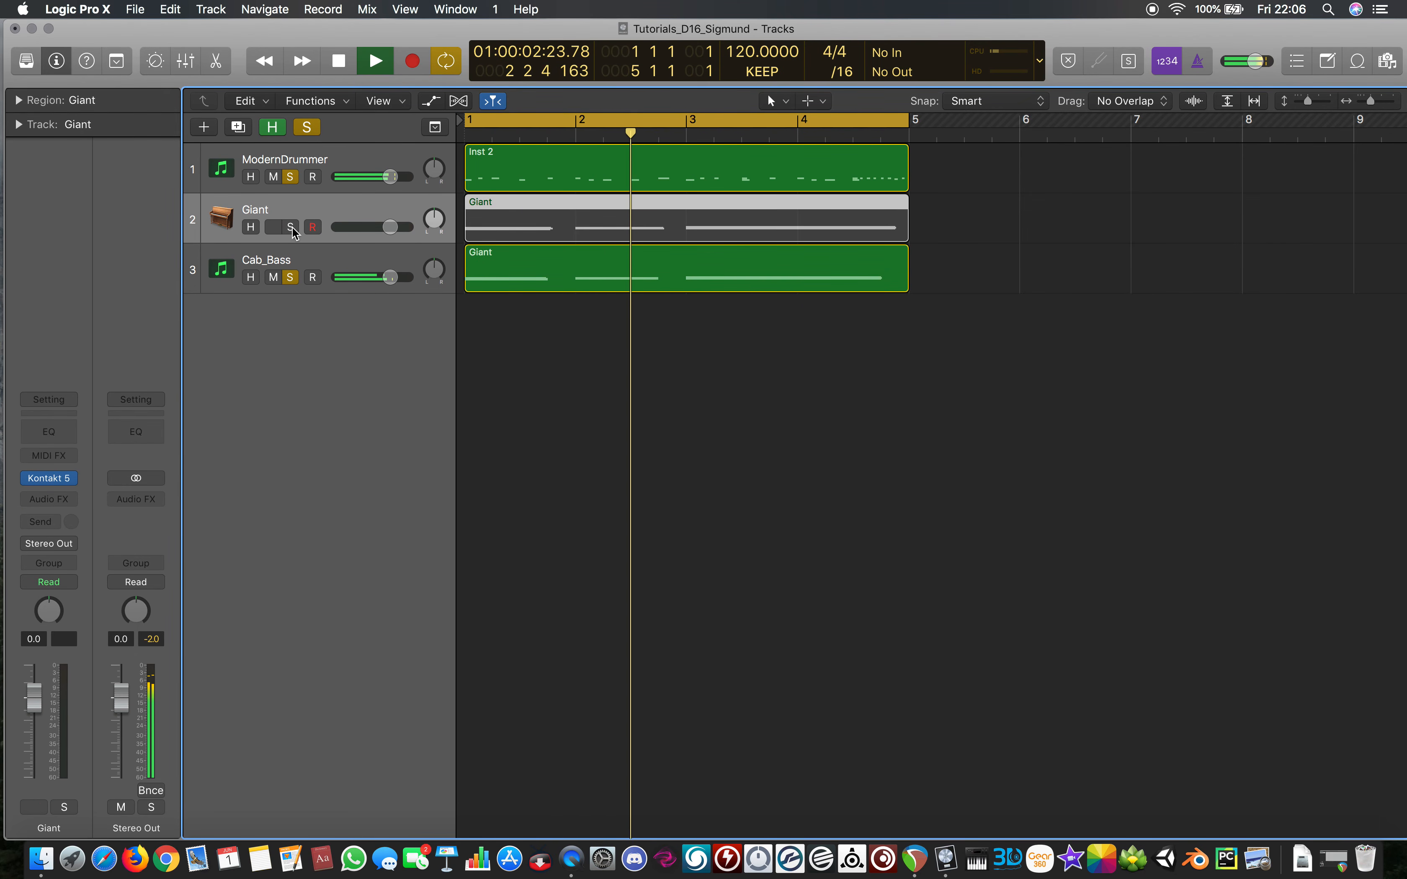
left_click(308, 229)
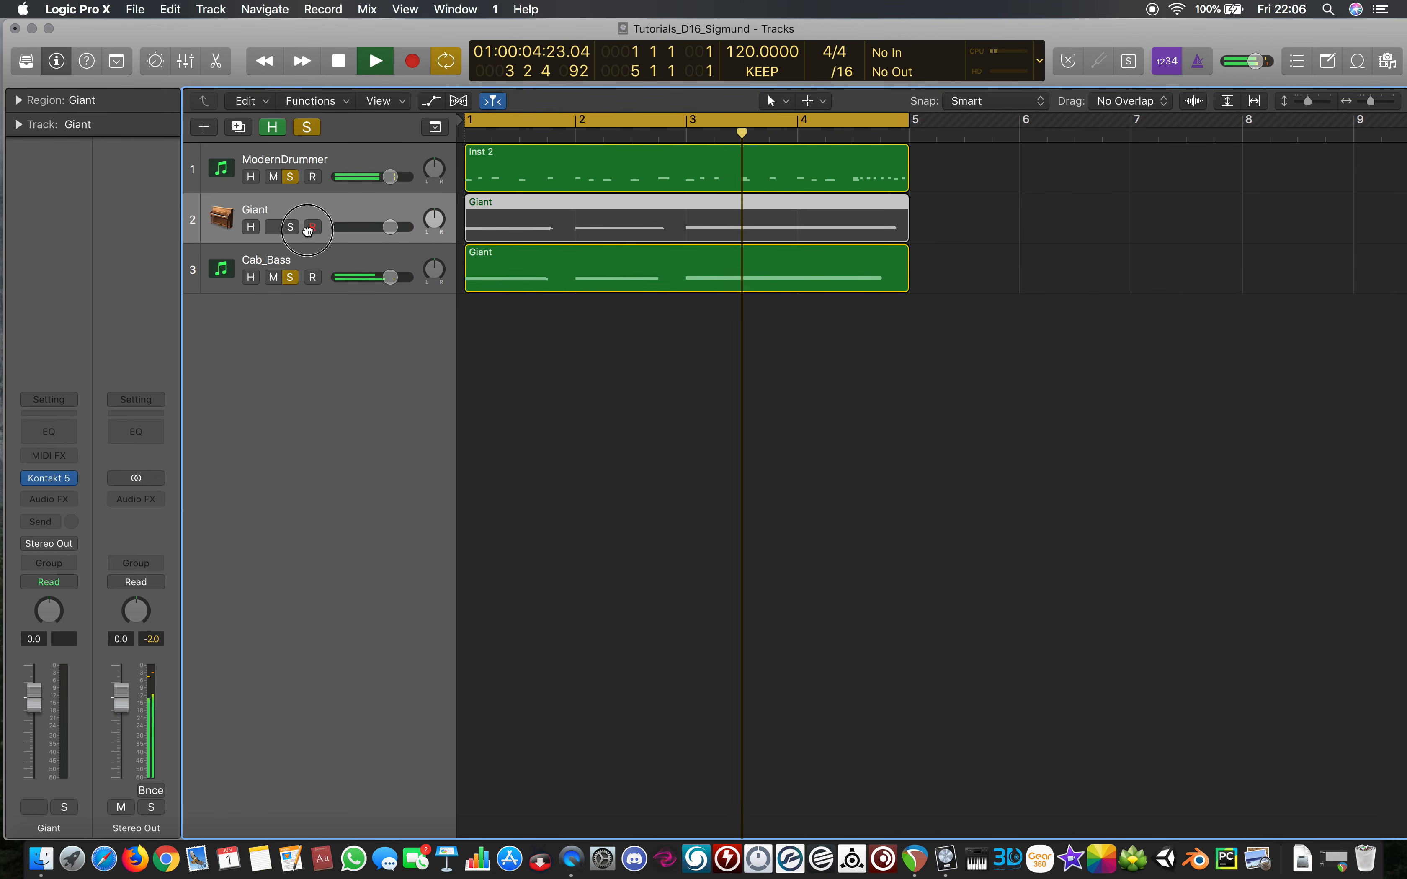
left_click_drag(308, 230, 310, 186)
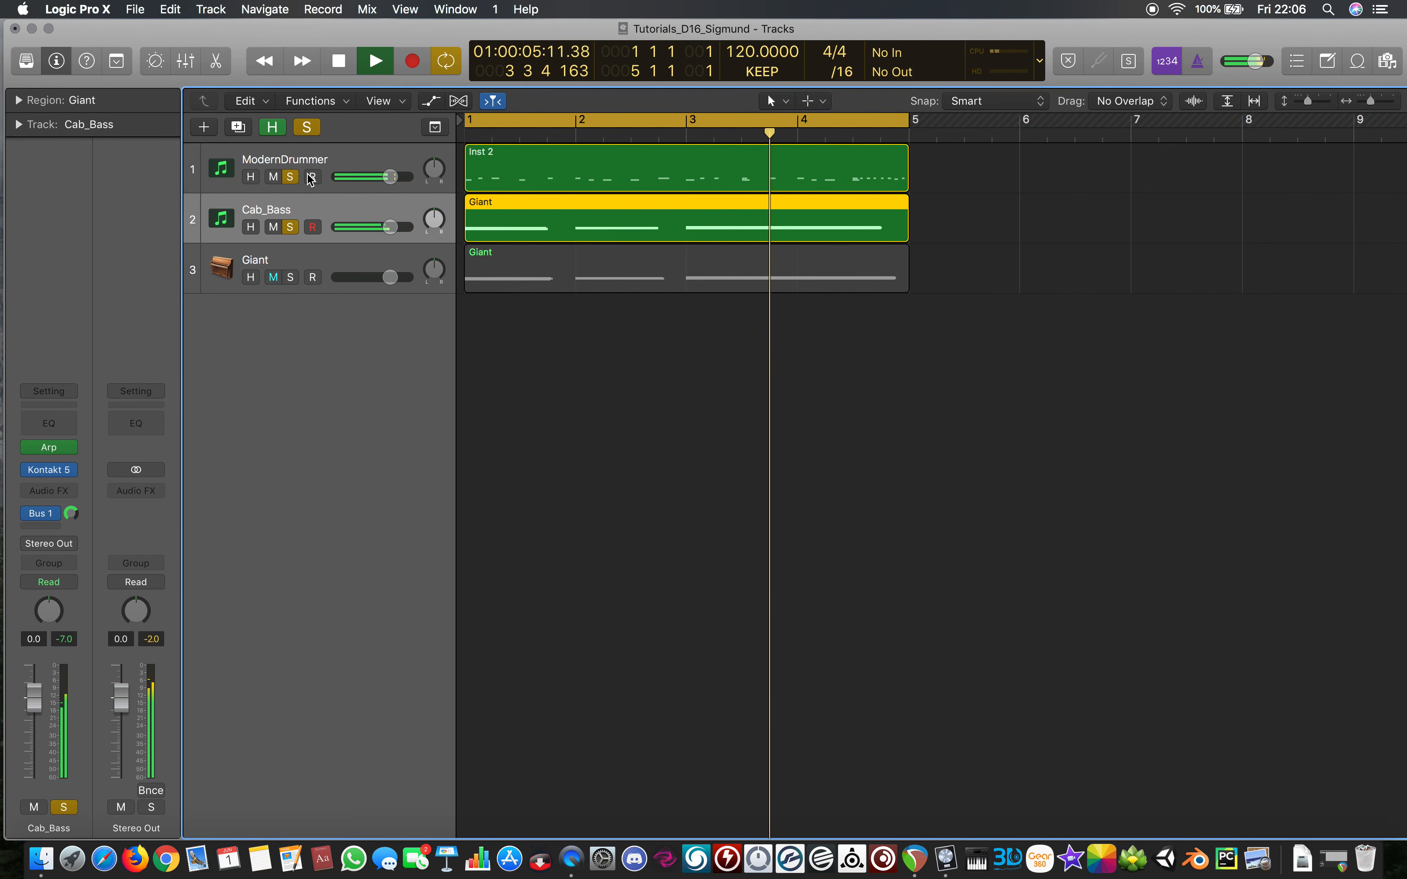
Solo Giant as well and balance the volumes, with Cab_Bass at -3.0 dB and Giant at -0.9 dB
left_click(291, 277)
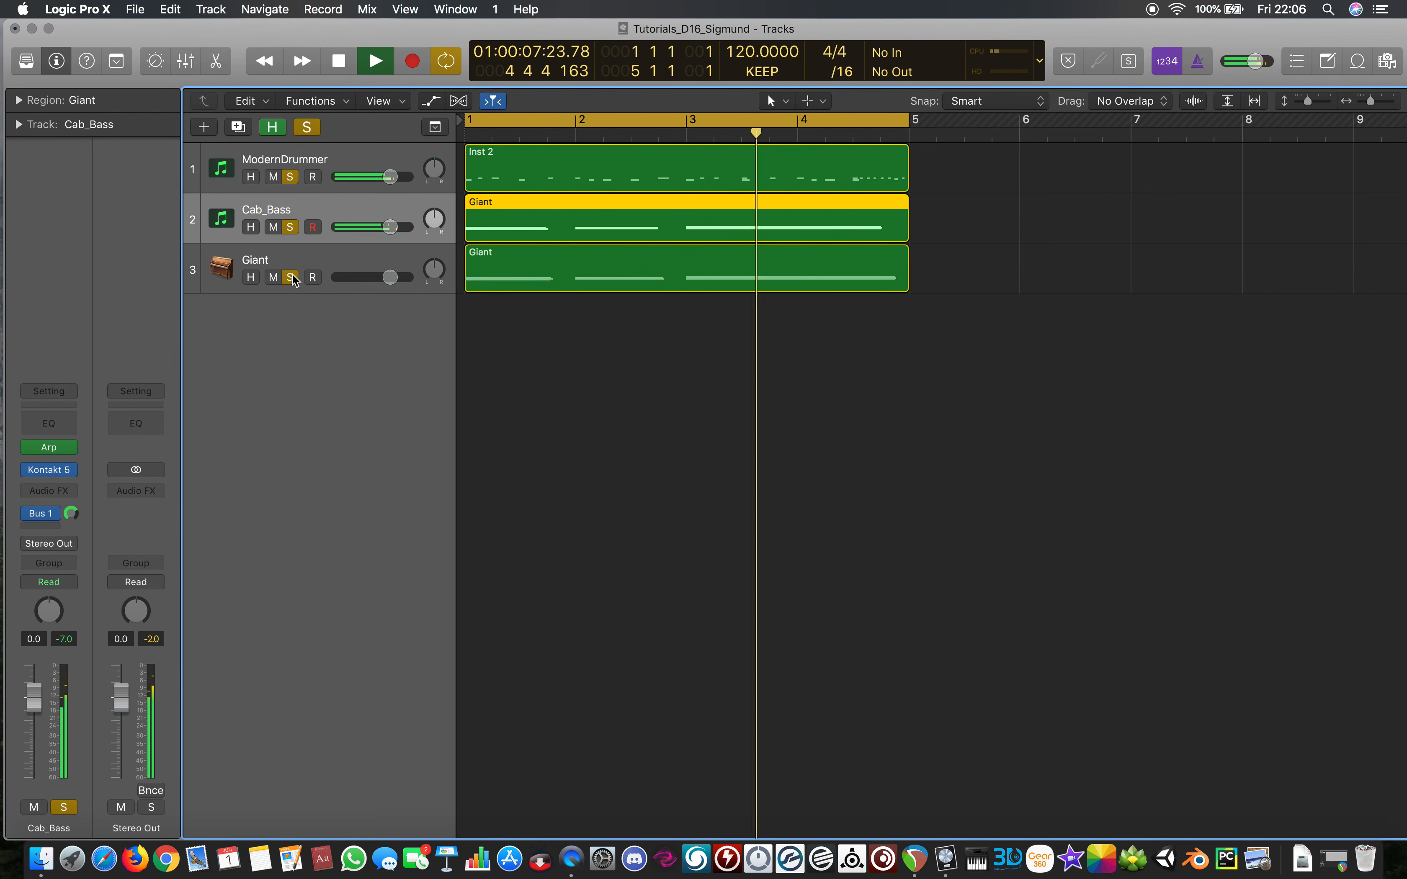
left_click(334, 269)
left_click_drag(389, 227, 387, 277)
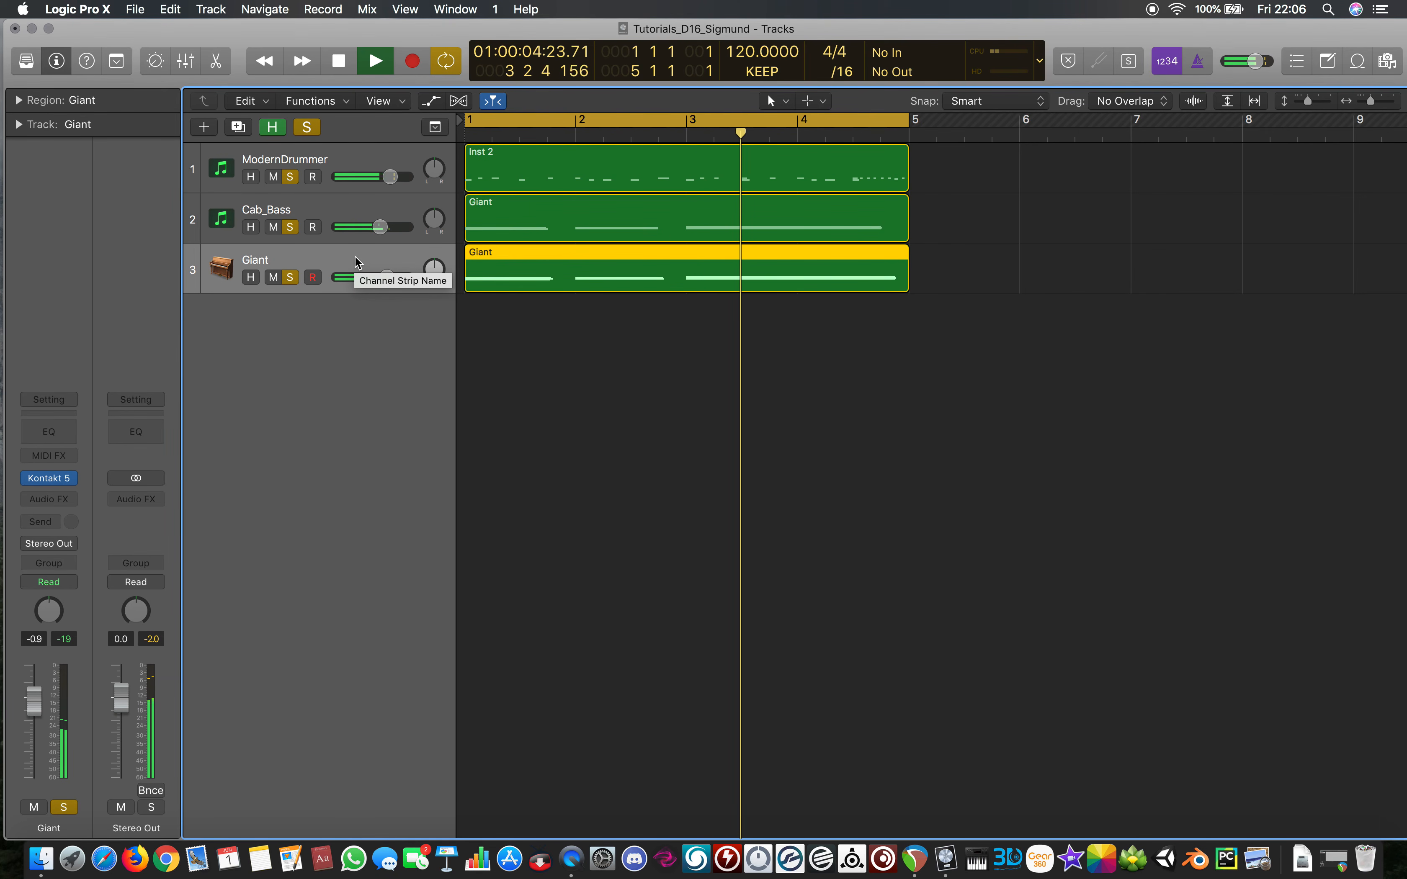
Insert Sigmund directly on the Giant channel and move its window clear of the track headers
left_click(68, 500)
mouse_move(94, 532)
left_click(194, 532)
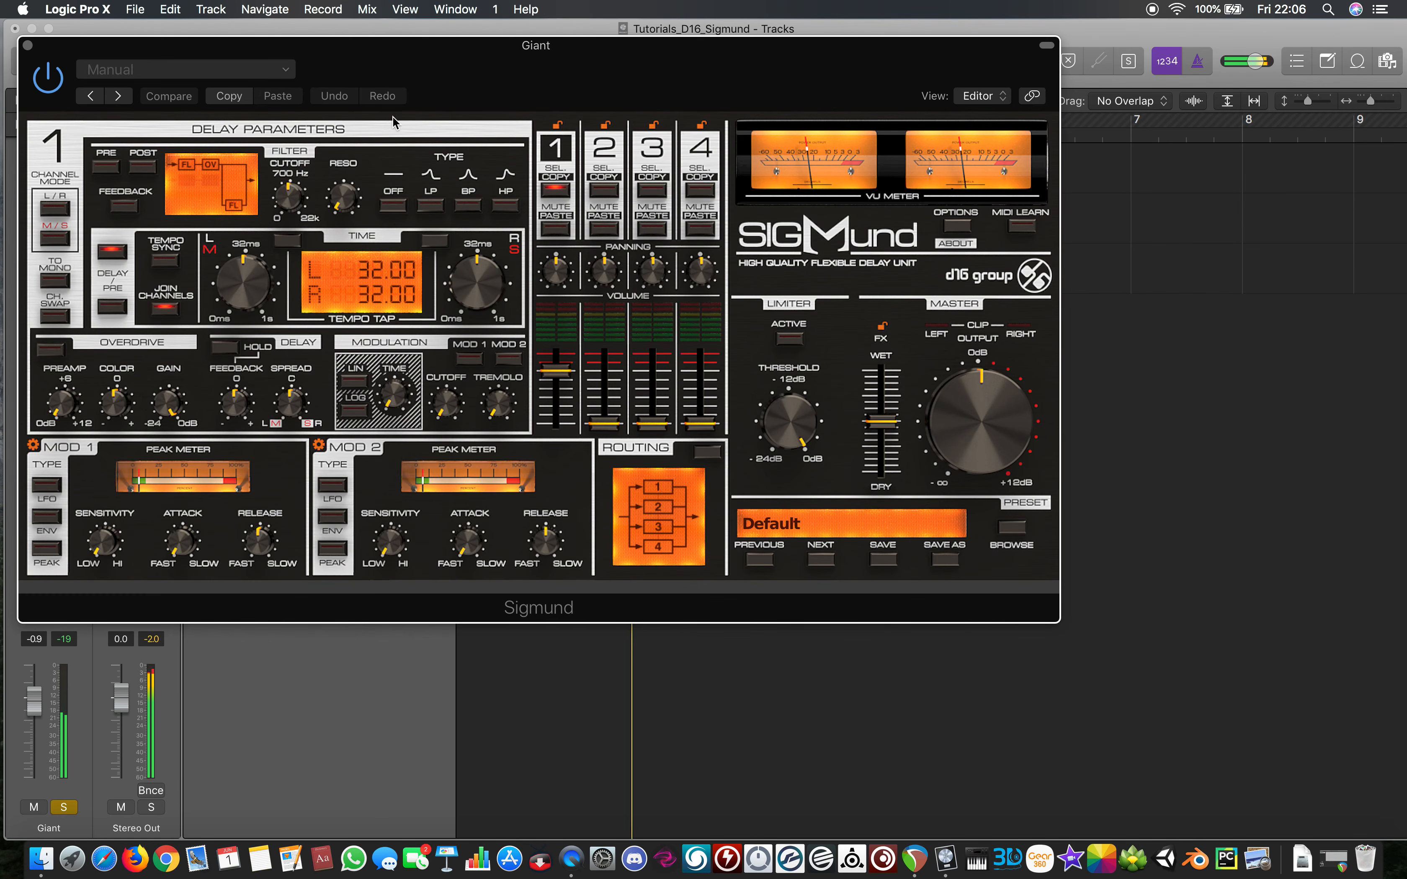
left_click_drag(393, 59, 521, 328)
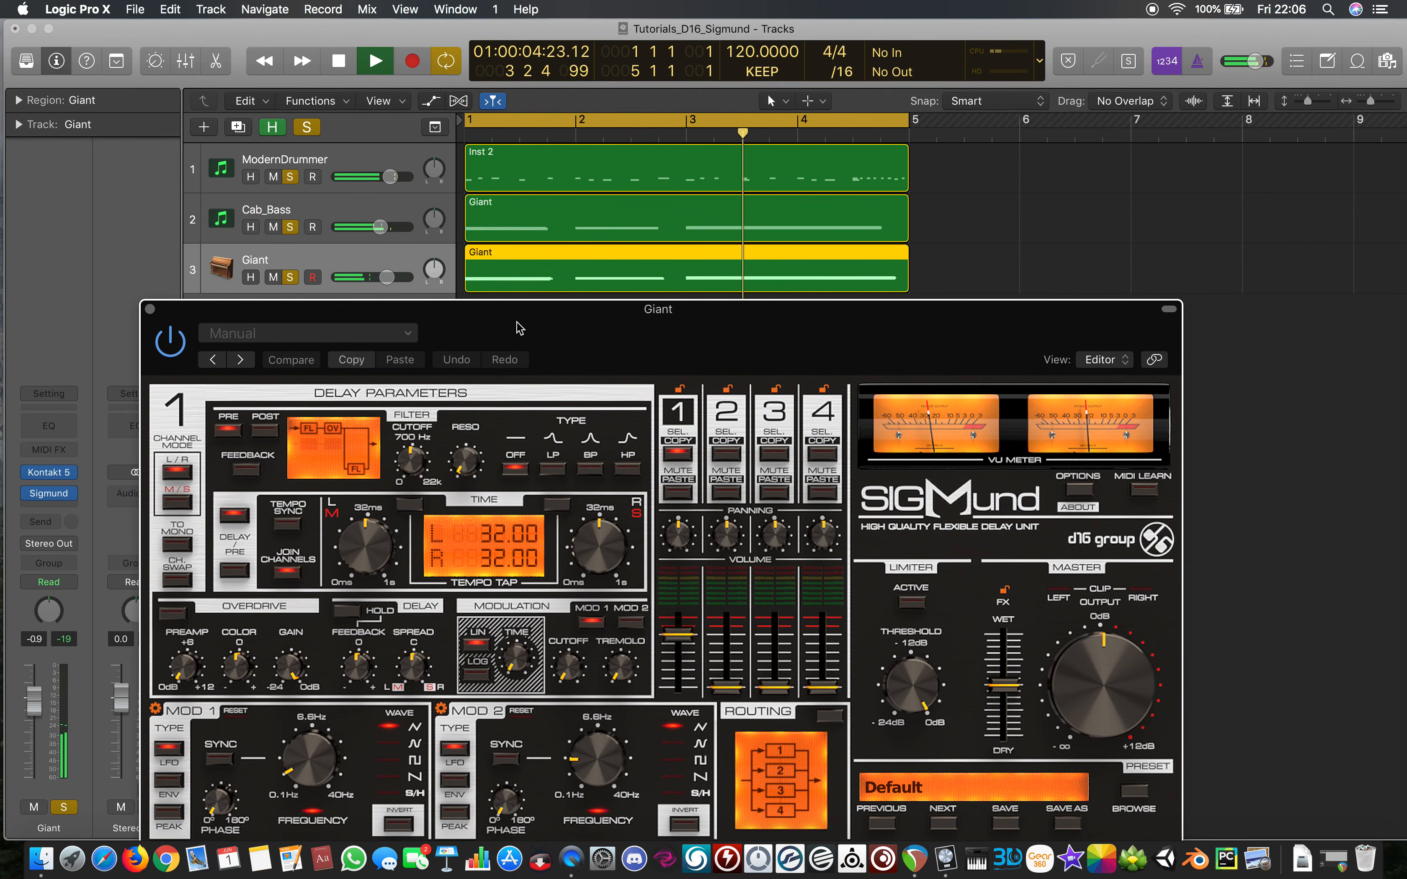
Leave only Giant soloed and load the Chroma Brass preset from Sigmund's General Purpose Chorus category
left_click_drag(289, 228, 289, 176)
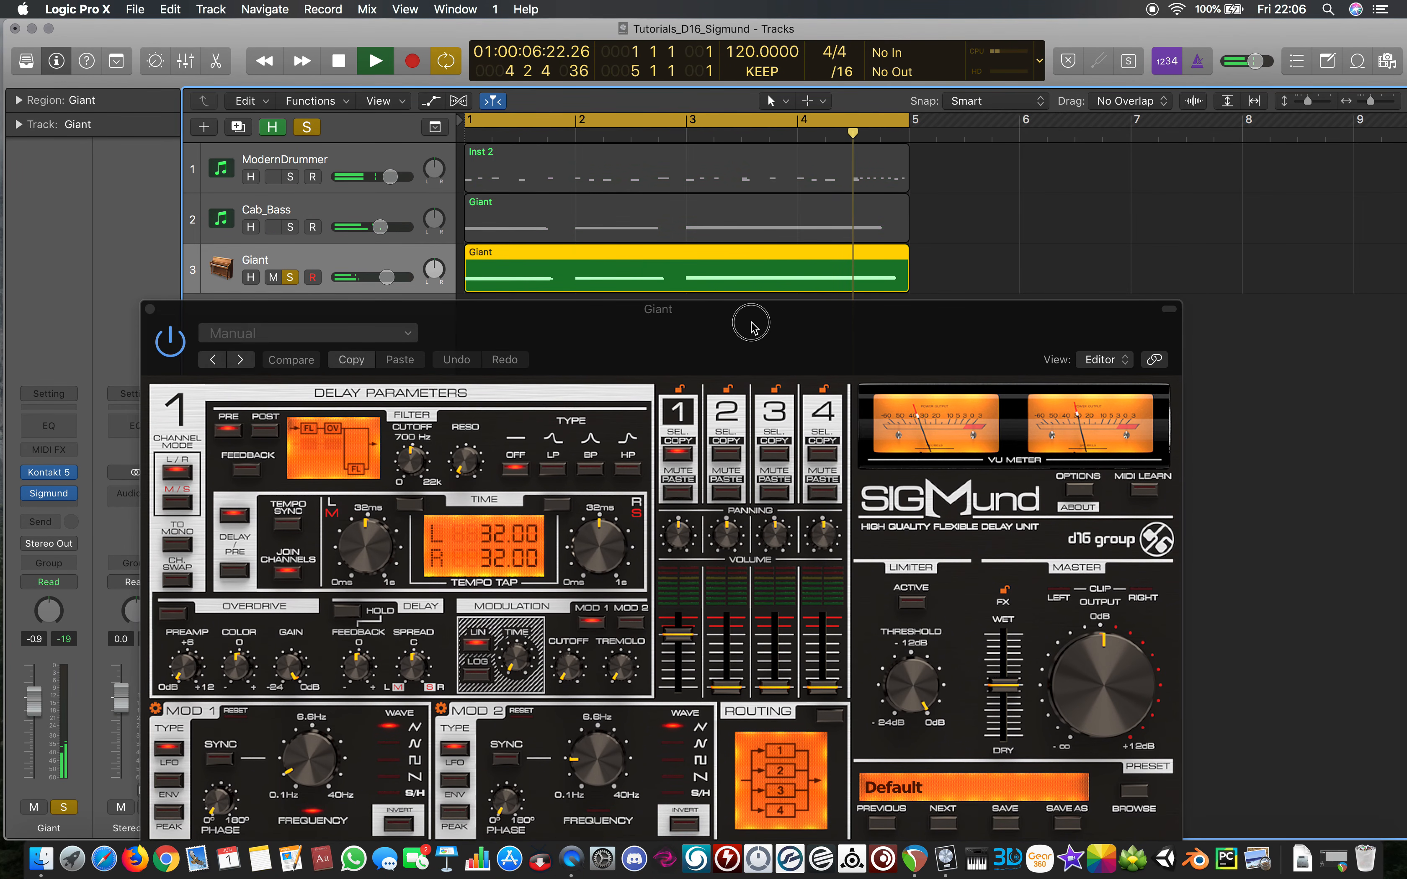
left_click_drag(750, 326, 750, 187)
left_click(1139, 657)
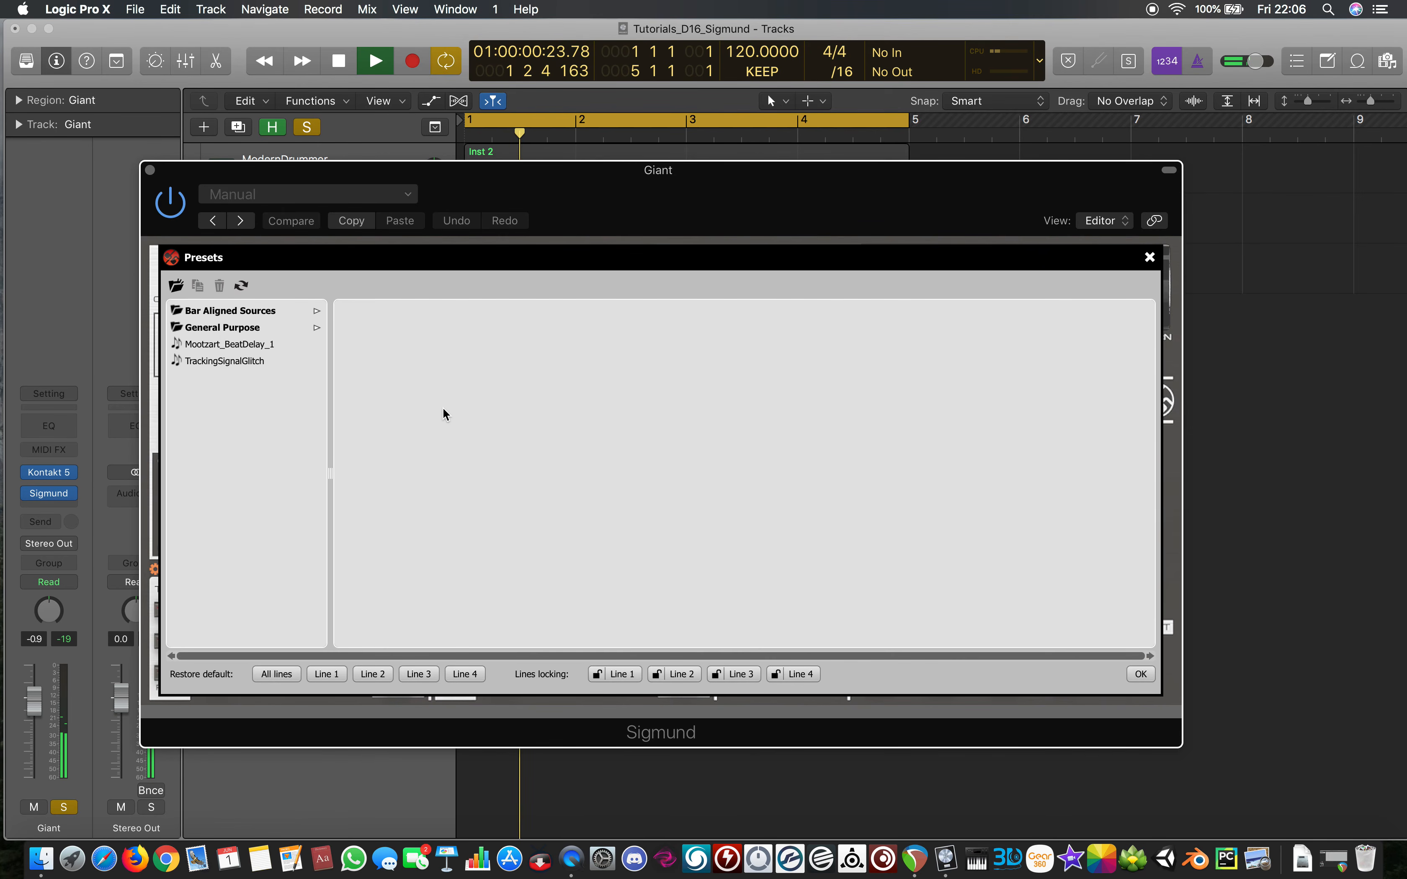
left_click(245, 329)
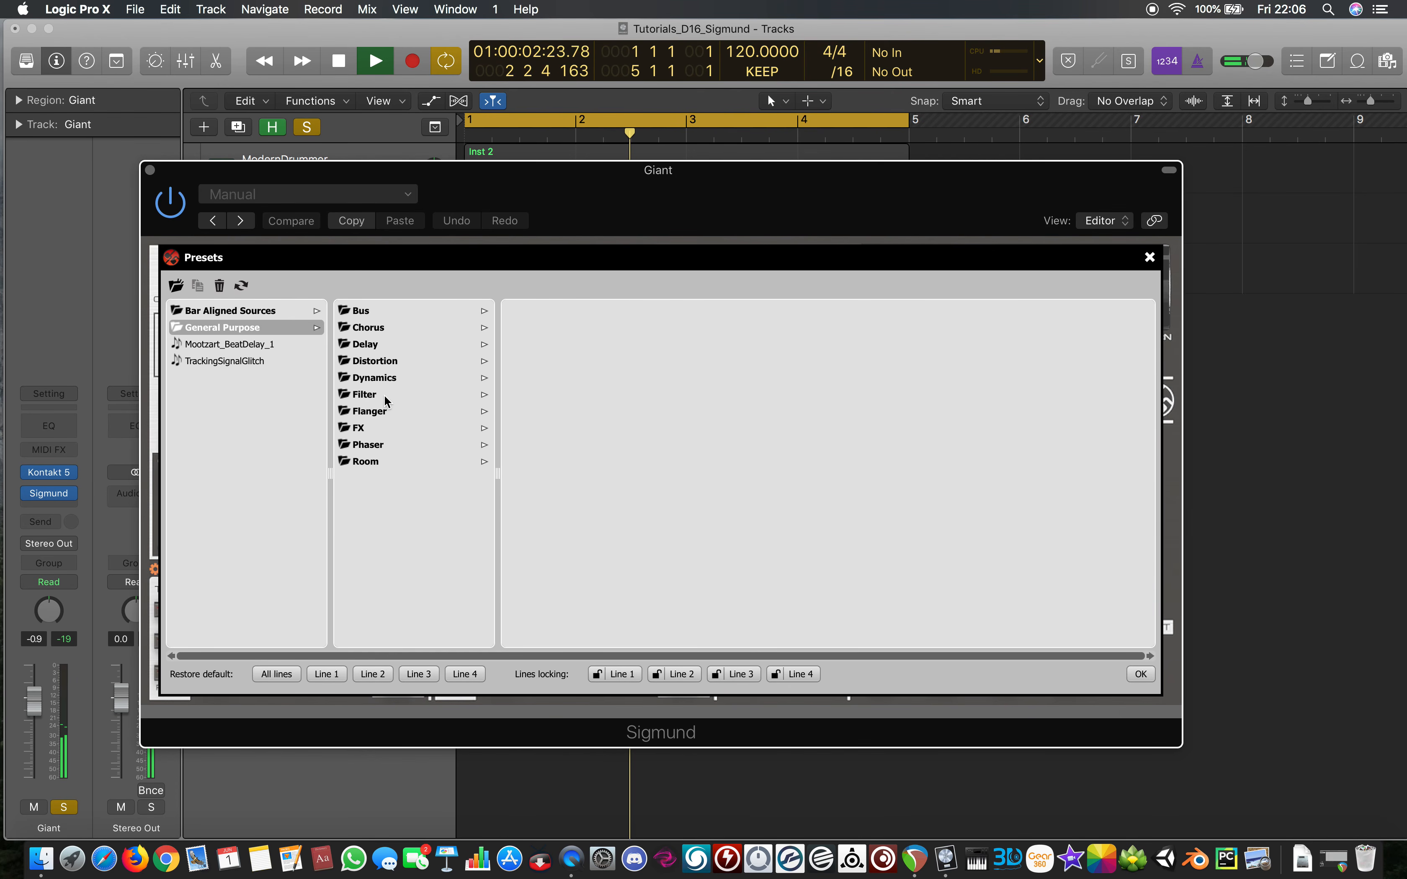
left_click(370, 330)
left_click(558, 346)
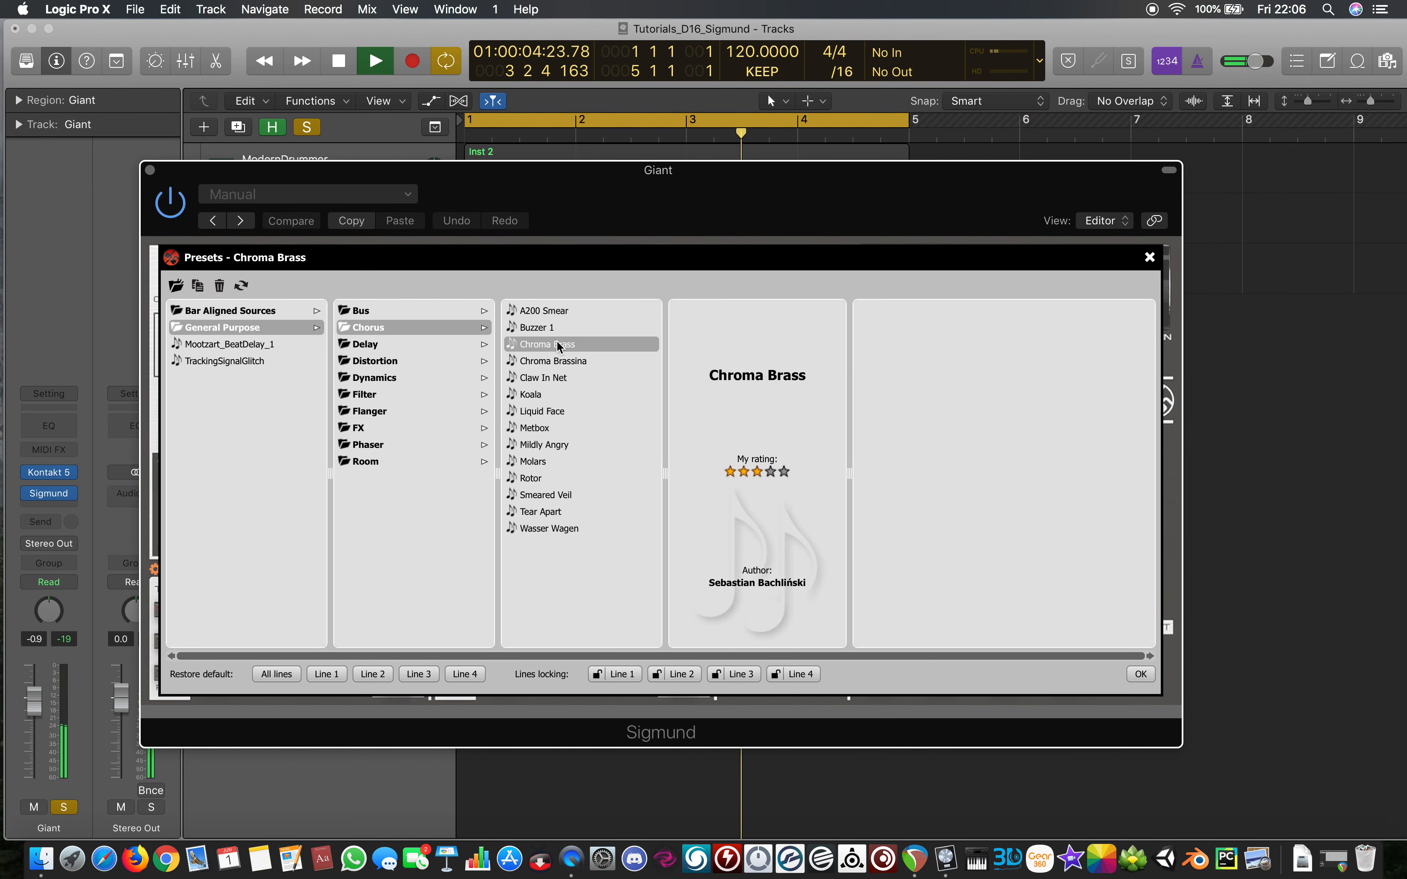
Close Sigmund, unsolo Giant with its volume reset to 0.0 dB, and audition the full mix before stopping playback
left_click(150, 171)
left_click(291, 277)
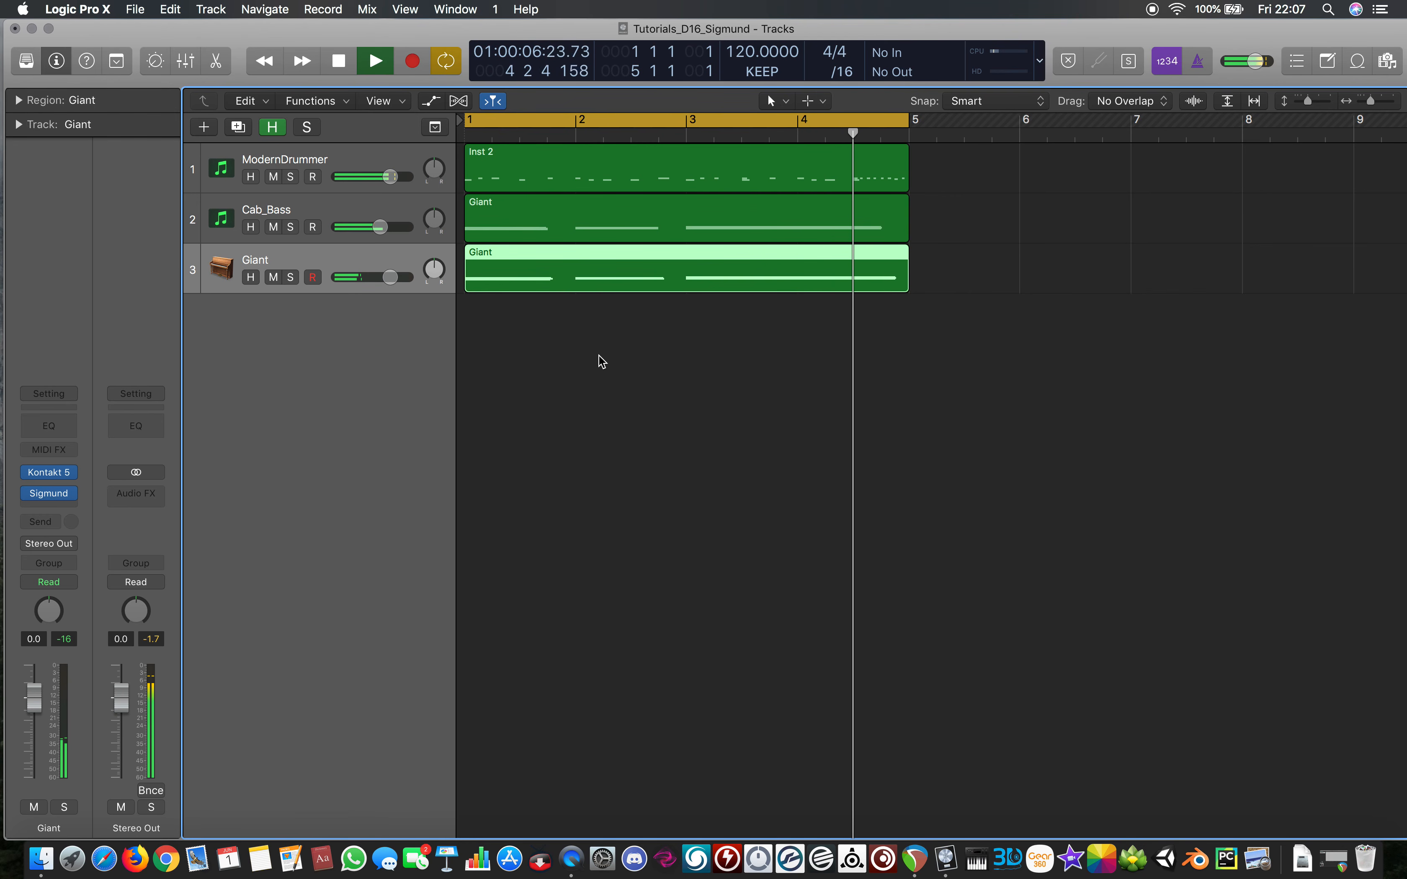
key("space")
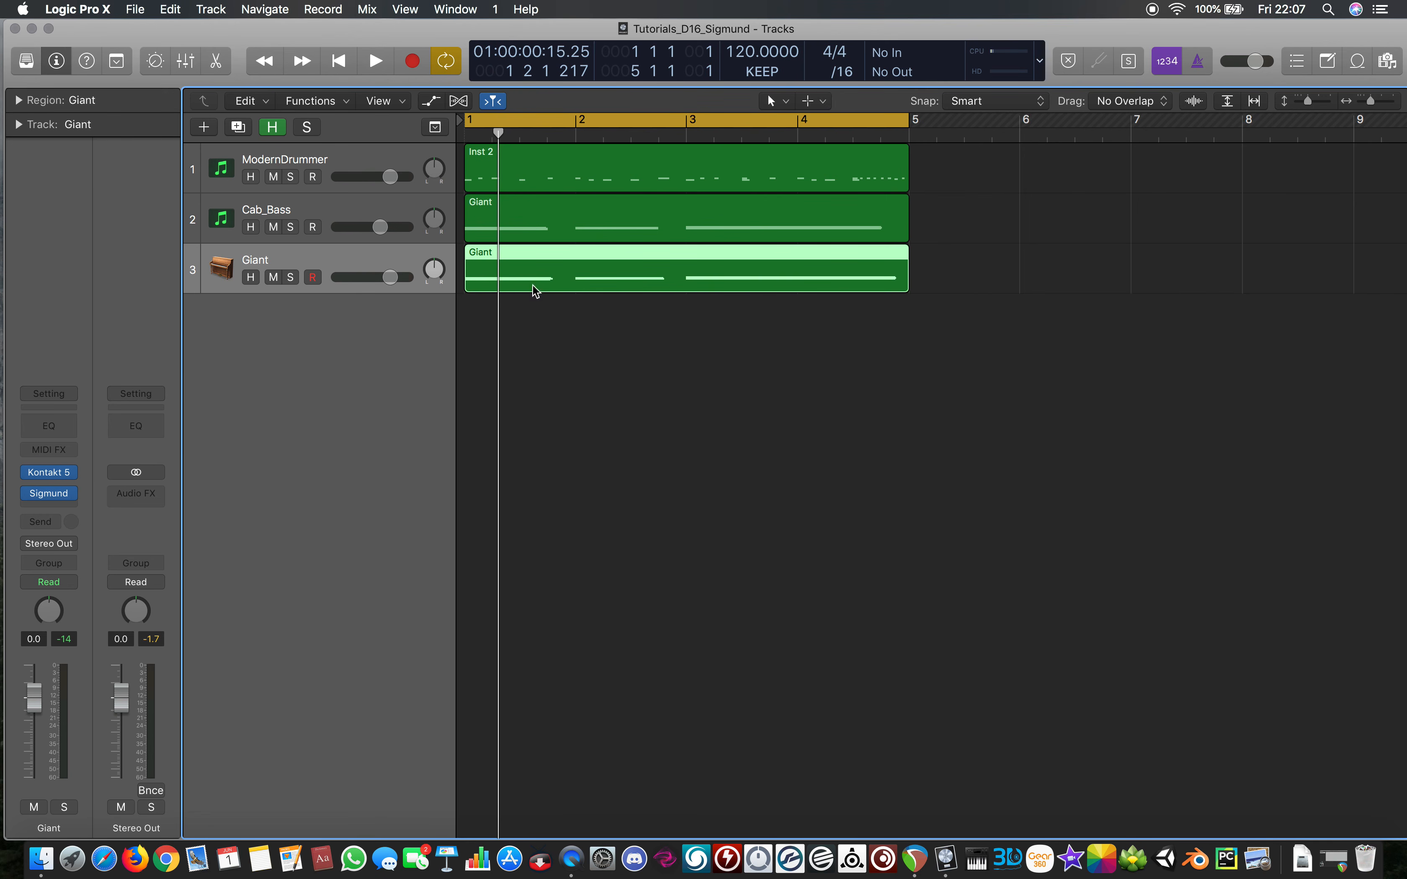
Select the Cab_Bass track and play the full mix of all three tracks
left_click(345, 161)
left_click(343, 208)
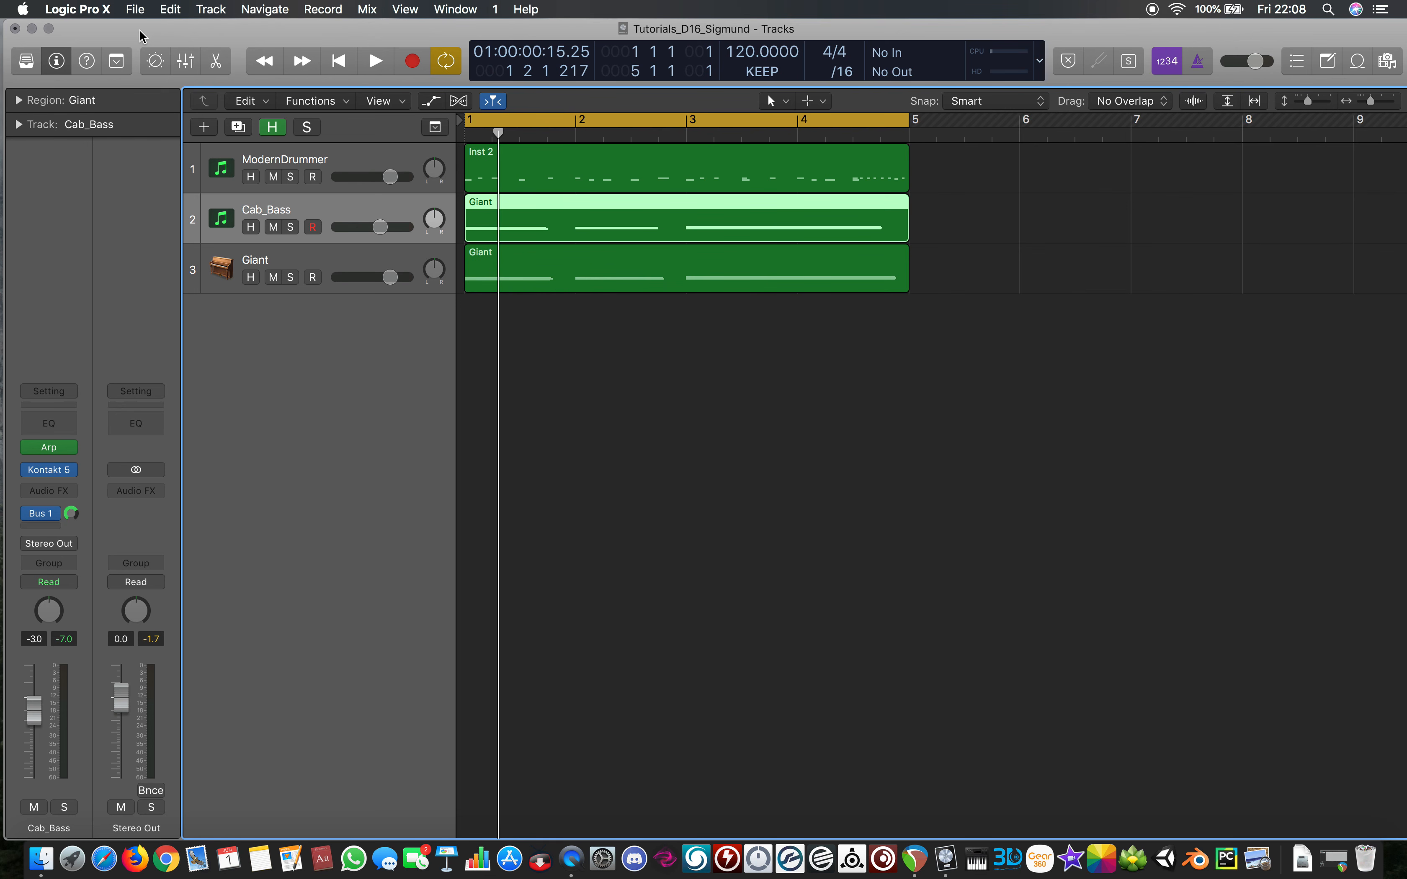
key("space")
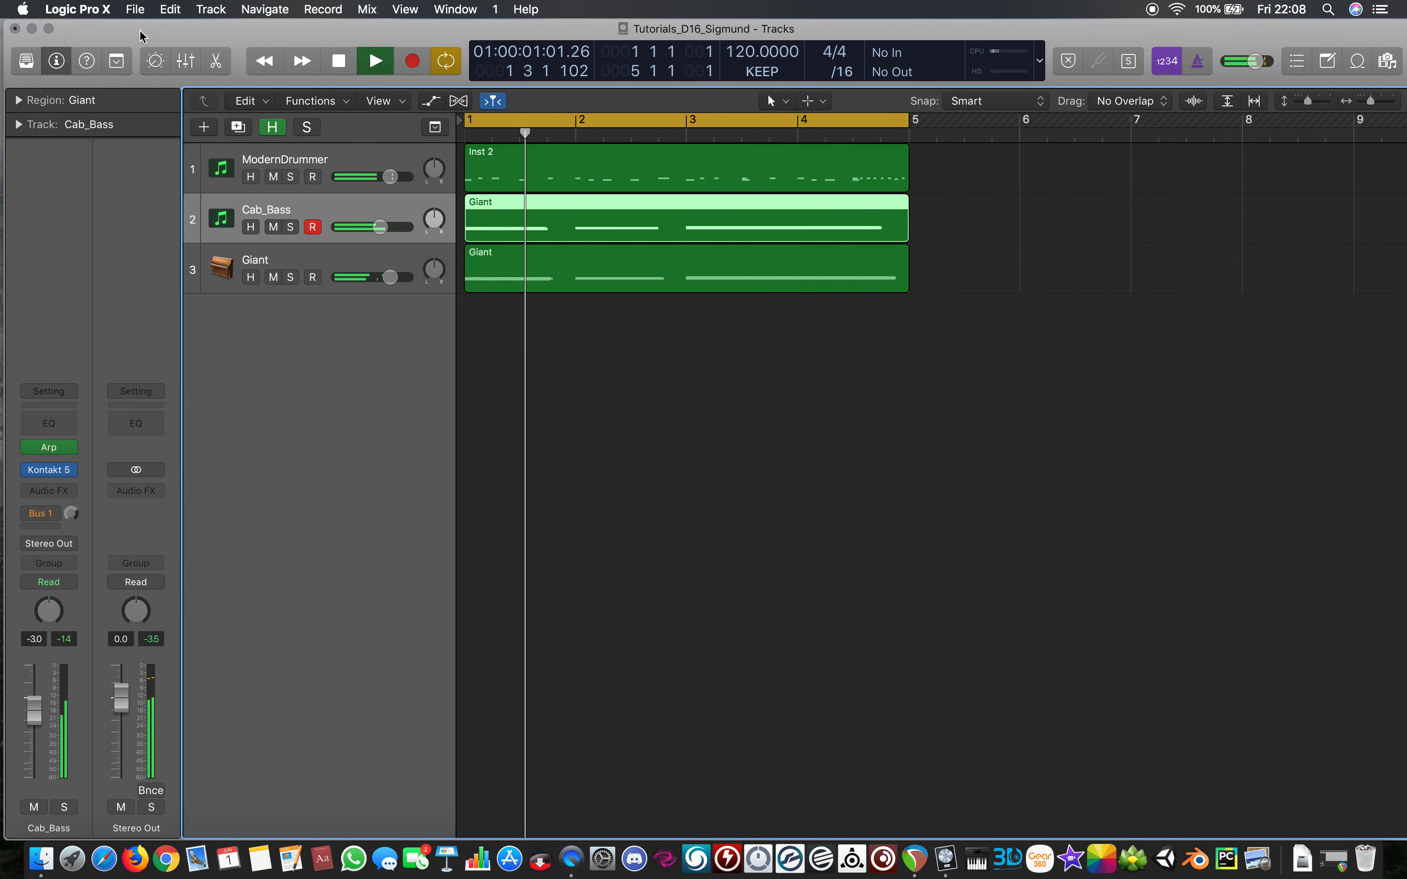